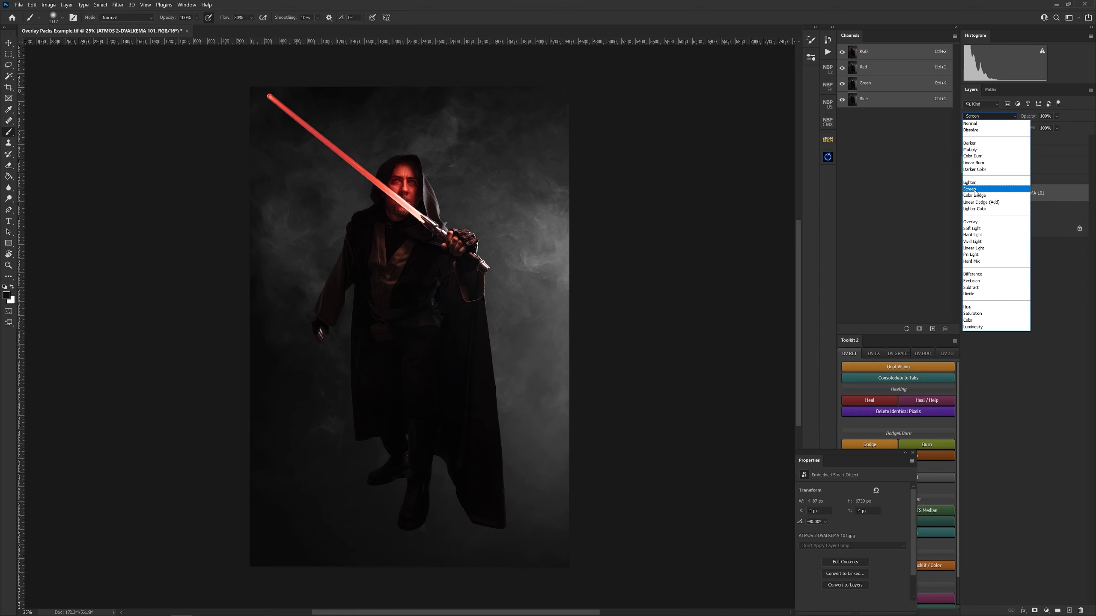
Step: Set the ATMOS 2-DVALKEMA 101 layer to Screen and place ATMOS 2-DVALKEMA 006.jpg from Adobe Bridge's ATMOS 2 folder into the document
left_click(976, 190)
key("alt+Tab")
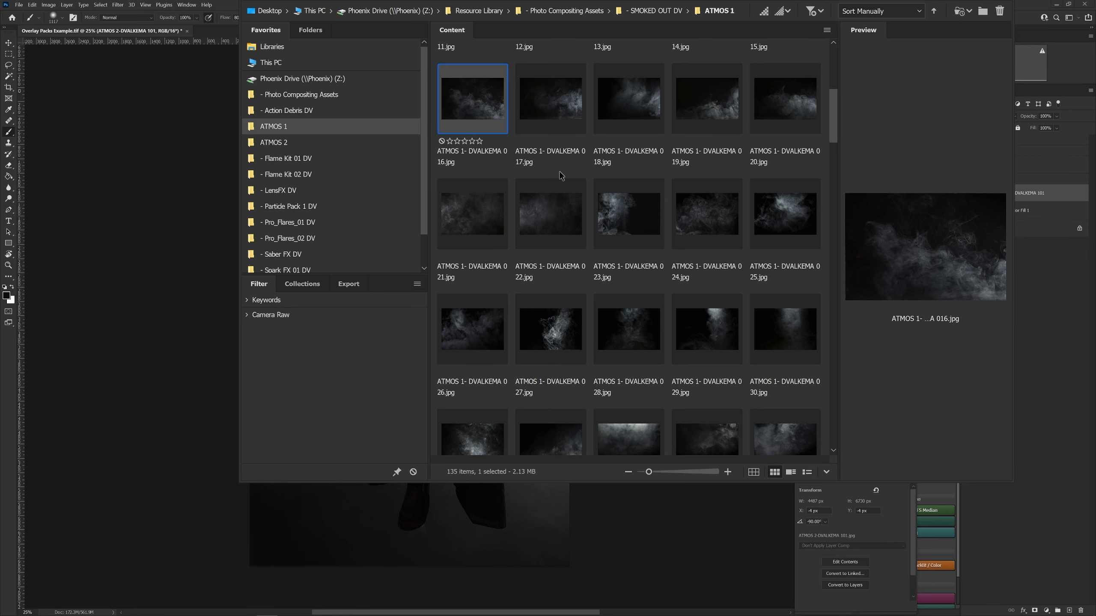
left_click(298, 142)
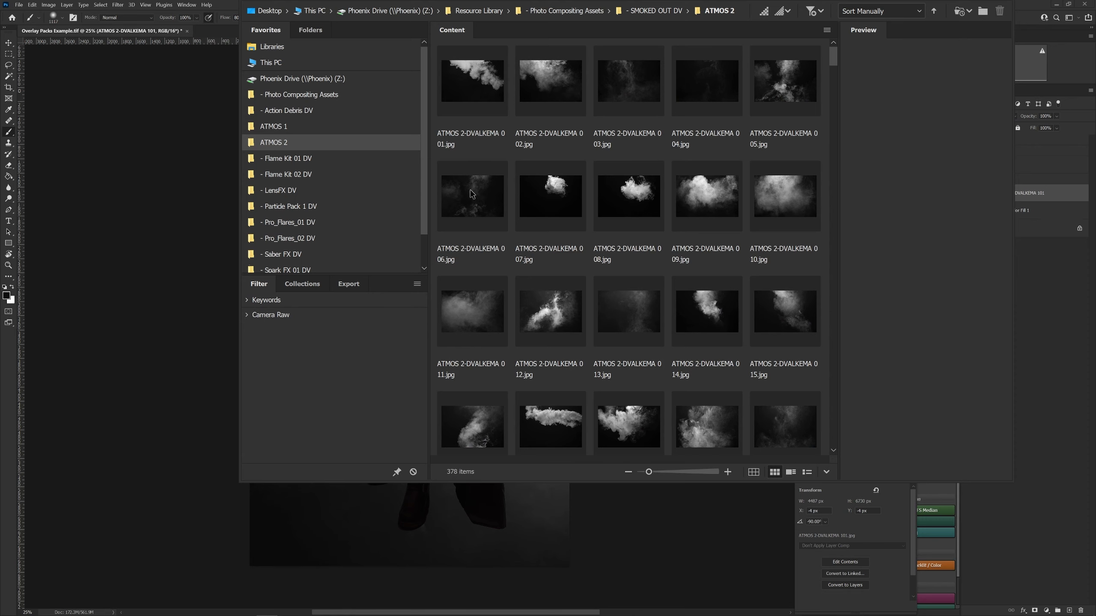
left_click_drag(484, 198, 947, 228)
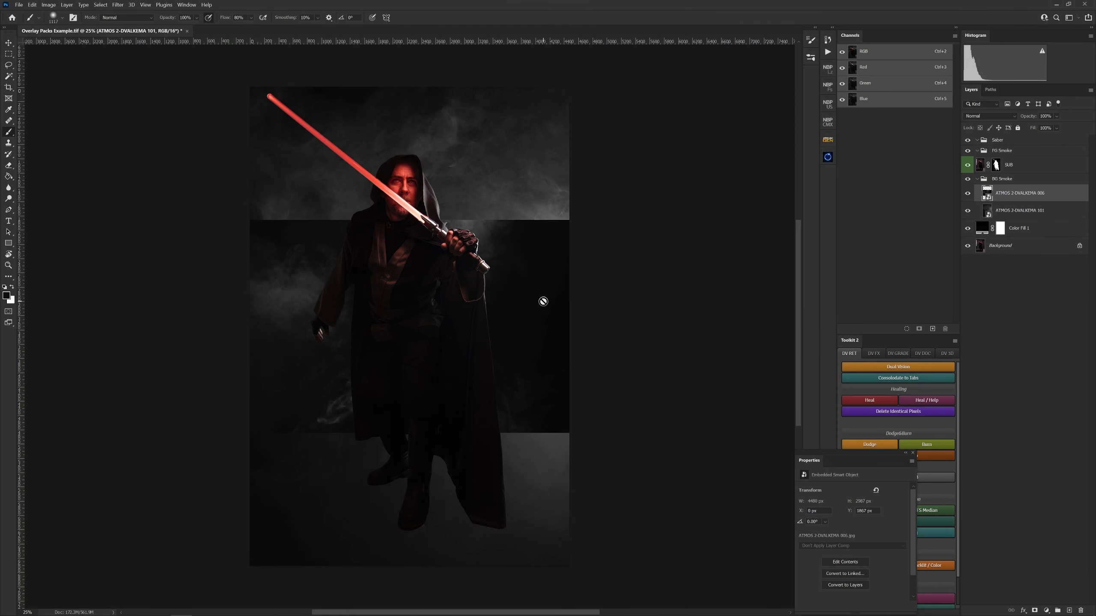
Step: Rotate the placed ATMOS 2-DVALKEMA 006 smoke 90° clockwise and scale it to fill the whole canvas
right_click(526, 294)
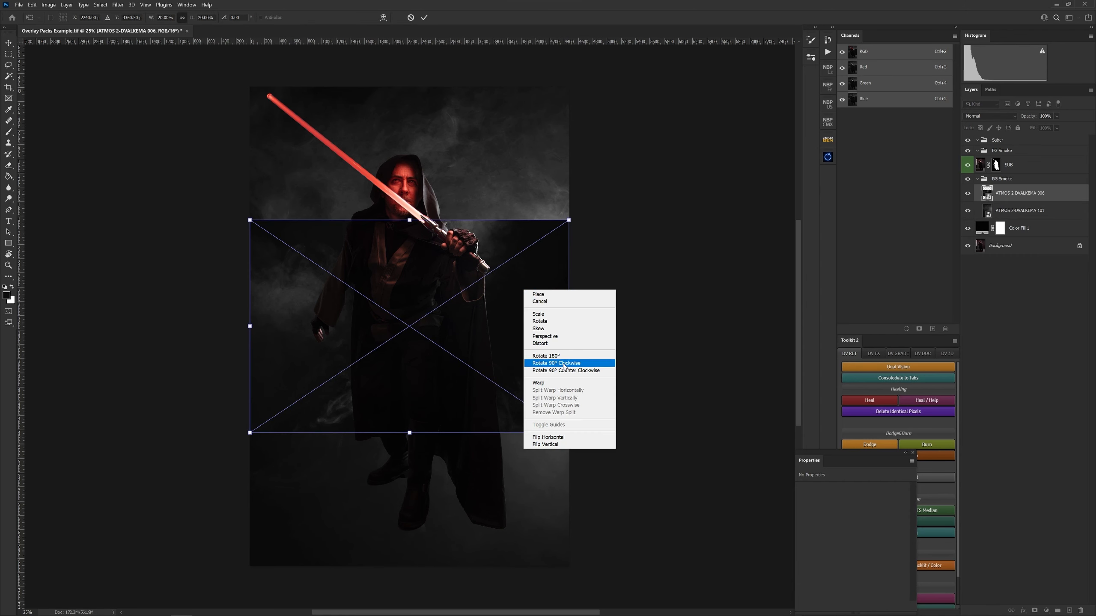
left_click(565, 366)
left_click_drag(516, 179, 569, 86)
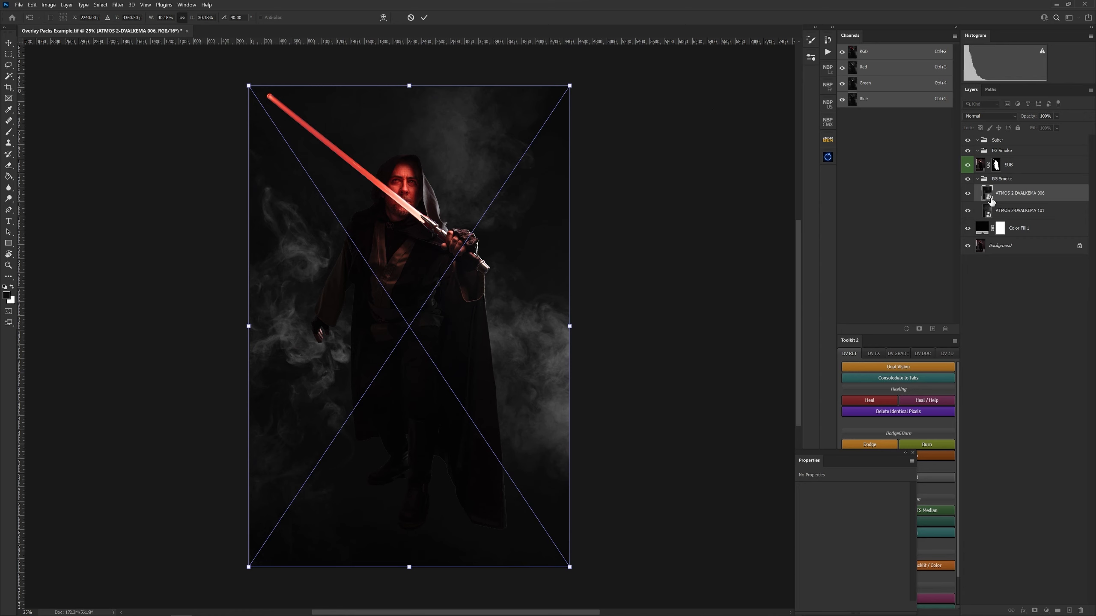
key("Return")
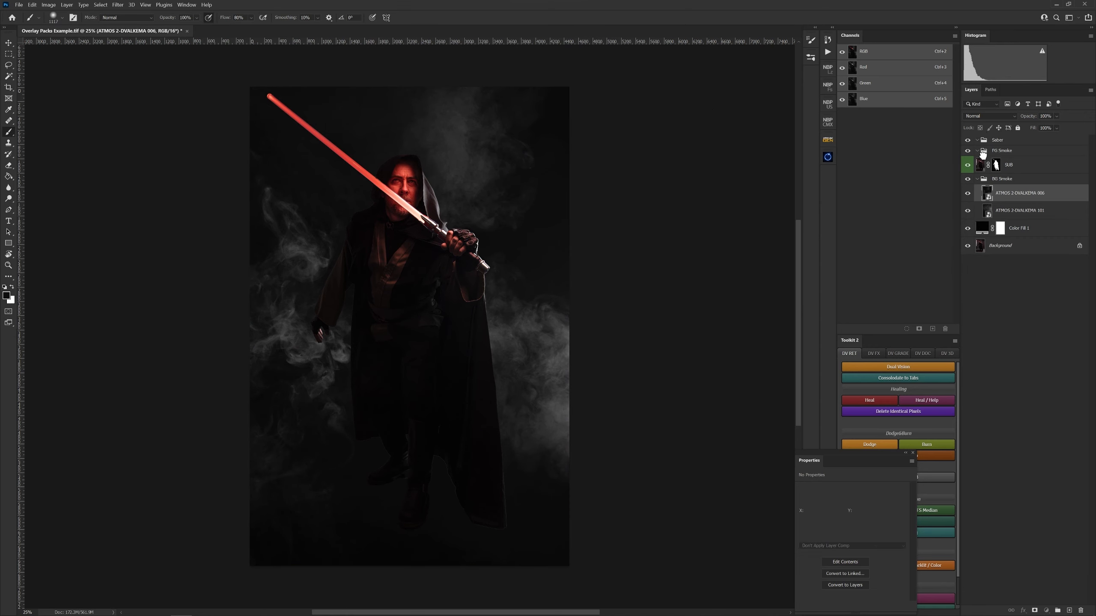
Step: Set the ATMOS 2-DVALKEMA 006 layer to Screen, comparing it hidden and shown and previewing Linear Dodge (Add)
left_click(987, 116)
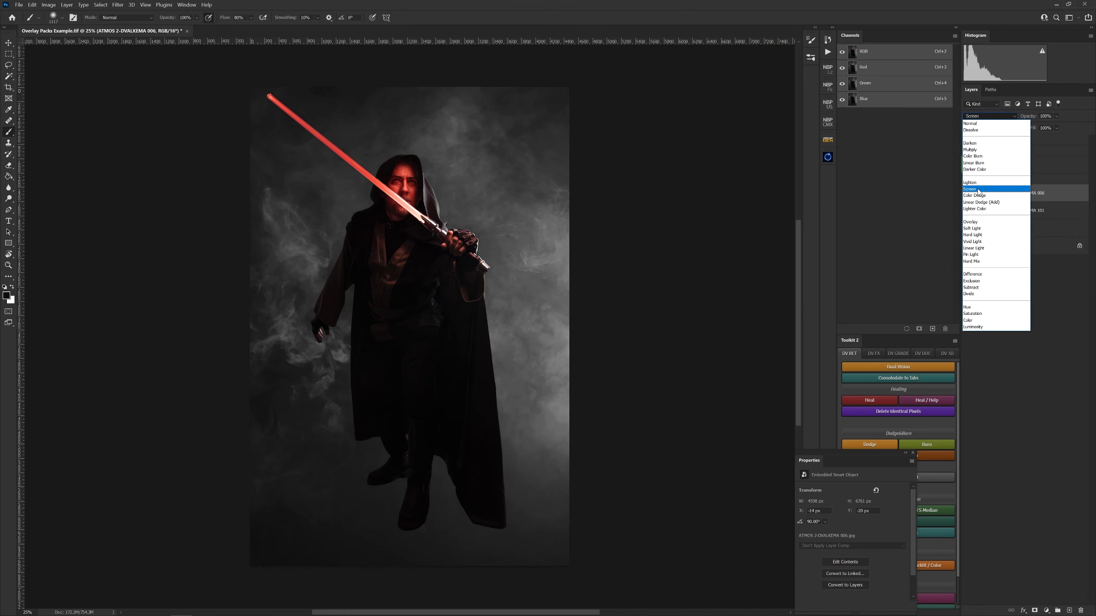
left_click(977, 190)
left_click(969, 195)
left_click(969, 194)
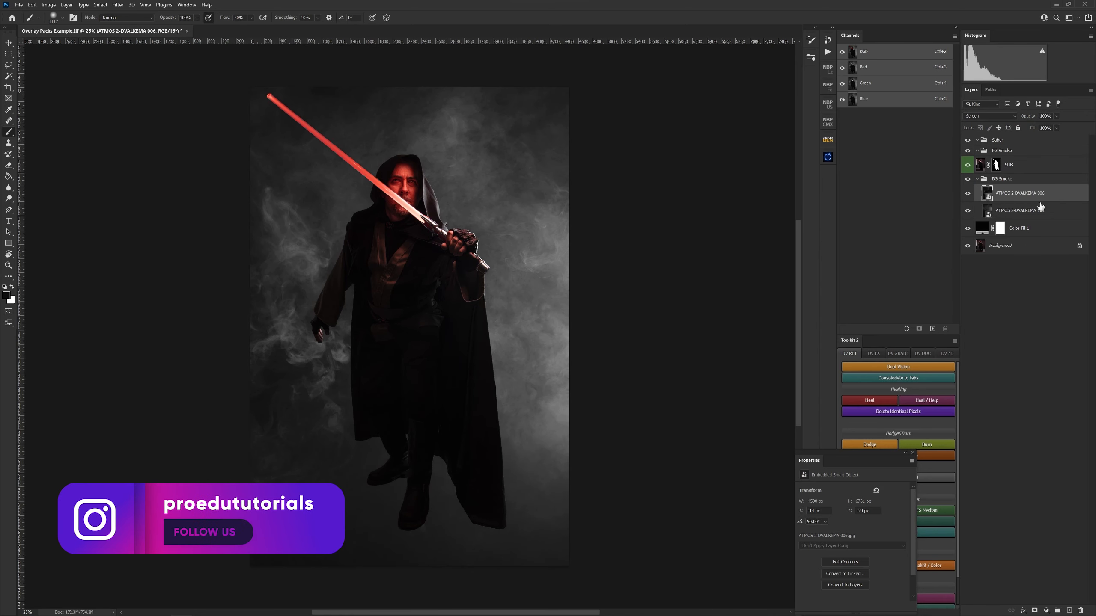
left_click(991, 116)
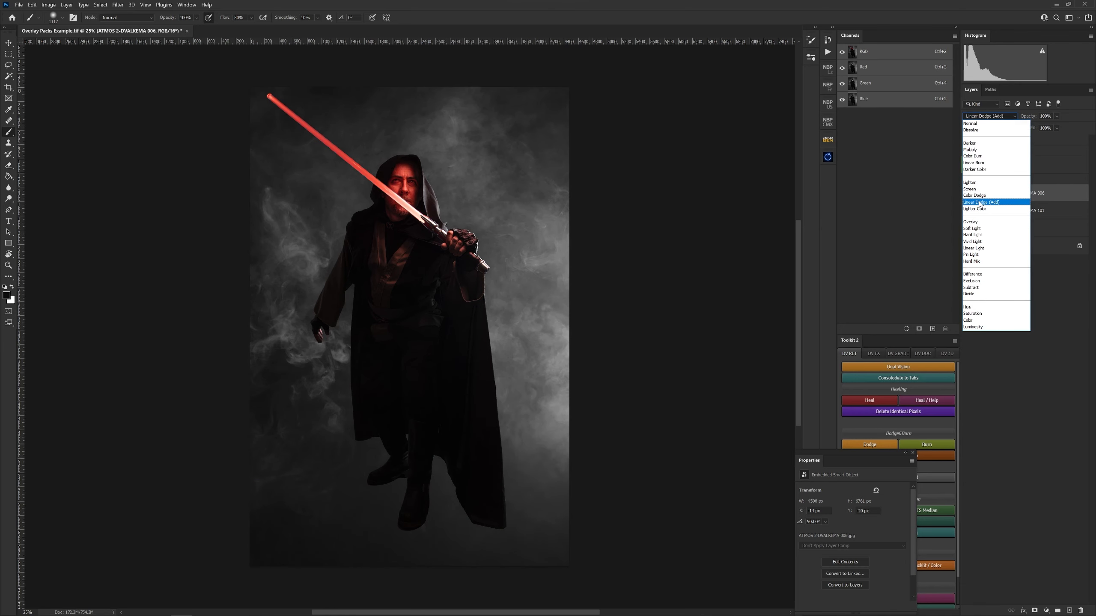
left_click(1054, 198)
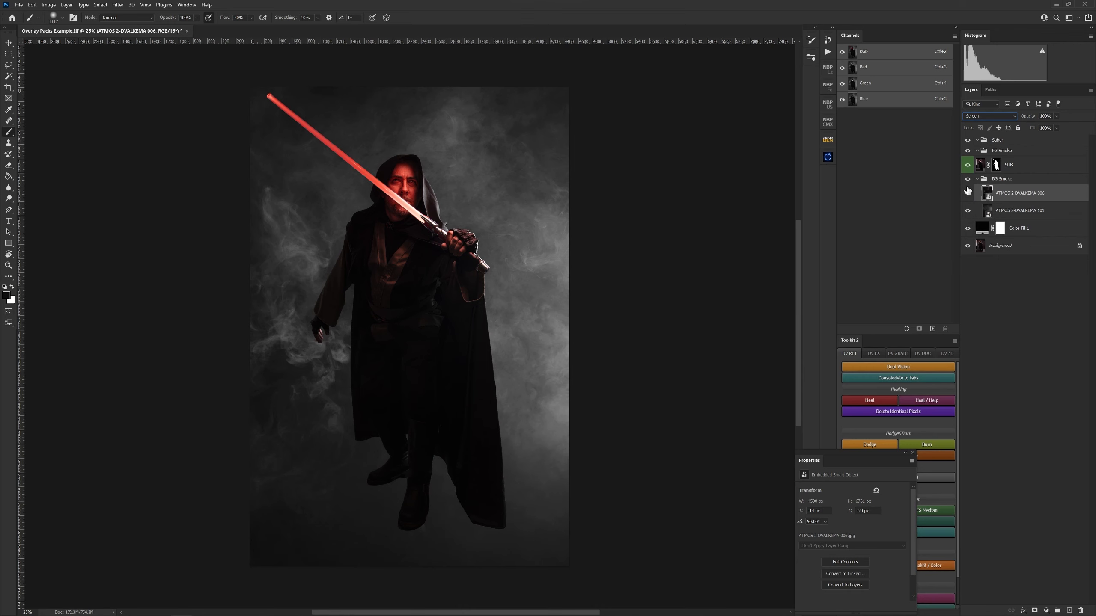
Step: Place DVALKEMA_Flame Kit 1_004.jpg from Bridge's Flame Kit 01 DV folder above the background smoke layers
key("ctrl+alt+o")
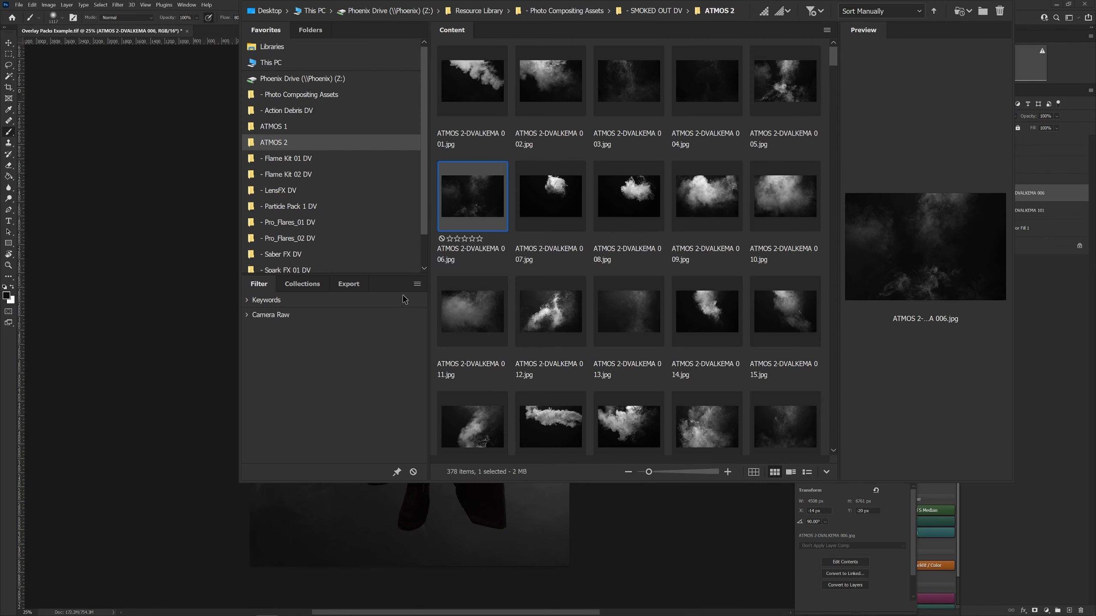
left_click(330, 159)
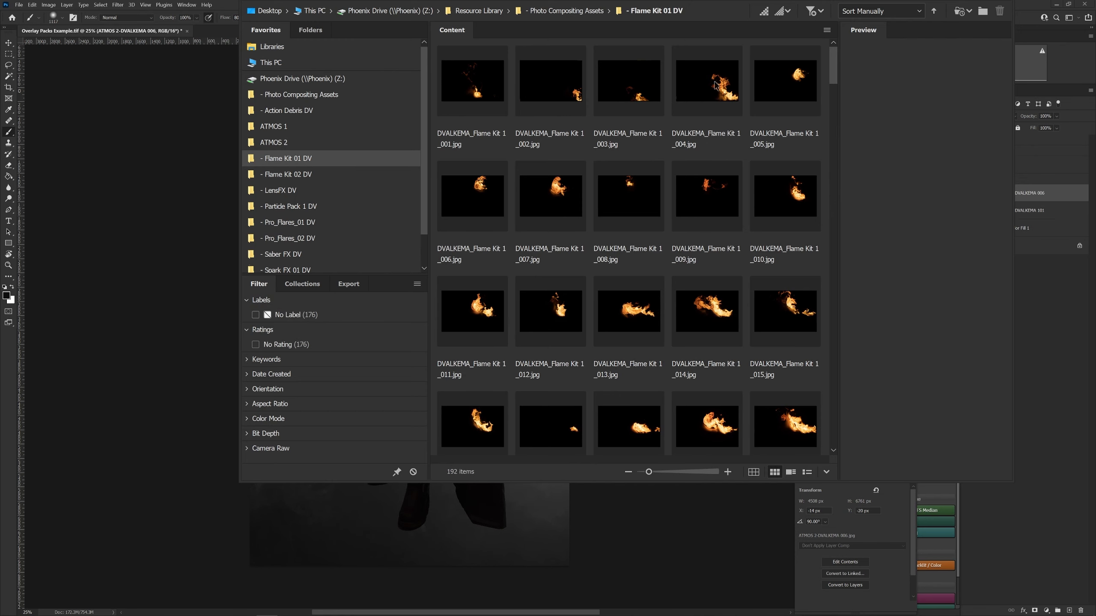
left_click_drag(697, 87, 509, 504)
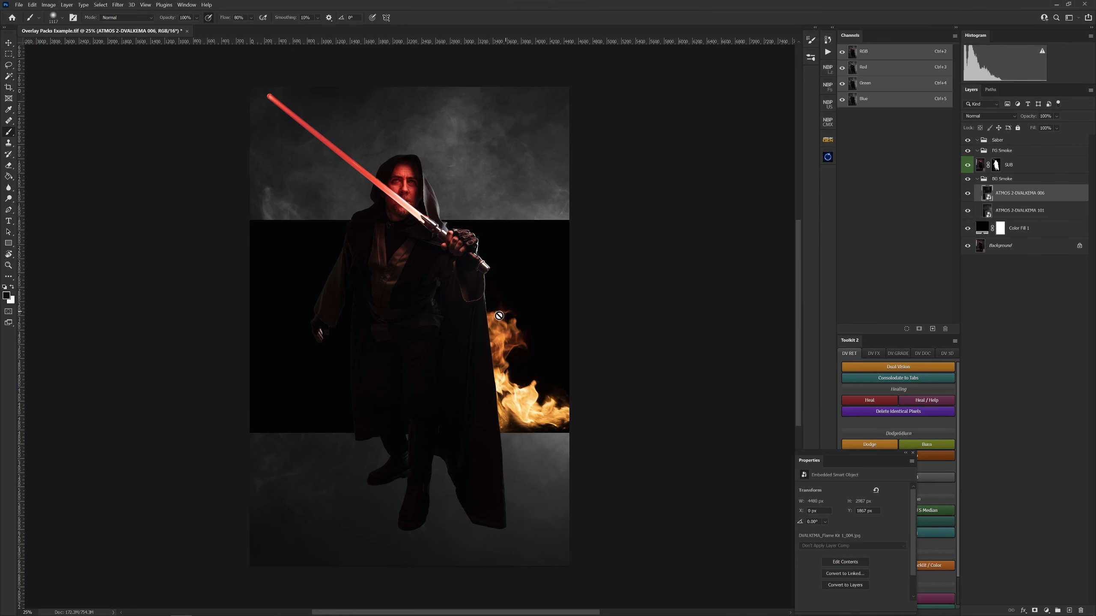
Step: Set the flame layer to Screen and move the fire down toward the canvas's right edge beside the cloak
left_click(988, 116)
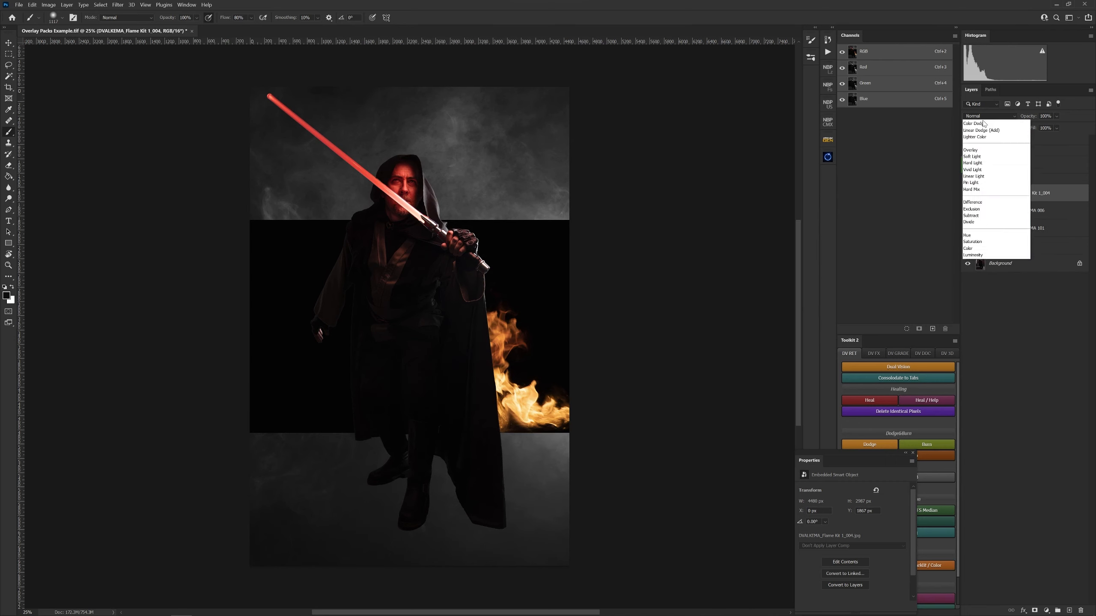
left_click(973, 190)
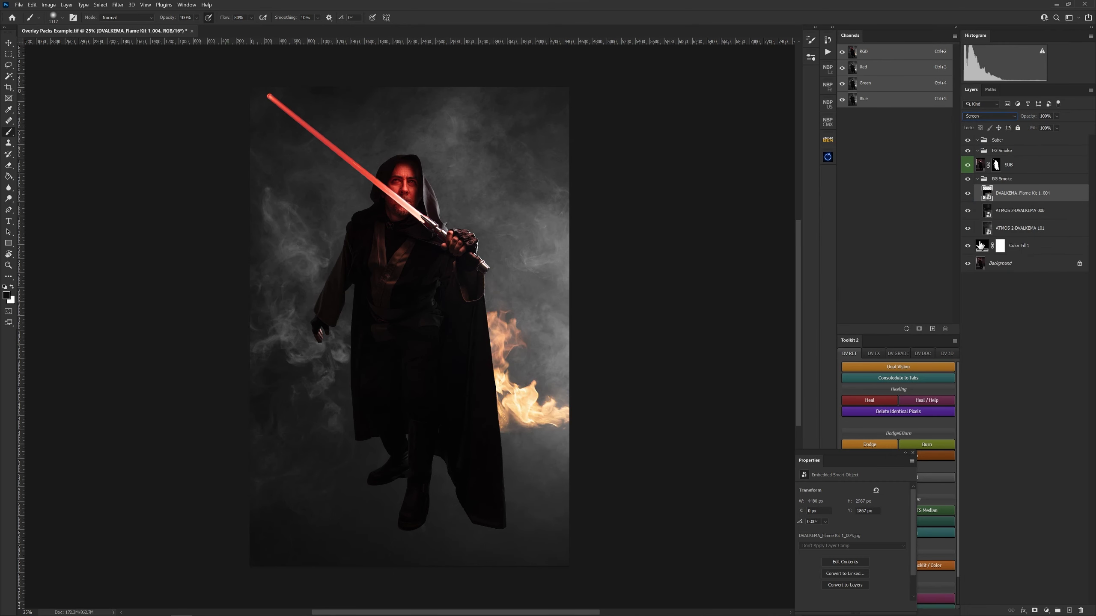
key("ctrl")
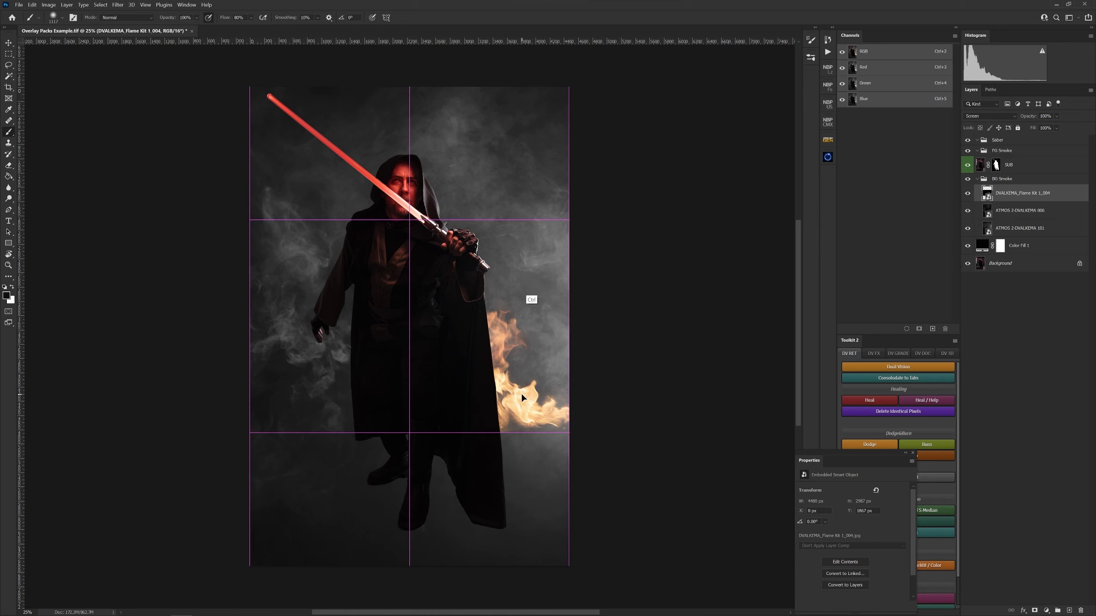
left_click_drag(520, 393, 551, 427)
Step: Change the flame layer's blend mode to Linear Dodge (Add) and examine the fire's bright areas up close
left_click(983, 117)
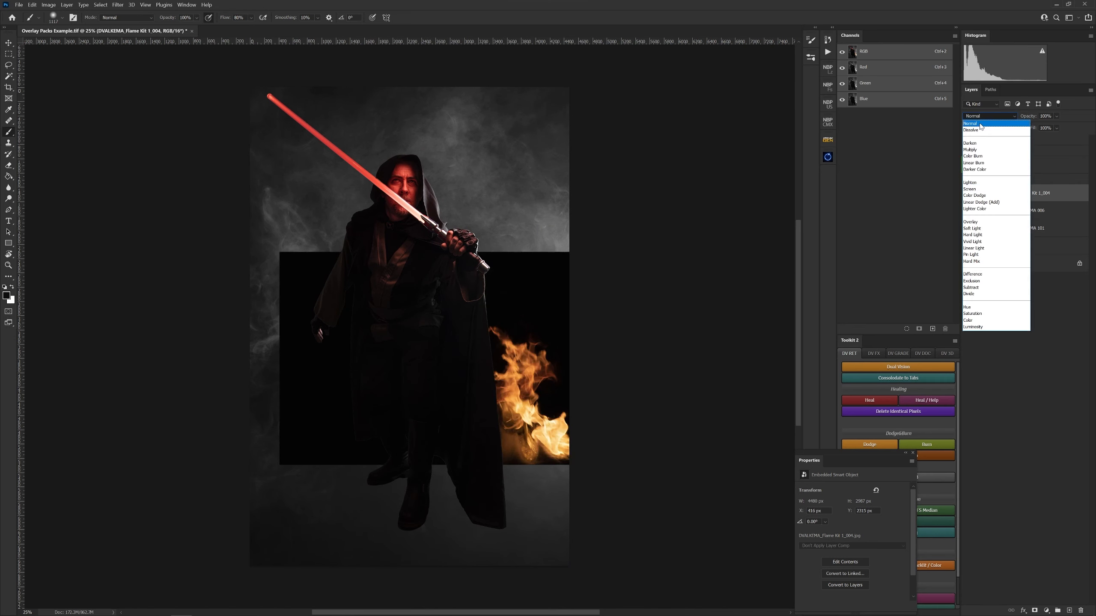
left_click(983, 203)
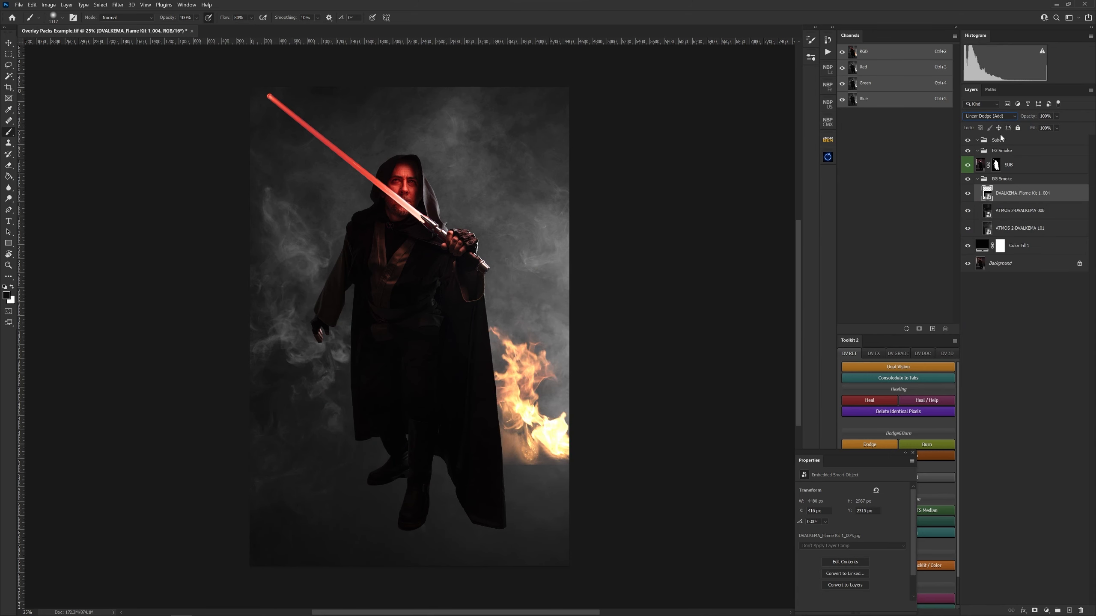
left_click_drag(533, 379, 522, 346)
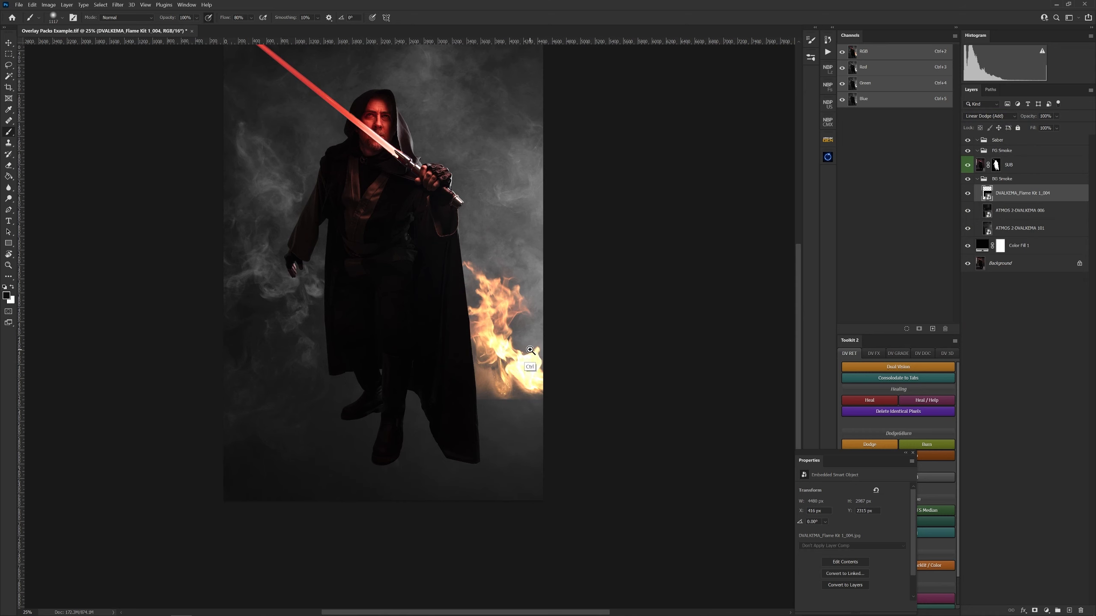
scroll(534, 364, "down", 1)
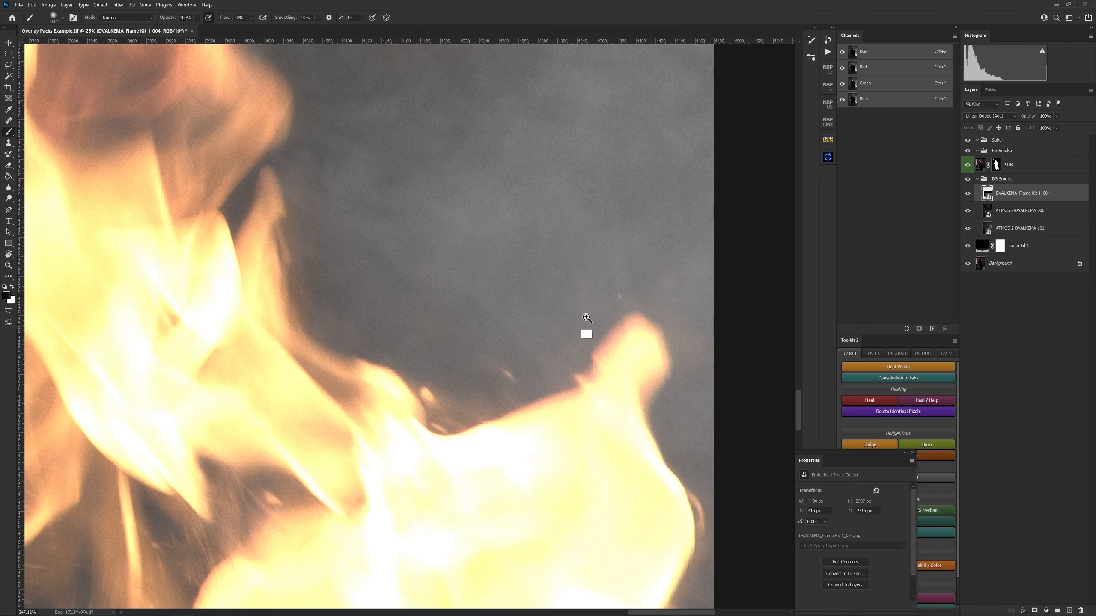
left_click(585, 324)
left_click_drag(506, 355, 639, 248)
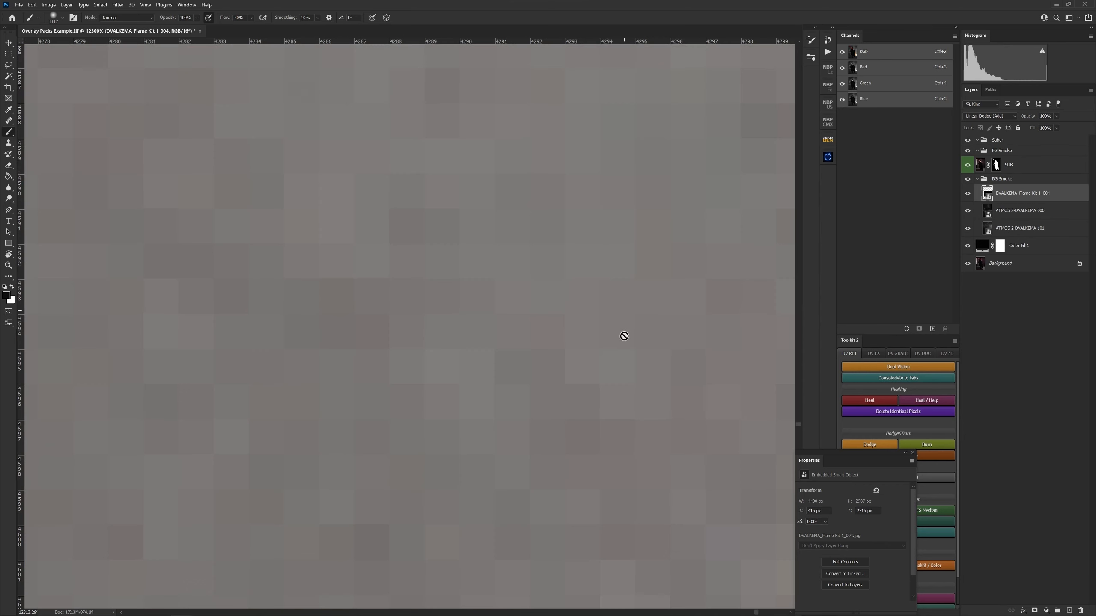
left_click_drag(561, 309, 471, 331)
left_click_drag(477, 294, 507, 335)
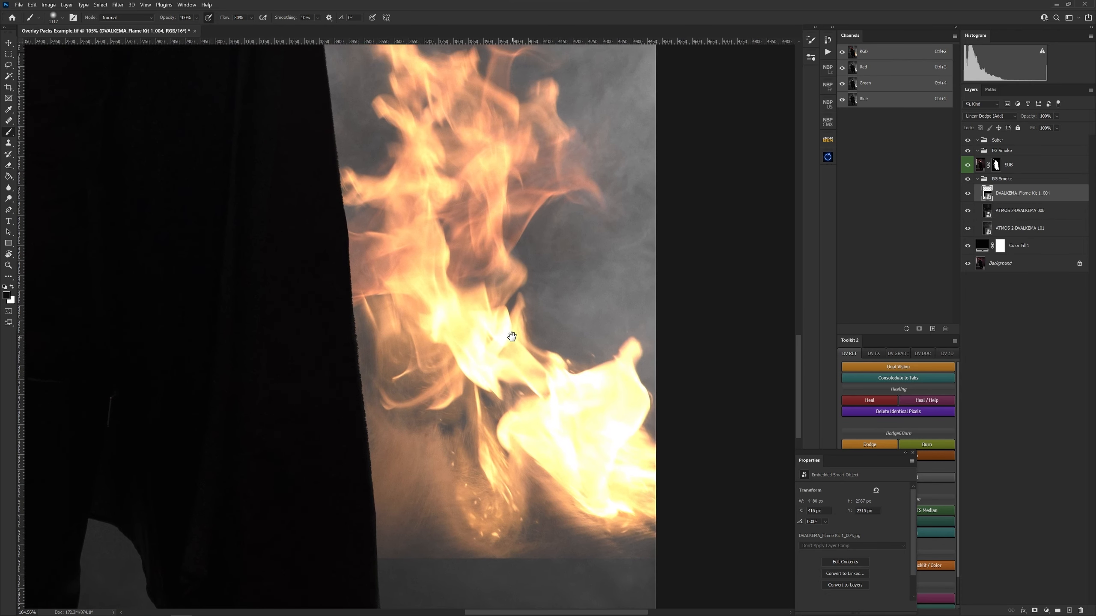
Step: Switch the flame layer back to Screen for comparison, and delete the layer
left_click(977, 117)
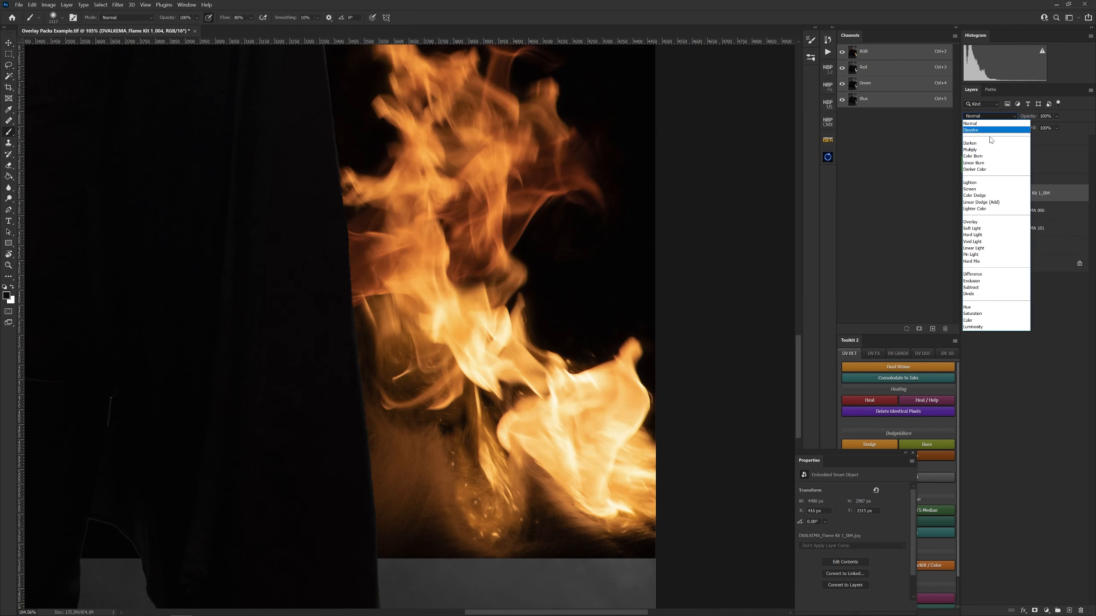
left_click(977, 190)
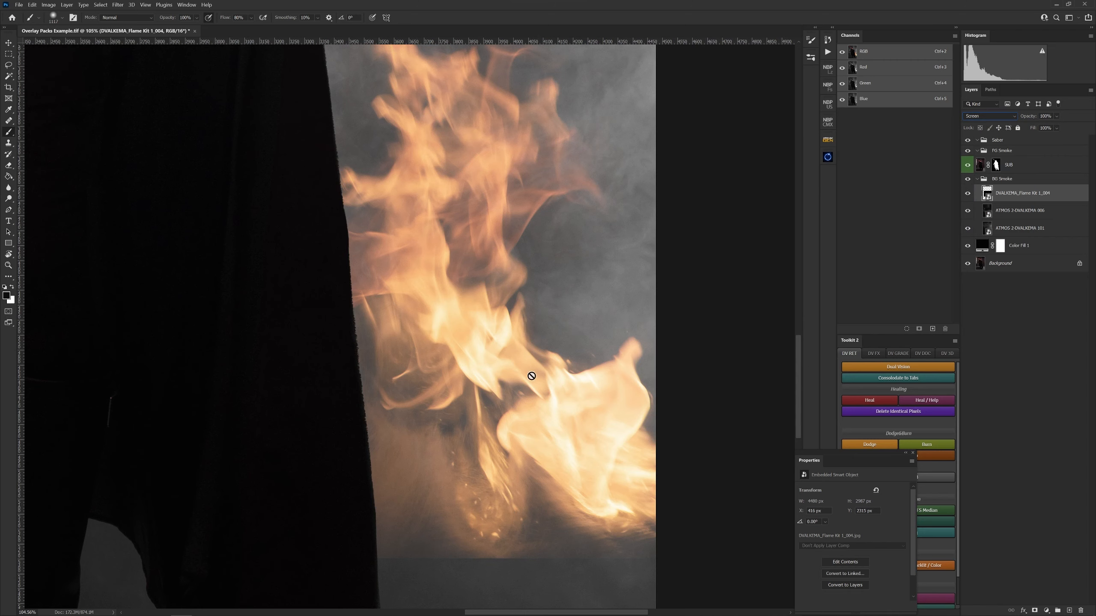
left_click_drag(548, 320, 541, 375)
key("Delete")
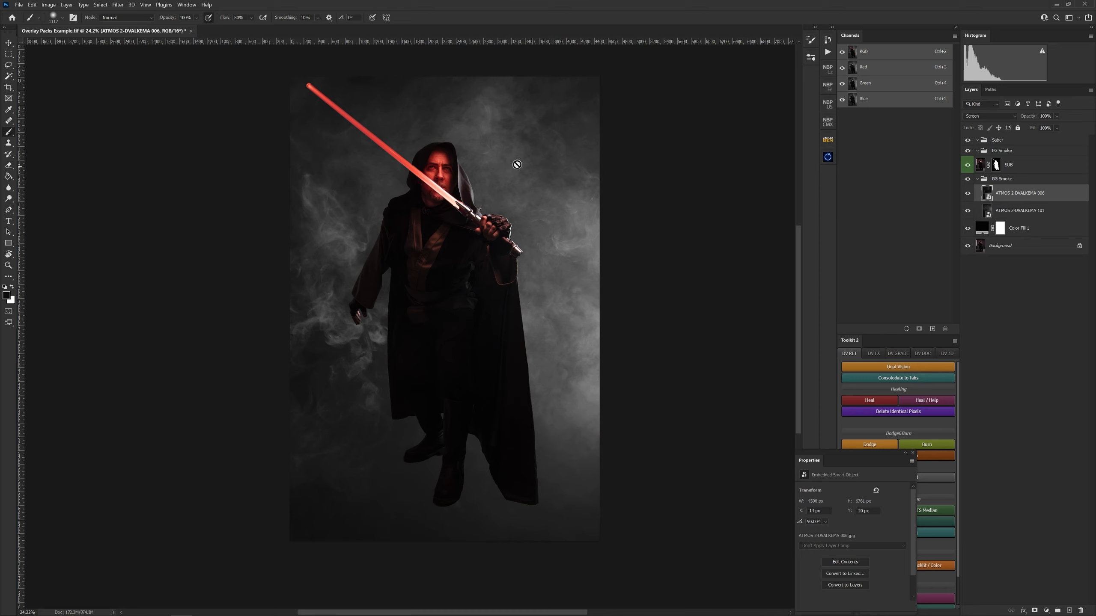
Step: Place ATMOS 1- DVALKEMA 032.jpg from Bridge's ATMOS 1 folder and put its layer inside the FG Smoke group
left_click(1002, 142)
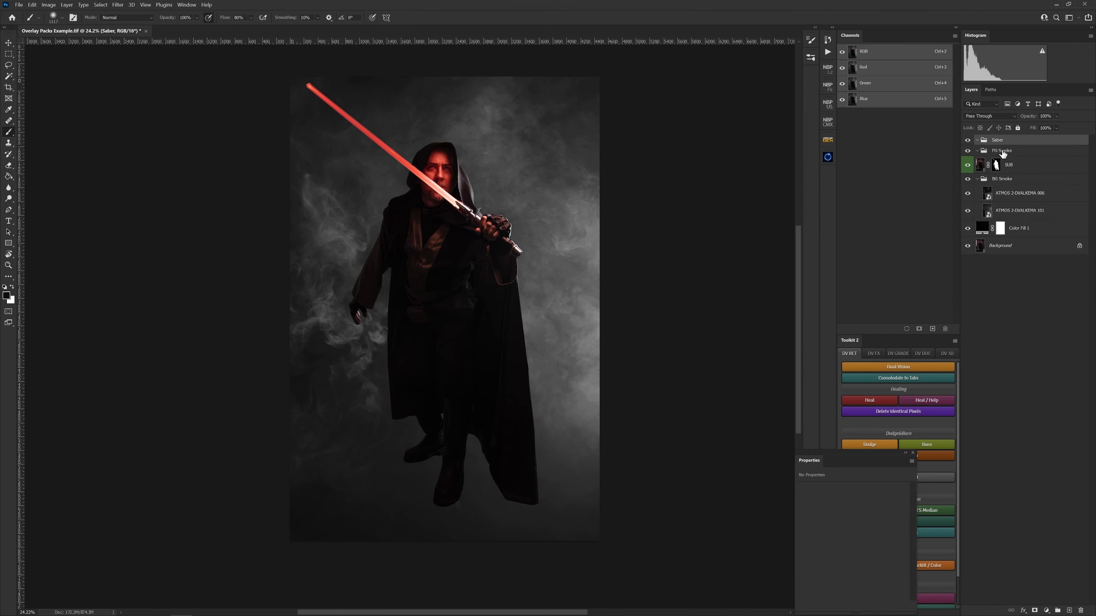
left_click(1002, 152)
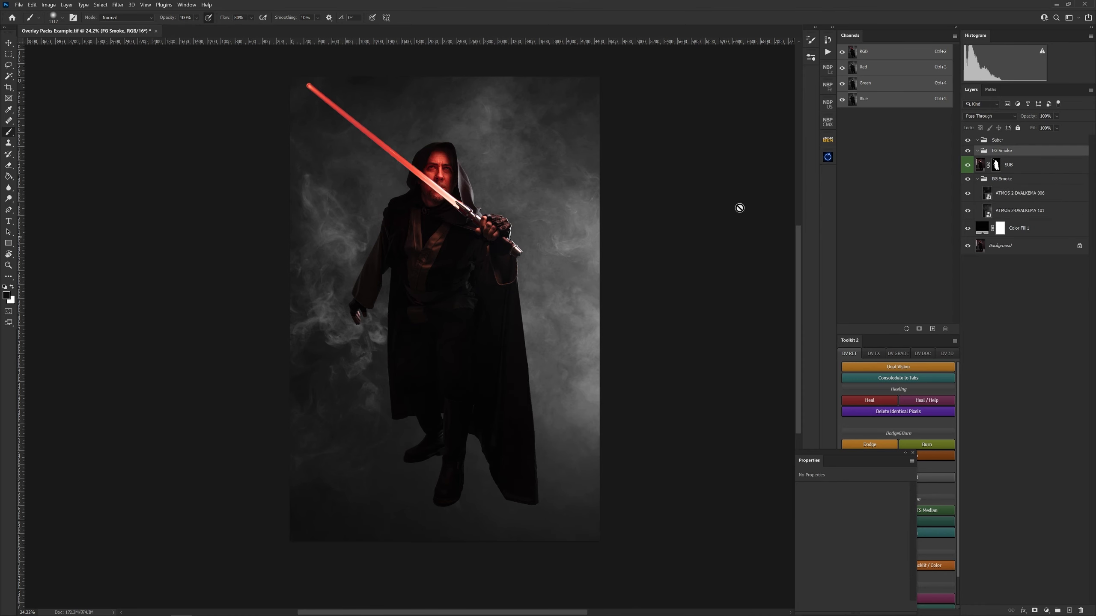
key("alt+Tab")
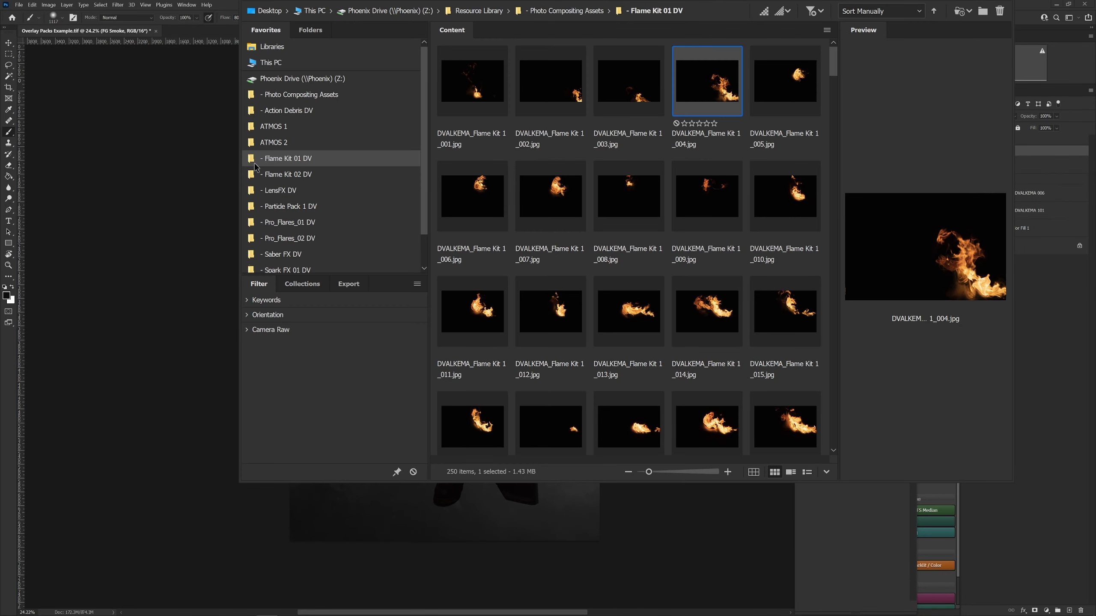
left_click(273, 126)
scroll(840, 130, "down", 5)
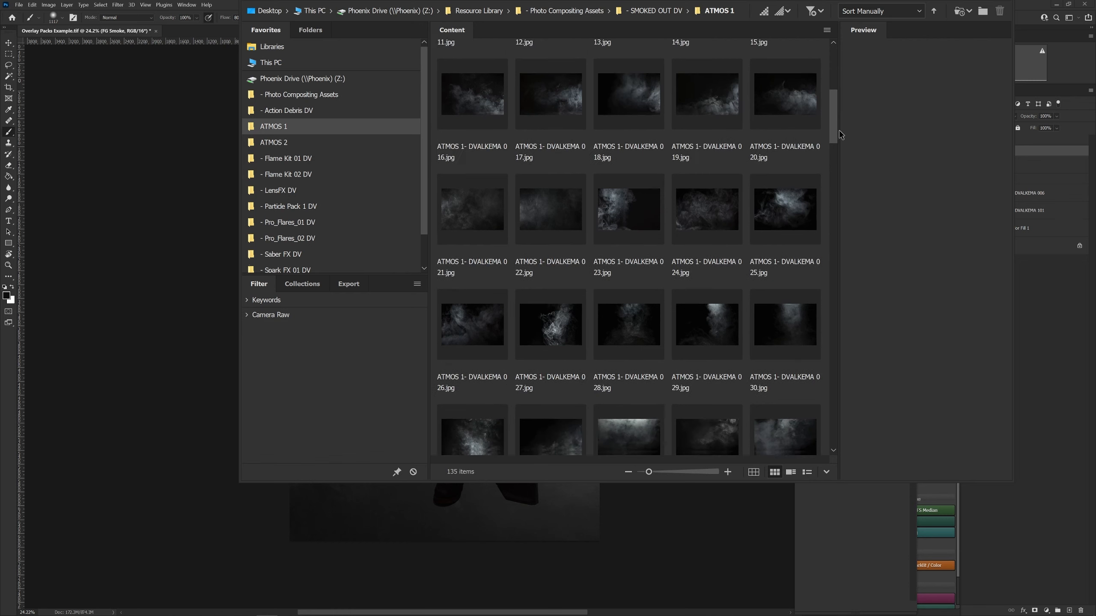
scroll(846, 149, "down", 3)
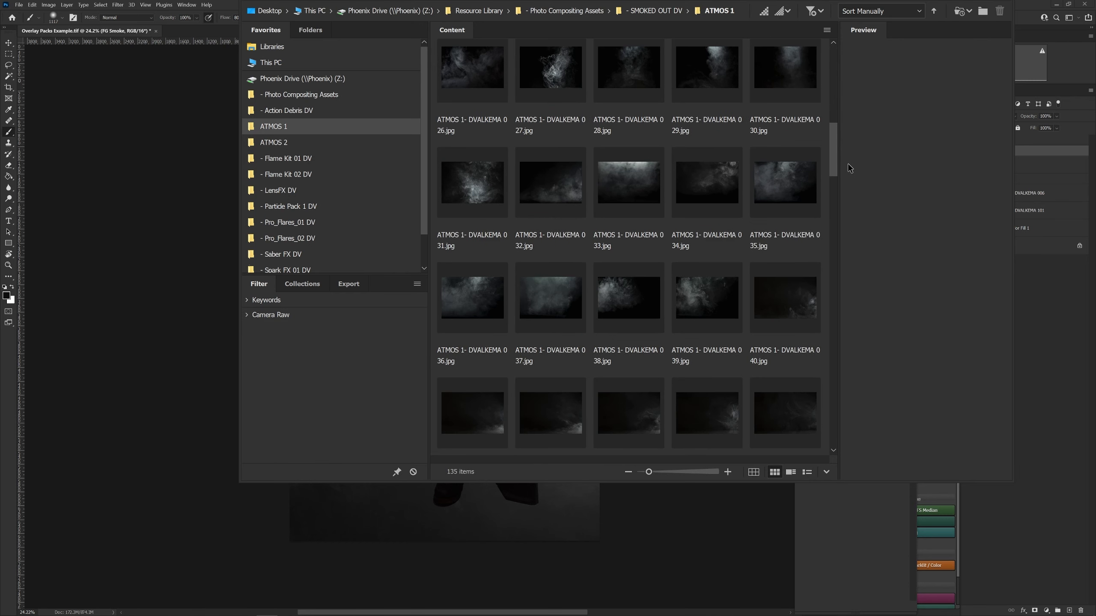
scroll(848, 164, "down", 1)
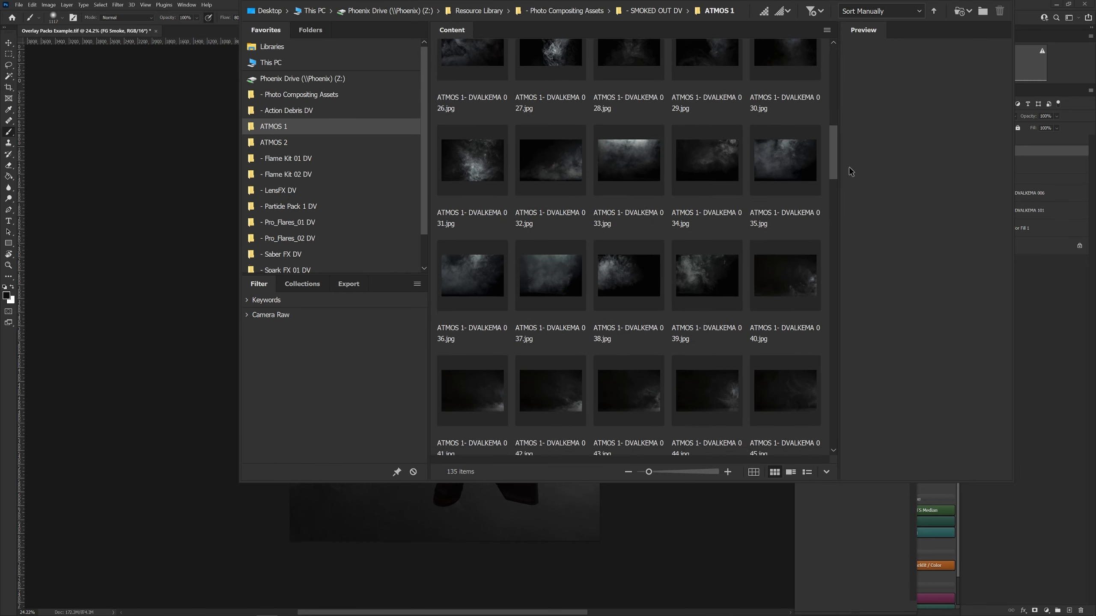
scroll(844, 168, "up", 1)
left_click_drag(551, 177, 543, 512)
key("Return")
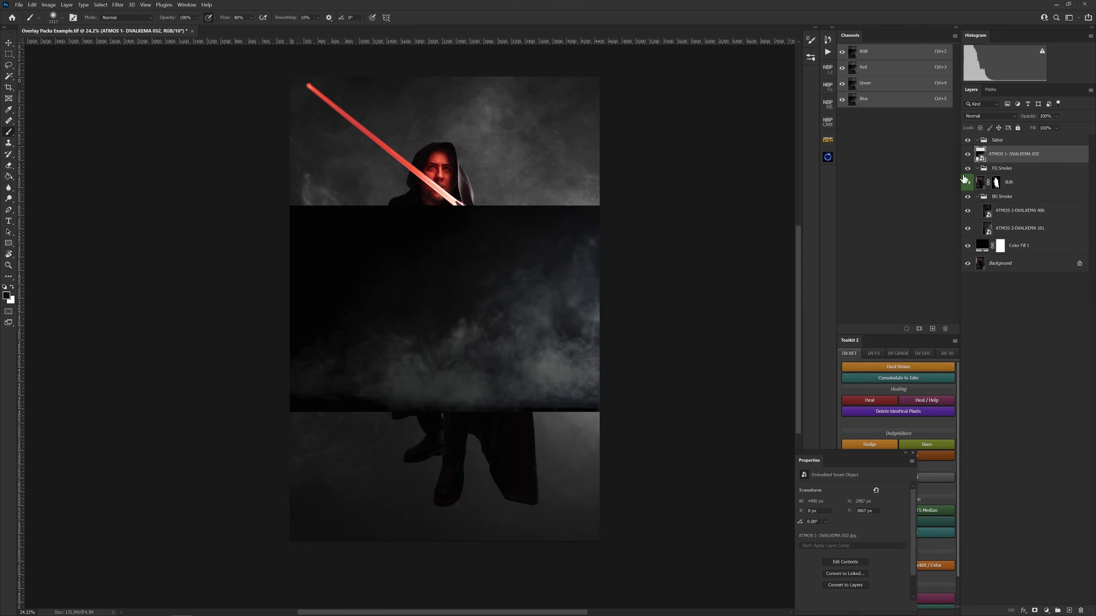
left_click_drag(1000, 158, 1001, 169)
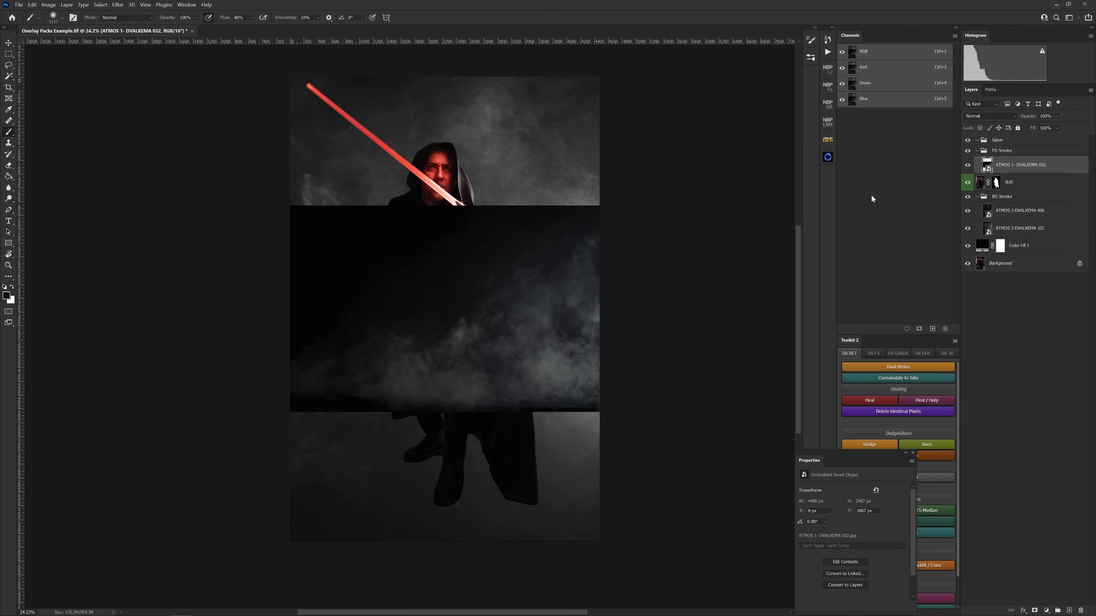
Step: Move the ATMOS 1- DVALKEMA 032 smoke down over the figure's legs and set its blend mode to Screen
left_click_drag(529, 328, 531, 454)
key("shift+alt+s")
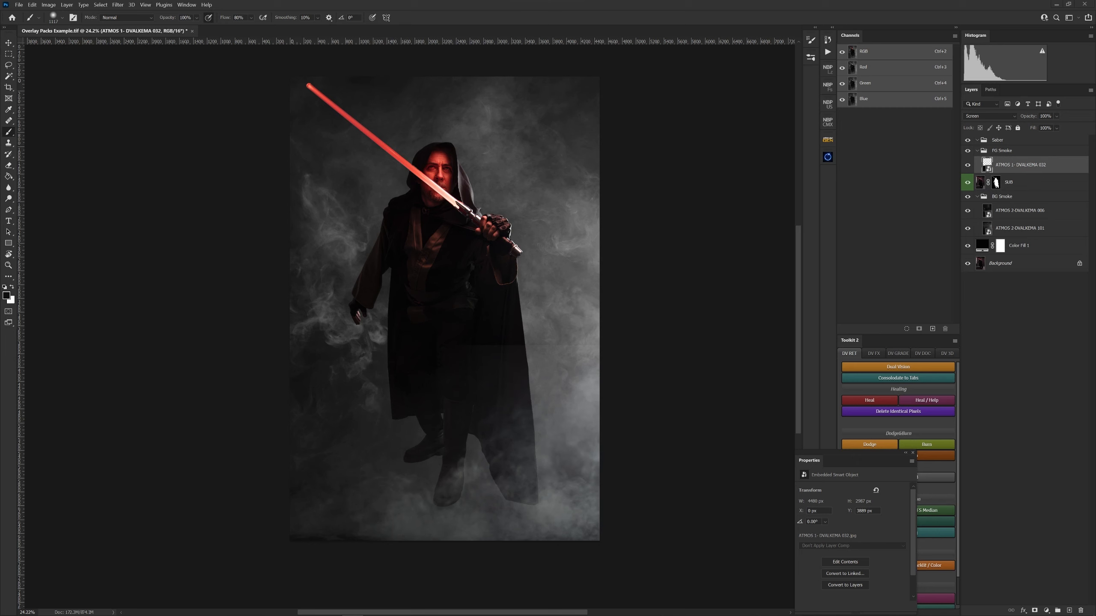
Step: Browse Bridge's ATMOS 2 folder and place ATMOS 2-DVALKEMA 046.jpg above the existing smoke in the FG Smoke group
key("alt+Tab")
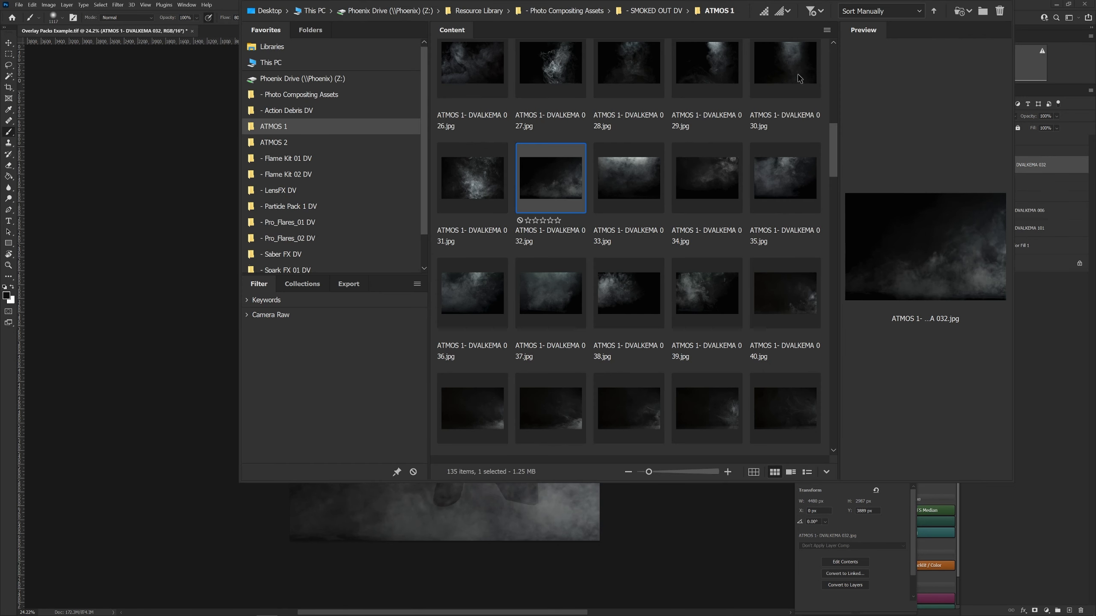
left_click(357, 144)
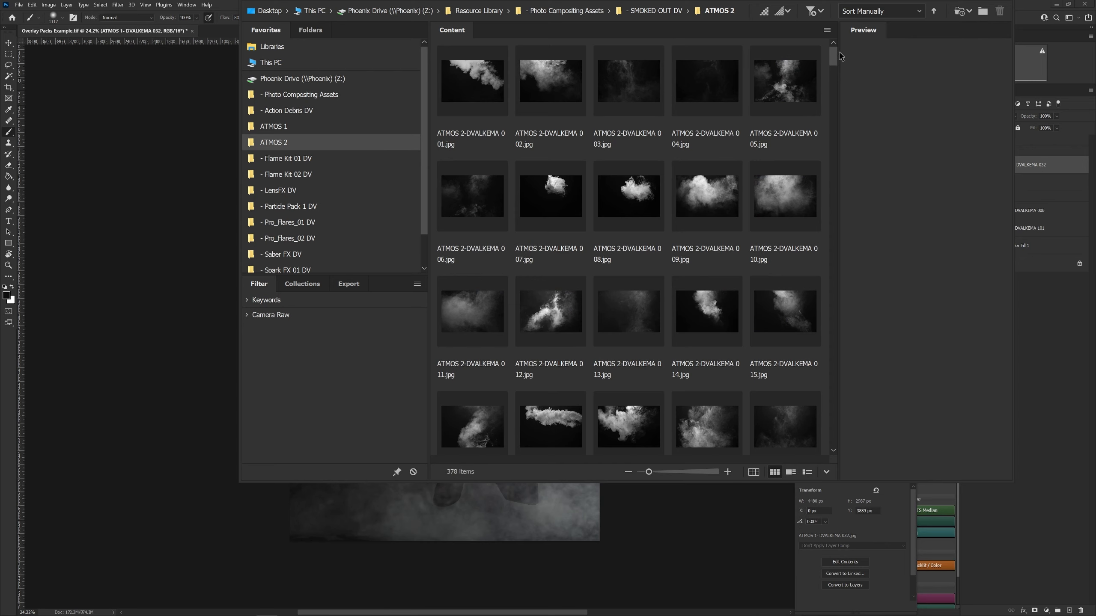
scroll(840, 54, "down", 1)
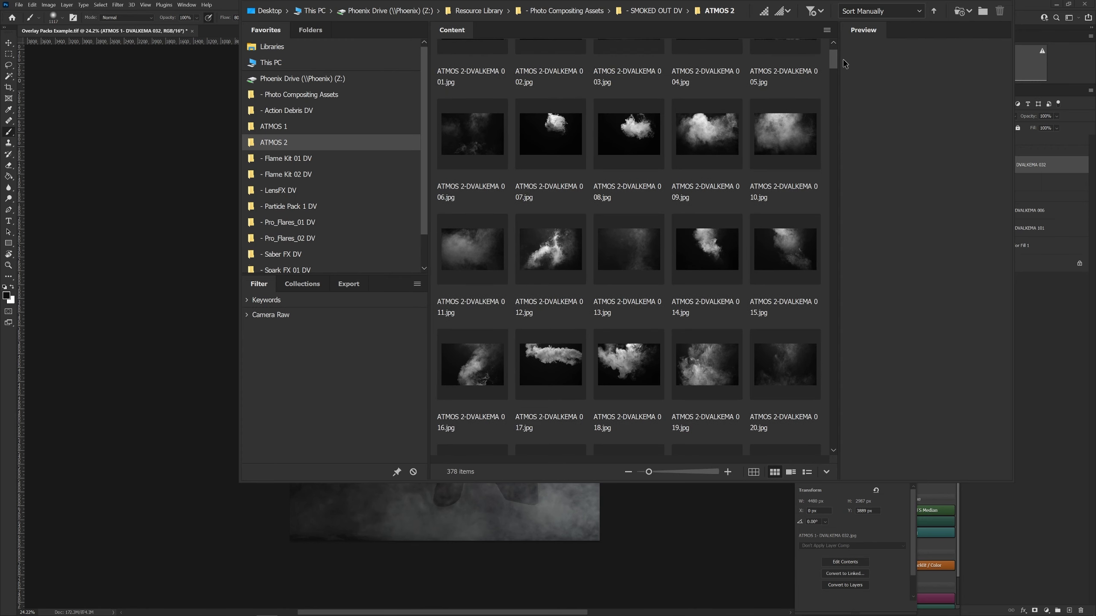
scroll(844, 63, "down", 3)
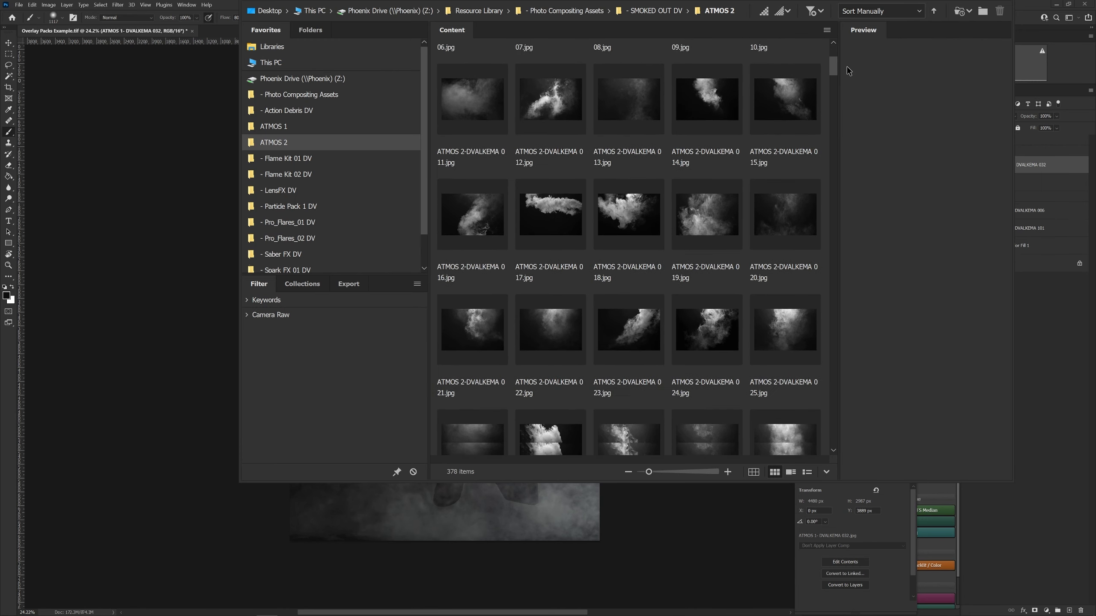
scroll(848, 74, "down", 3)
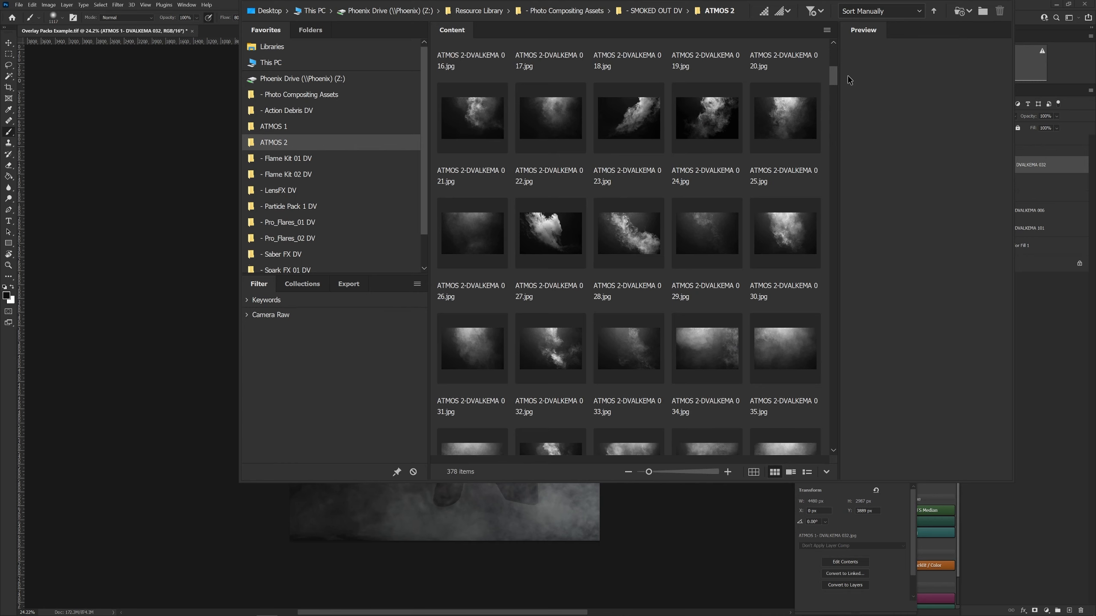
scroll(848, 81, "down", 2)
scroll(848, 86, "down", 4)
scroll(848, 96, "down", 1)
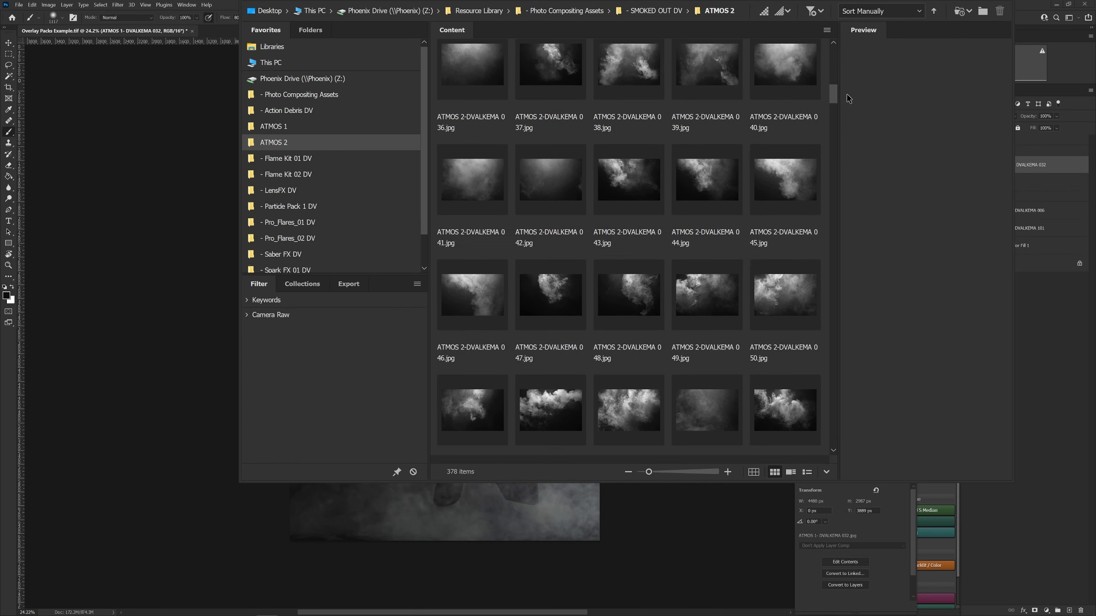
scroll(847, 98, "down", 1)
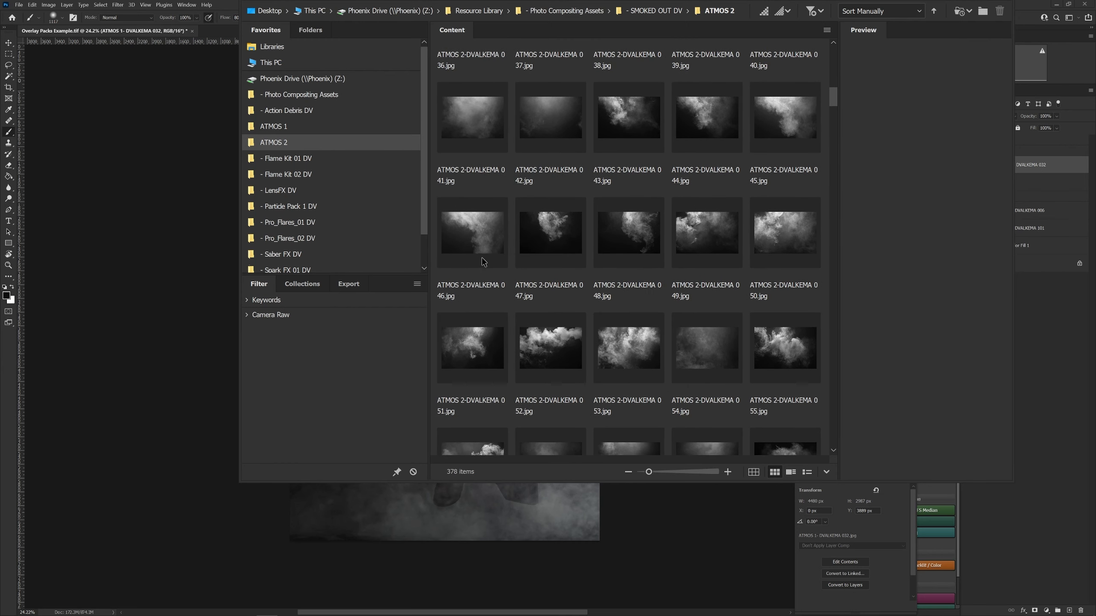
left_click_drag(483, 249, 477, 527)
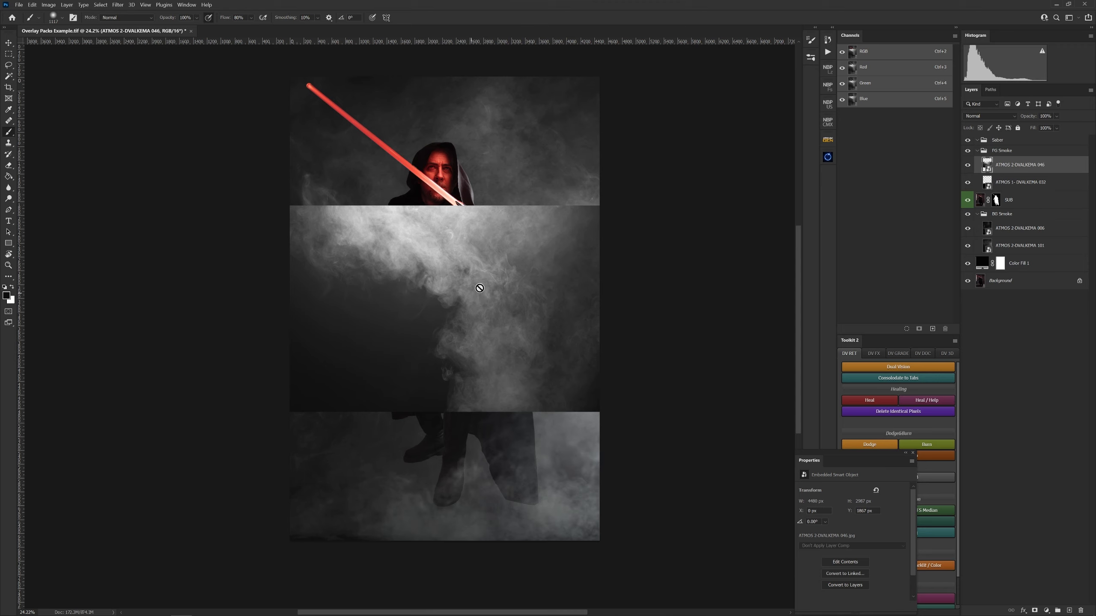
Step: Rotate the placed ATMOS 2-DVALKEMA 046 smoke 90° and scale it up to cover the whole canvas
key("ctrl+t")
left_click_drag(613, 203, 501, 412)
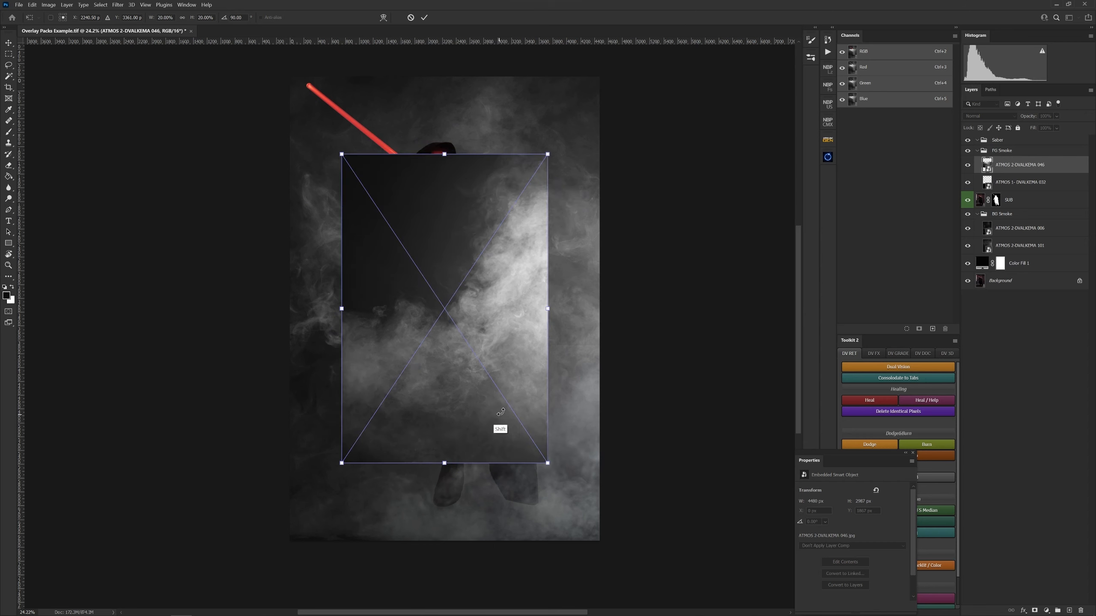
left_click_drag(548, 154, 610, 82)
key("Return")
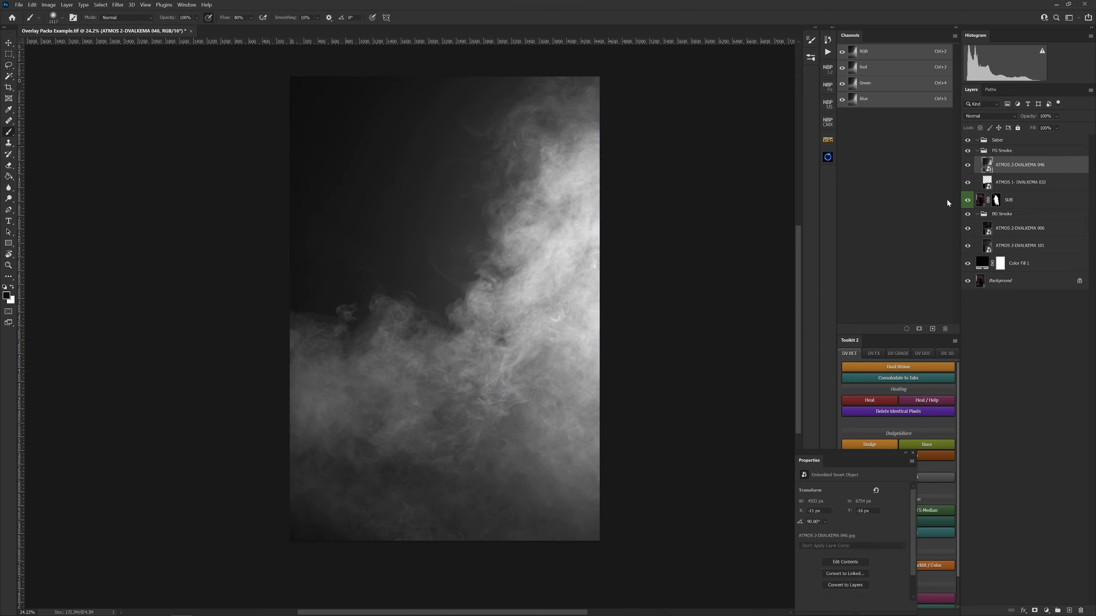
Step: Compare Screen and Linear Dodge (Add) blending on the ATMOS 2-DVALKEMA 046 layer, and return it to Normal
left_click(984, 118)
left_click(973, 187)
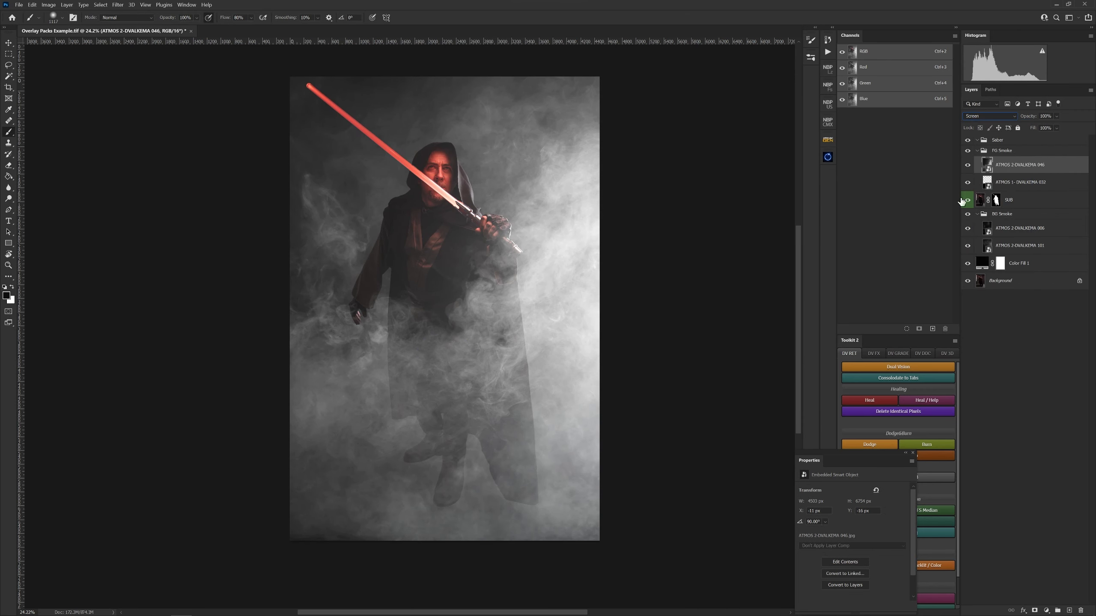
left_click(990, 115)
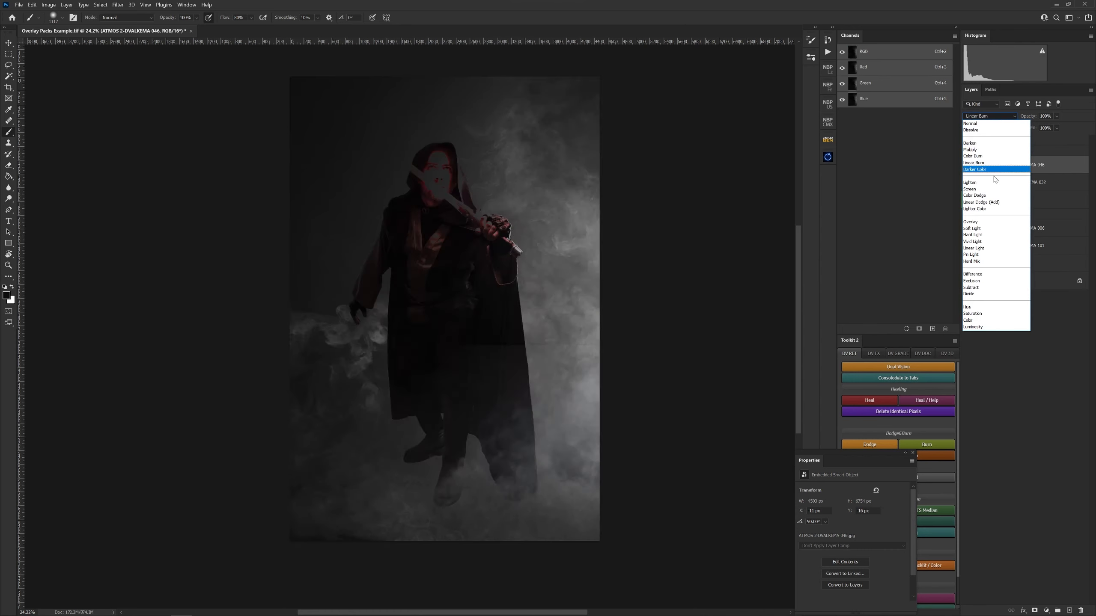
left_click(985, 203)
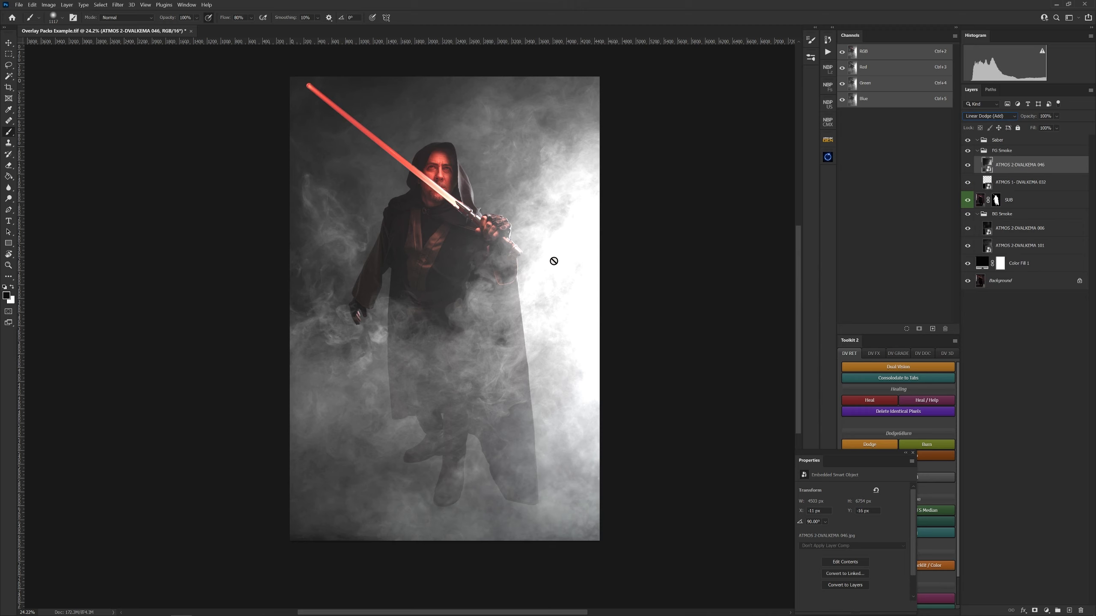
left_click(989, 116)
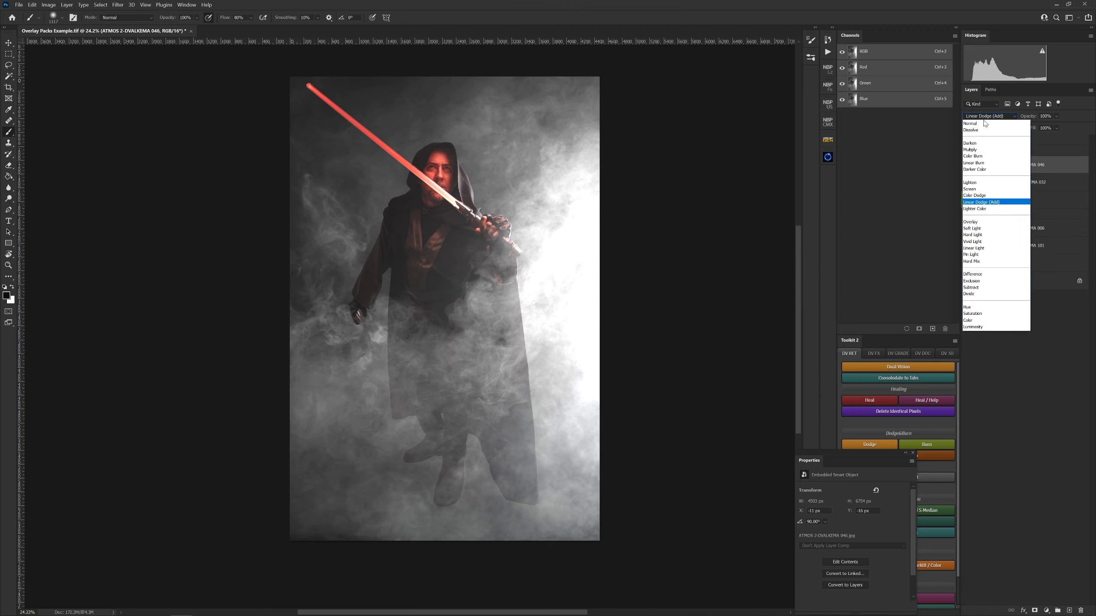
left_click(988, 181)
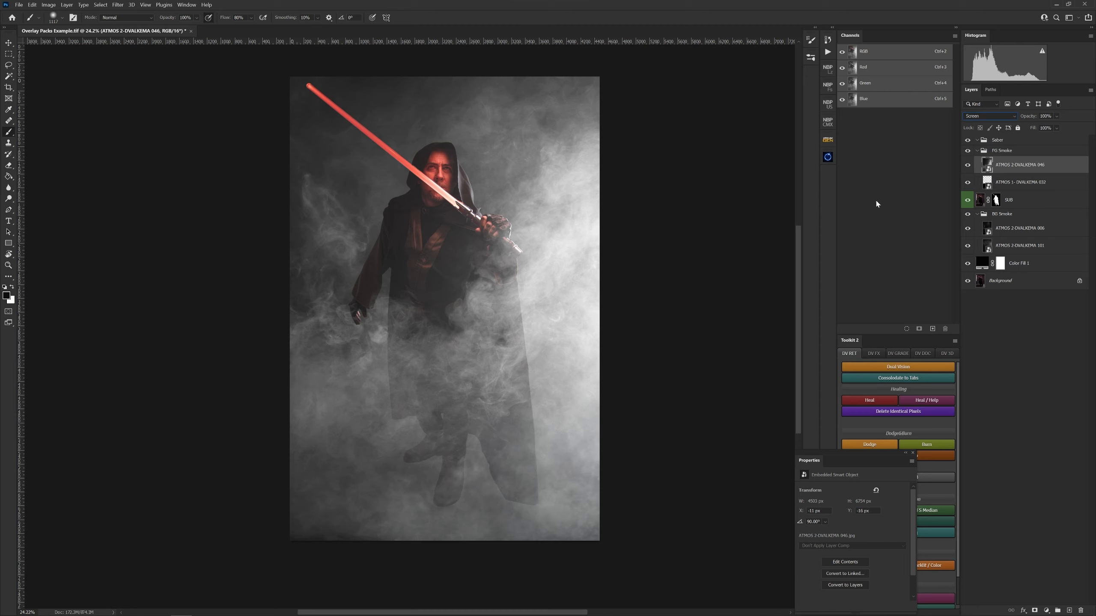
left_click(981, 117)
left_click(977, 122)
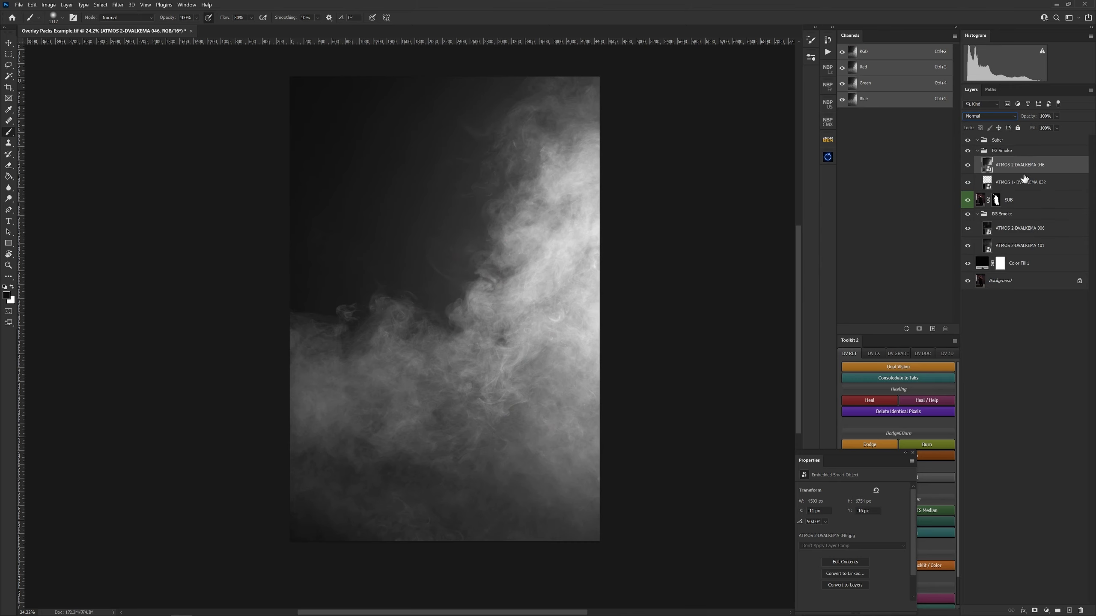
Step: Fade out the smoke layer's dark tones with Blend If by splitting the This Layer black slider, with its lower half at about 29
double_click(1062, 168)
left_click_drag(743, 290, 695, 184)
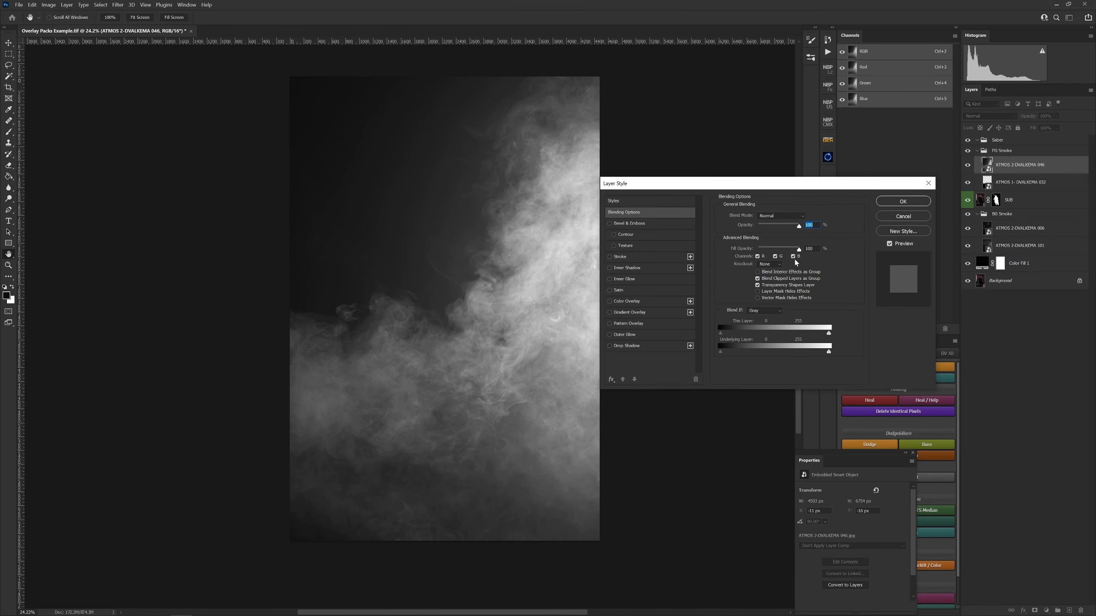
left_click(620, 216)
mouse_move(722, 354)
left_mouse_down()
mouse_move(764, 348)
mouse_move(715, 362)
left_mouse_up()
mouse_move(829, 353)
left_mouse_down()
mouse_move(726, 375)
mouse_move(829, 362)
left_mouse_up()
mouse_move(722, 337)
left_mouse_down()
mouse_move(749, 332)
mouse_move(722, 344)
mouse_move(752, 342)
mouse_move(731, 353)
left_mouse_up()
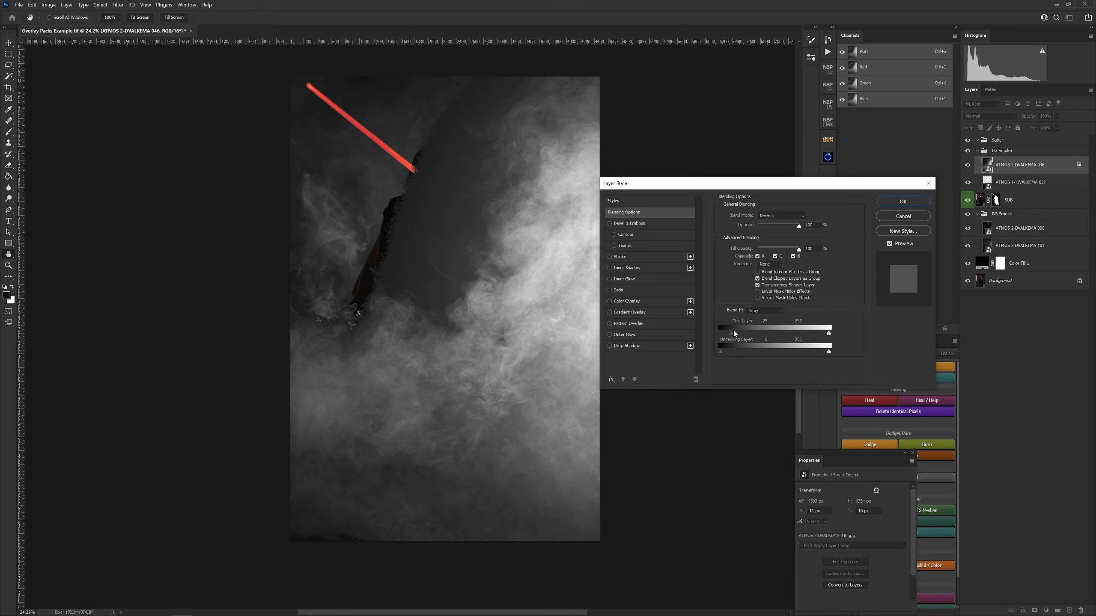
left_click_drag(733, 334, 750, 341)
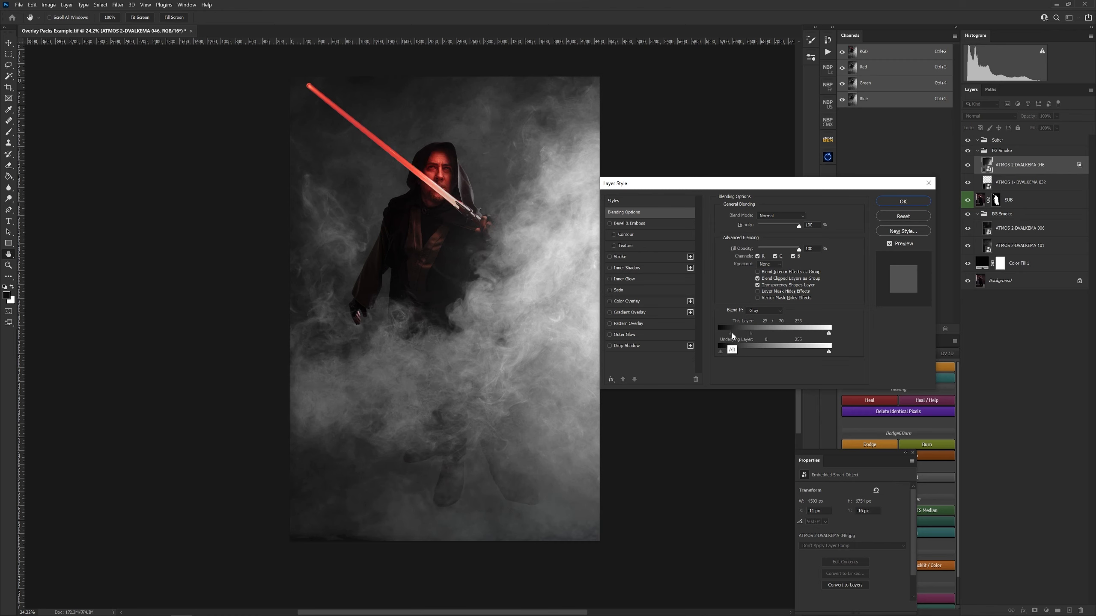
mouse_move(732, 333)
left_mouse_down()
mouse_move(751, 338)
mouse_move(735, 341)
left_mouse_up()
left_click(893, 208)
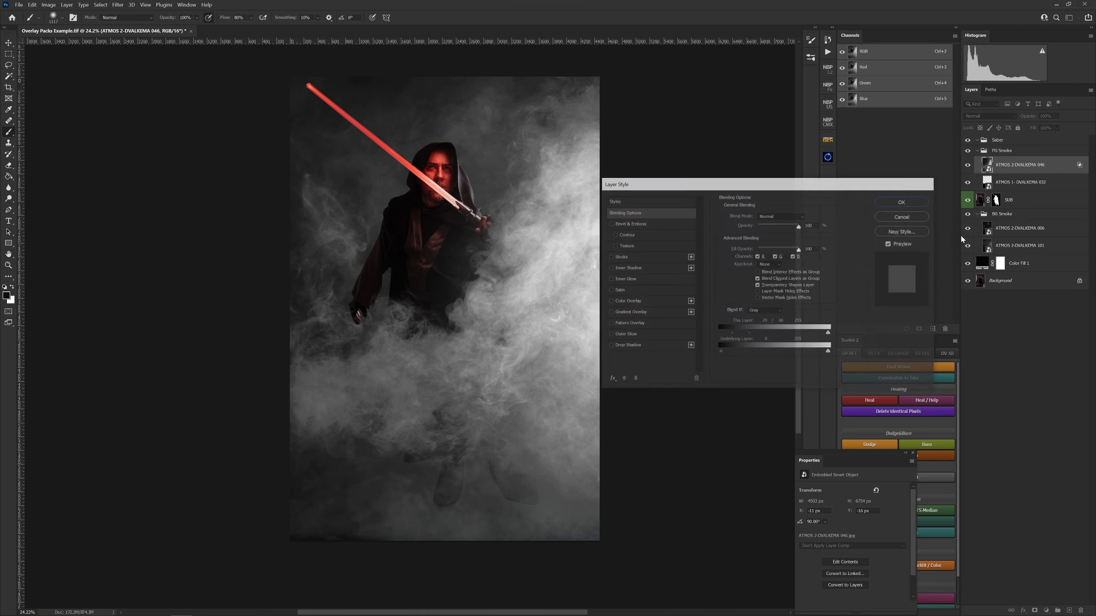
Step: Compare the image with and without the ATMOS 2-DVALKEMA 046 smoke after the Blend If change
left_click(968, 167)
left_click(969, 167)
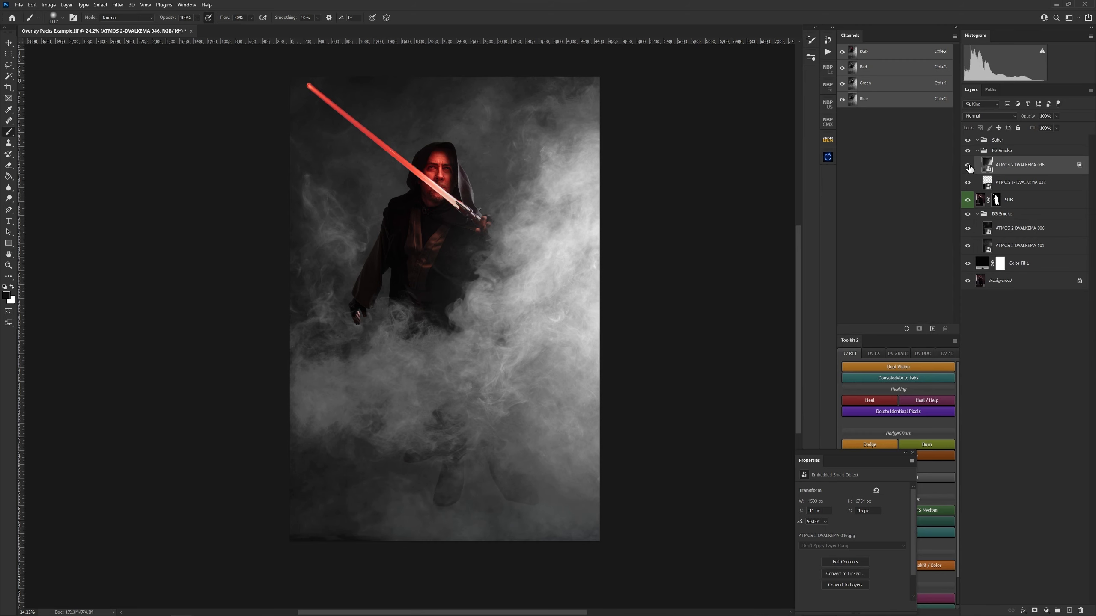
left_click(969, 168)
left_click(969, 168)
Step: Try Screen and Dissolve blending on the smoke layer, return it to Normal, and review its Blend If settings without changes
left_click(983, 117)
left_click(977, 189)
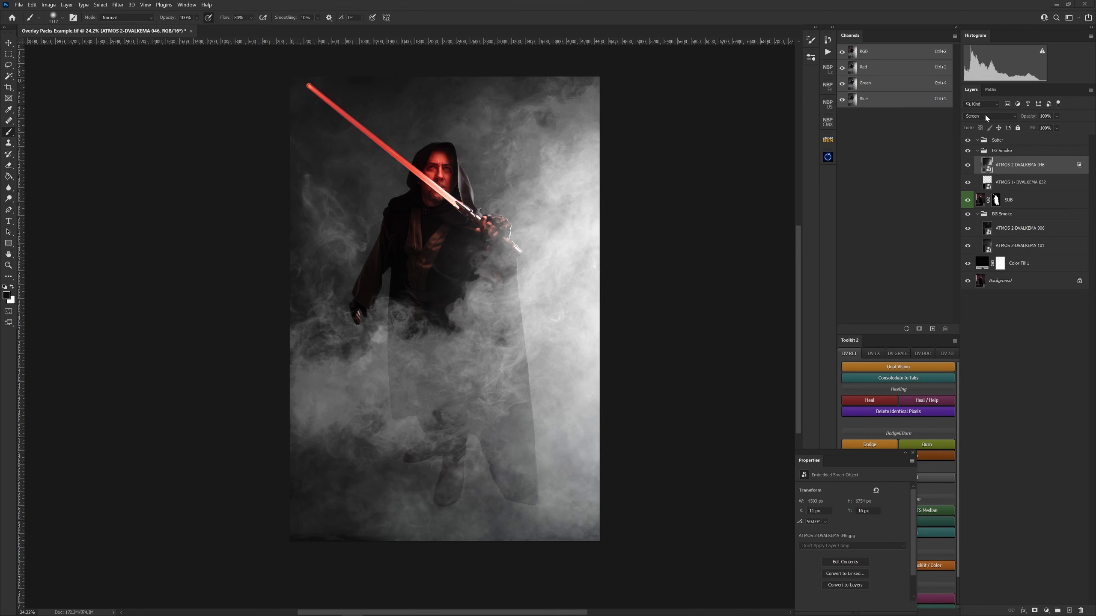
left_click(985, 116)
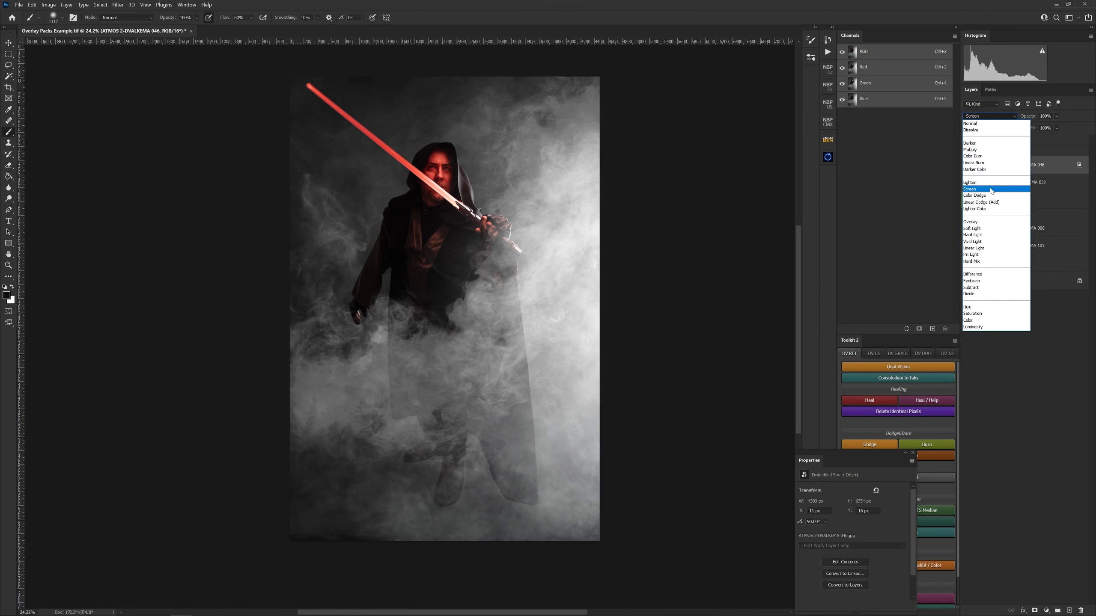
left_click(976, 130)
left_click(991, 116)
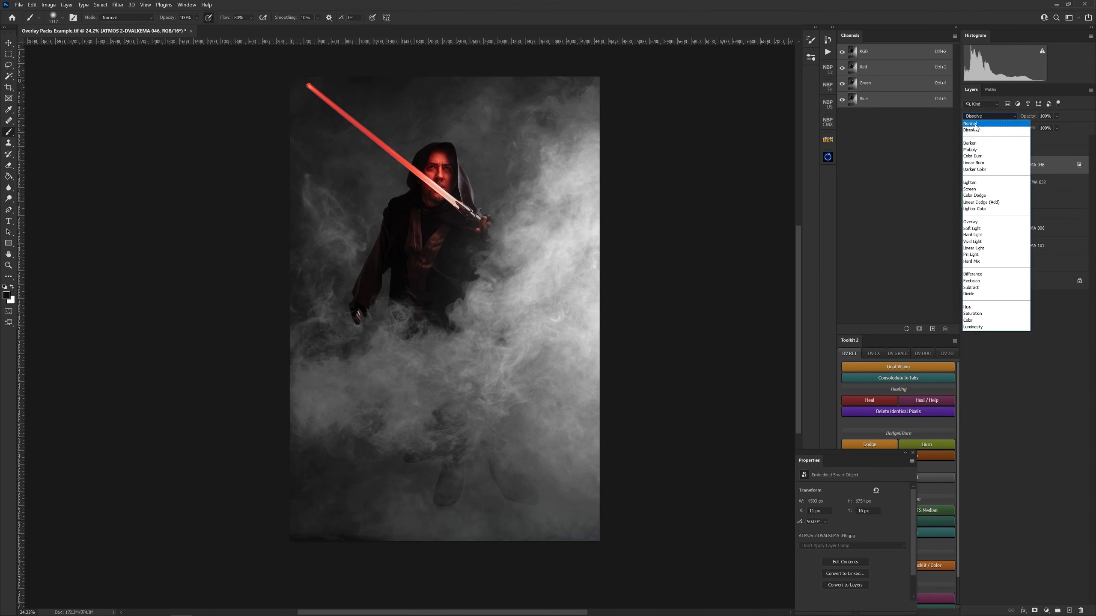
left_click(975, 125)
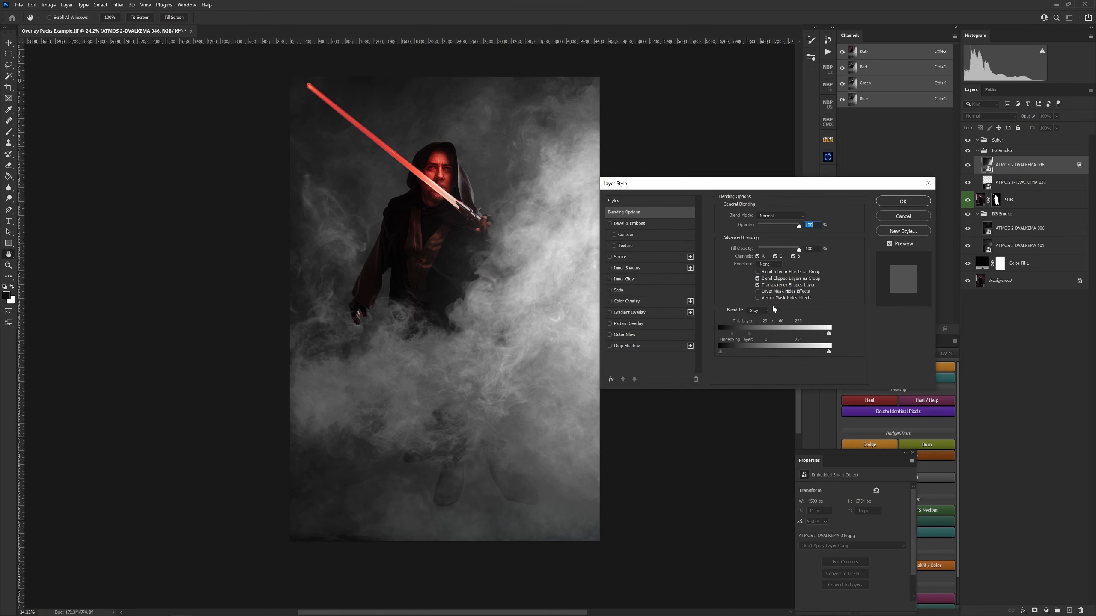
left_click(903, 216)
key("b")
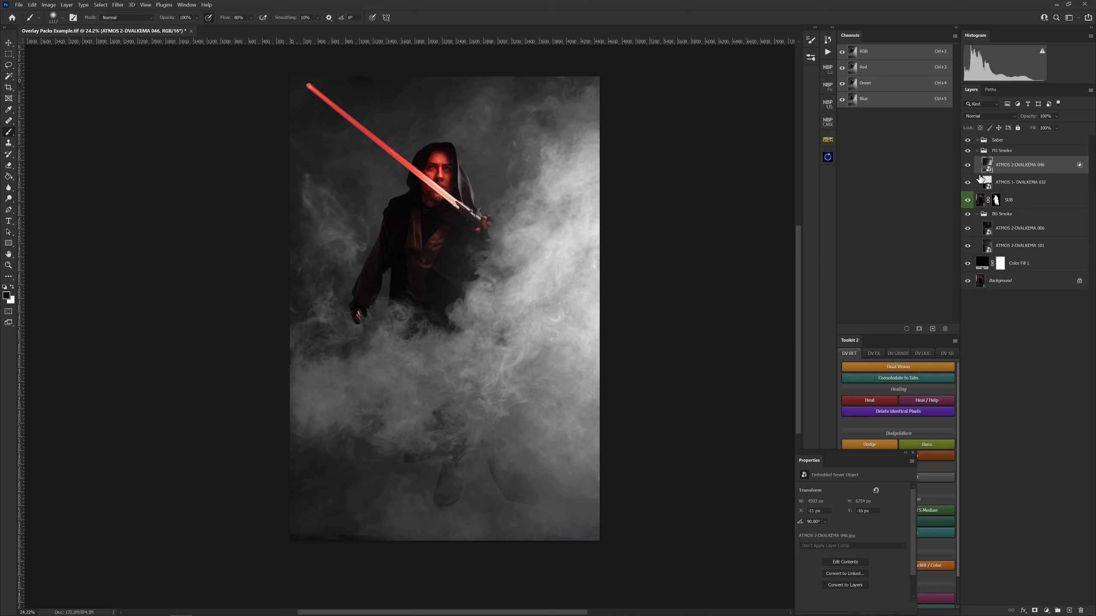
Step: Compare the image with and without the ATMOS 1- DVALKEMA 032 smoke around the figure's feet
left_click(968, 183)
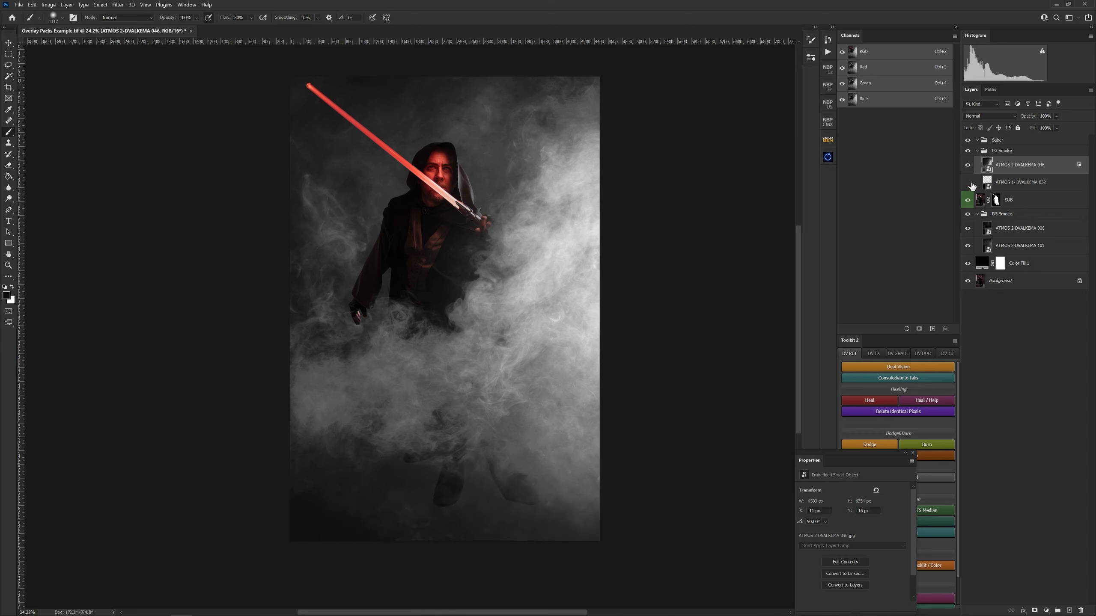
left_click(968, 183)
left_click(968, 183)
left_click(968, 183)
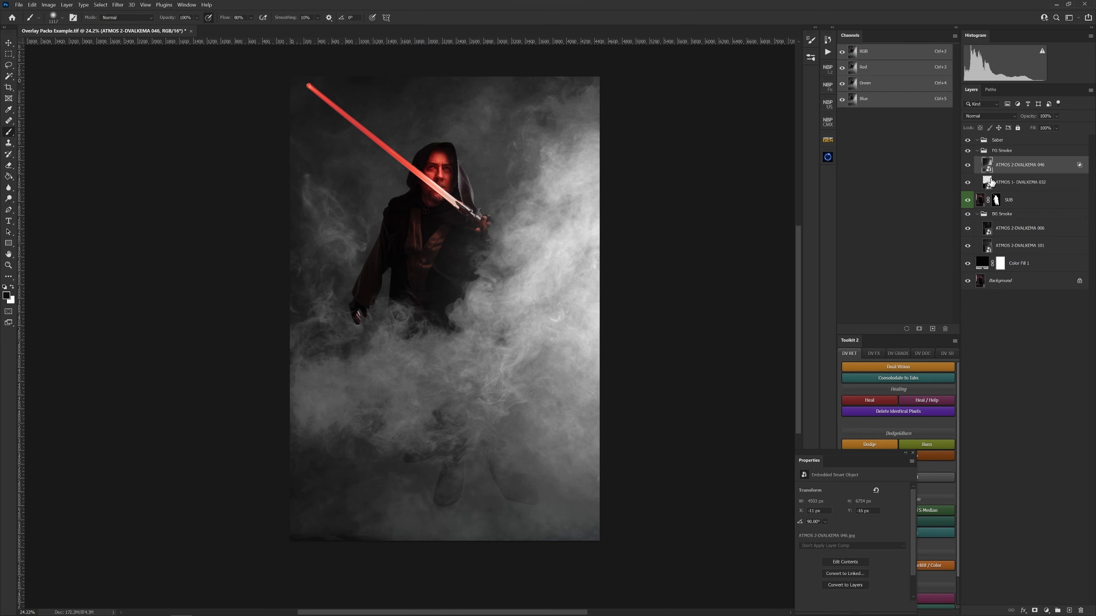
left_click(988, 183)
left_click(967, 182)
left_click(968, 182)
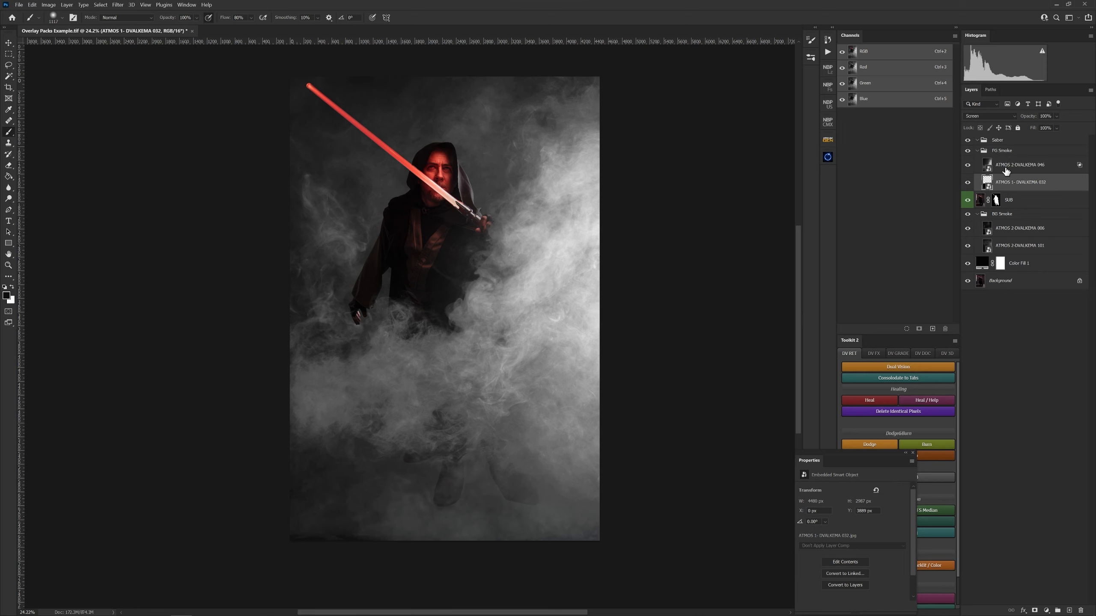
Step: Check the ATMOS 2-DVALKEMA 046 smoke by toggling its visibility, and lower the layer's opacity to about 88%
left_click(1003, 169)
left_click(968, 165)
left_click(968, 165)
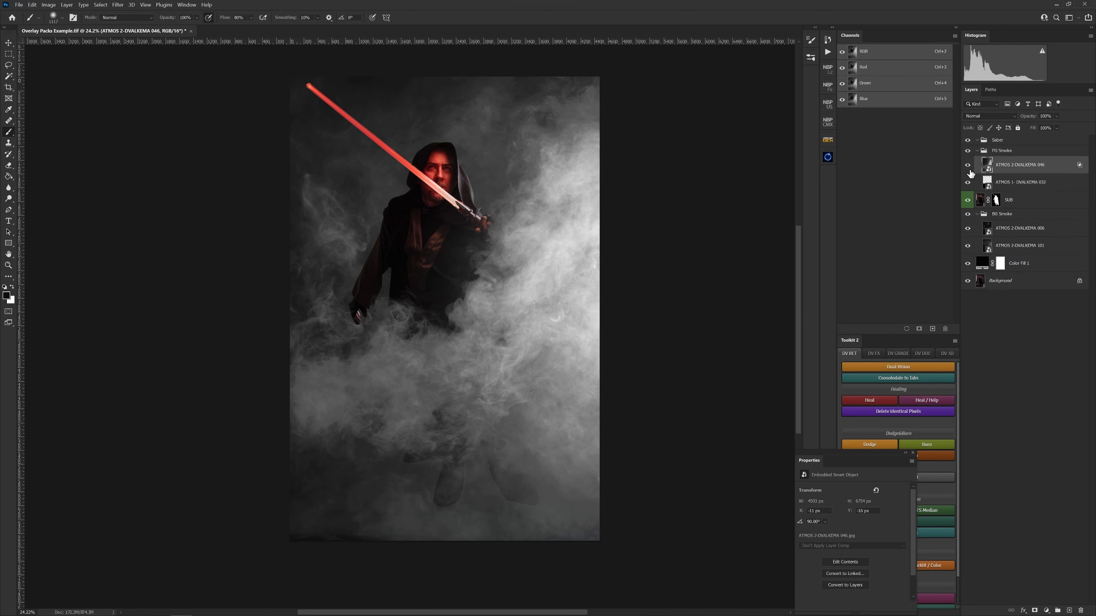
left_click(968, 165)
left_click(968, 165)
left_click_drag(1031, 120, 1025, 122)
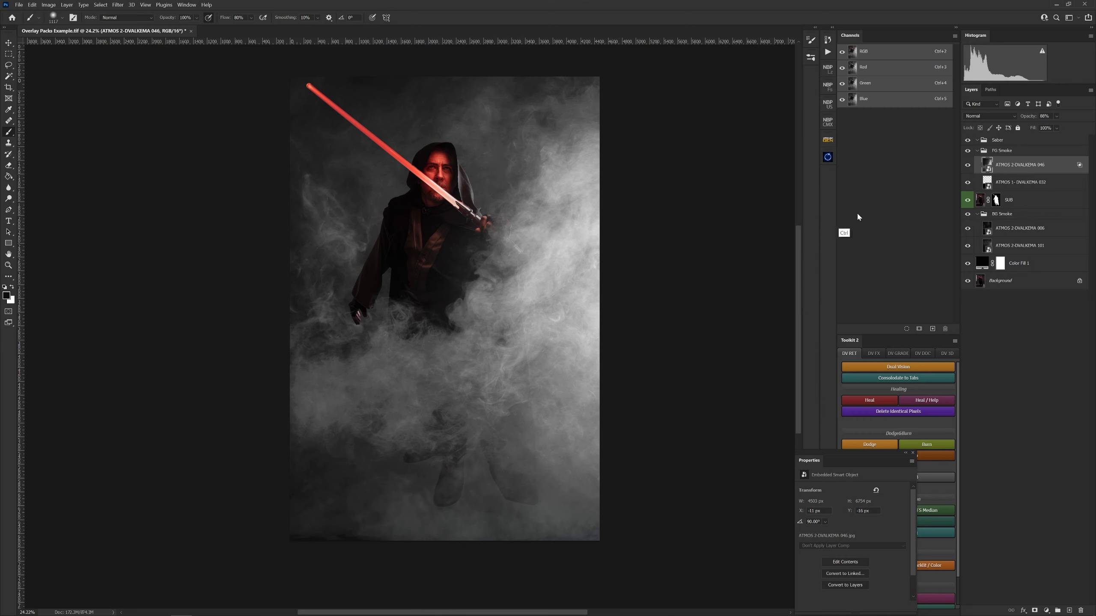
Step: Apply Levels to the ATMOS 2-DVALKEMA 046 smoke with the output white level at 232, and hide the layer for comparison
key("ctrl+l")
left_click_drag(540, 144, 680, 159)
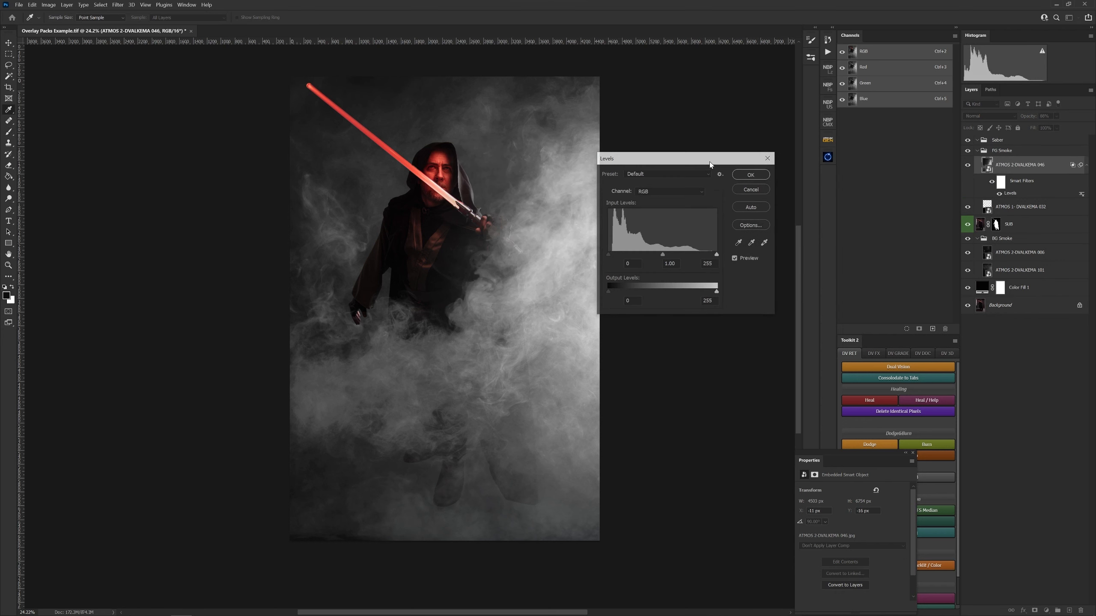
mouse_move(711, 297)
left_mouse_down()
mouse_move(657, 311)
mouse_move(727, 307)
mouse_move(706, 314)
left_mouse_up()
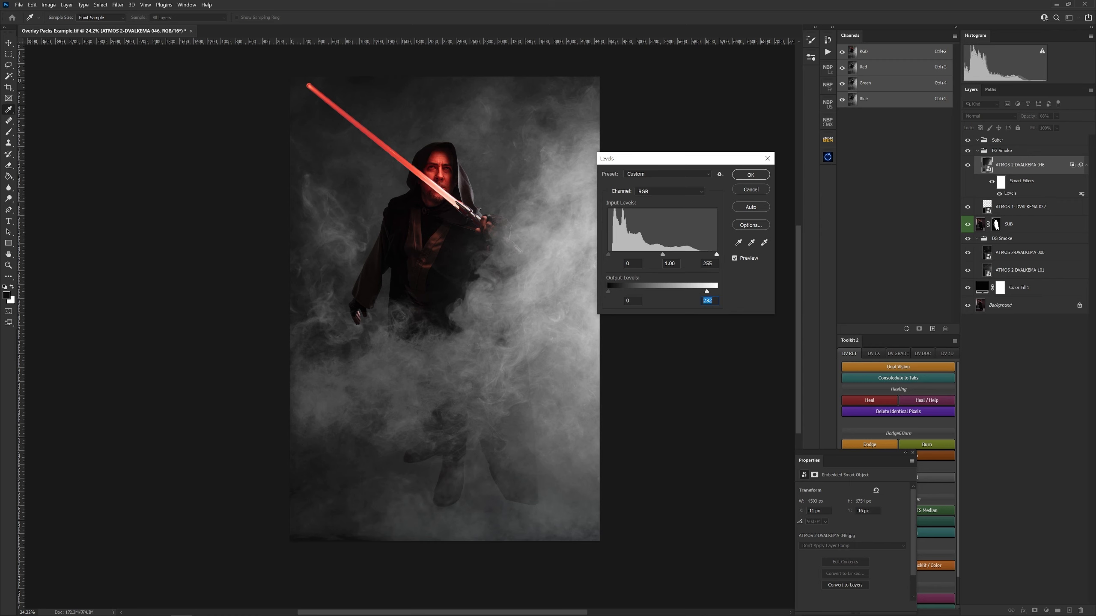
left_click(751, 175)
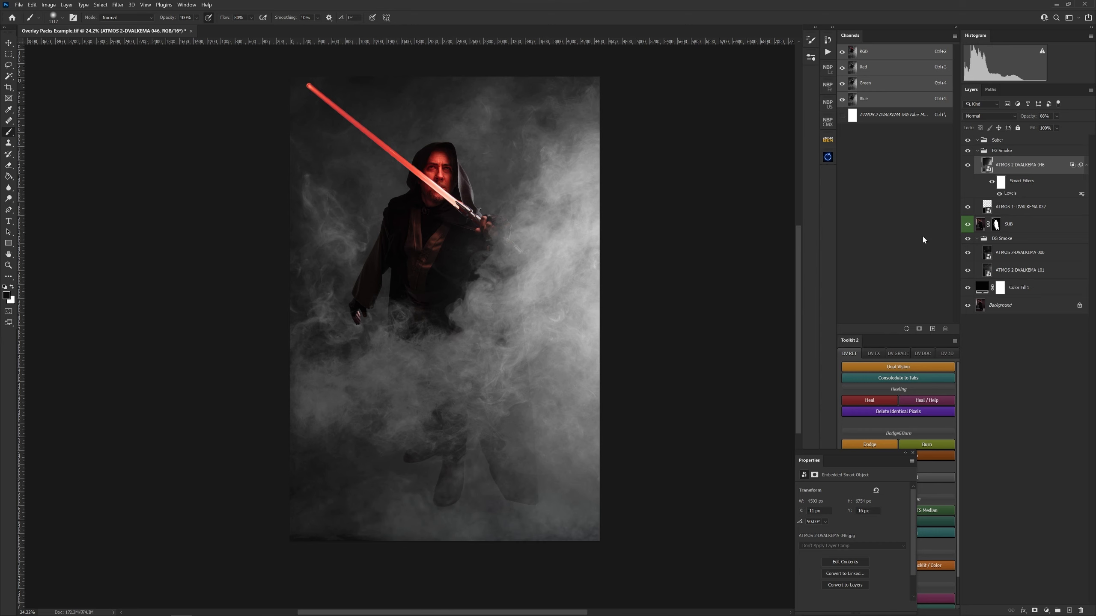
left_click(968, 166)
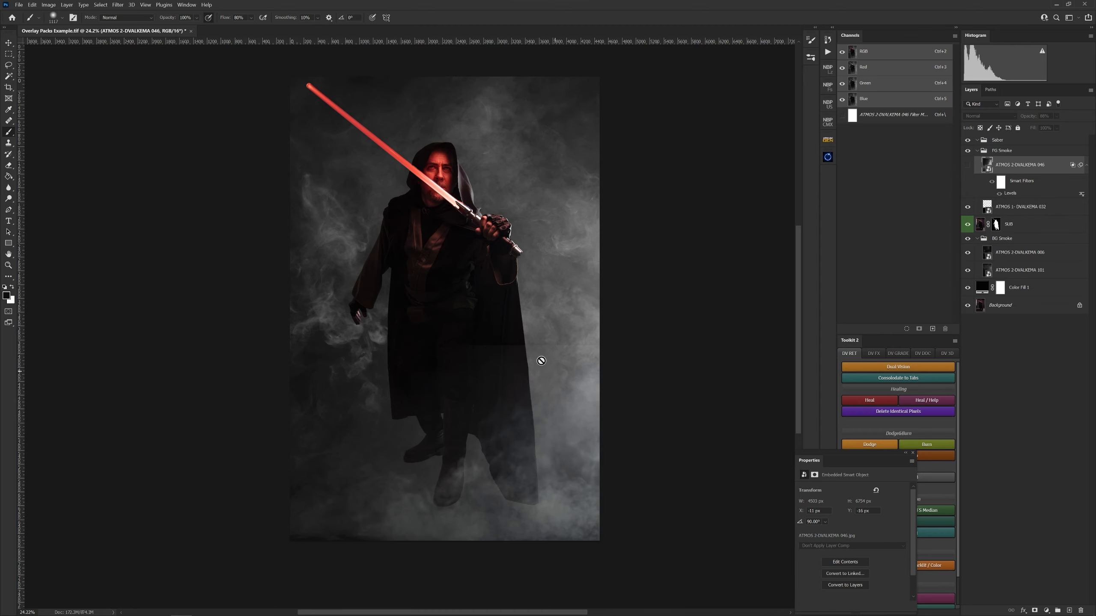
Step: Examine where the upper edge of the foreground smoke crosses the figure's dark cloak above the boots
left_click_drag(526, 355, 567, 338)
left_click_drag(585, 387, 541, 397)
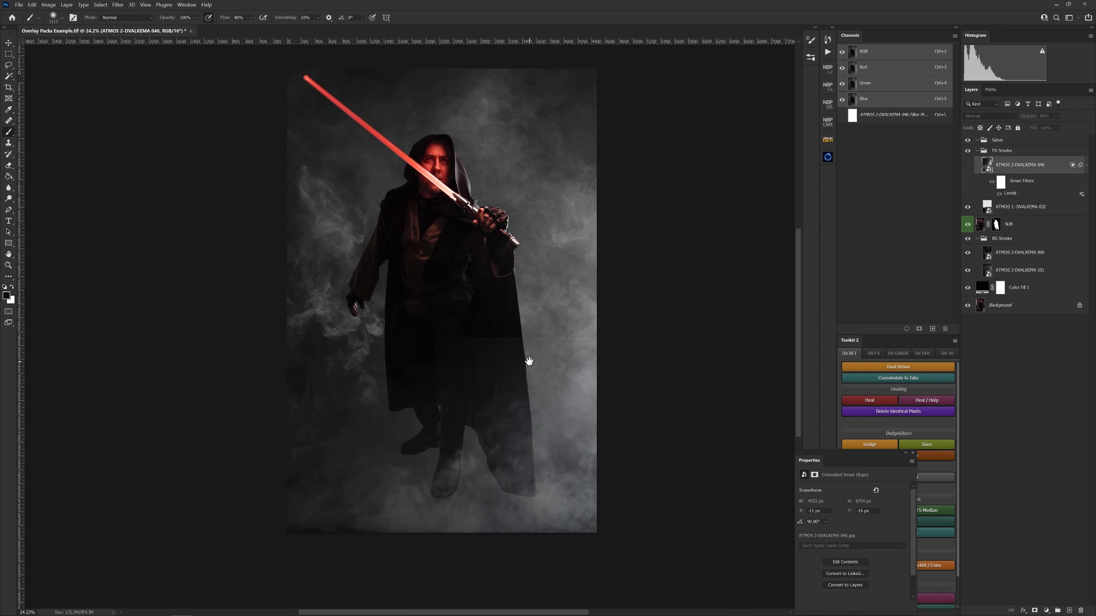
key("ctrl")
left_click_drag(528, 342, 556, 325)
left_click_drag(504, 387, 503, 299)
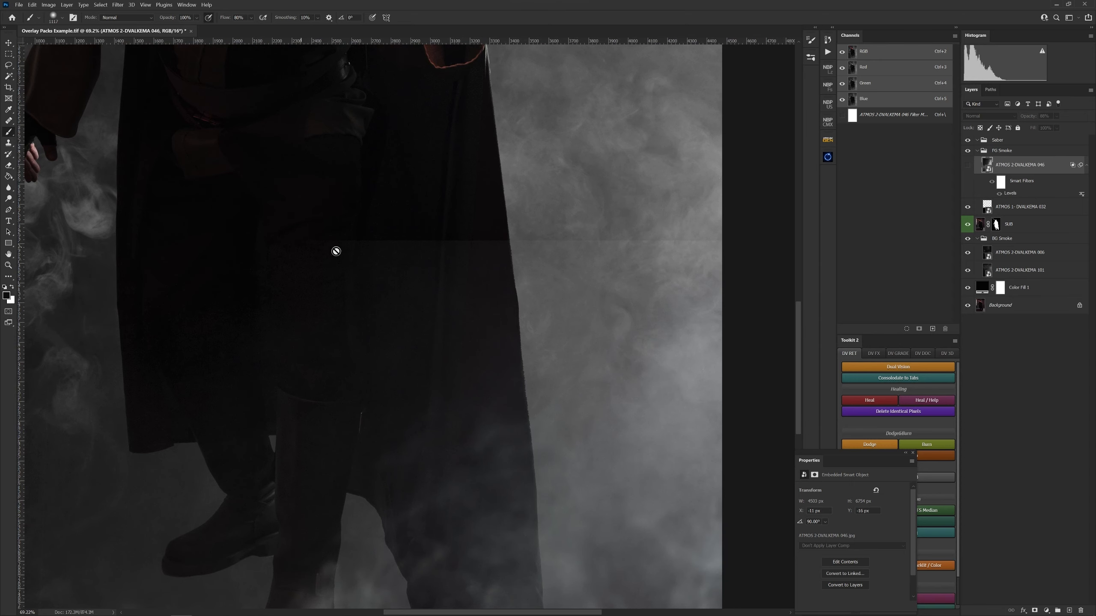
left_click_drag(384, 294, 474, 318)
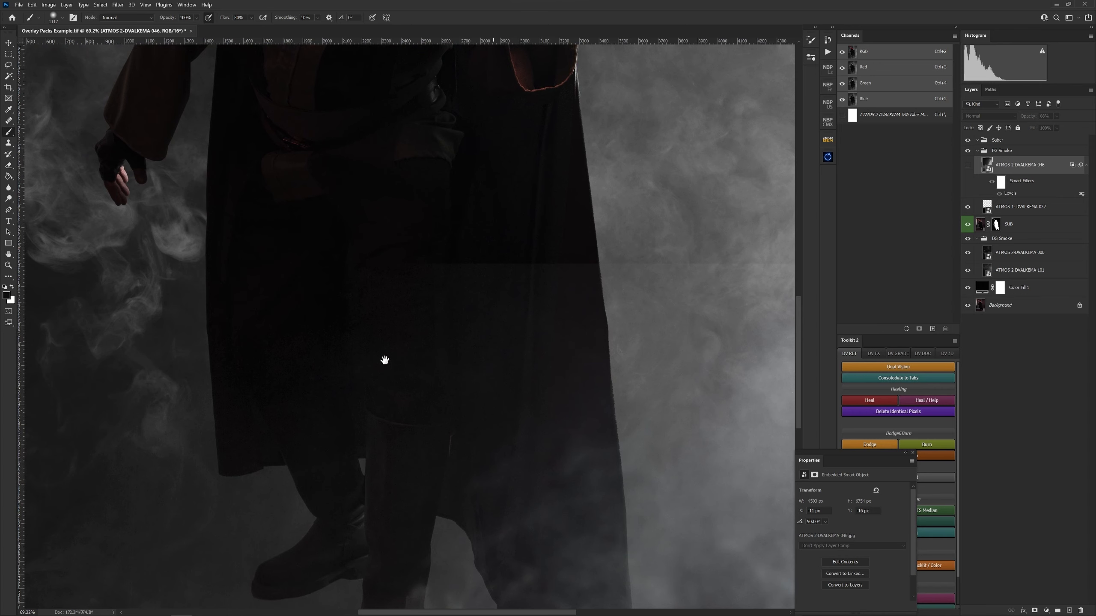
left_click_drag(575, 291, 541, 298)
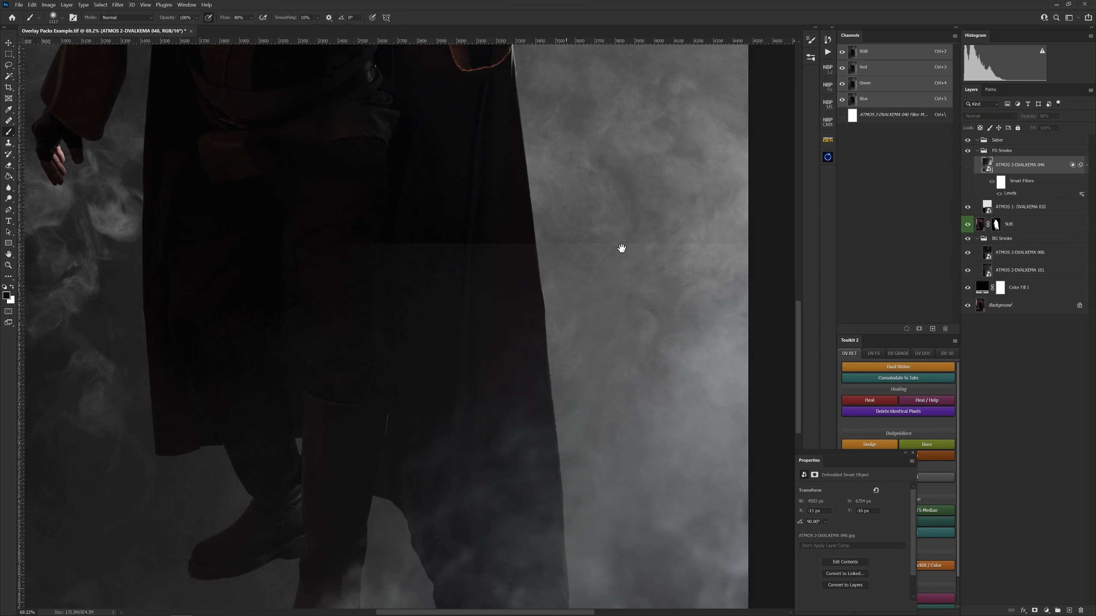
left_click_drag(552, 283, 575, 259)
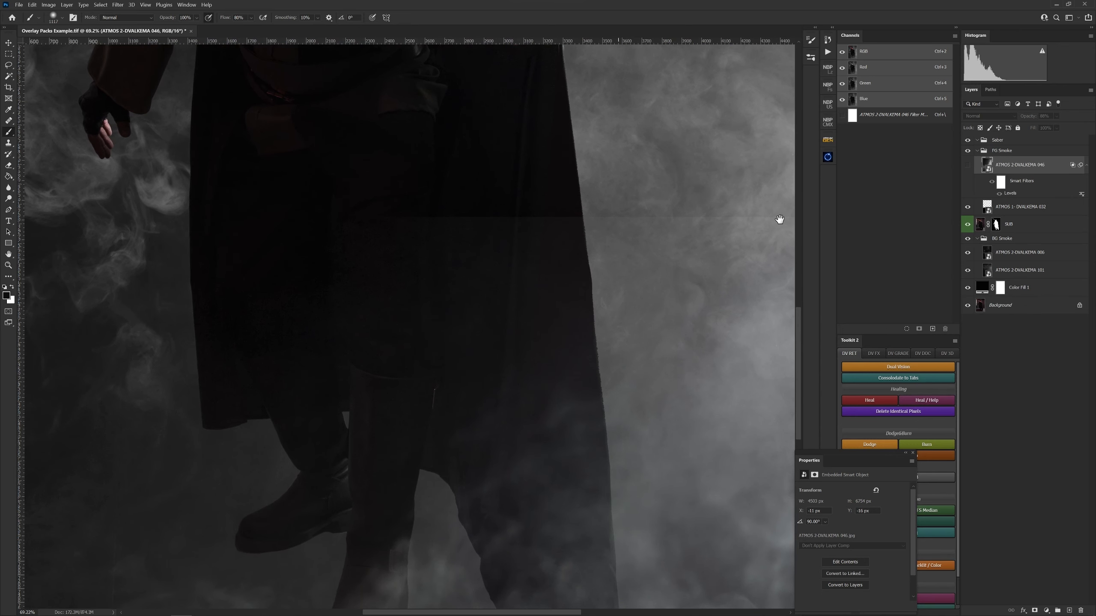
Step: Inspect the upper edge of the ATMOS 1- DVALKEMA 032 smoke in Normal blending, and return the layer to Screen
left_click(1002, 210)
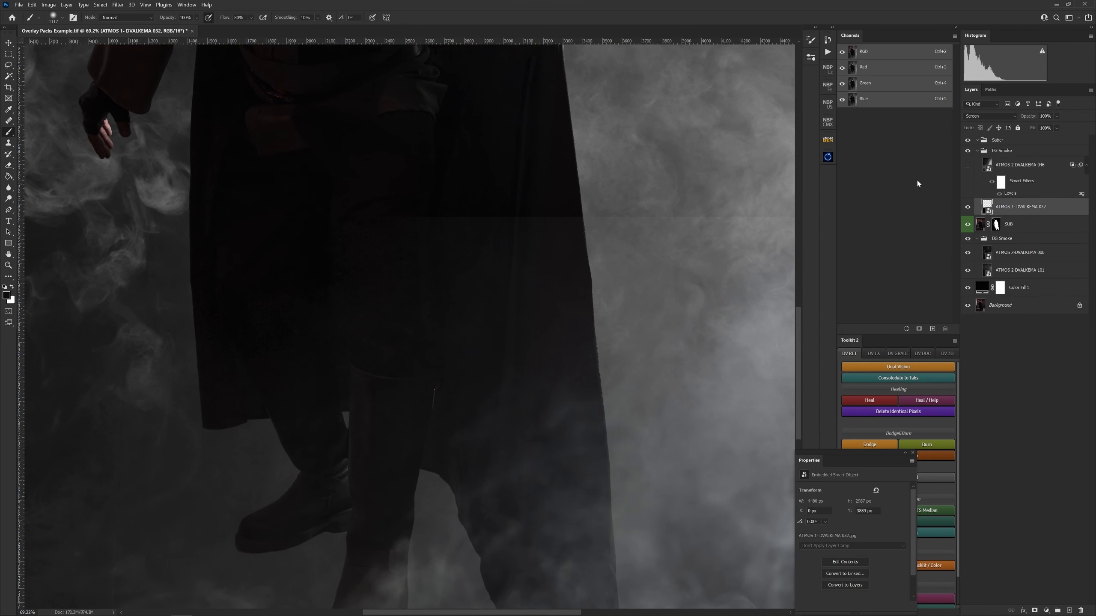
left_click(981, 115)
left_click(977, 122)
left_click_drag(588, 339, 509, 240)
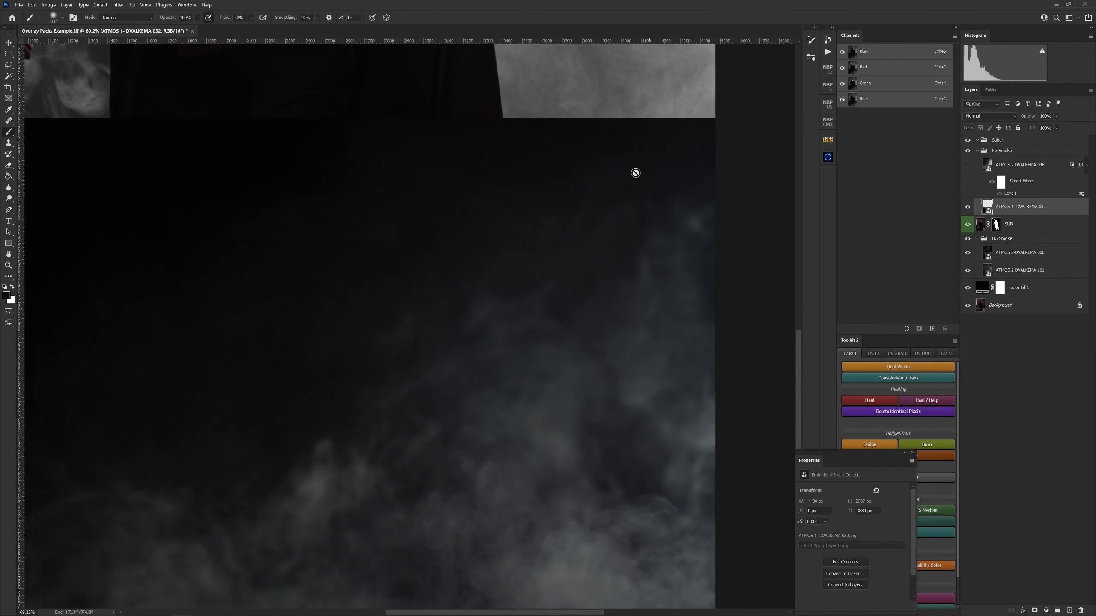
left_click_drag(629, 138, 452, 241)
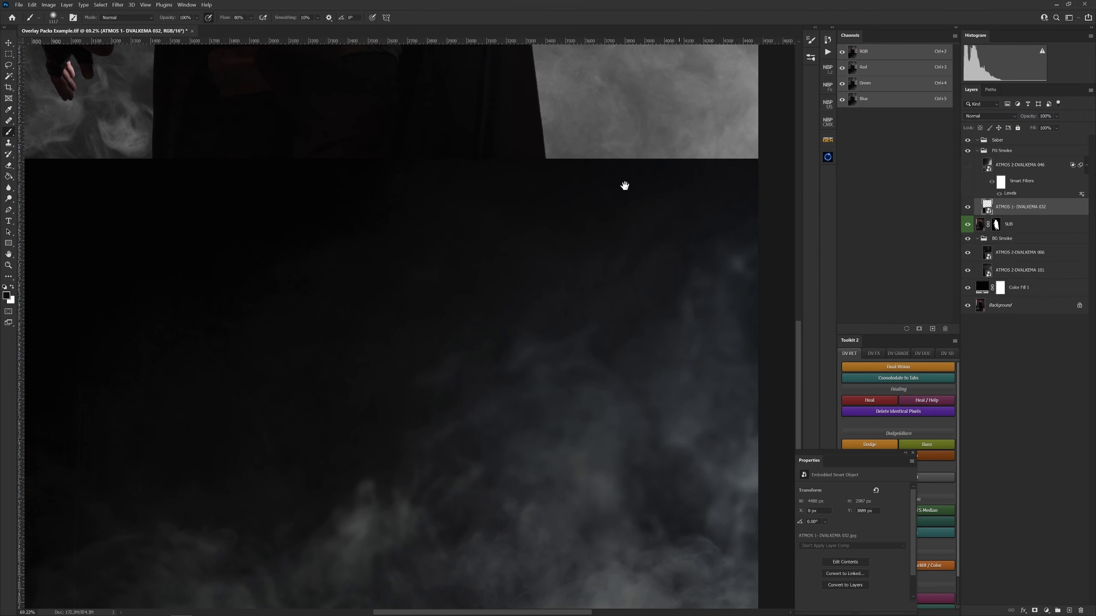
left_click_drag(518, 187, 560, 218)
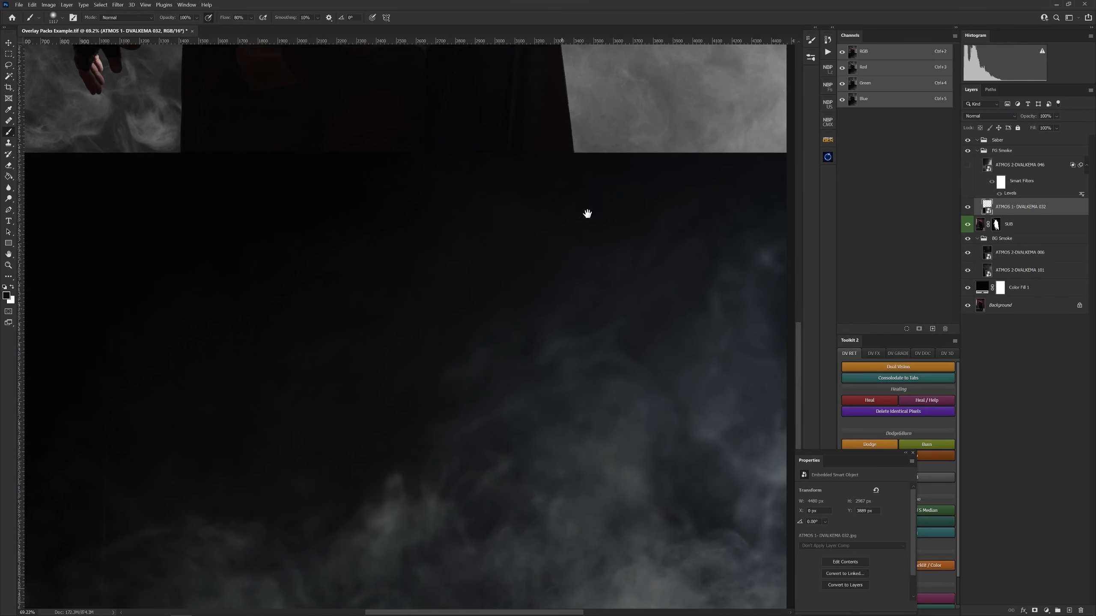
left_click(981, 116)
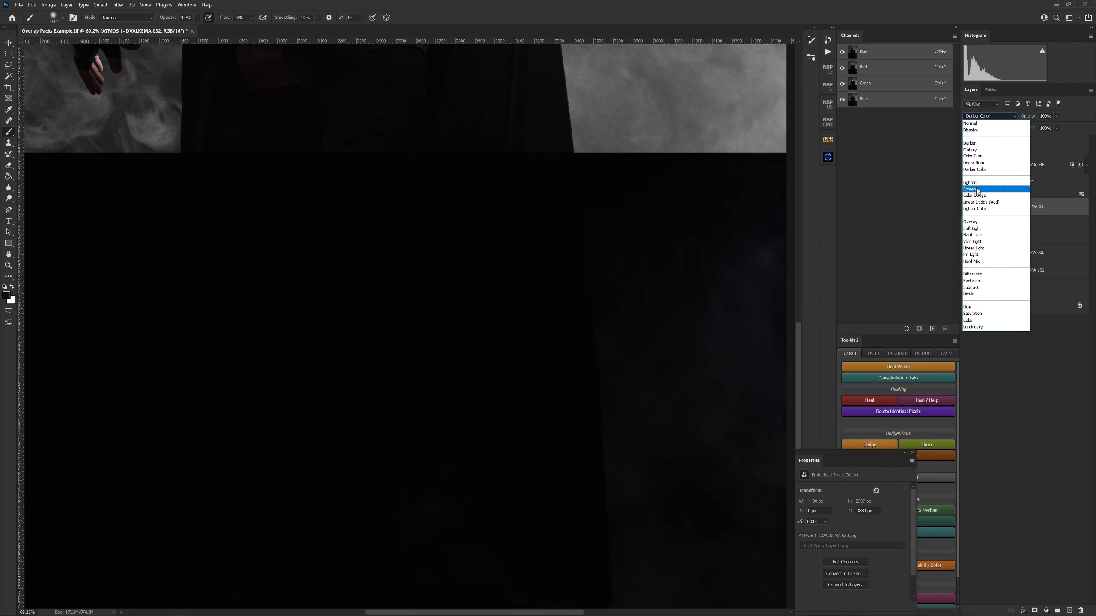
left_click(977, 190)
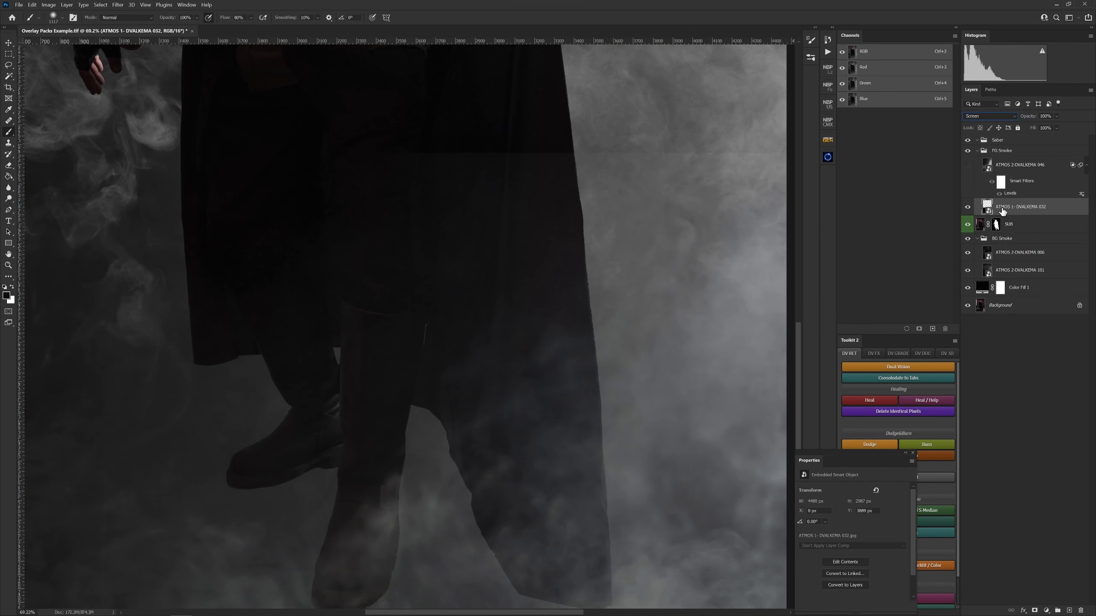
Step: Add a layer mask to ATMOS 1- DVALKEMA 032 and paint black across the smoke's upper edge over the cloak to soften it
left_click_drag(548, 240, 558, 264)
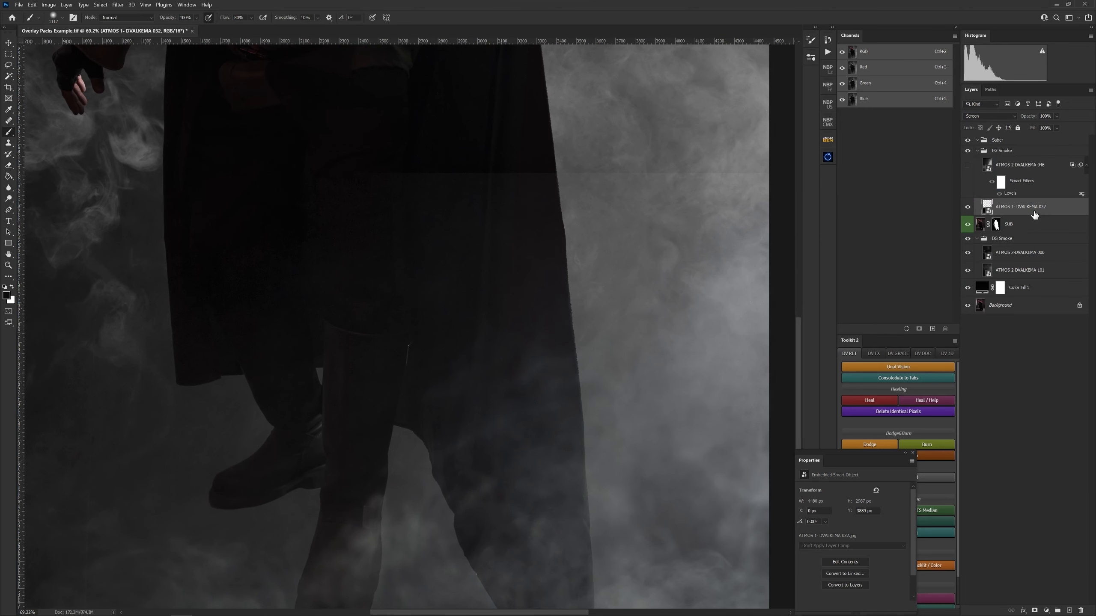
left_click(1035, 610)
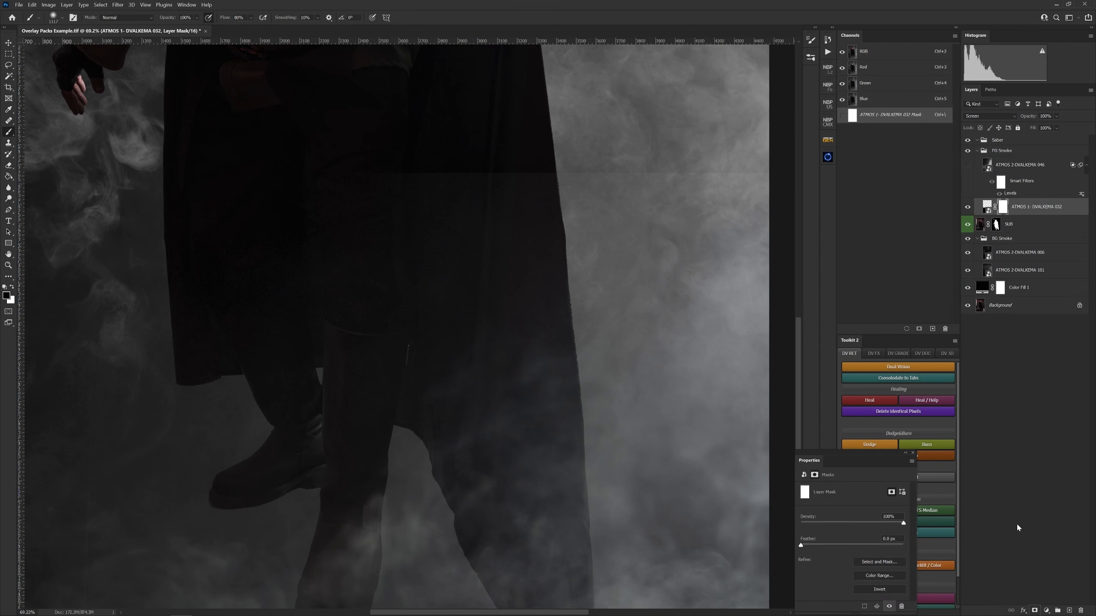
mouse_move(474, 240)
left_mouse_down()
mouse_move(526, 291)
mouse_move(492, 301)
left_mouse_up()
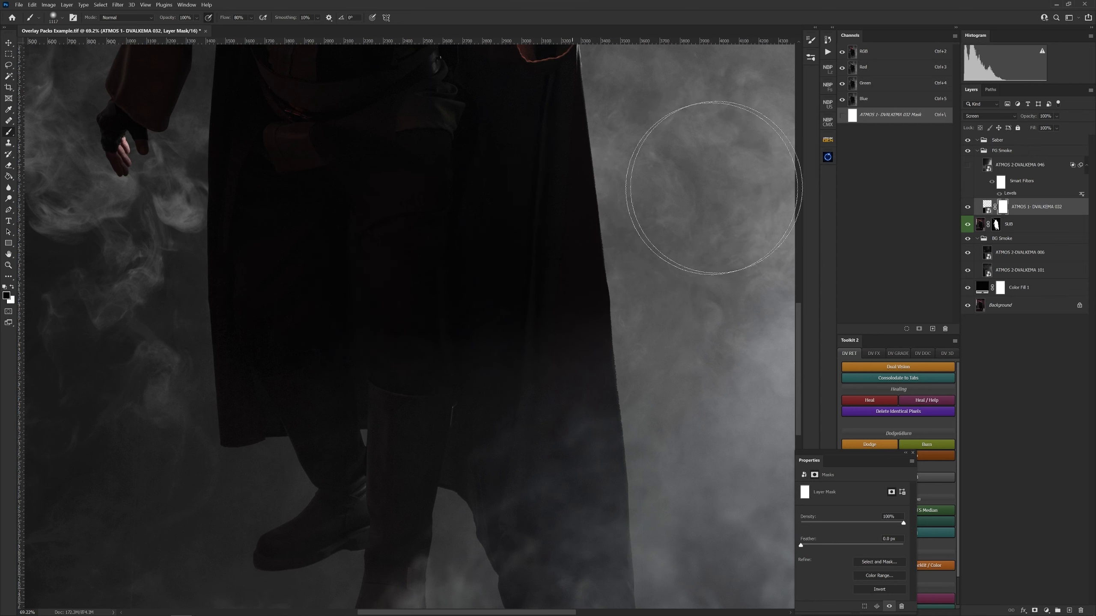
left_click_drag(509, 223, 493, 238)
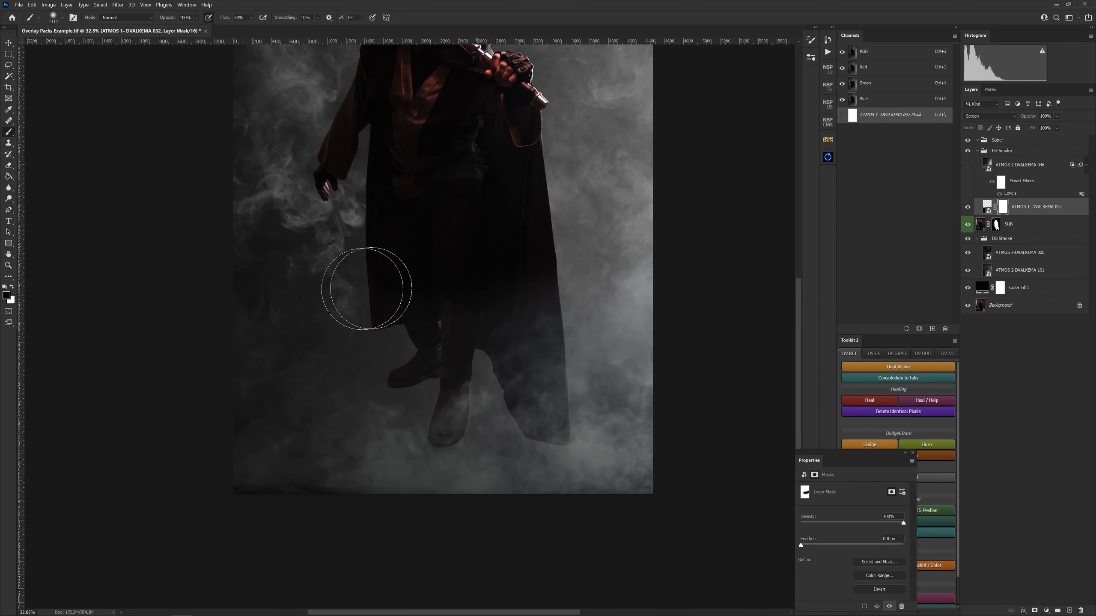
left_click_drag(526, 364, 519, 330)
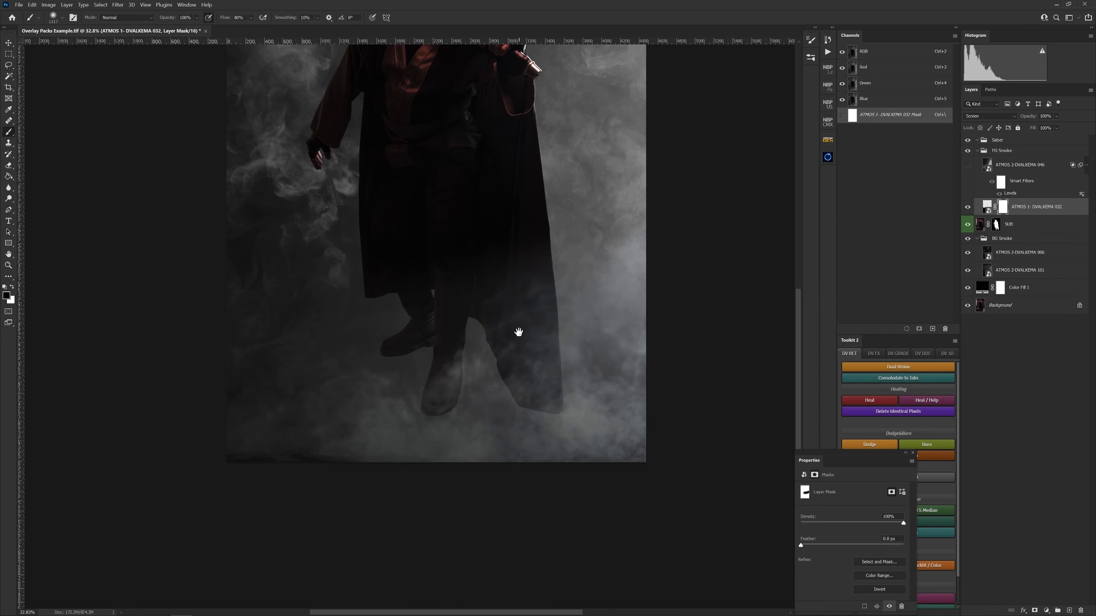
mouse_move(591, 297)
left_mouse_down()
mouse_move(553, 260)
mouse_move(443, 289)
mouse_move(484, 269)
mouse_move(471, 252)
mouse_move(396, 309)
mouse_move(546, 279)
mouse_move(417, 336)
left_mouse_up()
key("x")
key("x")
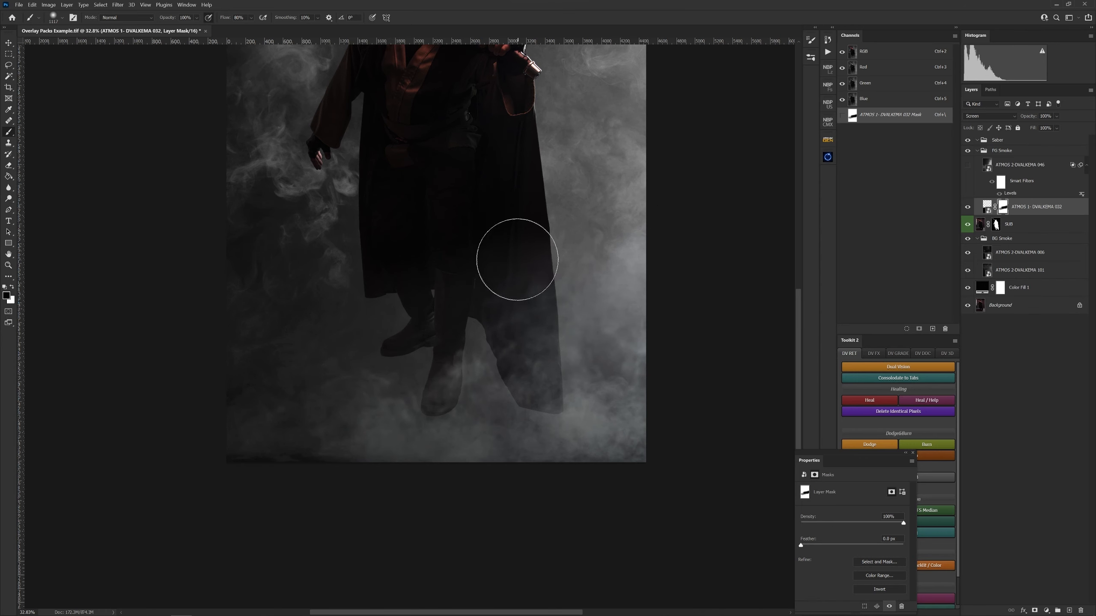
Step: Adjust the input levels of the ATMOS 1- DVALKEMA 032 layer mask with Levels to refine its painted transition
key("ctrl+l")
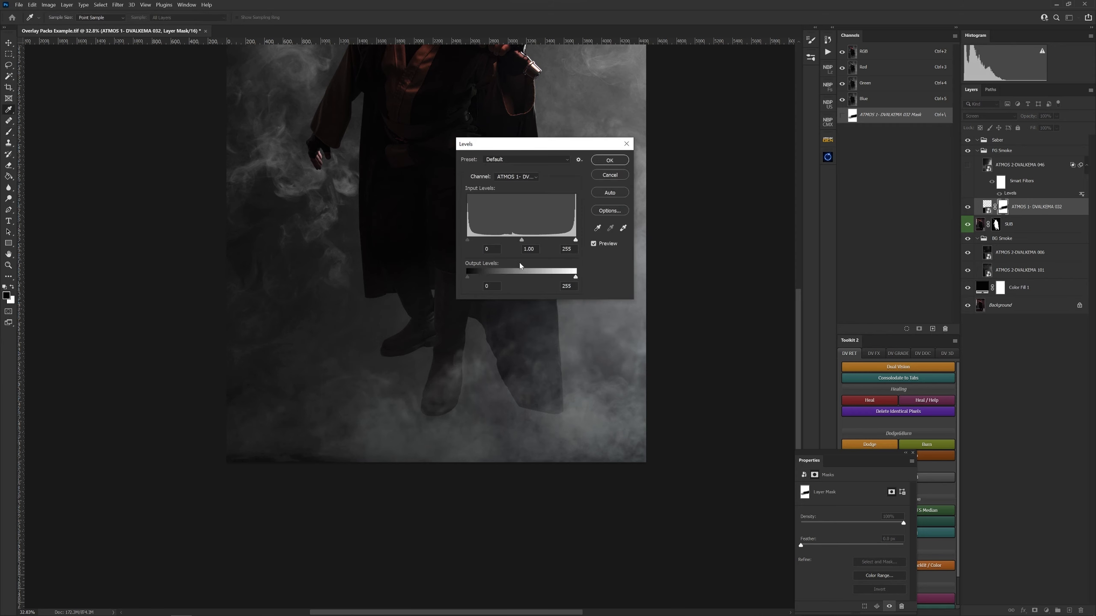
left_click_drag(552, 144, 683, 129)
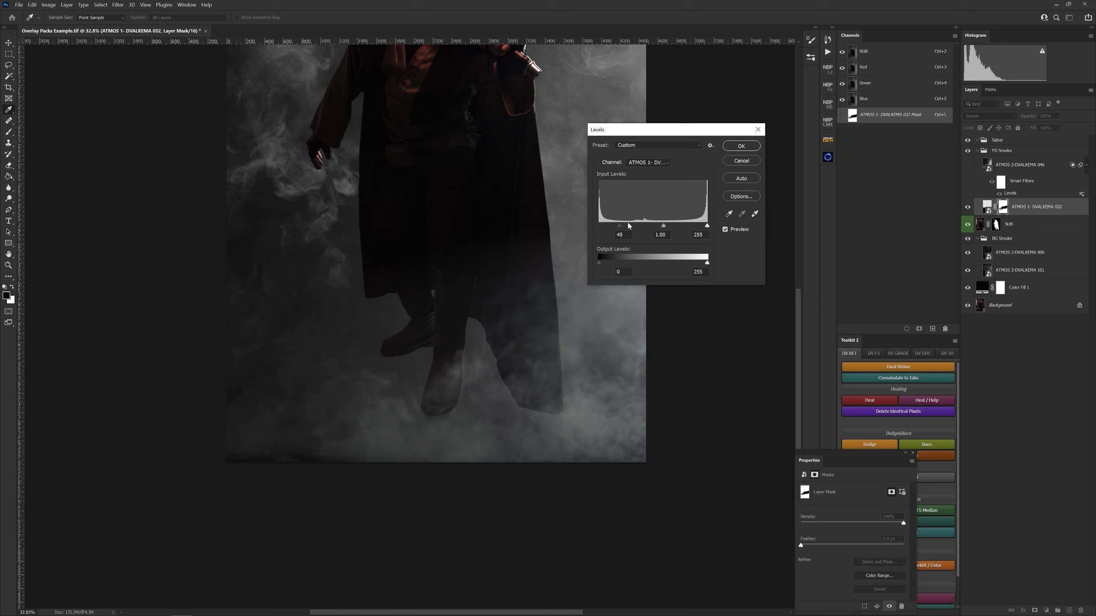
left_click_drag(644, 225, 610, 228)
mouse_move(688, 225)
left_mouse_down()
mouse_move(661, 226)
mouse_move(703, 231)
left_mouse_up()
left_click(741, 146)
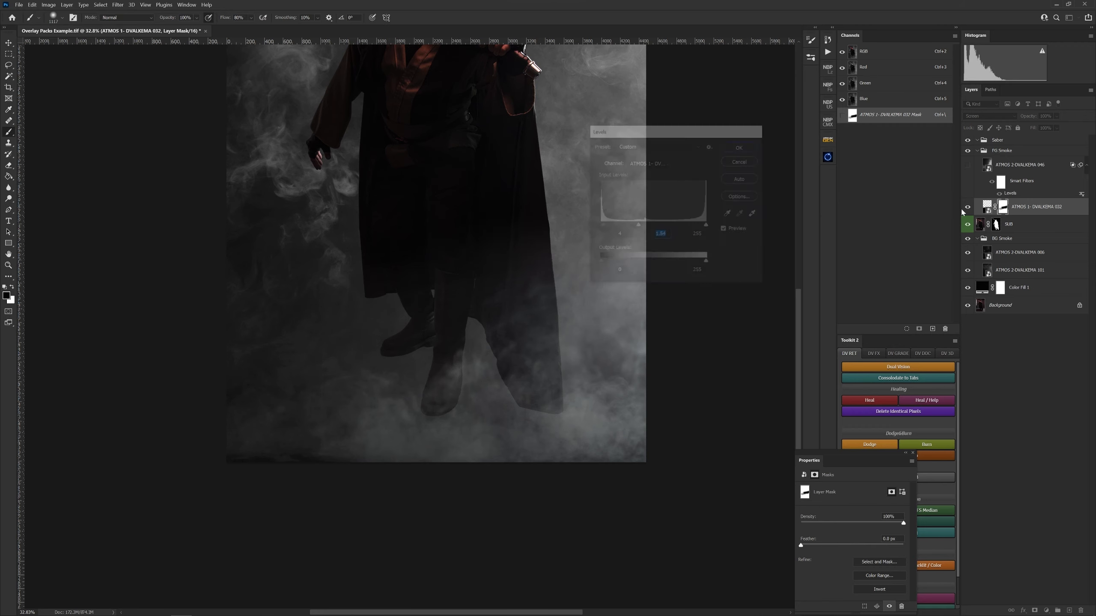
Step: Compare the whole image with and without the masked ATMOS 1- DVALKEMA 032 smoke around the figure's legs
left_click(987, 207)
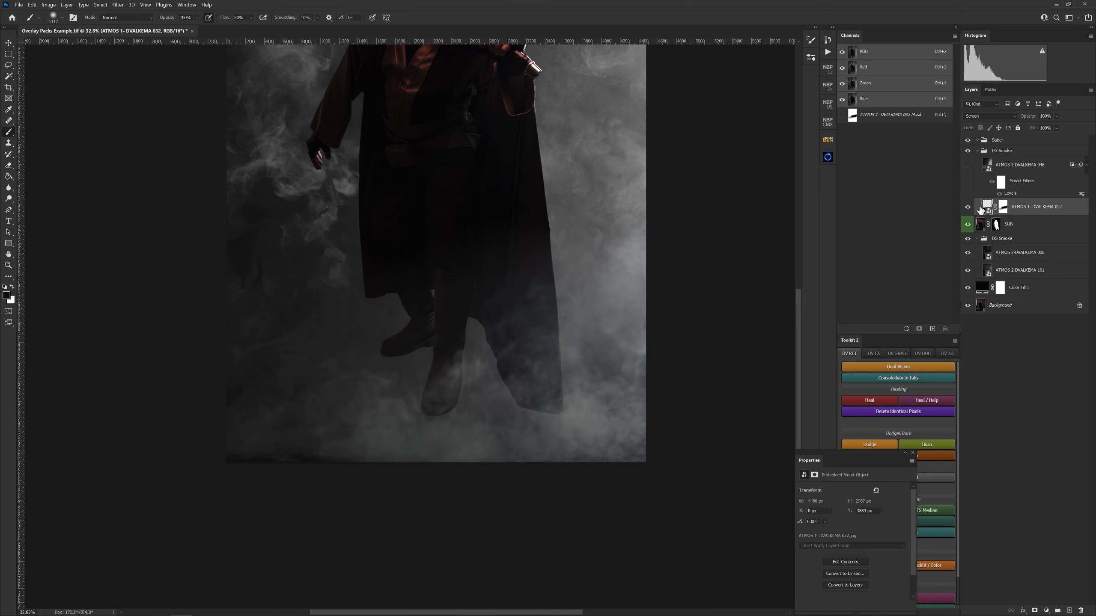
left_click(1002, 207)
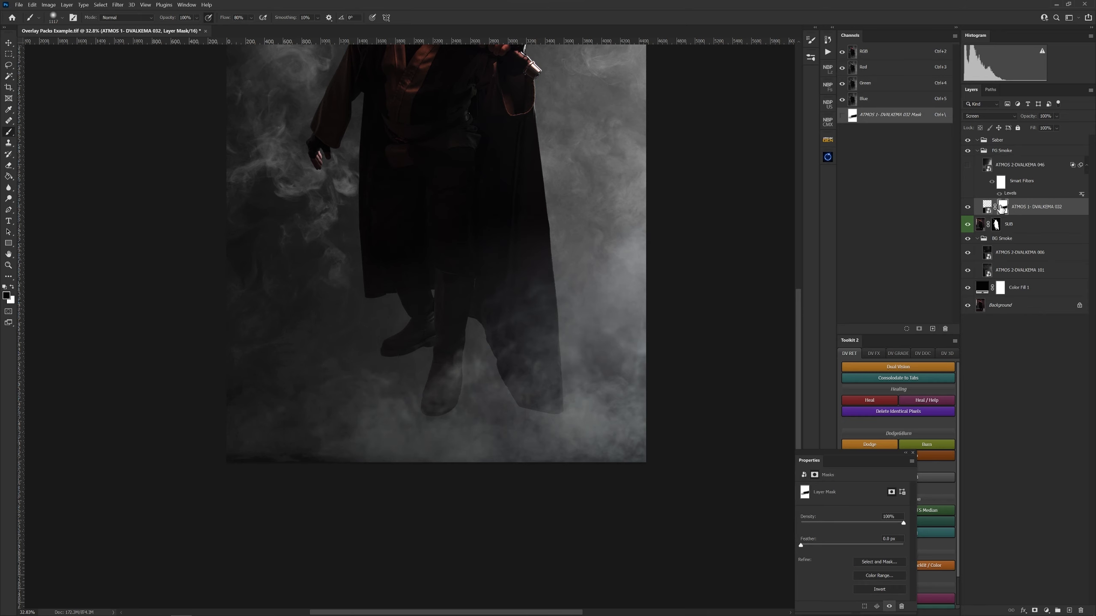
left_click(968, 208)
left_click(968, 207)
left_click(1020, 207)
left_click_drag(503, 238, 532, 359)
scroll(535, 367, "down", 3)
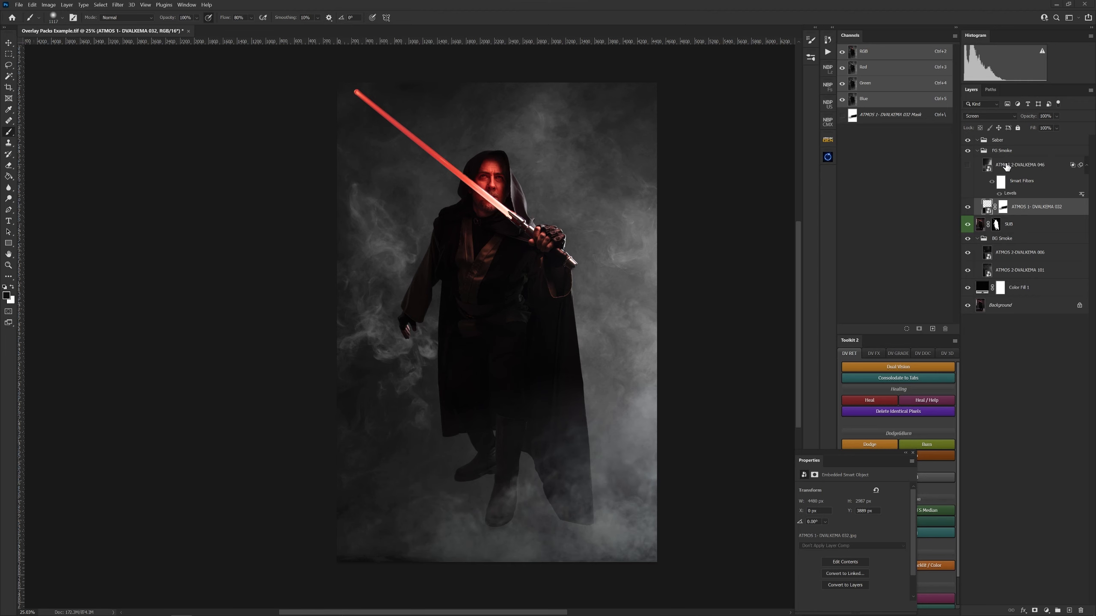
Step: Show the ATMOS 2-DVALKEMA 046 smoke again and toggle it to compare its effect over the figure
left_click(1006, 166)
left_click(968, 164)
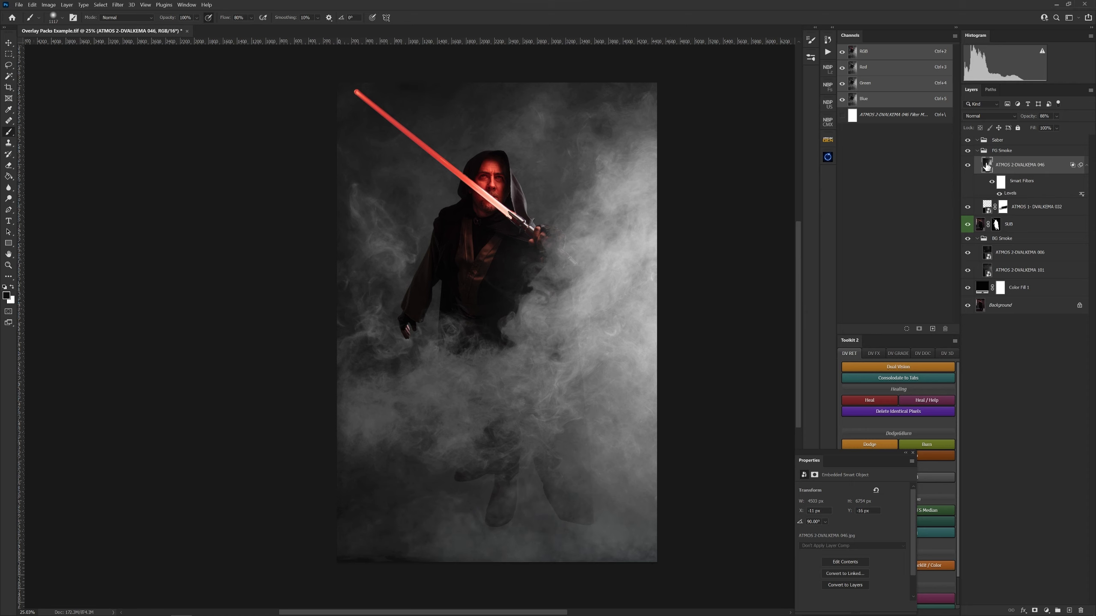
left_click(968, 165)
left_click(968, 165)
Step: Apply a Path Blur to the ATMOS 2-DVALKEMA 046 smoke along a diagonal path from the image's upper right edge down to the figure's waist
left_click(118, 5)
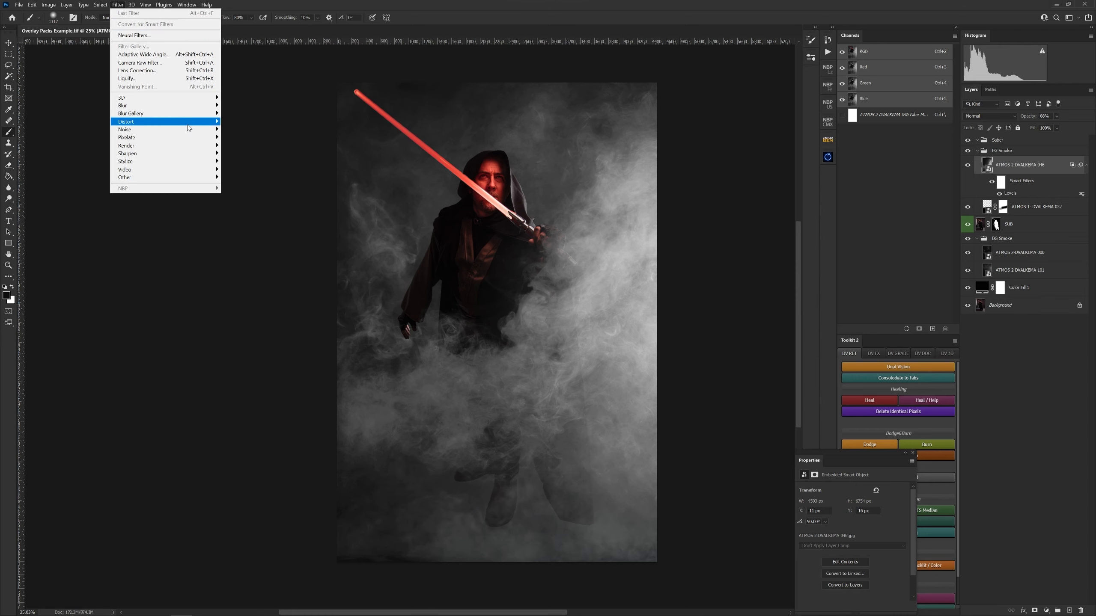
mouse_move(186, 126)
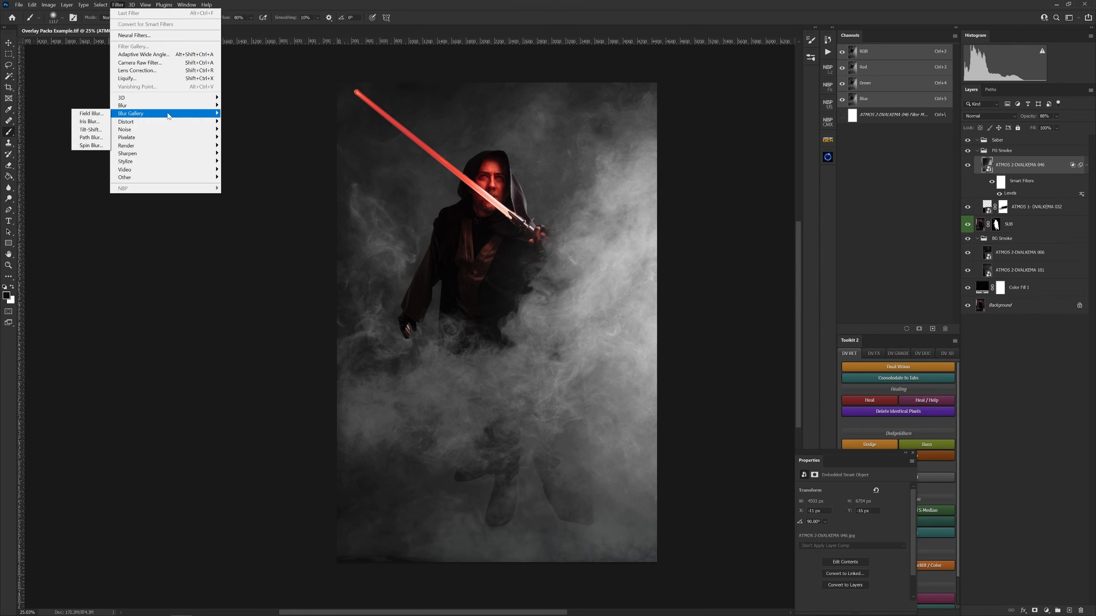
left_click(100, 138)
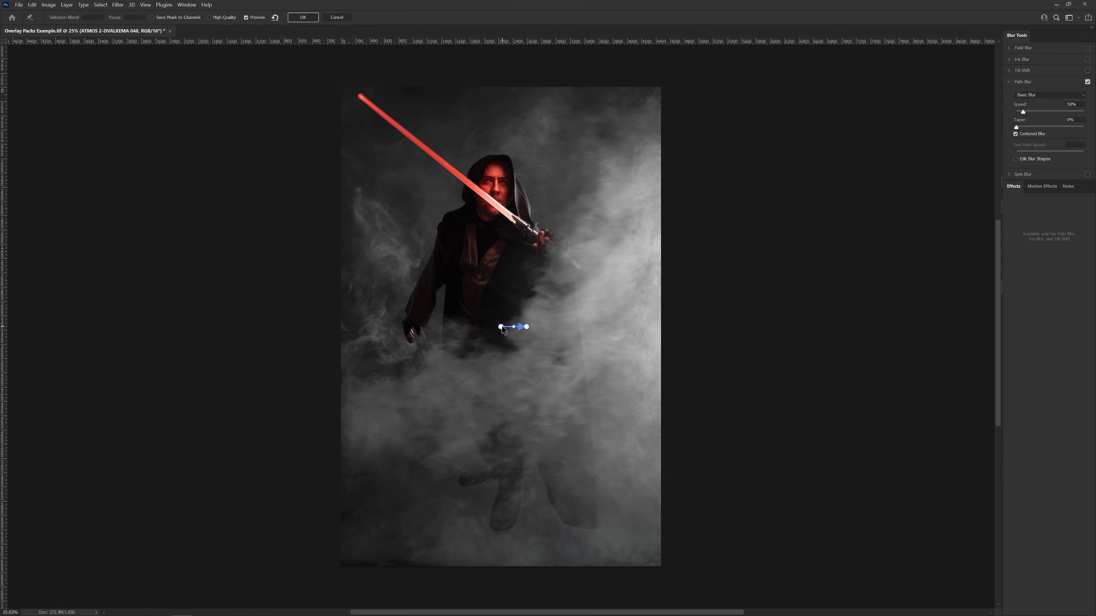
left_click_drag(500, 327, 654, 208)
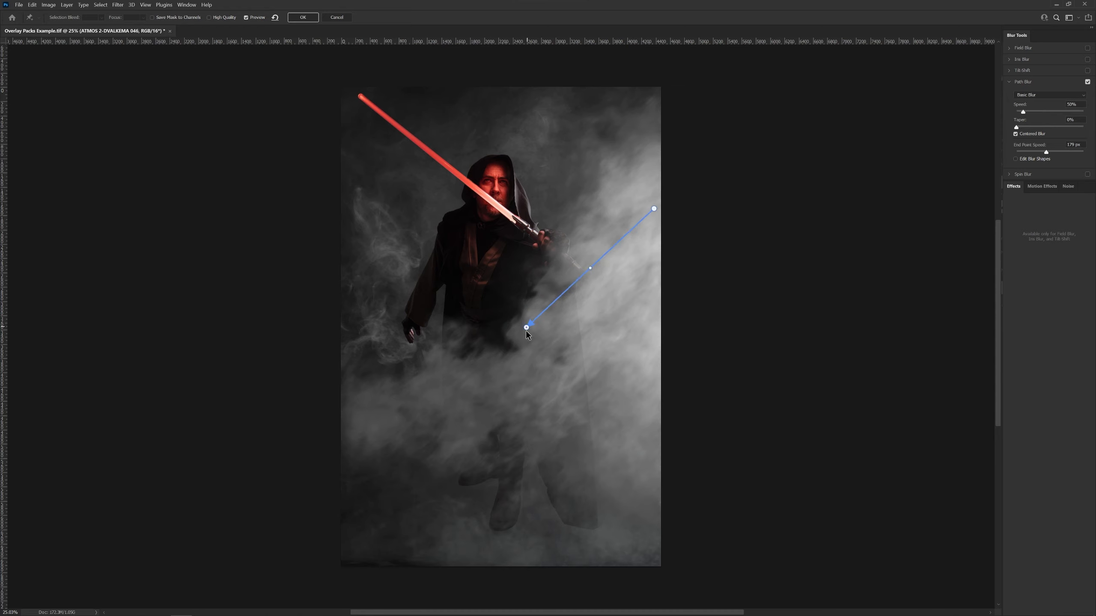
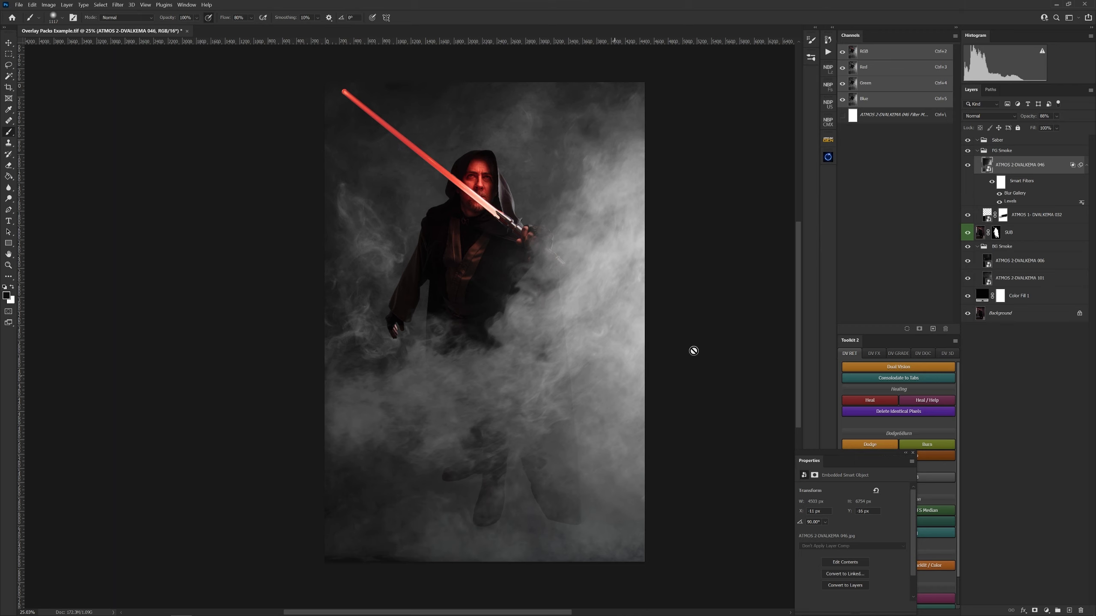
Step: Hide the FG Smoke group, compare the background with and without the ATMOS 2-DVALKEMA 006 smoke, and select that layer
left_click(968, 151)
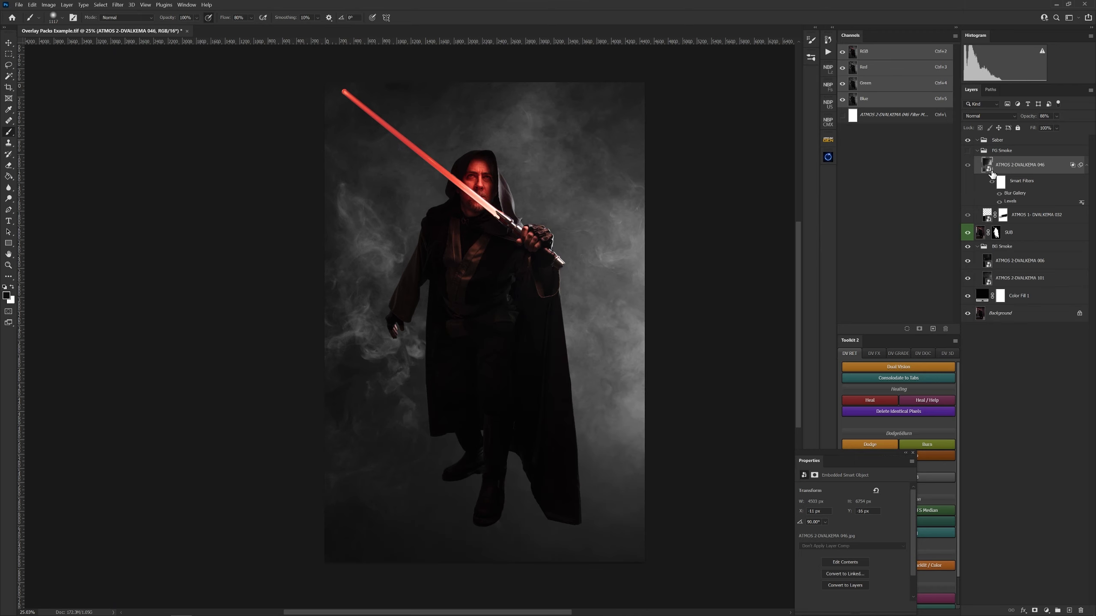
left_click(1001, 247)
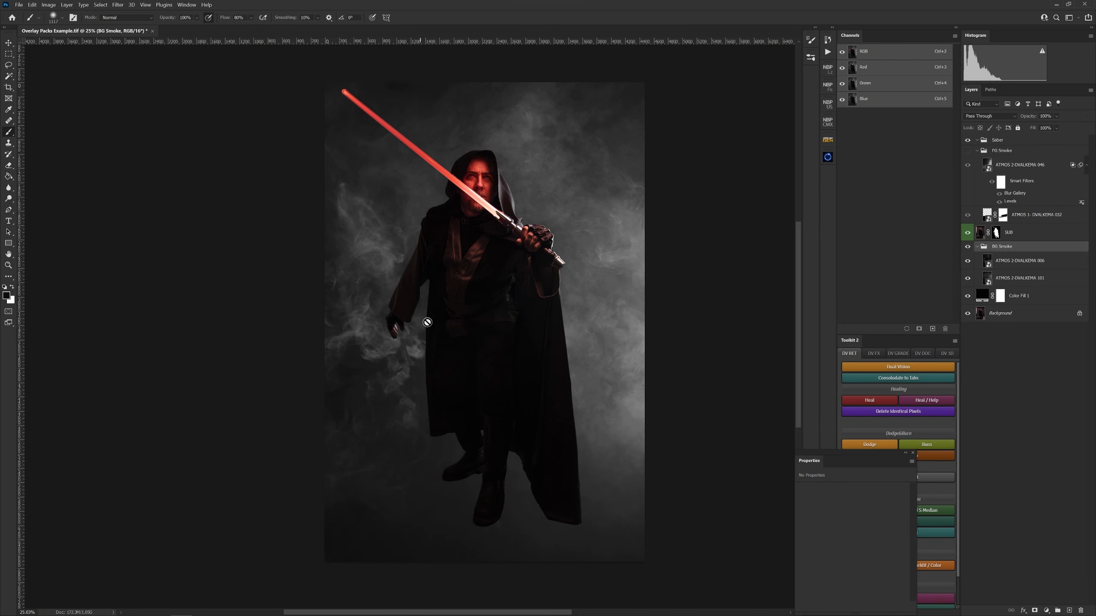
left_click(1000, 276)
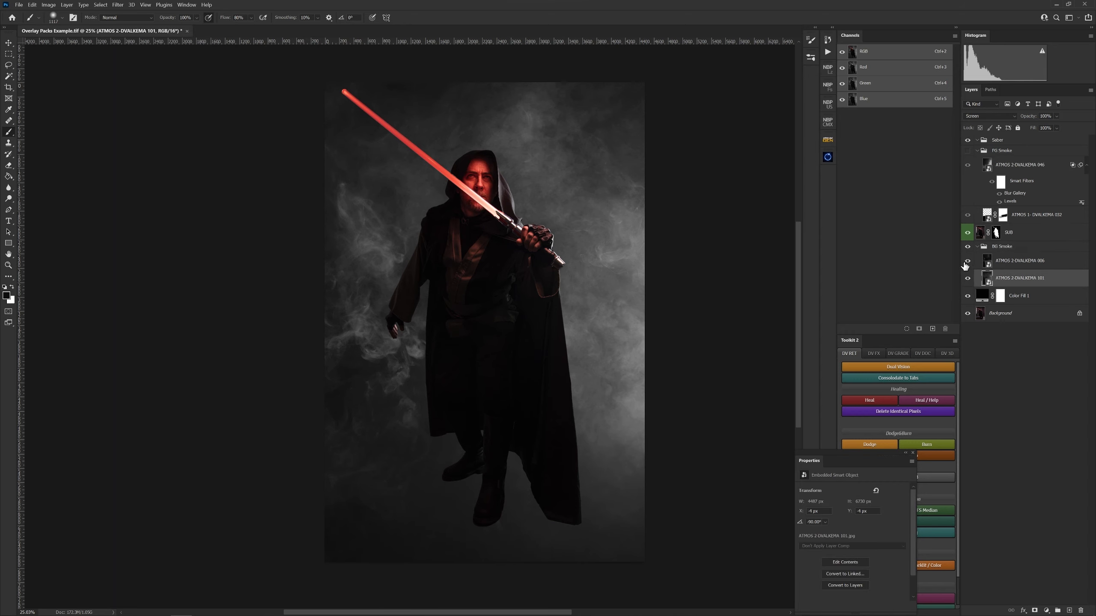
left_click(968, 260)
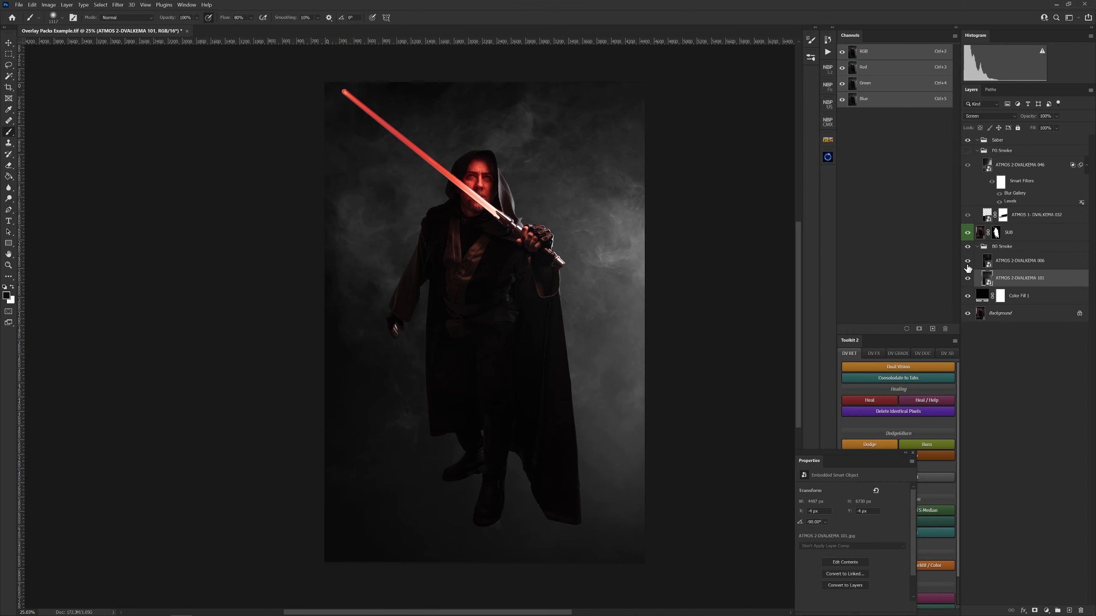
left_click(967, 262)
left_click(968, 261)
left_click(967, 260)
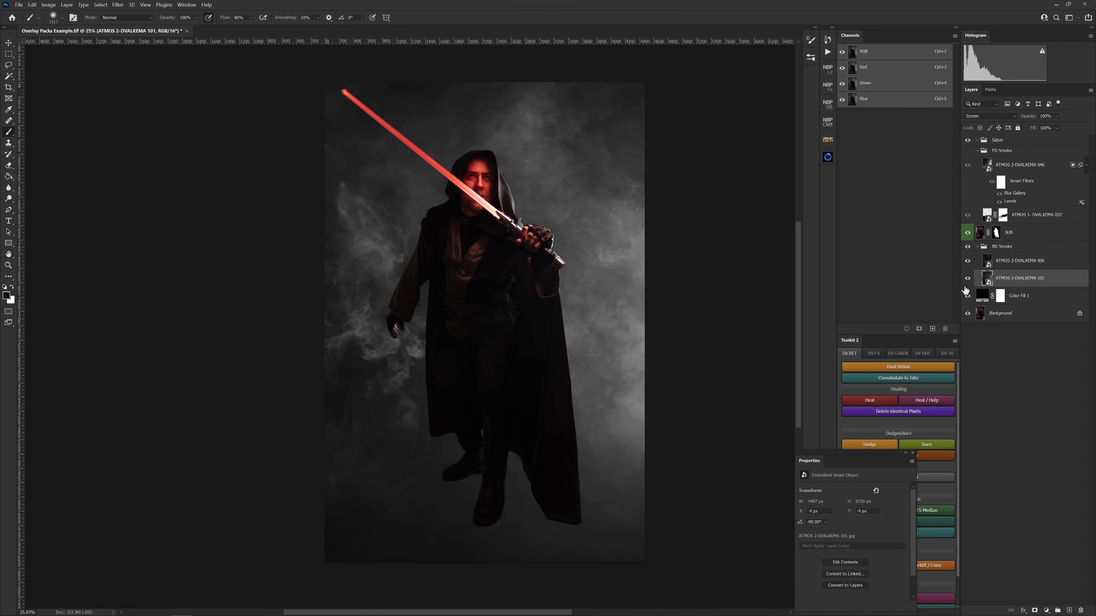
left_click(1005, 262)
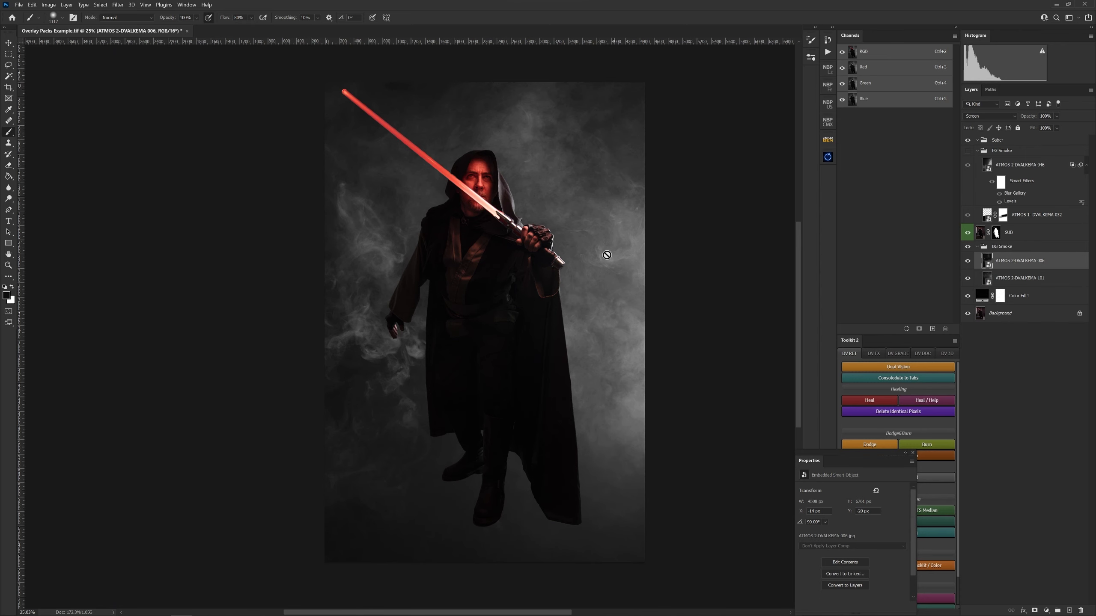
Step: Place the ATMOS 2-DVALKEMA 052 smoke image from Bridge into the document and move its layer to the top of the stack
key("alt+Tab")
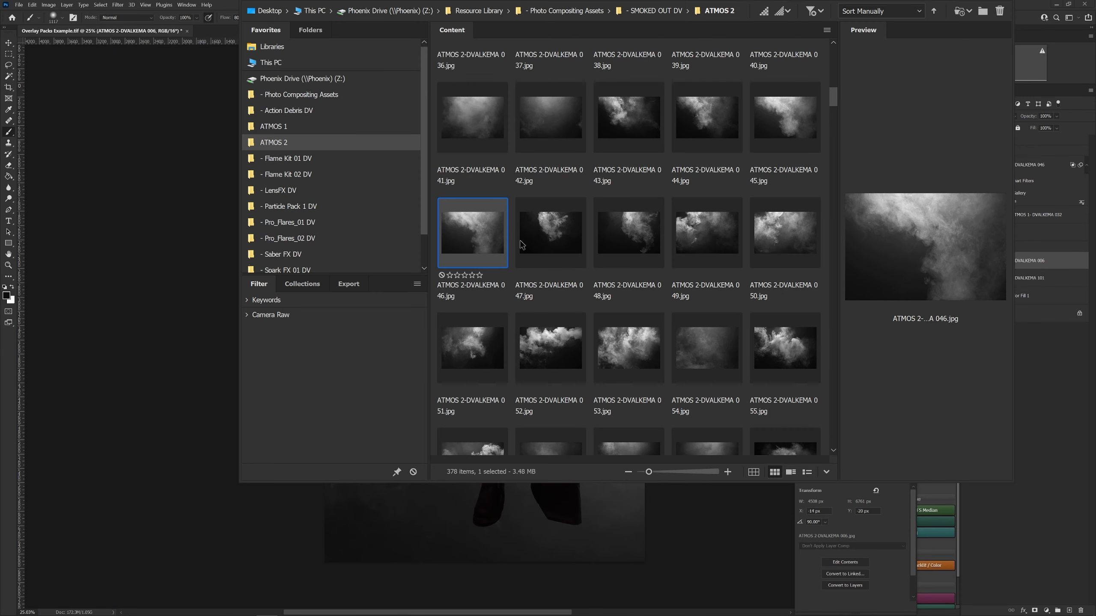
scroll(833, 112, "down", 3)
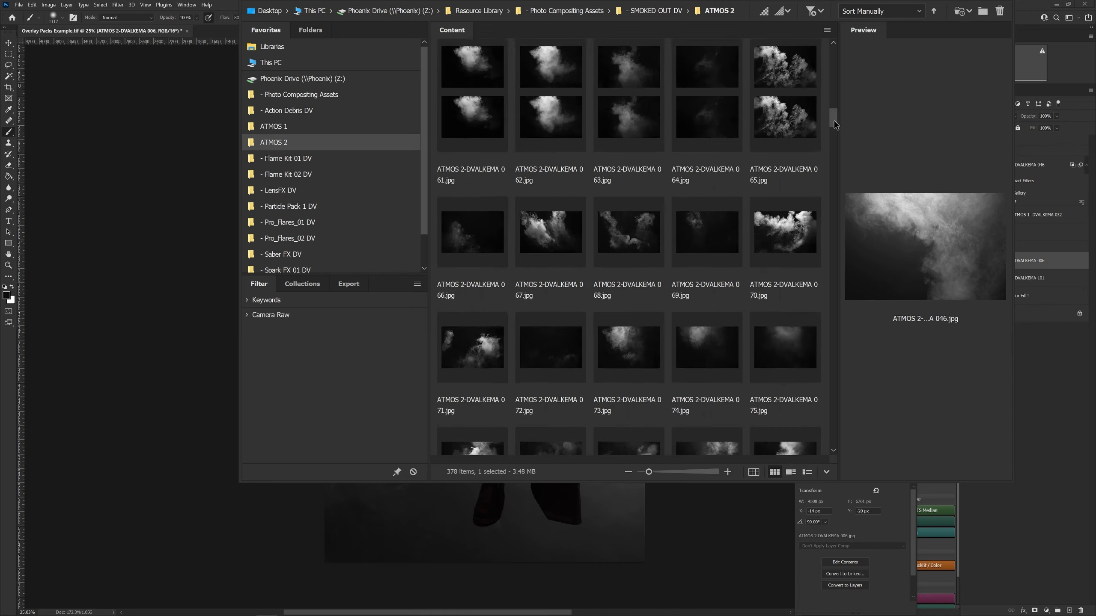
left_click(464, 244)
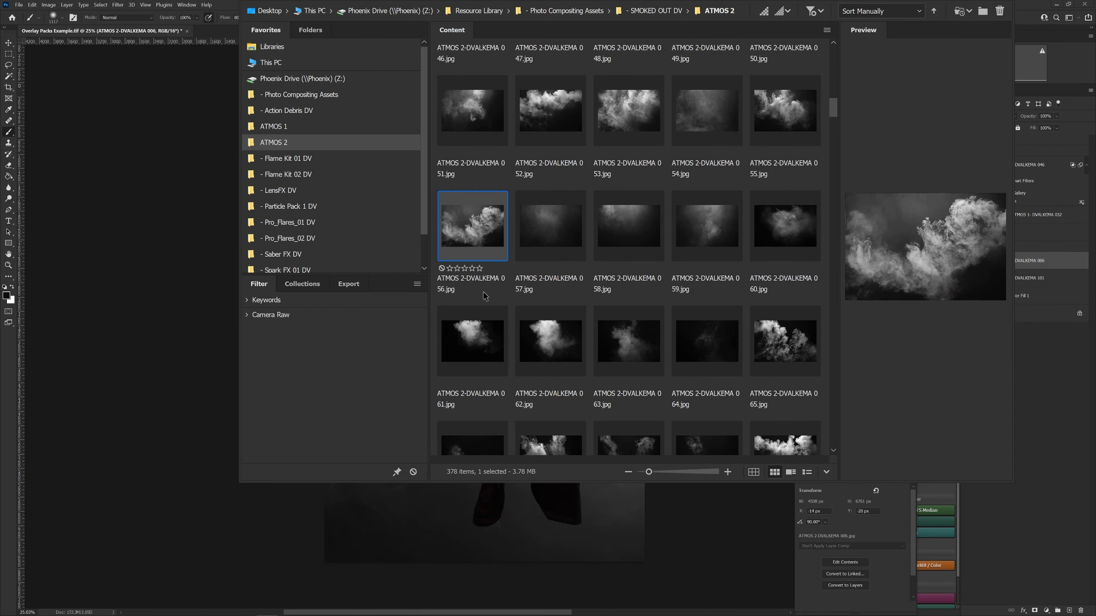
left_click_drag(547, 104, 499, 511)
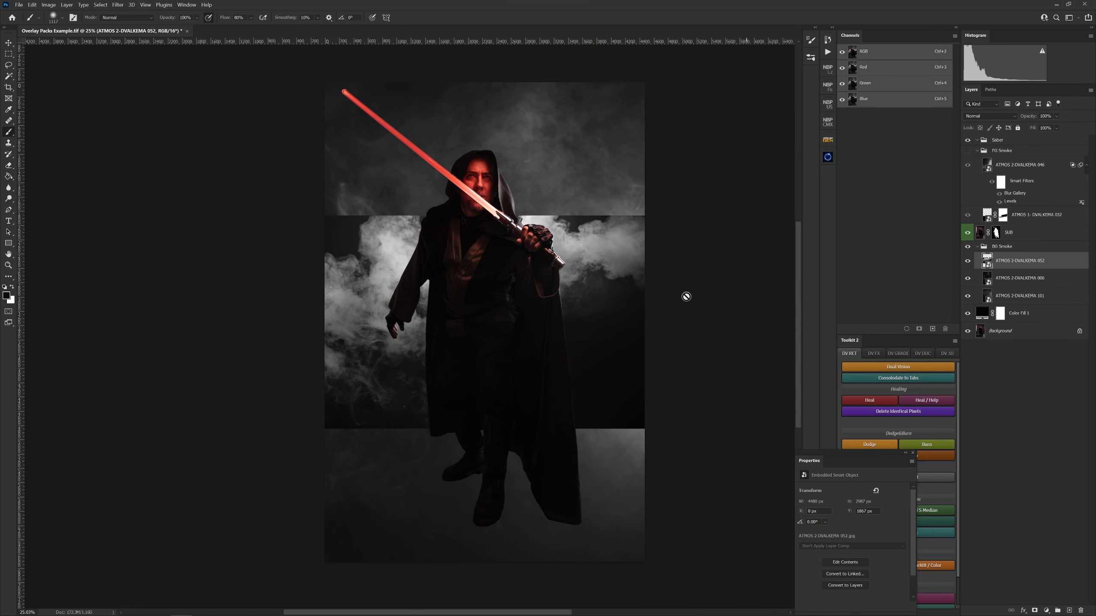
left_click_drag(993, 262, 1008, 137)
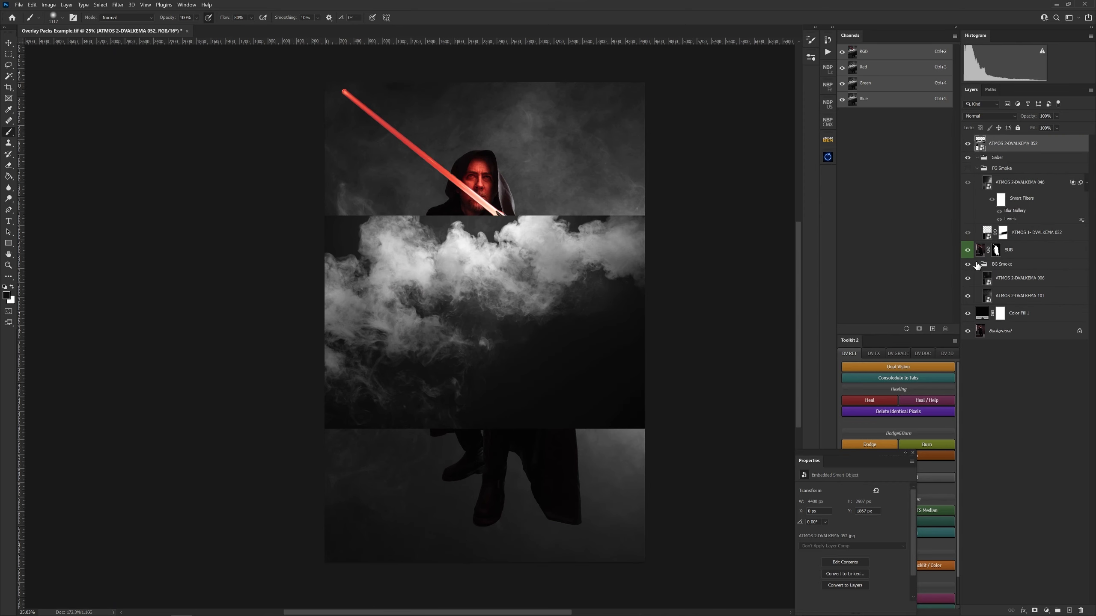
Step: Show the FG Smoke group again and collapse it
left_click(1002, 168)
left_click(968, 168)
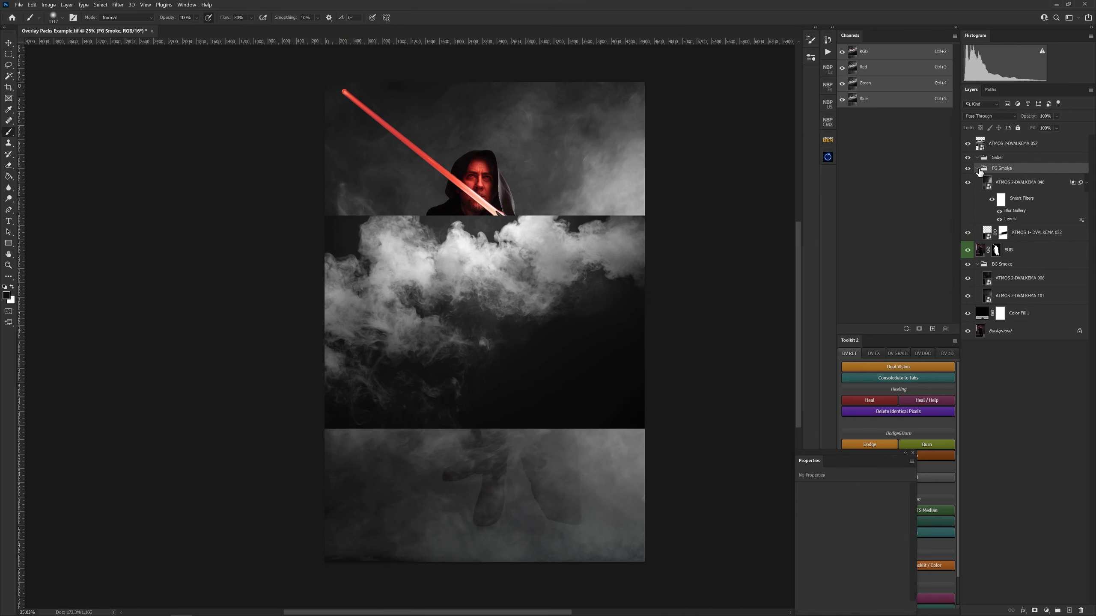
left_click(977, 168)
Step: Try a Field Blur on the ATMOS 2-DVALKEMA 052 layer, with a 64 px blur pin on the left side of the smoke
left_click(997, 145)
mouse_move(475, 251)
left_mouse_down()
mouse_move(484, 268)
mouse_move(481, 255)
left_mouse_up()
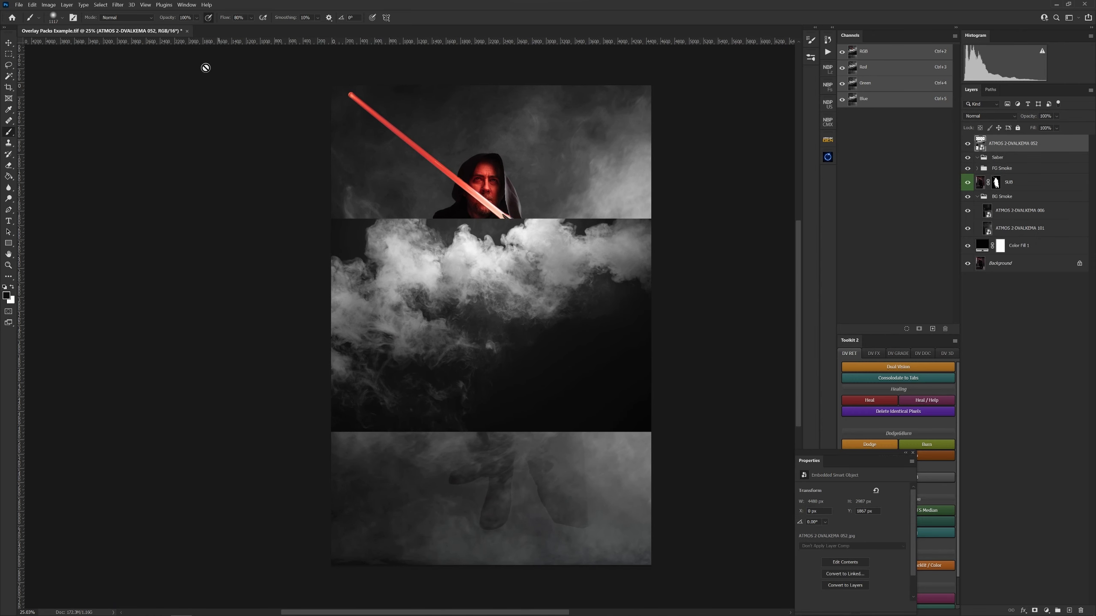
left_click(120, 6)
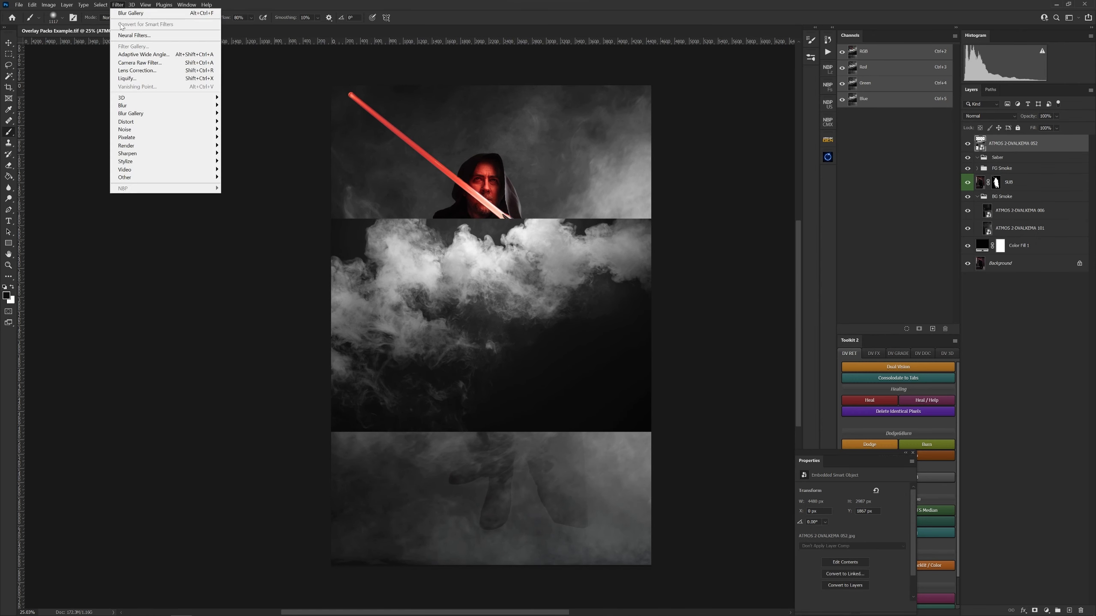
mouse_move(168, 116)
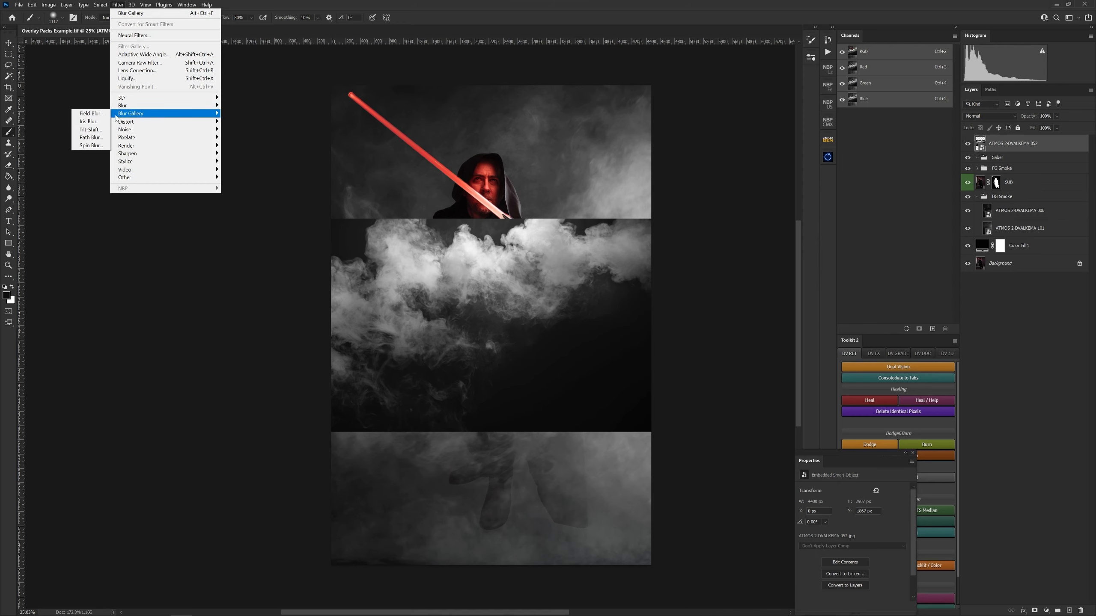
left_click(93, 113)
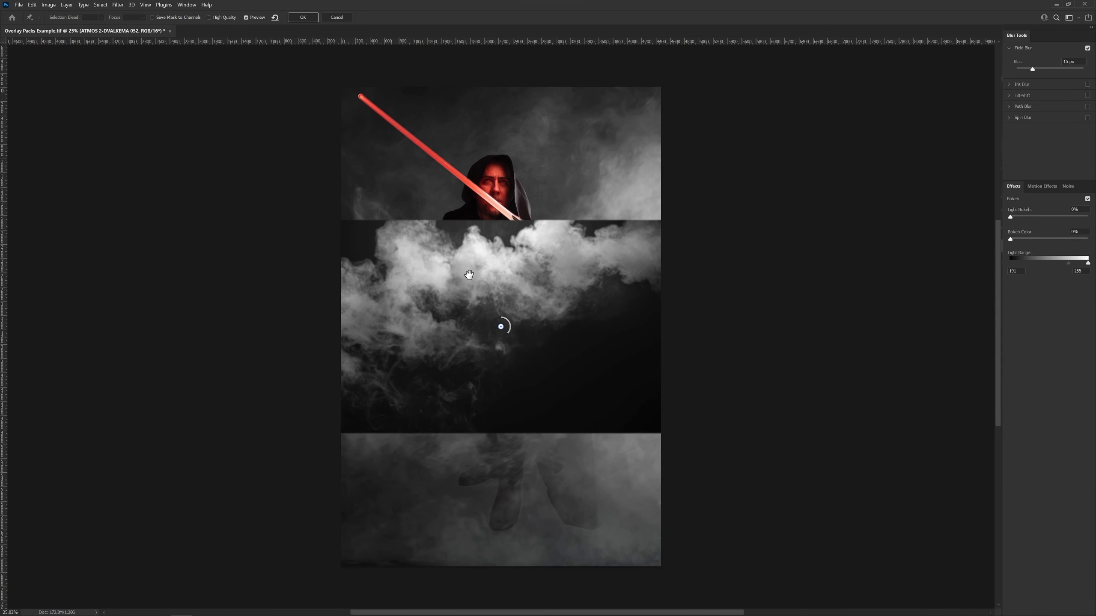
left_click_drag(470, 275, 457, 268)
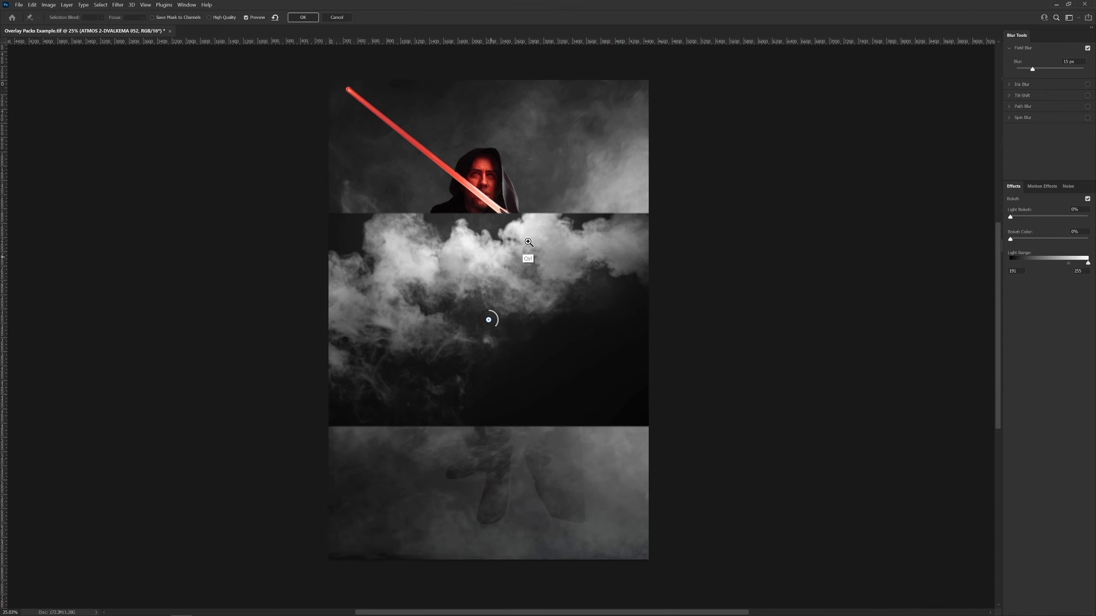
scroll(492, 268, "down", 1)
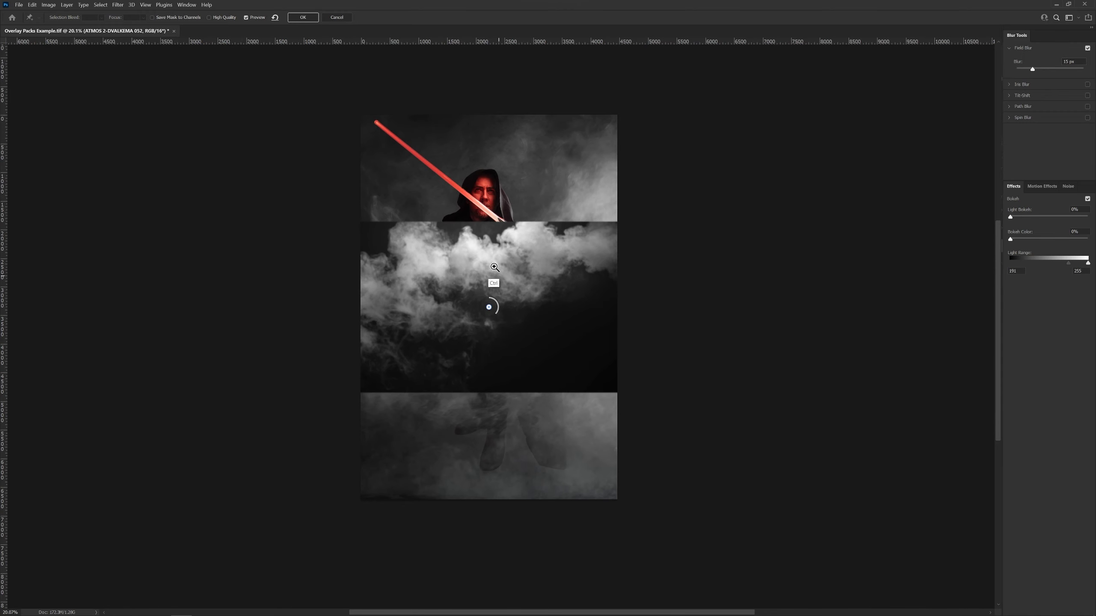
scroll(497, 274, "up", 2)
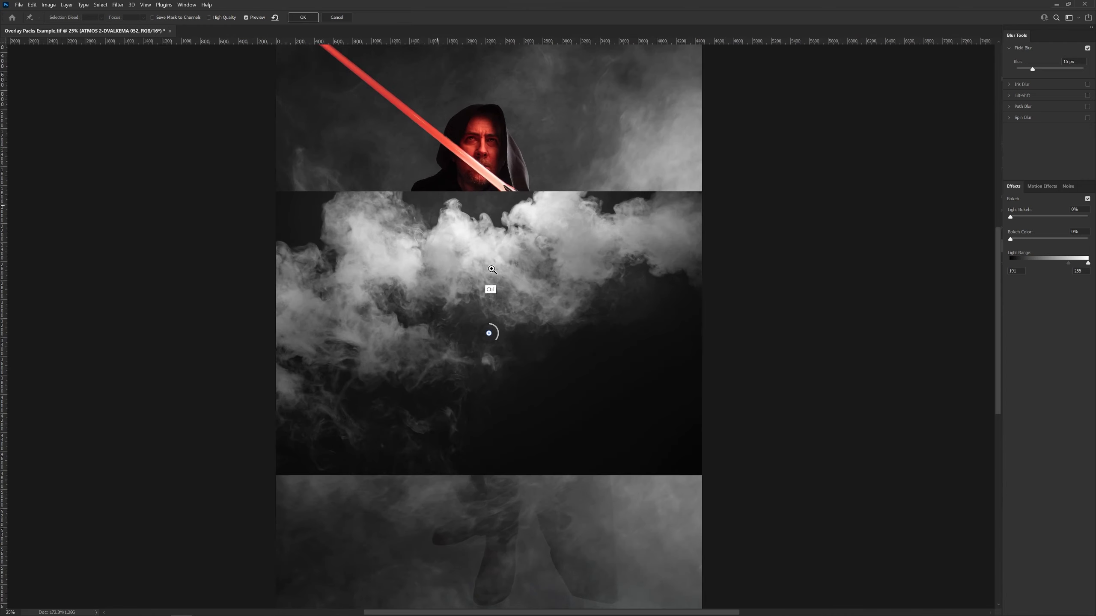
scroll(493, 271, "up", 1)
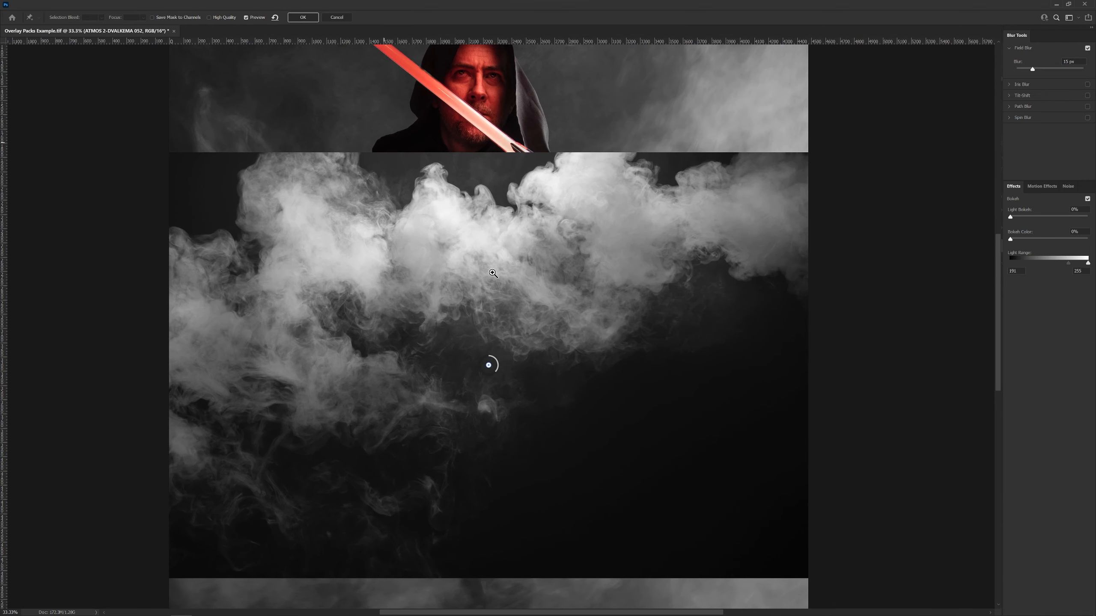
scroll(536, 289, "up", 1)
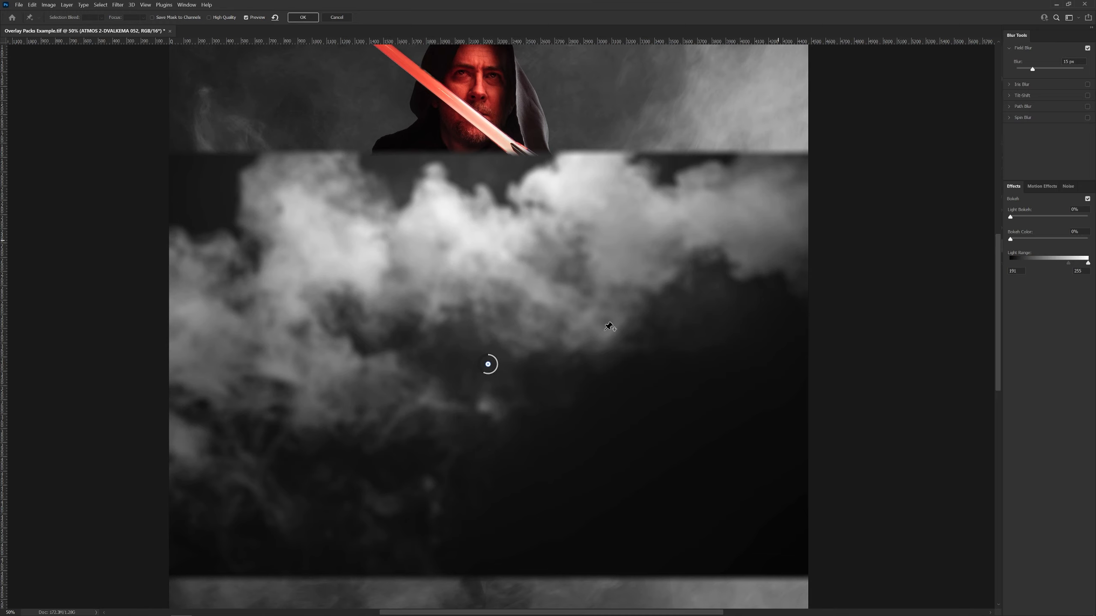
left_click(304, 321)
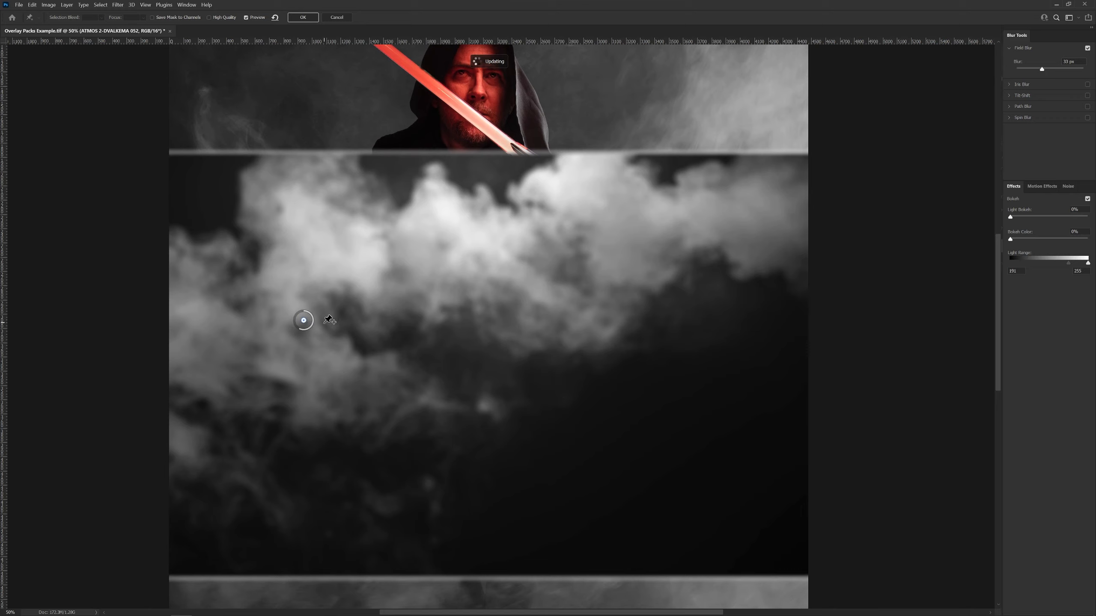
left_click_drag(1042, 68, 1047, 69)
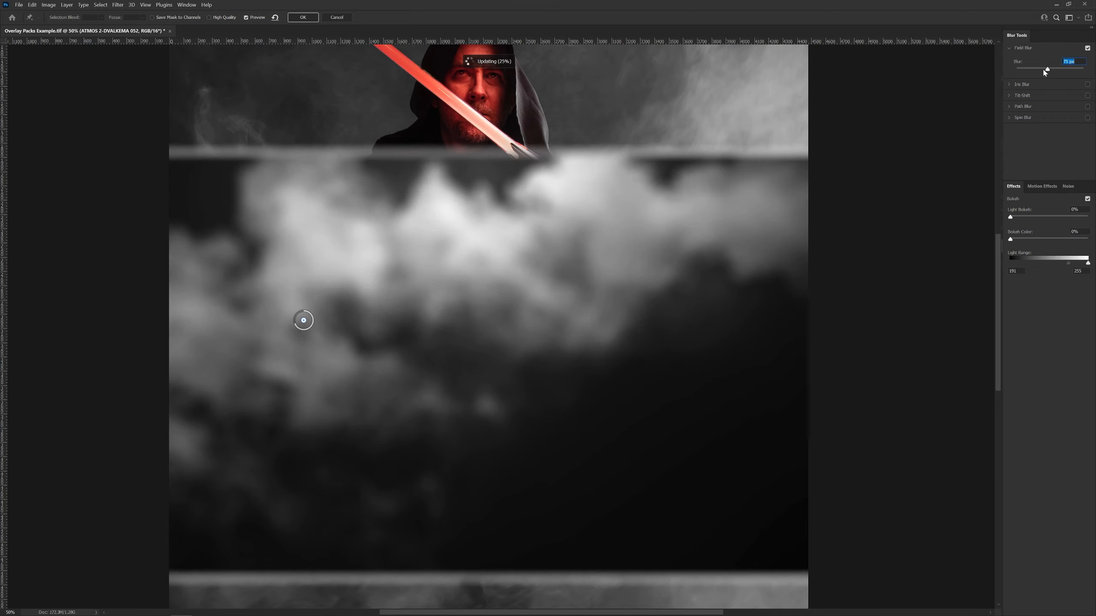
left_click_drag(1045, 70, 1043, 68)
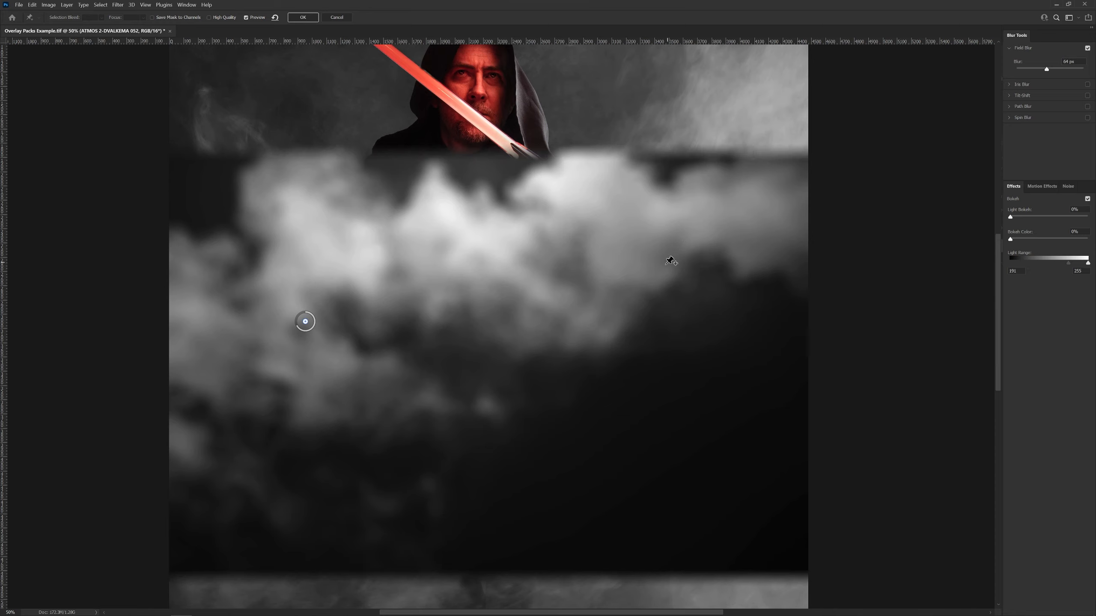
Step: Add a second Field Blur pin on the right side of the smoke and reduce its blur to 1 px
left_click(679, 239)
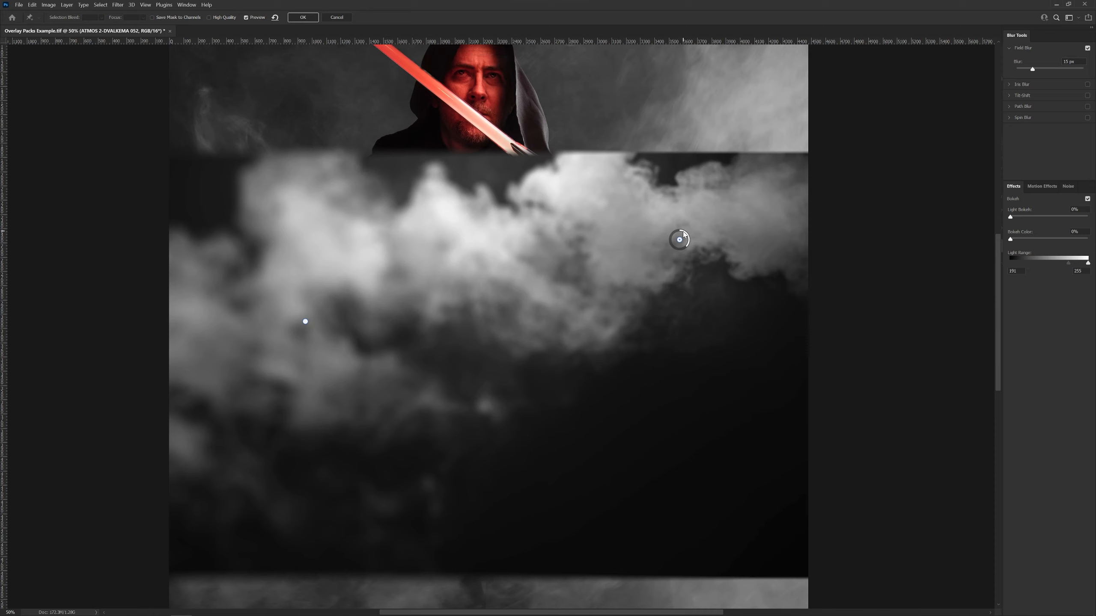
left_click_drag(683, 232, 683, 230)
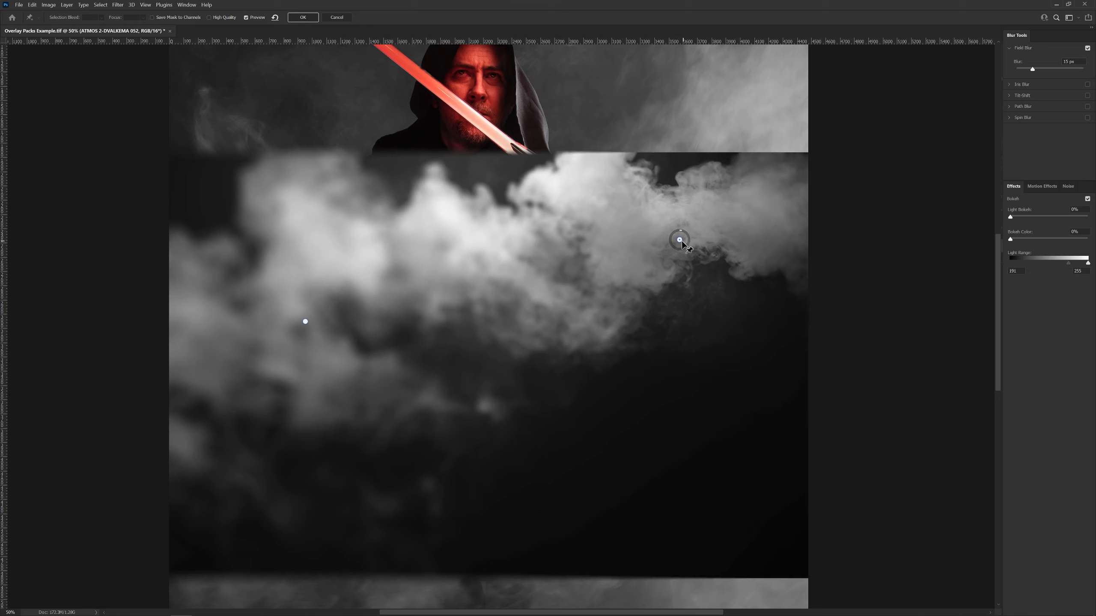
mouse_move(680, 241)
left_mouse_down()
mouse_move(763, 225)
mouse_move(699, 229)
left_mouse_up()
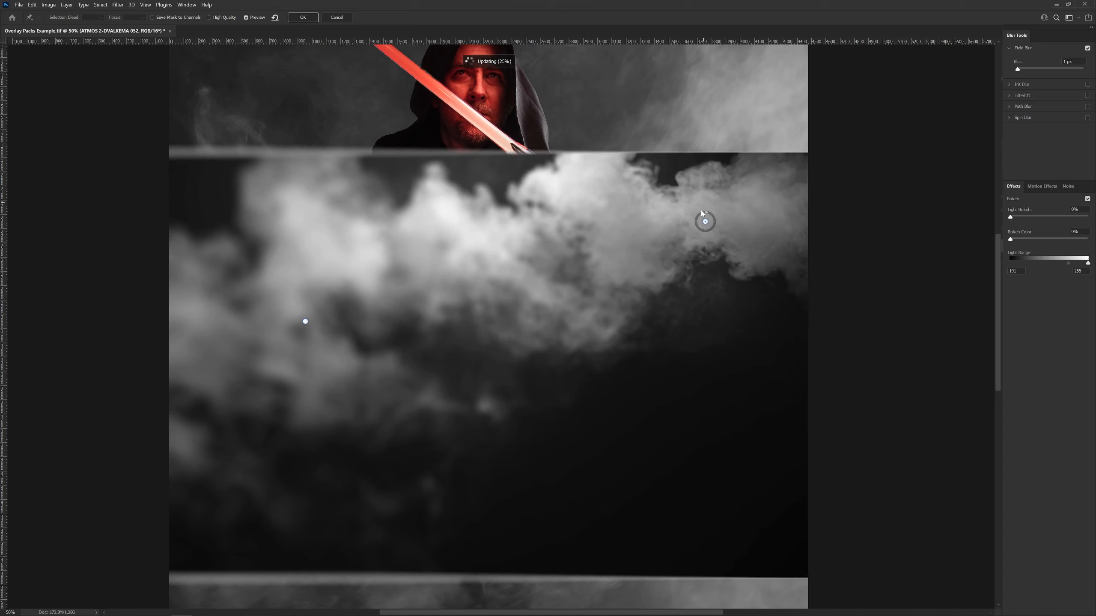
Step: Place more 1 px Field Blur pins at the smoke's upper left and lower centre wisps, and adjust the strong-blur pin on its left side
left_click(595, 242)
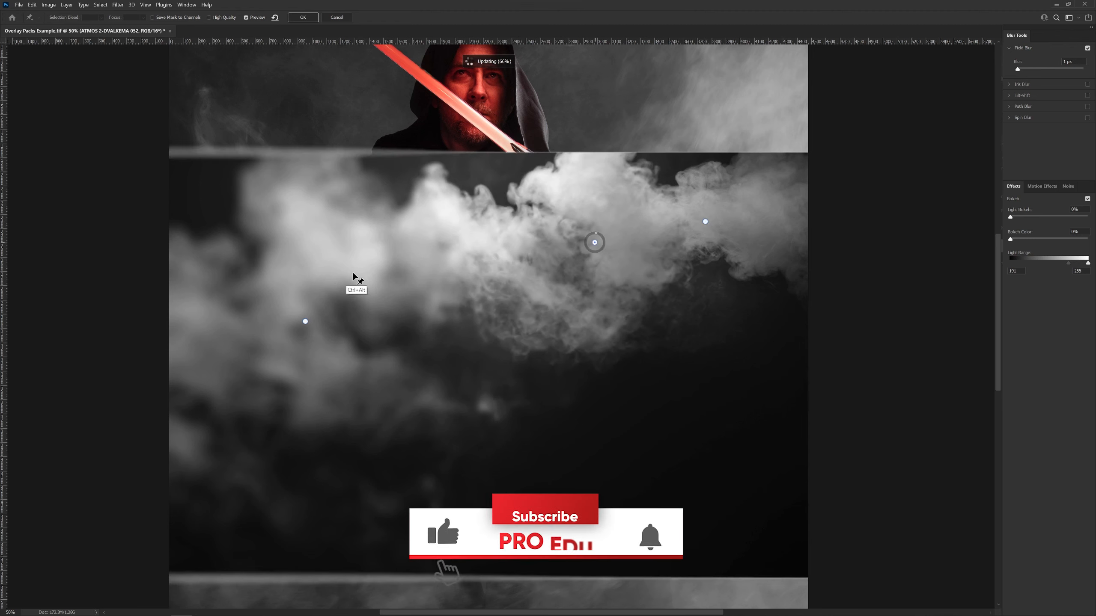
left_click(275, 225)
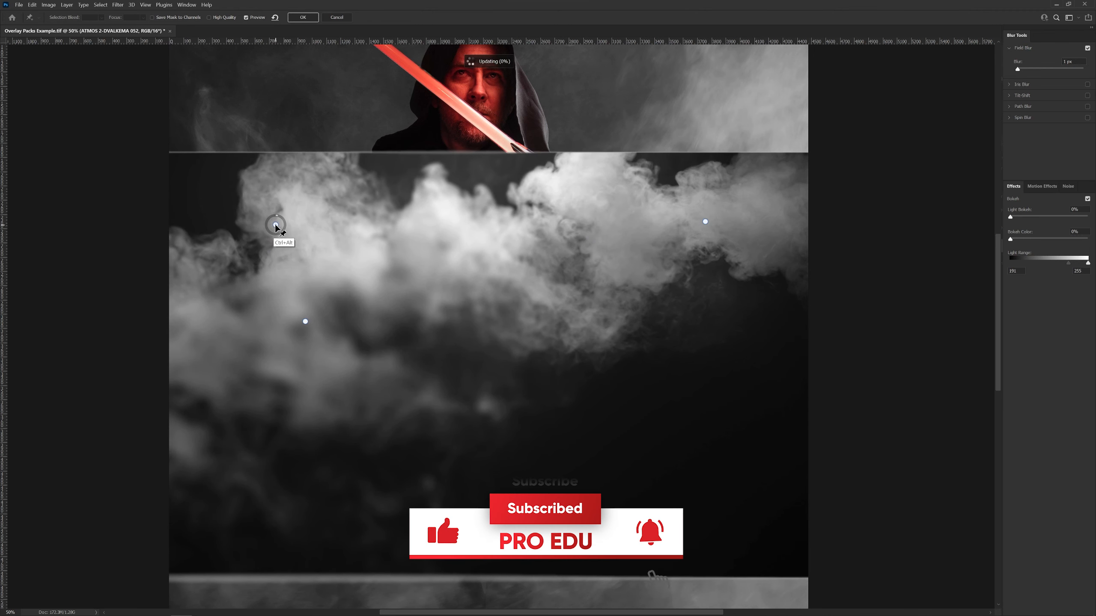
left_click(421, 327)
left_click_drag(440, 359, 437, 418)
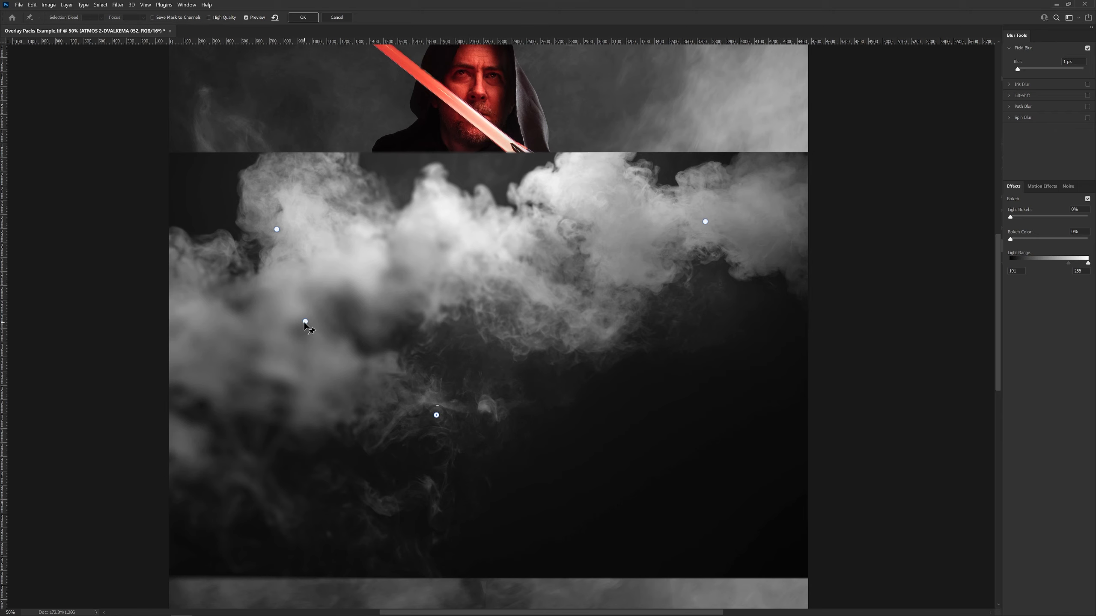
left_click_drag(298, 332, 312, 334)
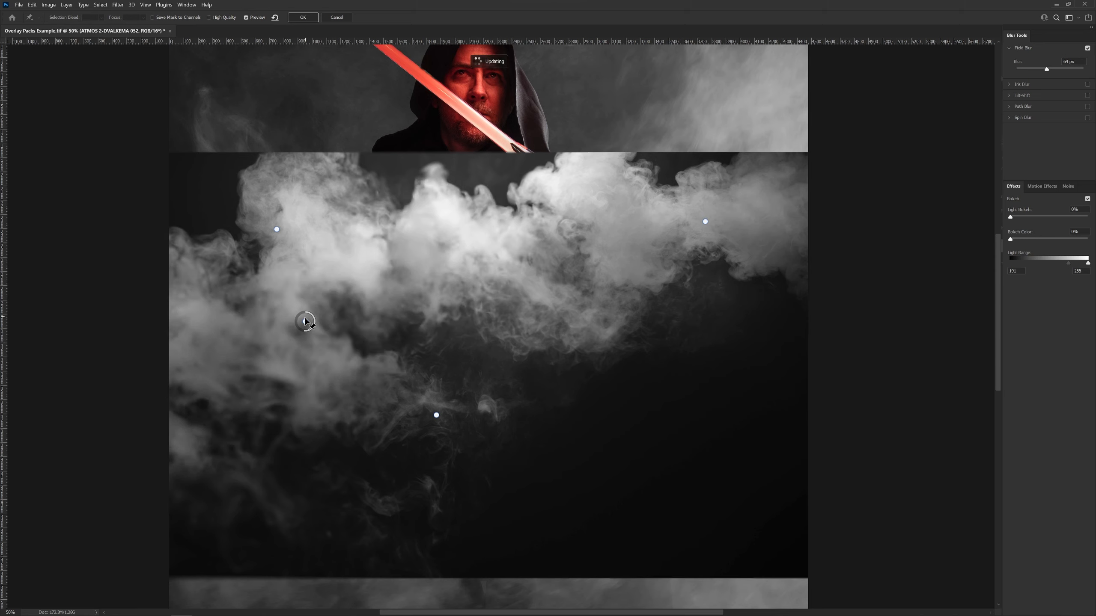
left_click_drag(305, 320, 230, 365)
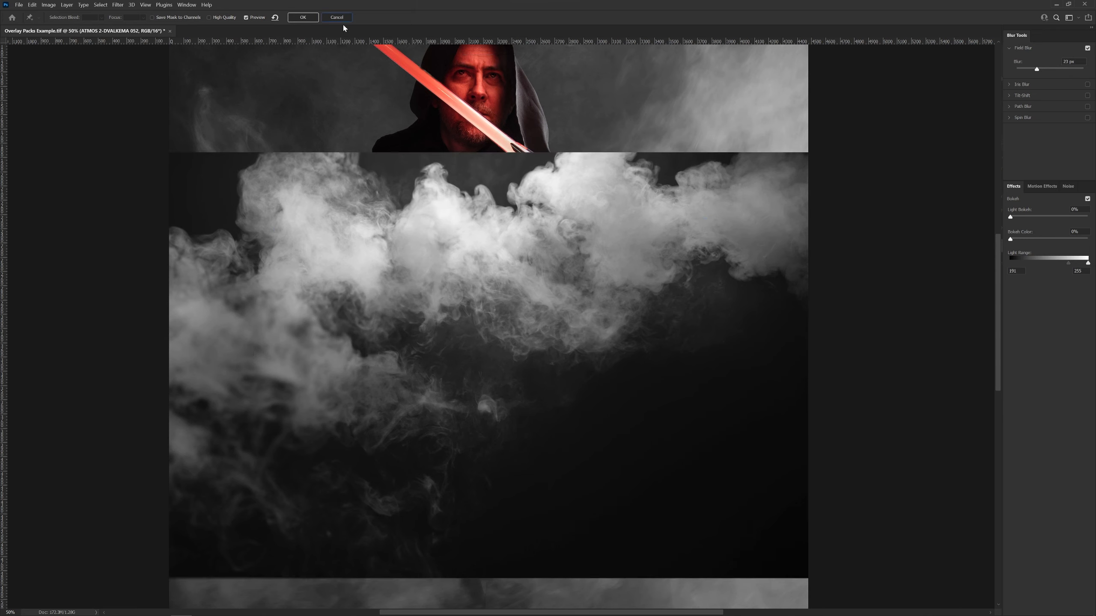
Step: Cancel the Field Blur and delete the ATMOS 2-DVALKEMA 052 layer
key("Return")
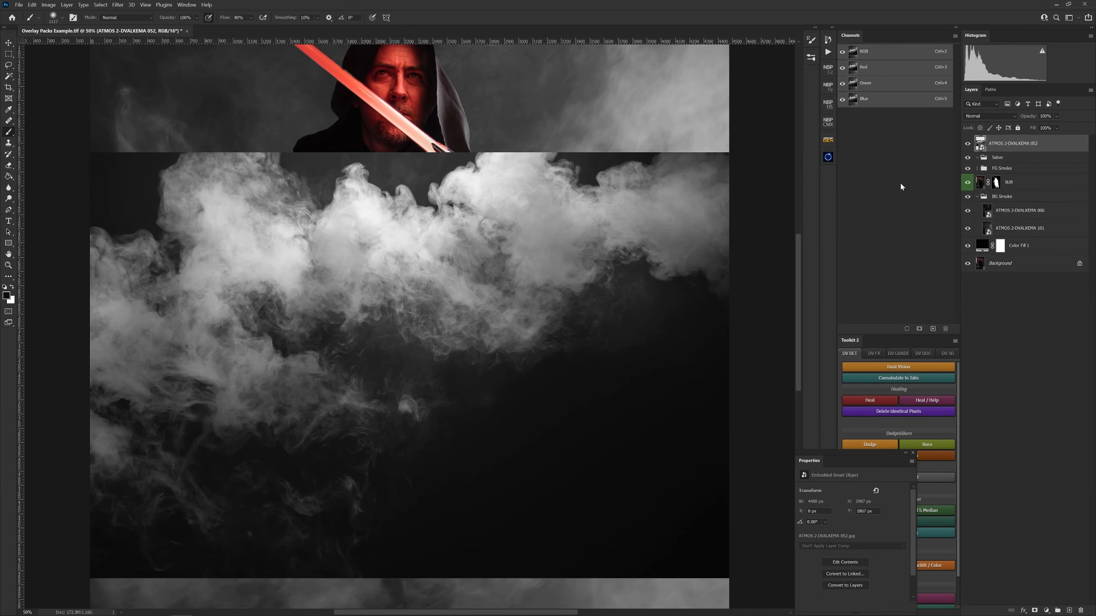
key("Delete")
Step: Switch to Bridge, open the Action Debris DV folder and preview ActionDebris-DVALKEMA 025
key("alt+Tab")
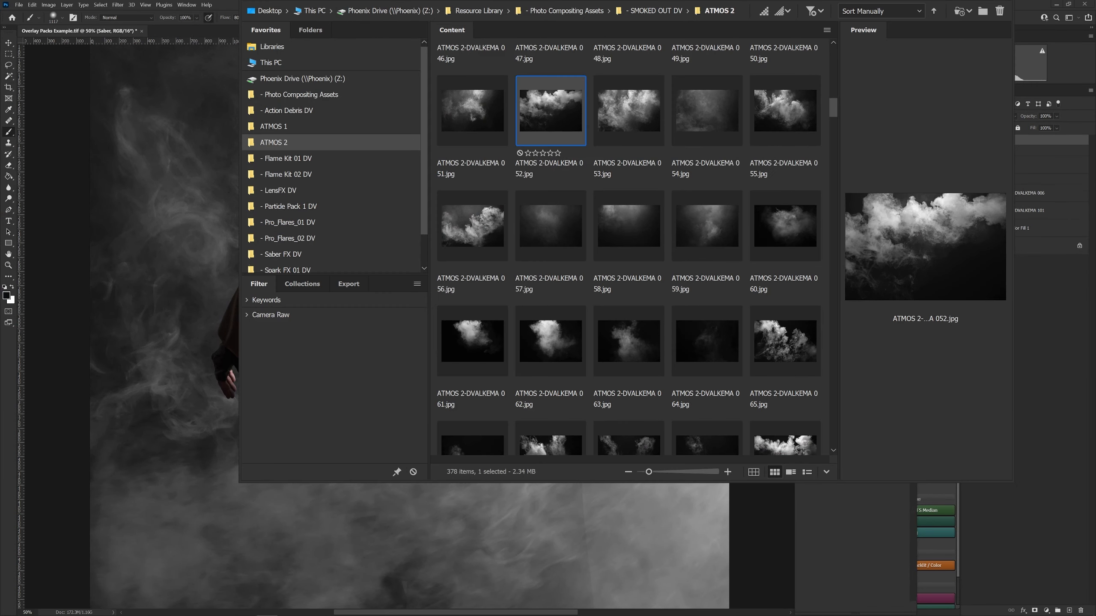
left_click(309, 112)
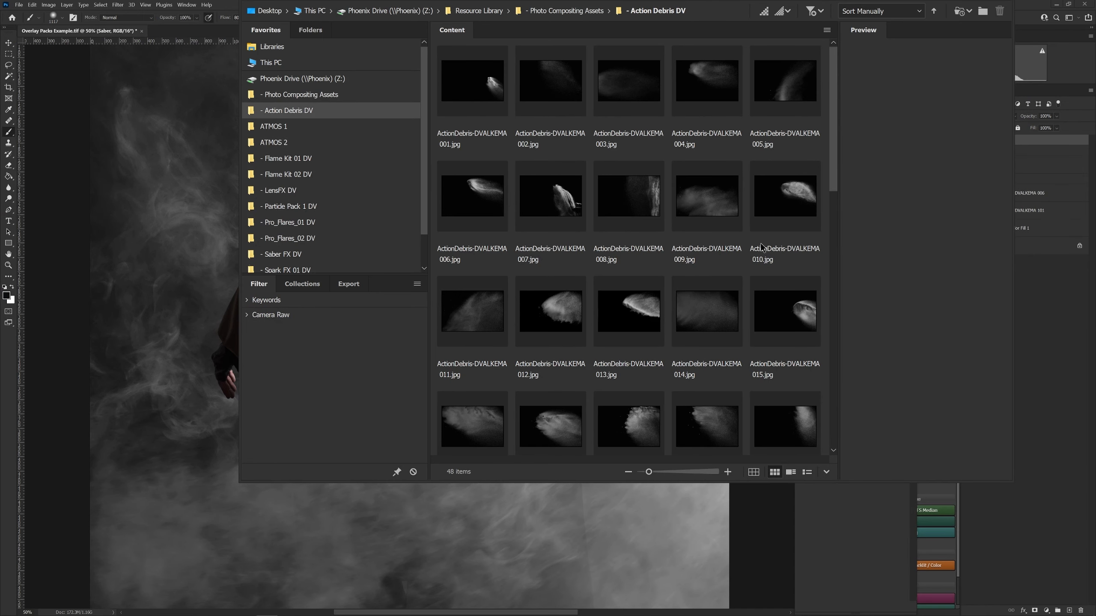
left_click_drag(833, 115, 835, 175)
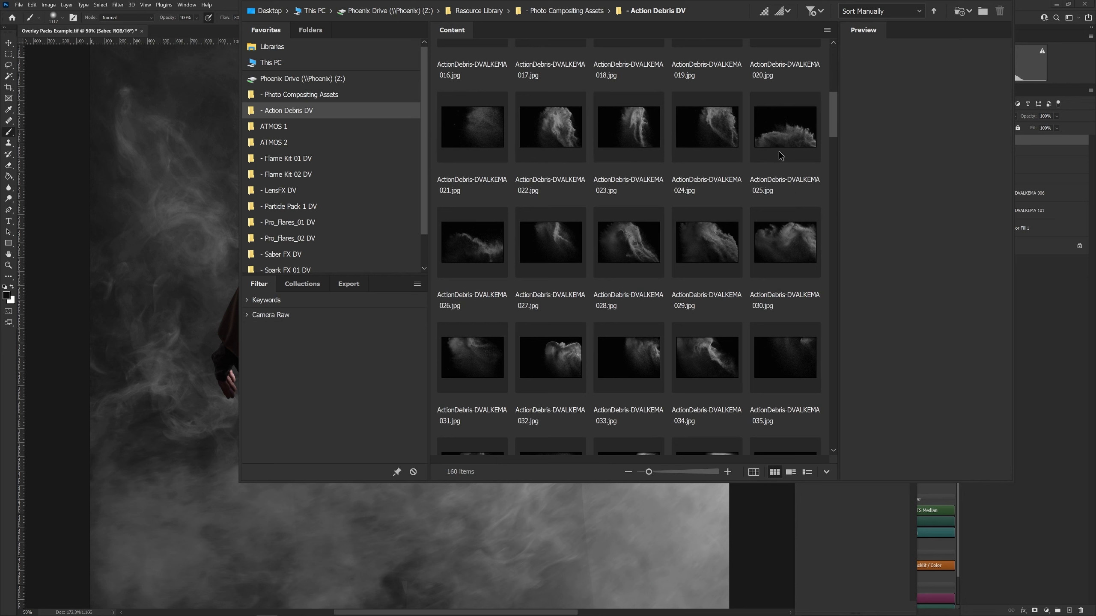
mouse_move(784, 150)
left_mouse_down()
mouse_move(733, 220)
mouse_move(776, 172)
mouse_move(768, 190)
mouse_move(477, 485)
mouse_move(683, 236)
mouse_move(779, 150)
left_mouse_up()
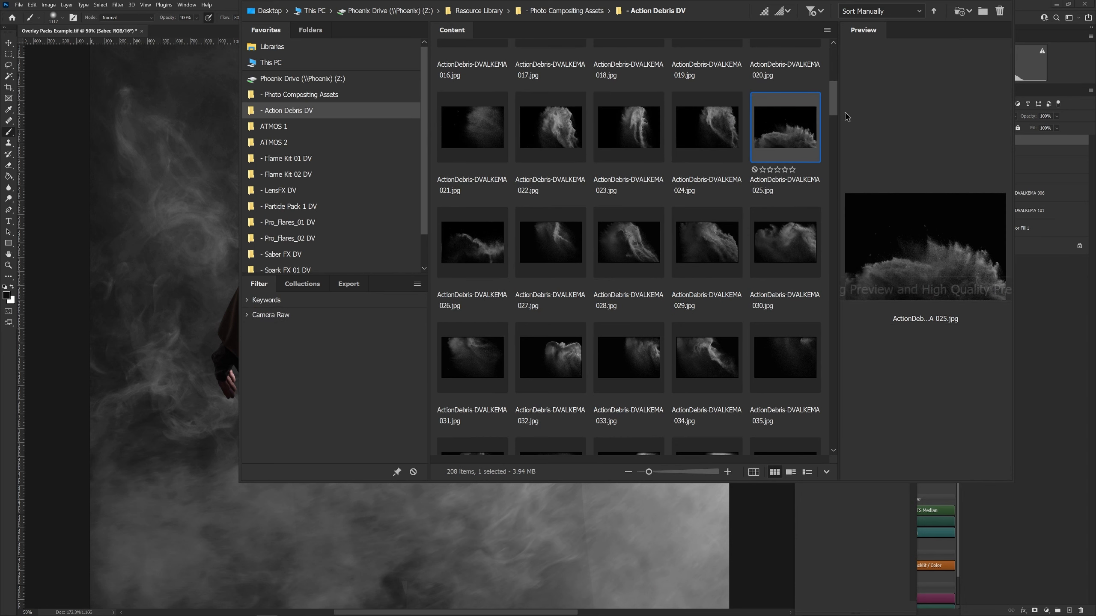
Step: Find the golden debris images in the folder and place ActionDebris-DVALKEMA 097 into the lightsaber document
left_click_drag(834, 110, 835, 204)
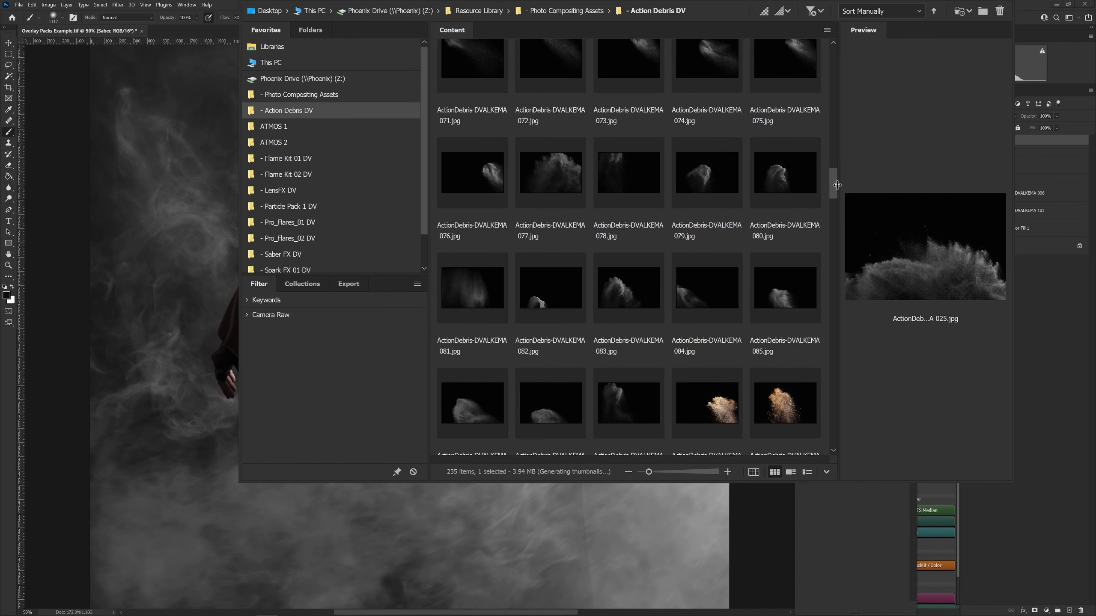
left_click_drag(834, 200, 831, 234)
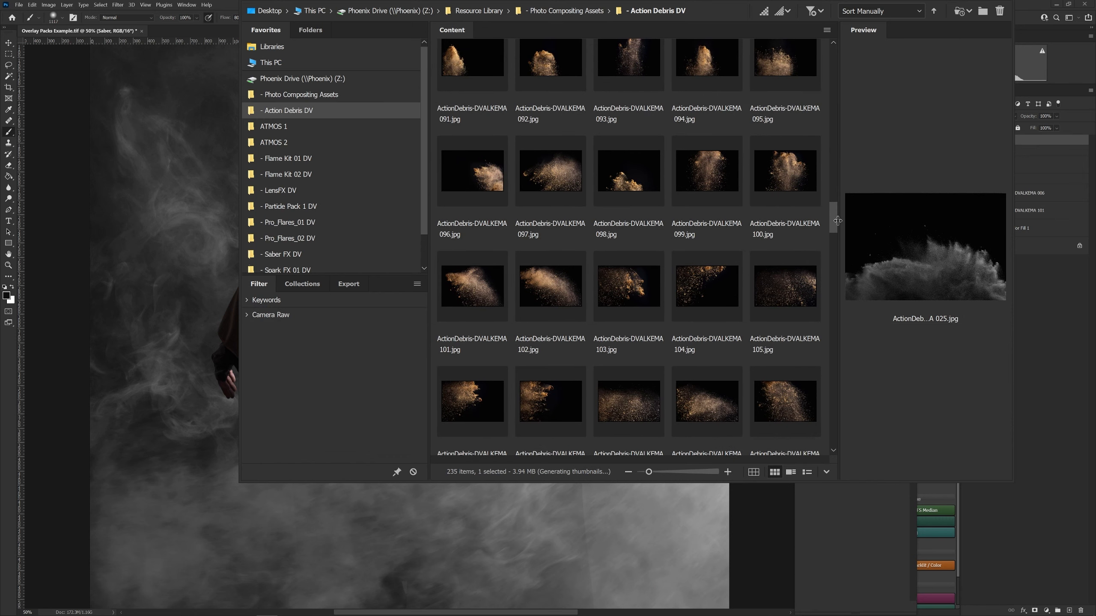
mouse_move(836, 213)
left_mouse_down()
mouse_move(835, 196)
mouse_move(835, 208)
left_mouse_up()
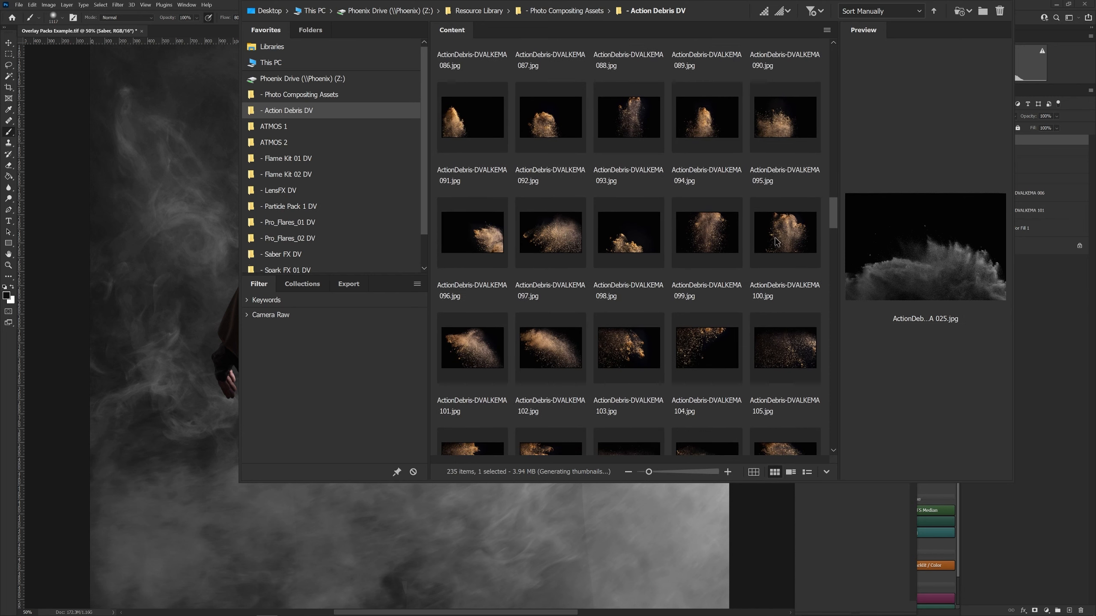
left_click_drag(551, 245, 416, 521)
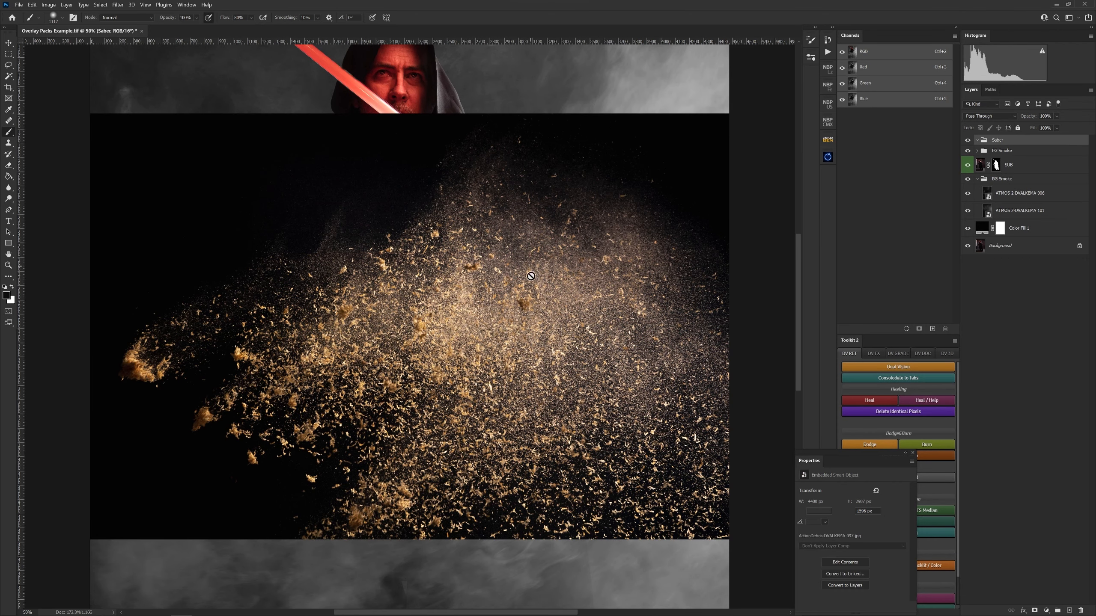
Step: Try a diagonal Path Blur on the placed ActionDebris-DVALKEMA 097, running from the debris cloud's upper right to its lower left
key("Return")
left_click_drag(491, 292, 546, 243)
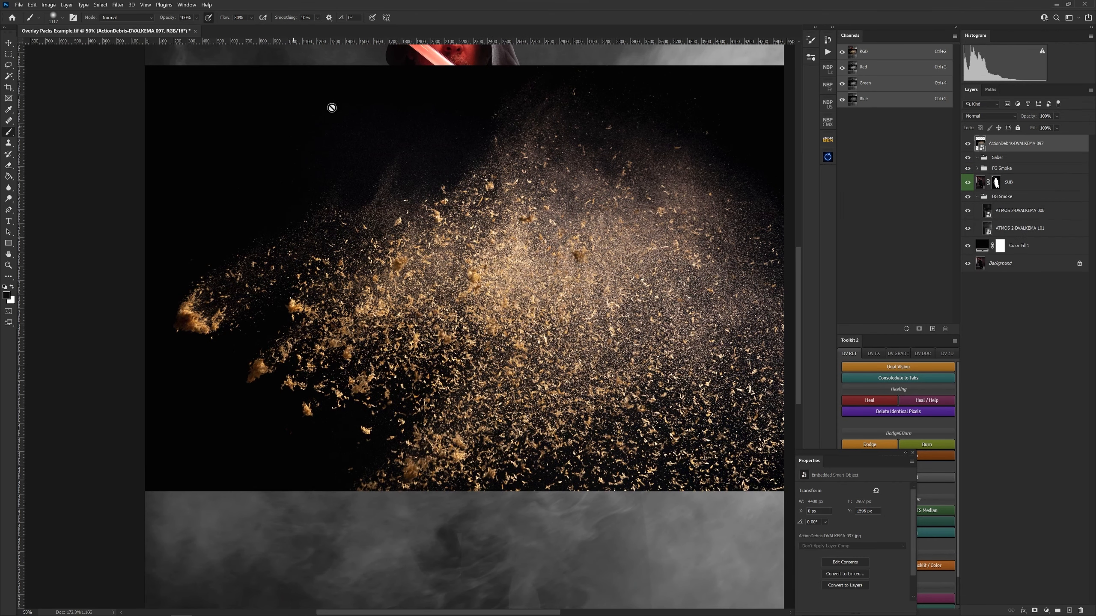
left_click(124, 7)
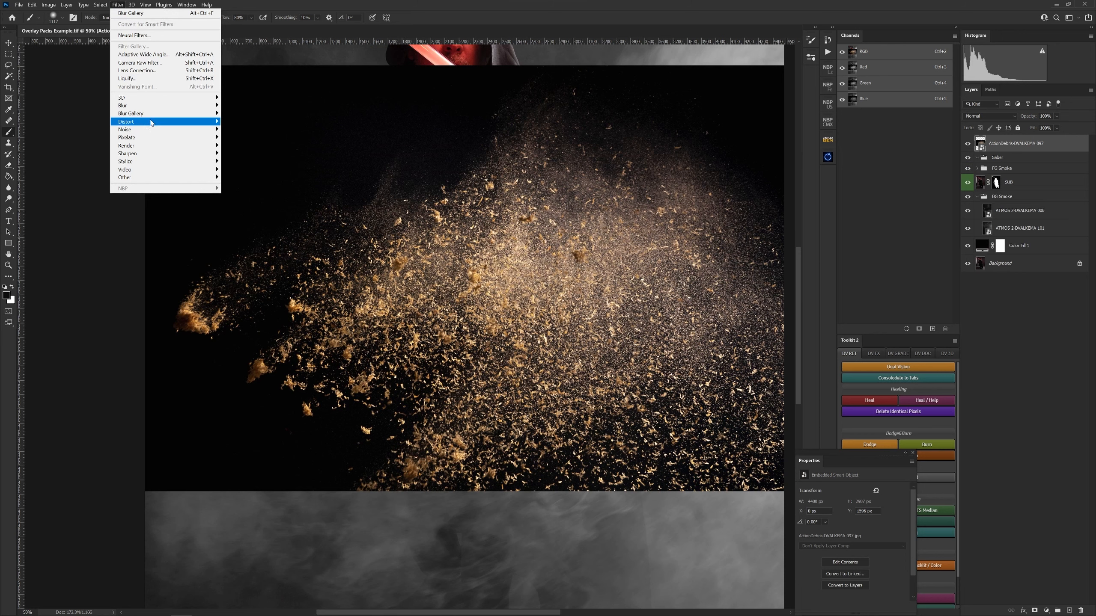
mouse_move(146, 117)
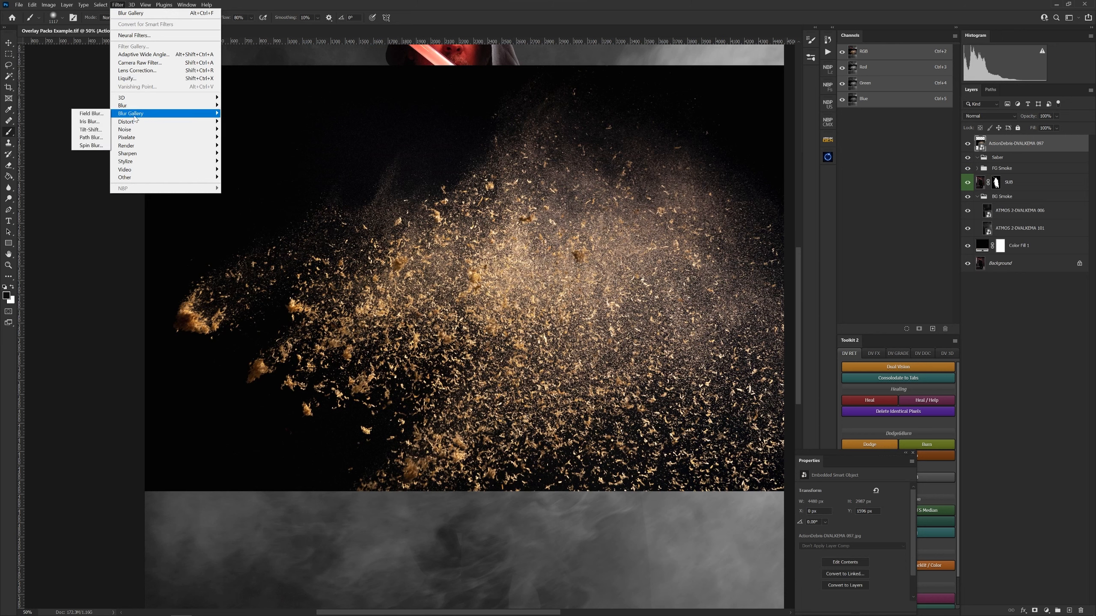
left_click(92, 138)
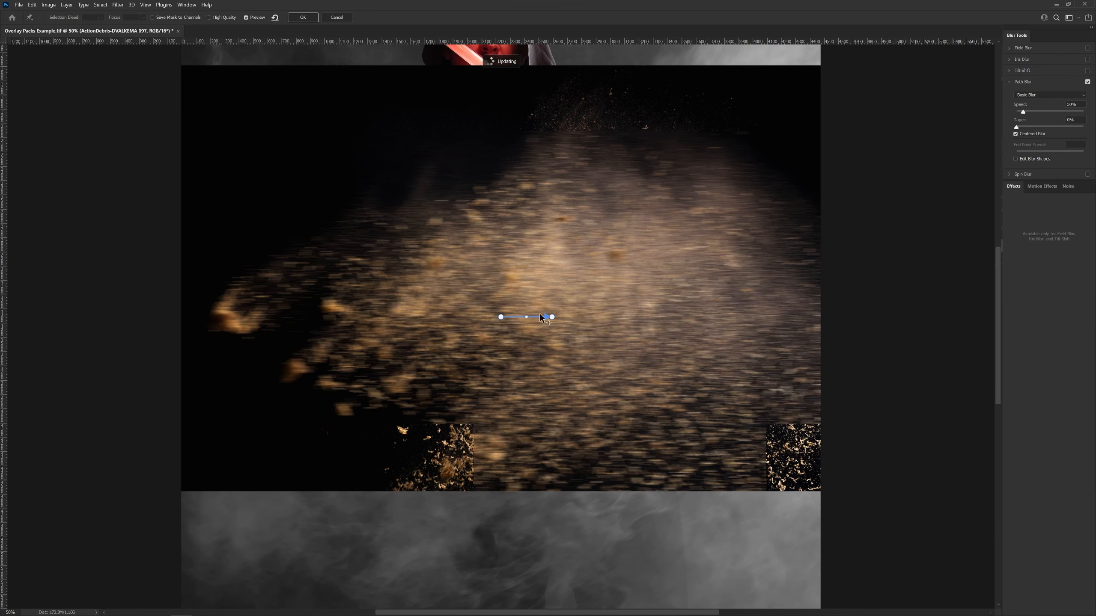
left_click_drag(501, 317, 691, 188)
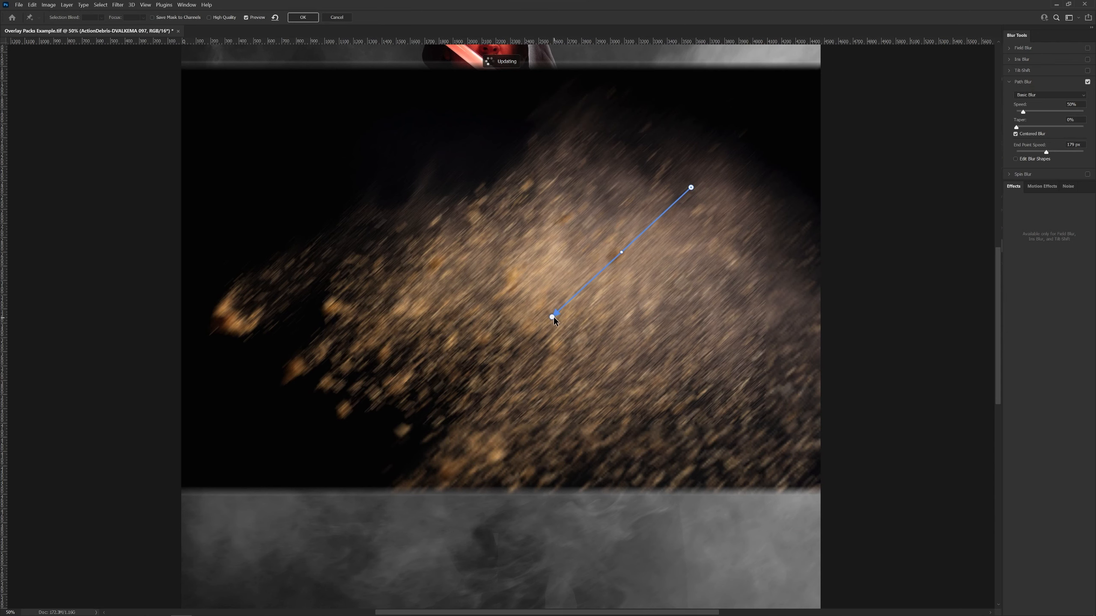
left_click_drag(553, 316, 460, 373)
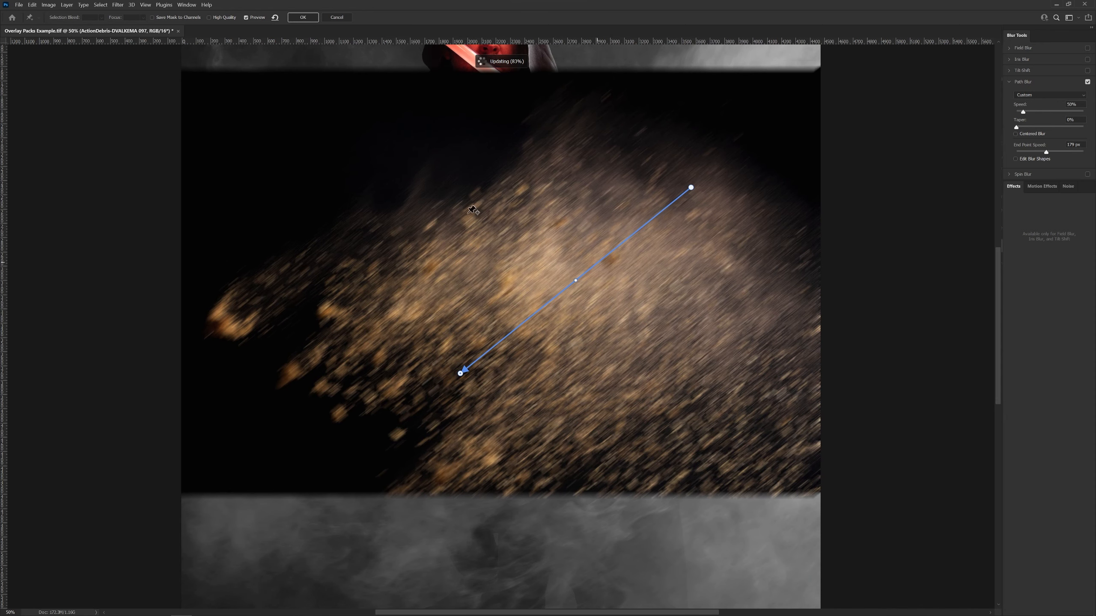
left_click(334, 18)
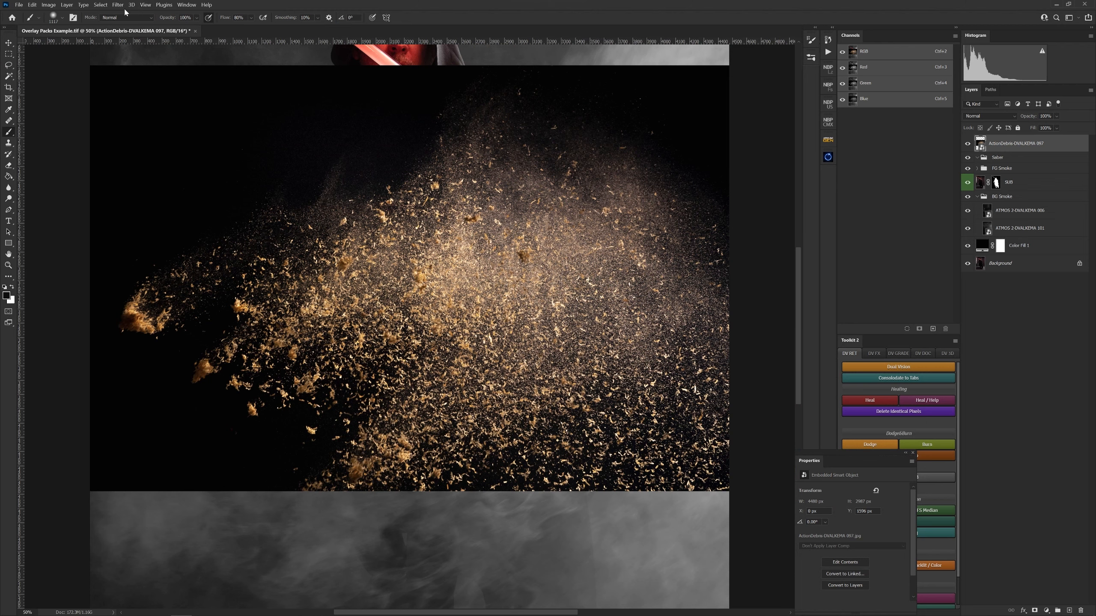
Step: Try a Field Blur on the debris with a 0 px pin at its lower left and a stronger blur pin in the upper centre
left_click(119, 5)
mouse_move(106, 5)
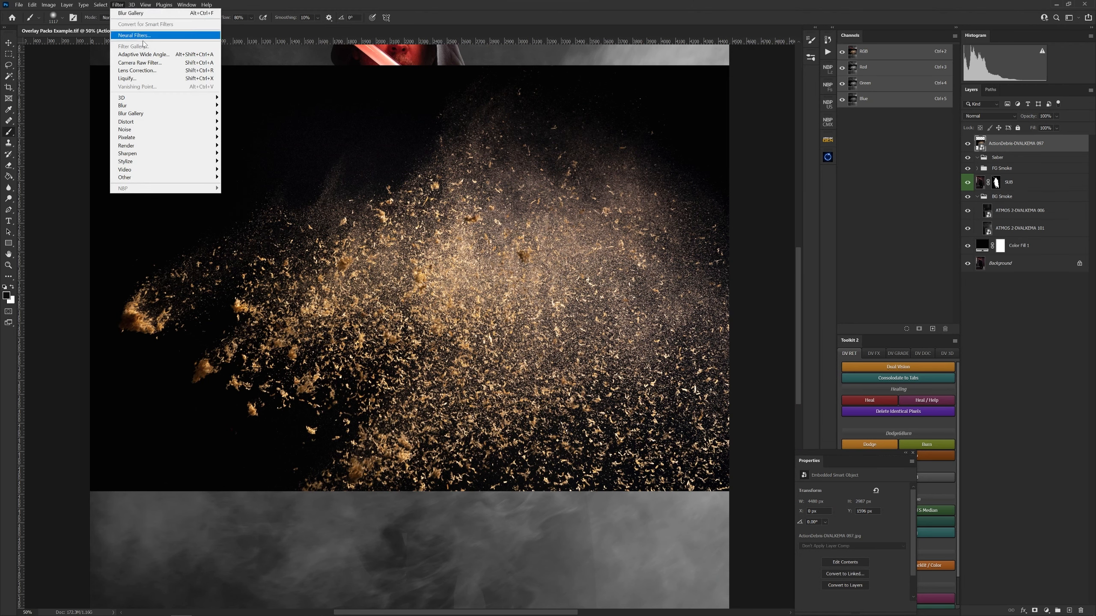
mouse_move(160, 115)
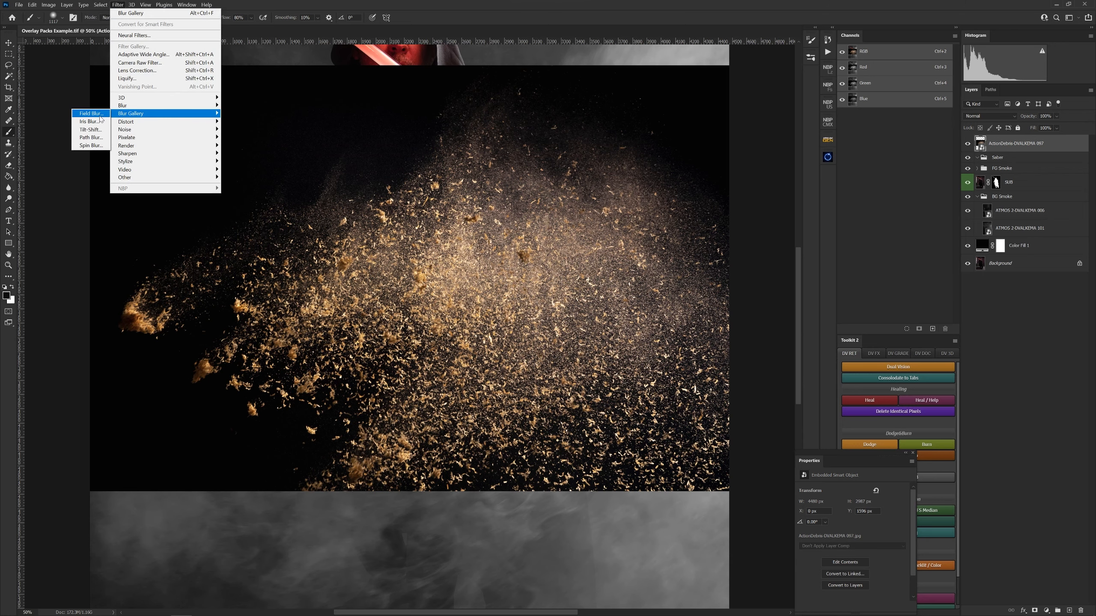
left_click(100, 114)
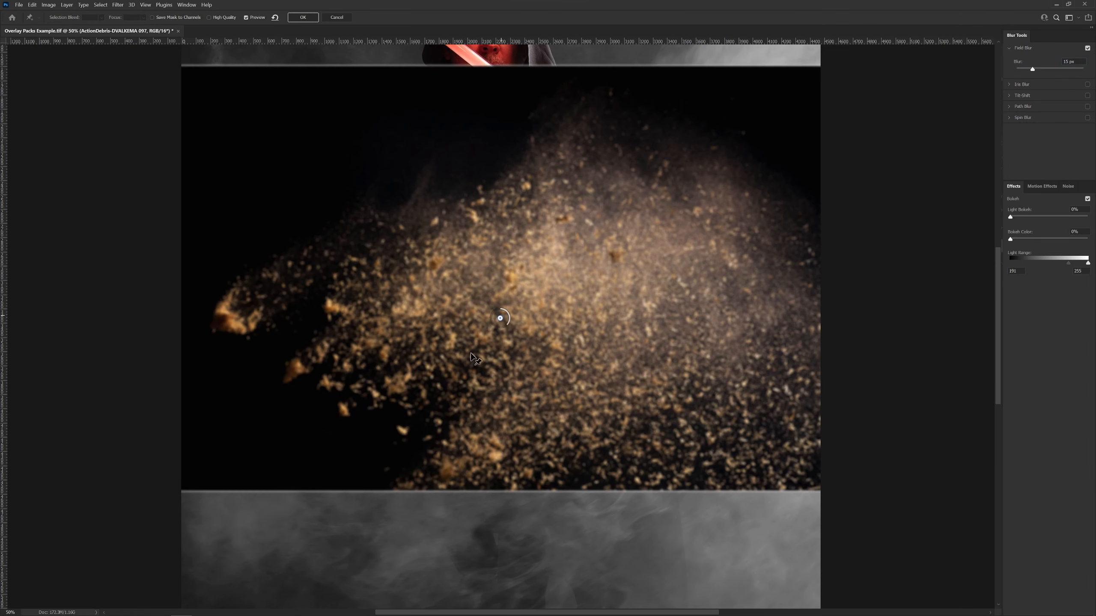
left_click_drag(499, 312, 389, 344)
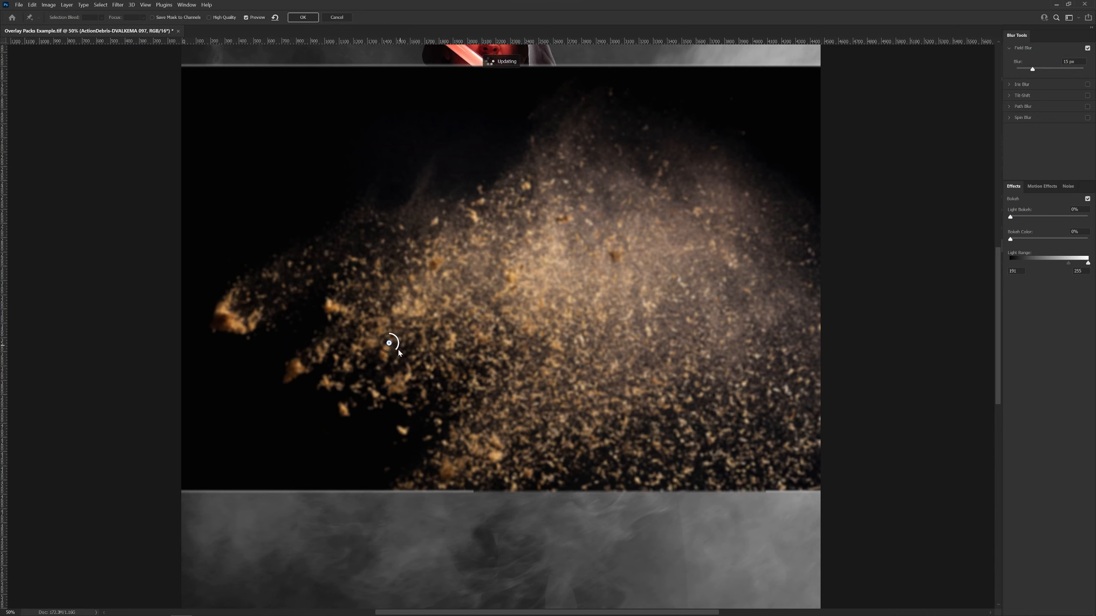
left_click_drag(400, 348, 389, 337)
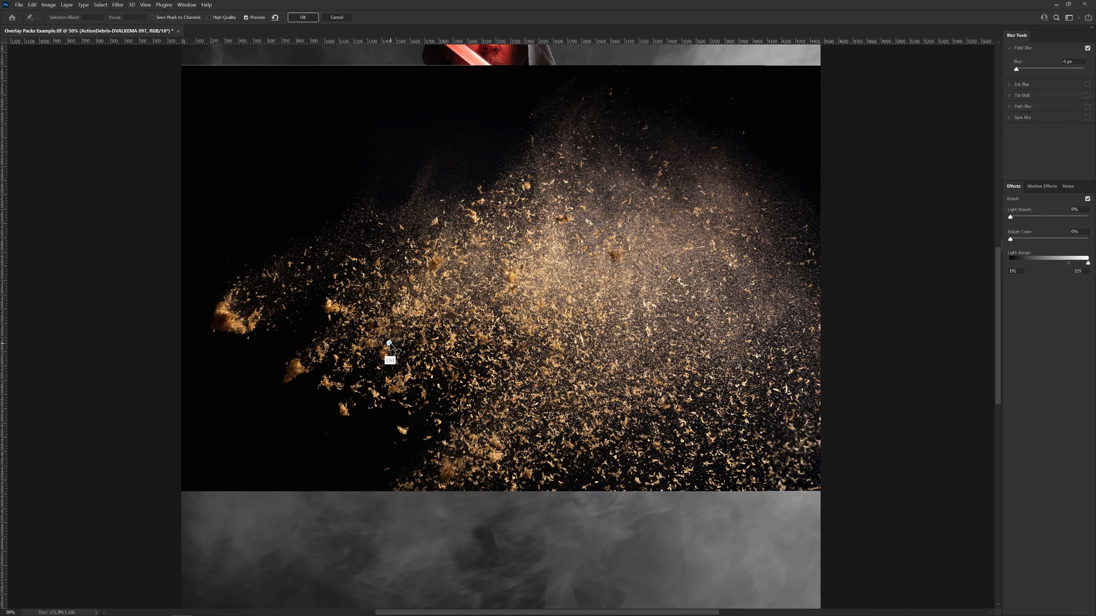
left_click(582, 271, "ctrl")
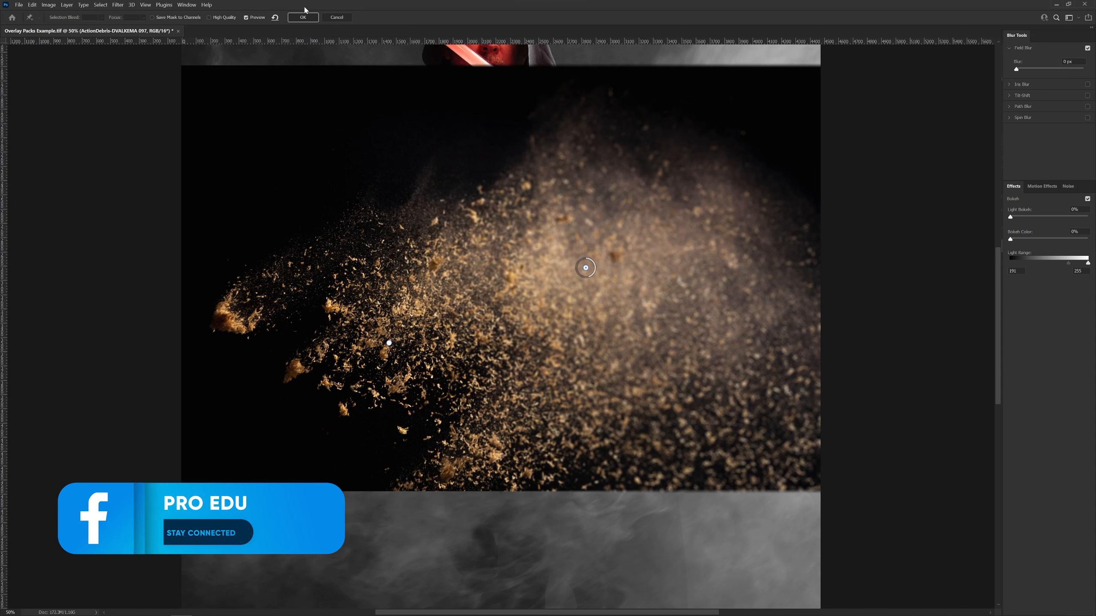
key("Escape")
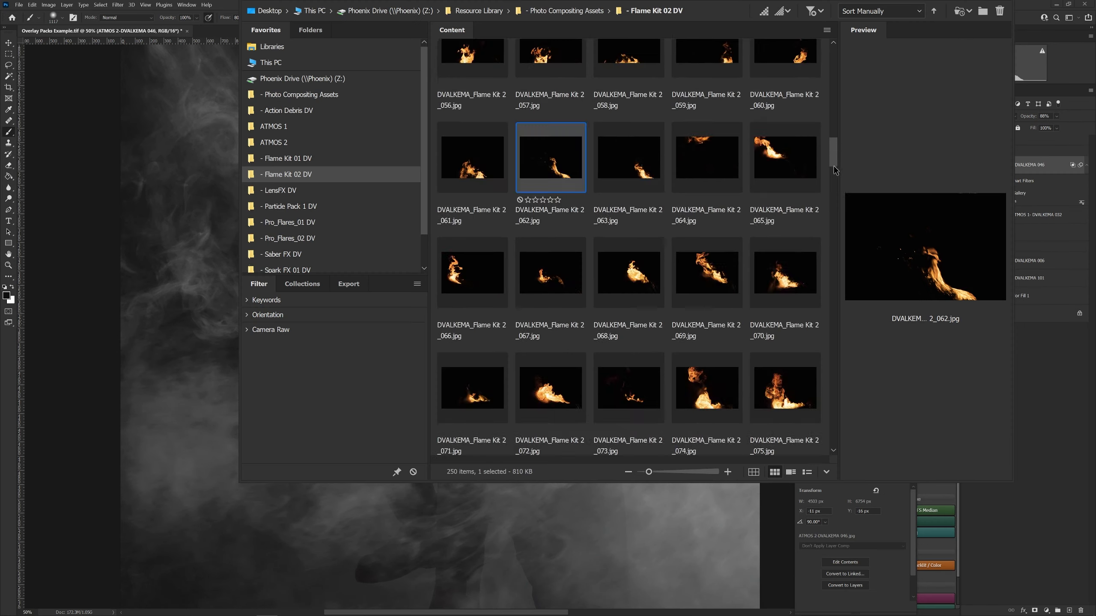
Step: Browse the Flame Kit 02 DV folder for a curved flame and place DVALKEMA_Flame Kit 2_110 into the lightsaber document
left_click_drag(834, 167, 825, 259)
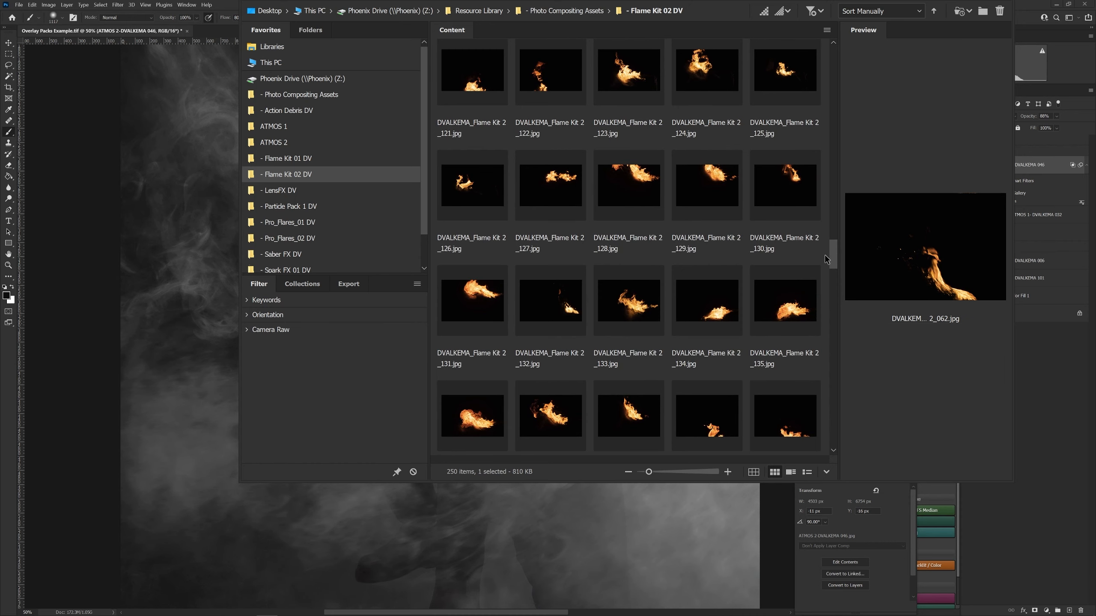
left_click_drag(825, 259, 822, 225)
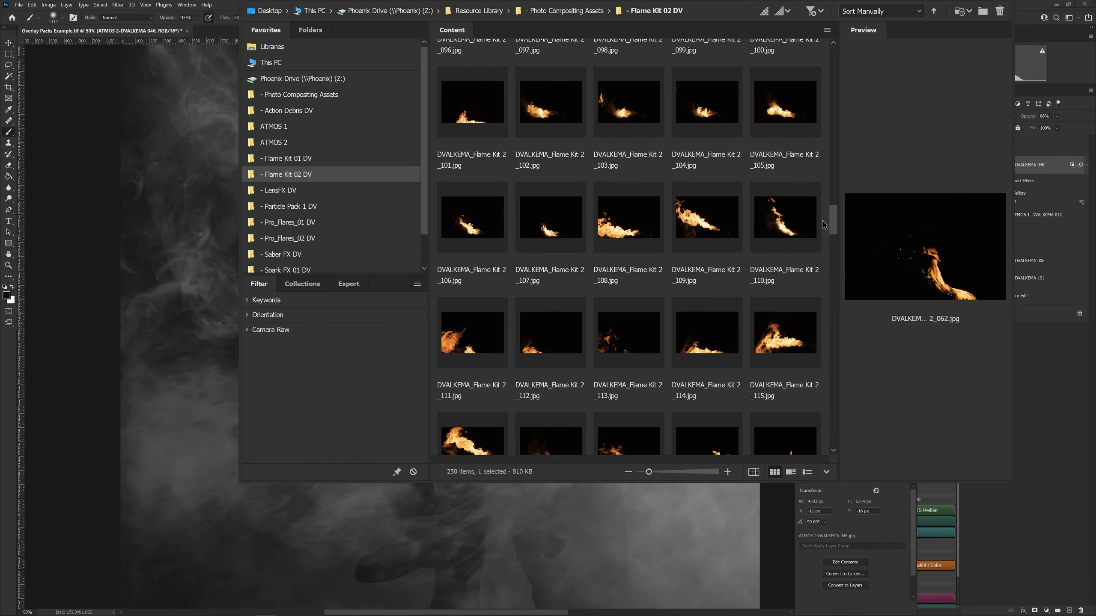
left_click(790, 228)
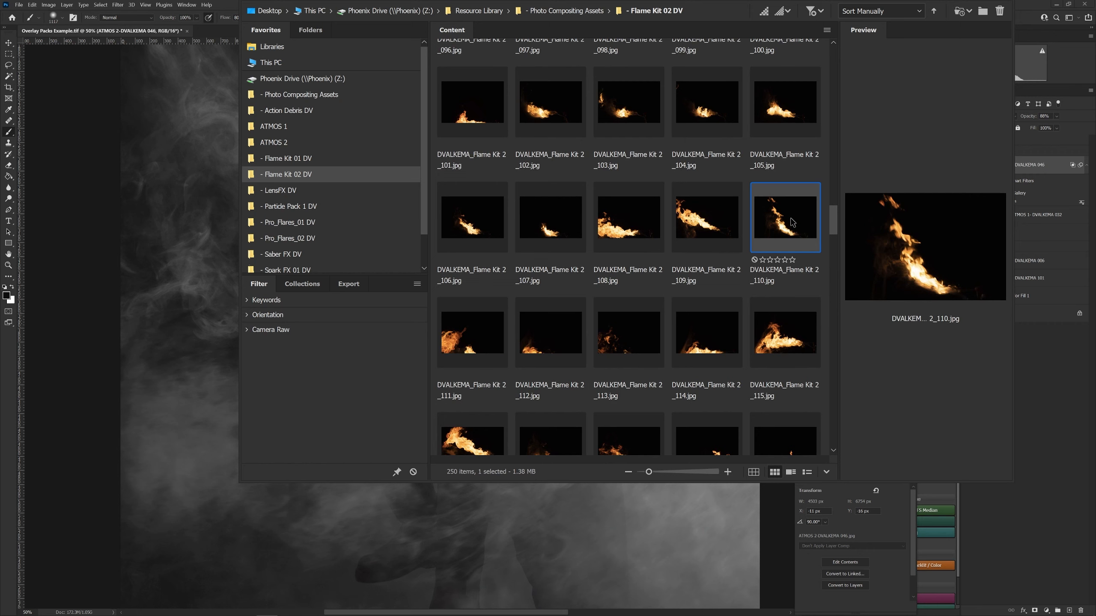
left_click_drag(784, 221, 468, 584)
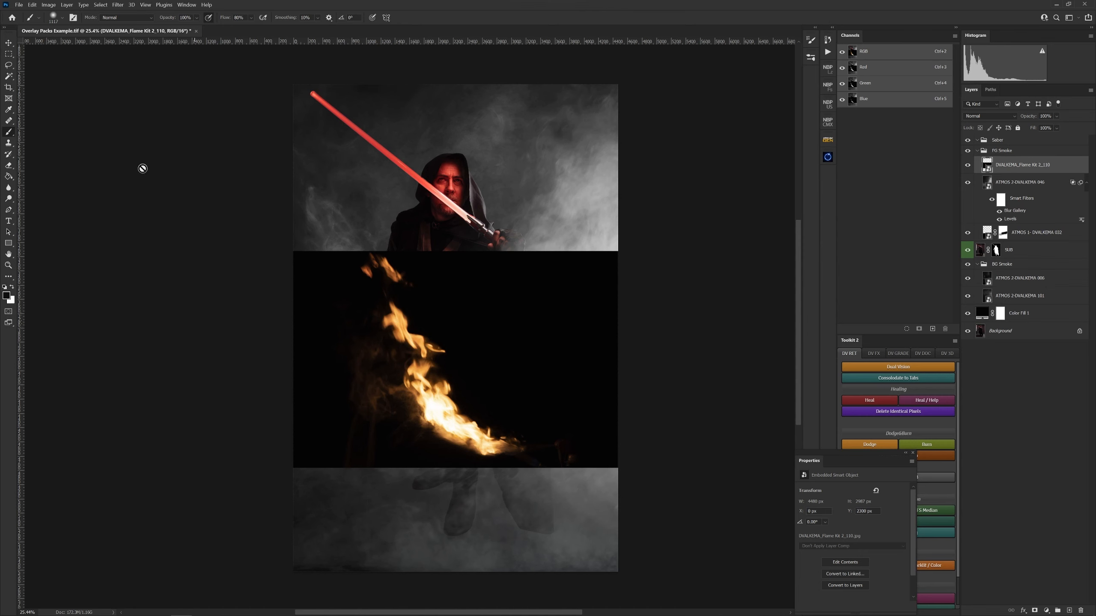
Step: Try to bend the flame with Puppet Warp while it still has its black background, using pins along the flame and the surrounding black area
left_click(33, 5)
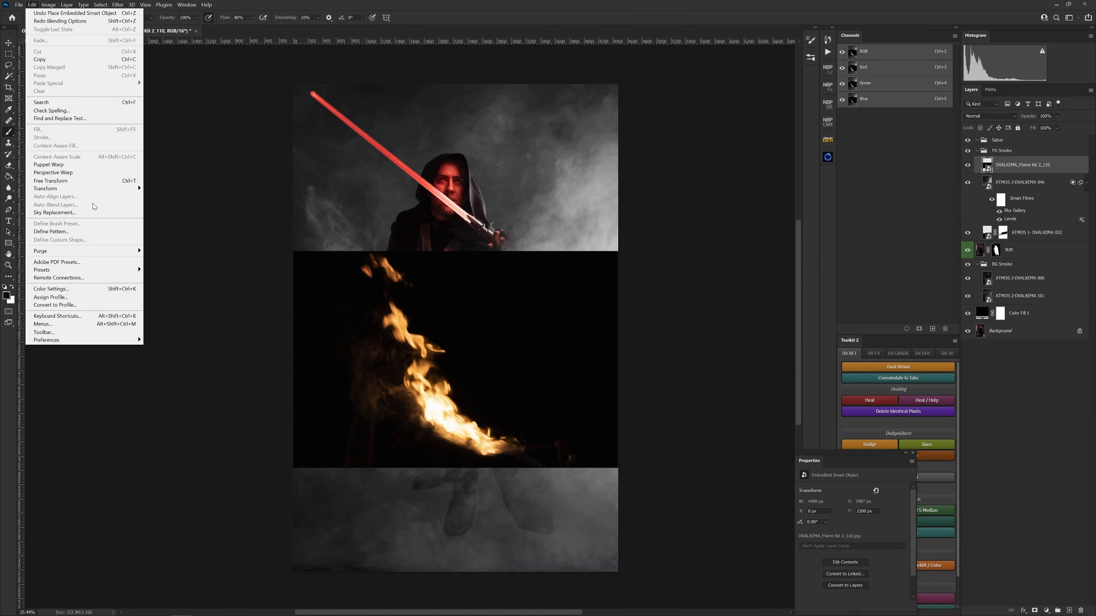
left_click(87, 166)
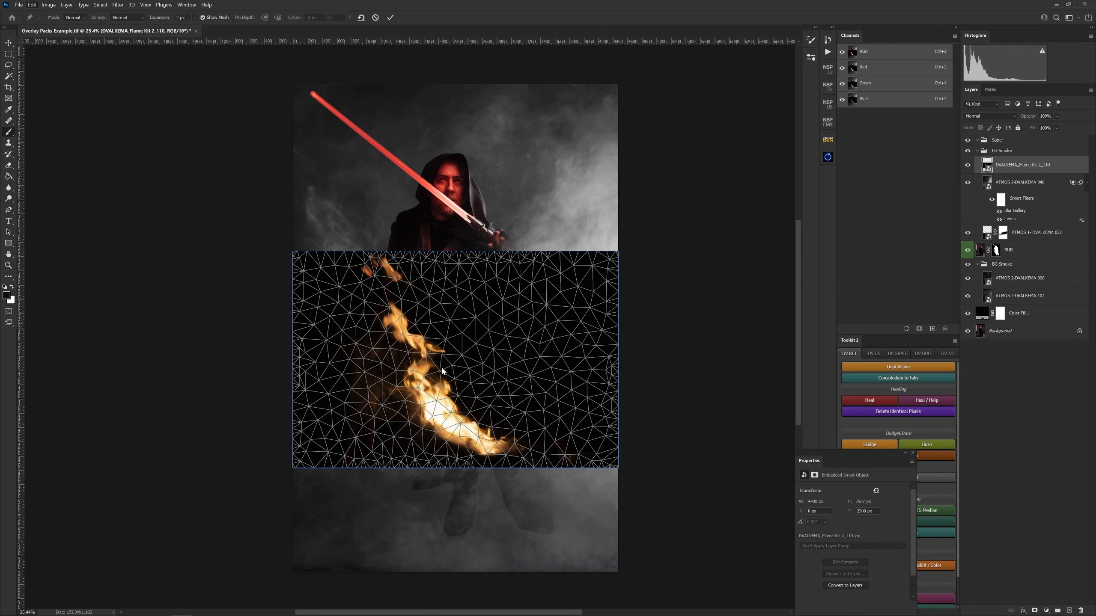
left_click_drag(386, 276, 385, 254)
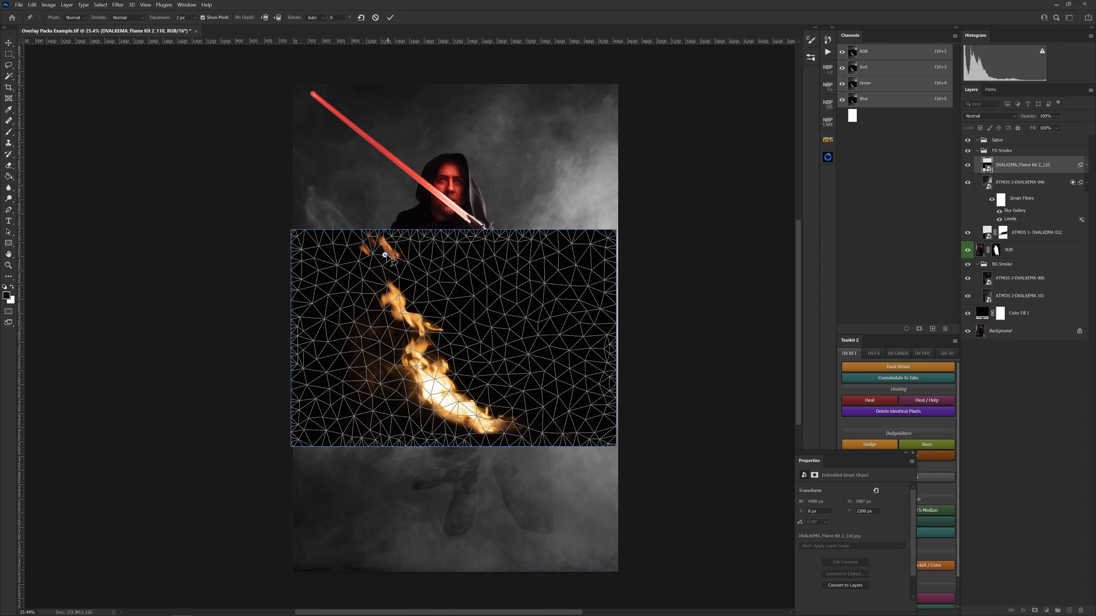
left_click_drag(422, 345, 421, 353)
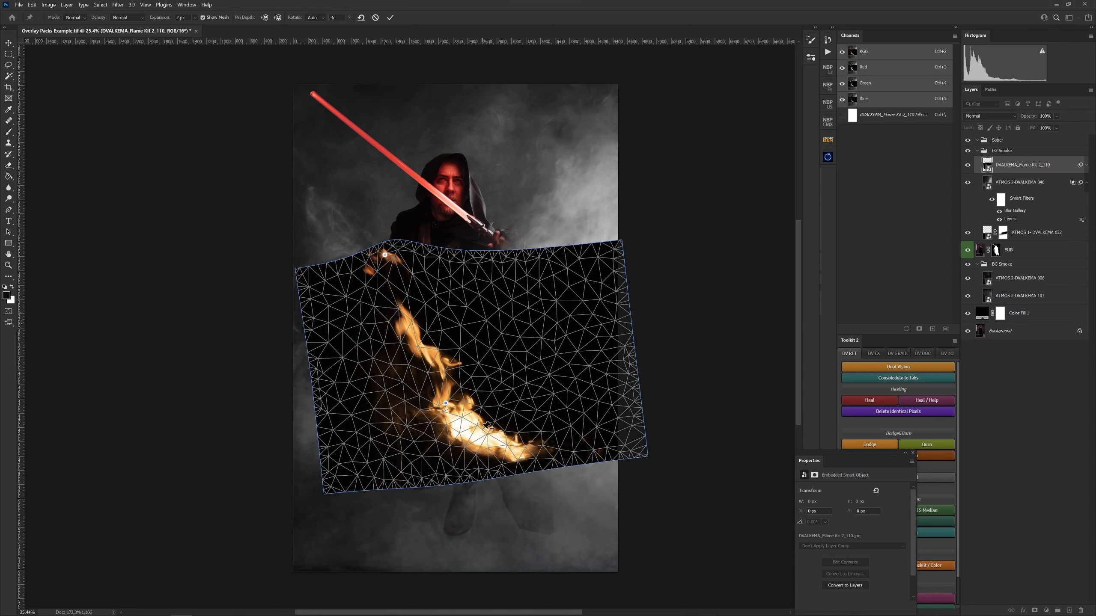
left_click_drag(492, 440, 459, 483)
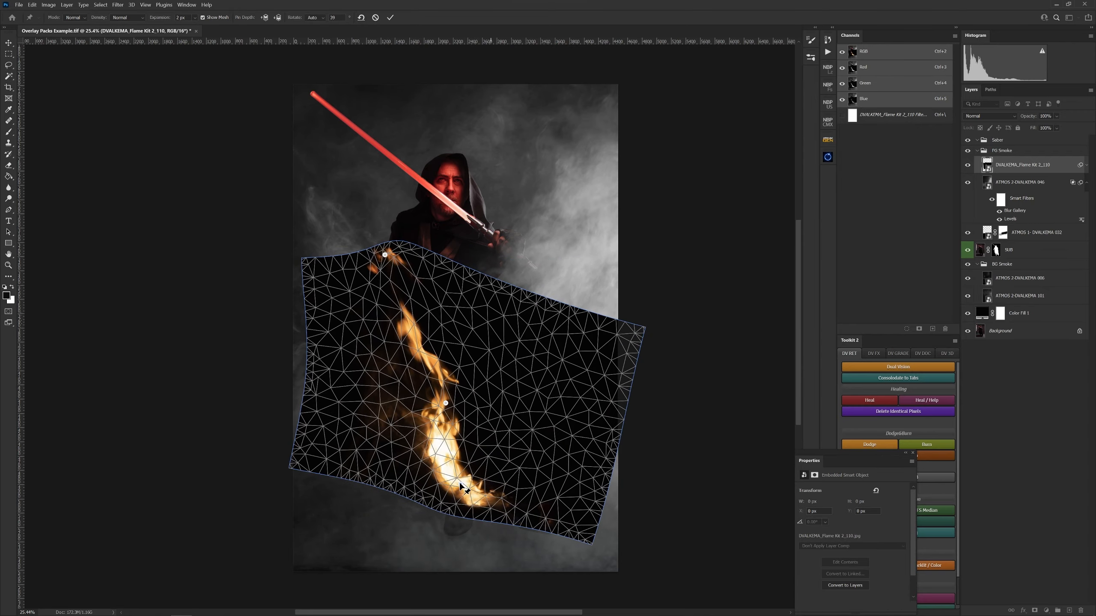
left_click_drag(476, 352, 514, 304)
left_click_drag(615, 287, 583, 218)
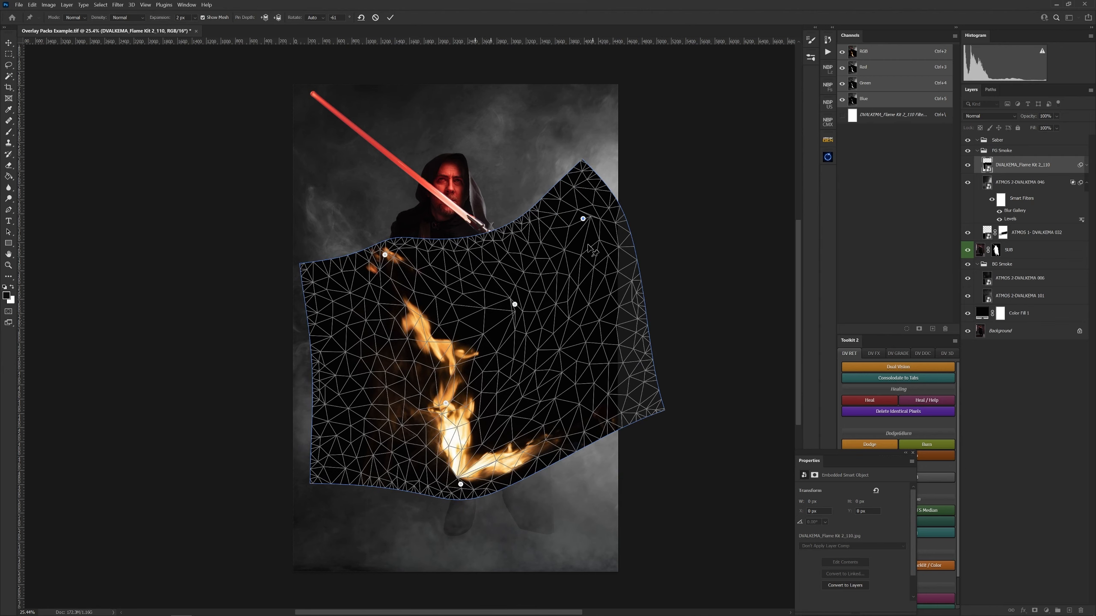
left_click_drag(583, 218, 587, 244)
left_click_drag(608, 380, 630, 432)
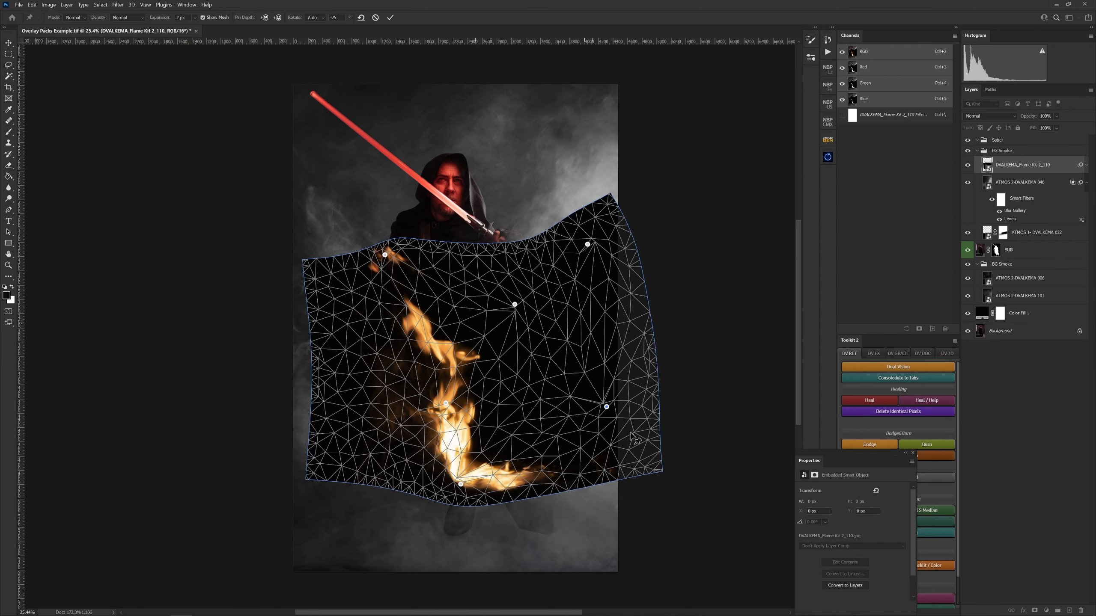
key("ctrl+z")
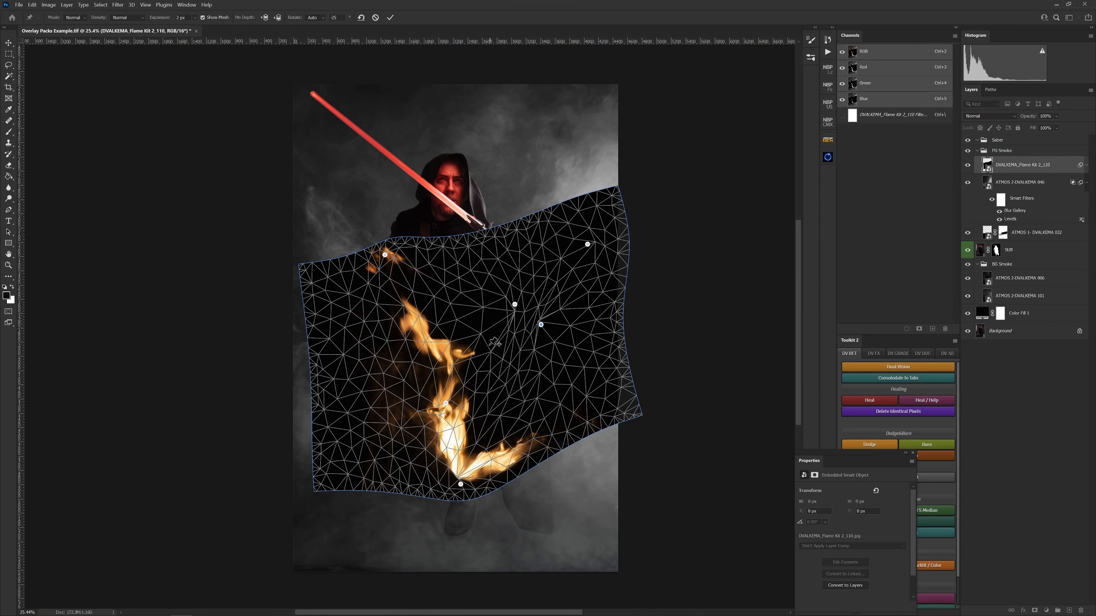
key("Escape")
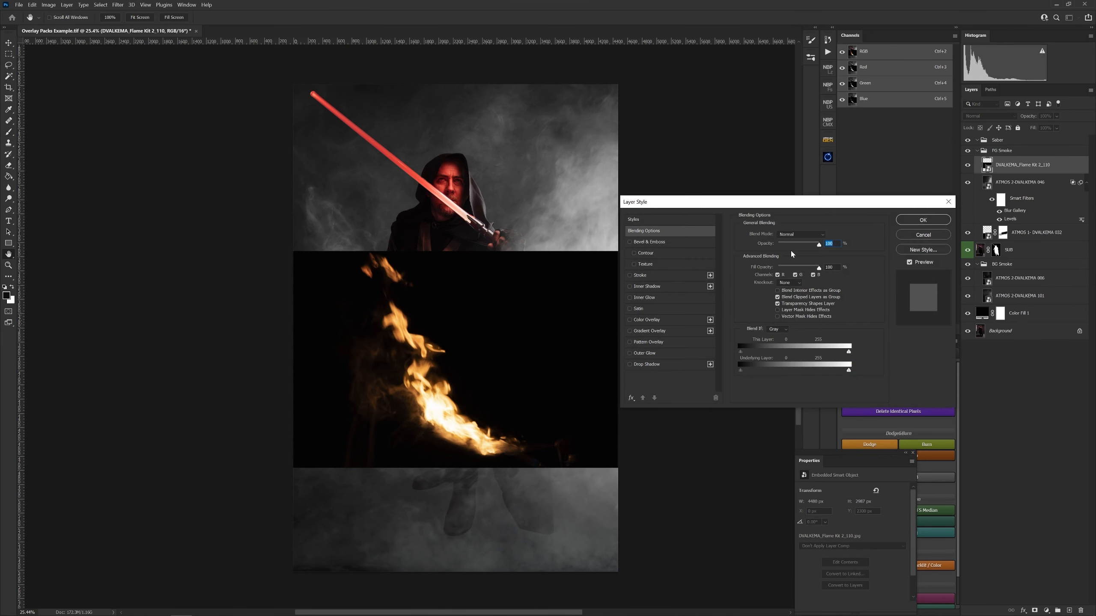
Step: Hide the flame's black background with a split Blend If black point on This Layer, and convert the layer to a smart object
left_click_drag(741, 352, 762, 352)
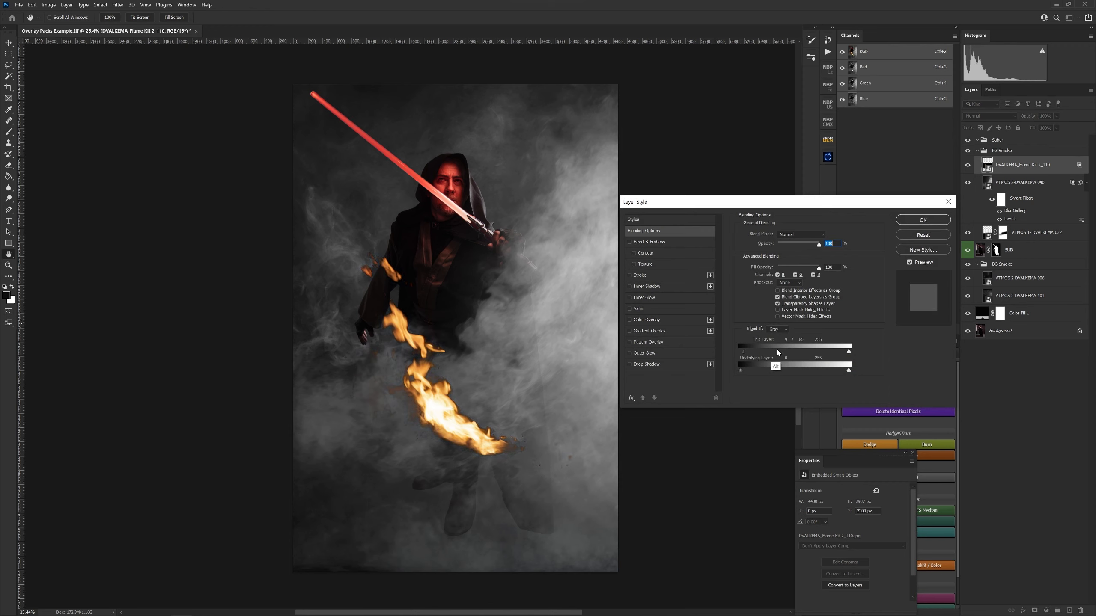
left_click(921, 221)
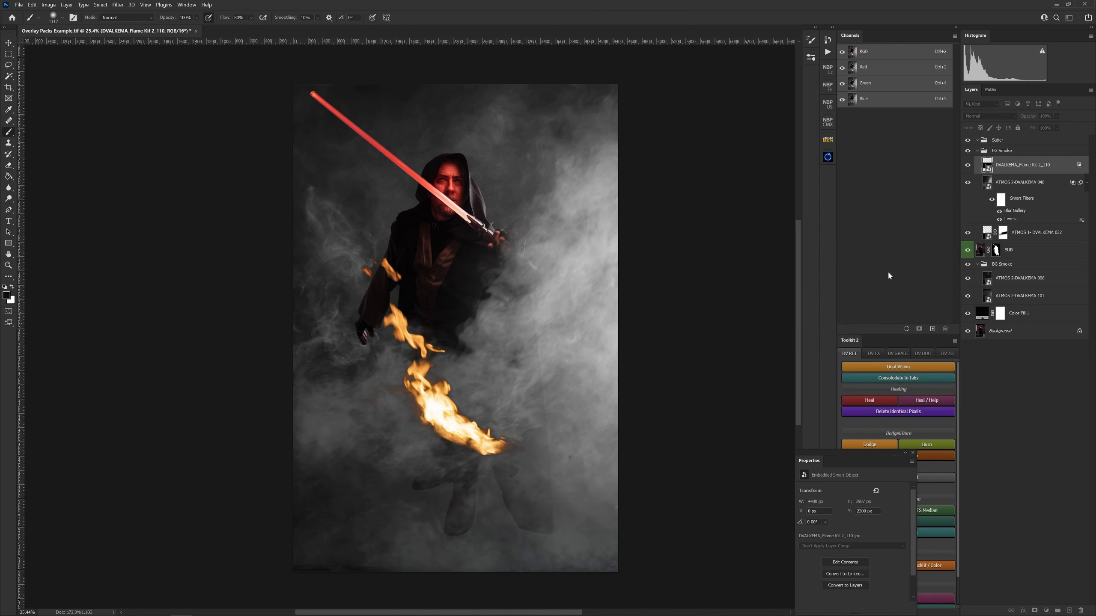
right_click(1060, 170)
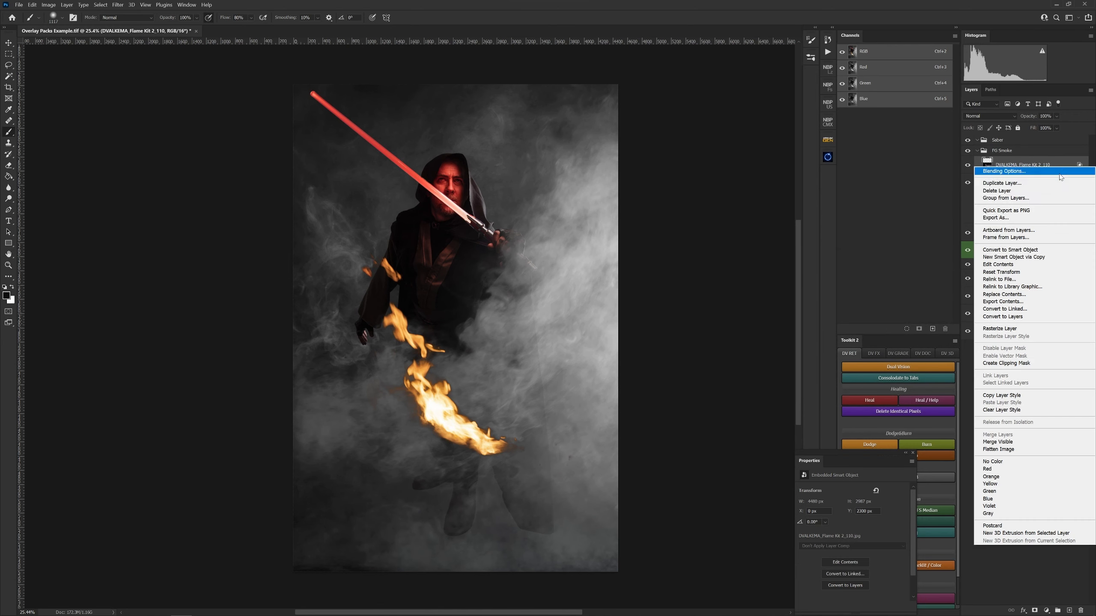
left_click(1021, 251)
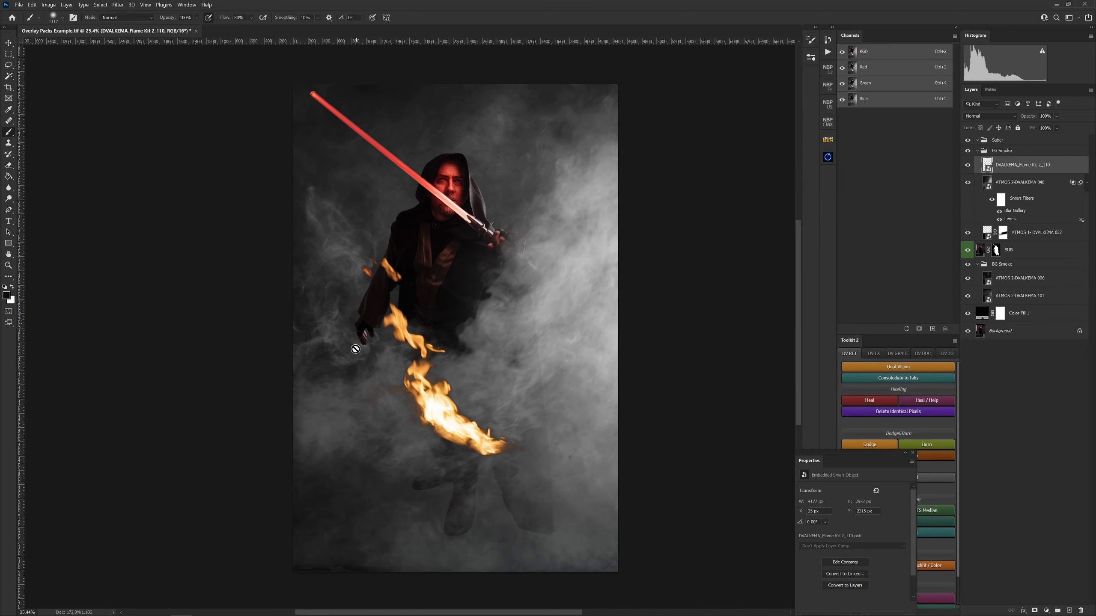
Step: Puppet Warp the isolated flame with pins along its length, curving it upward across the robe and shifting the small upper flames around the arm
left_click(32, 5)
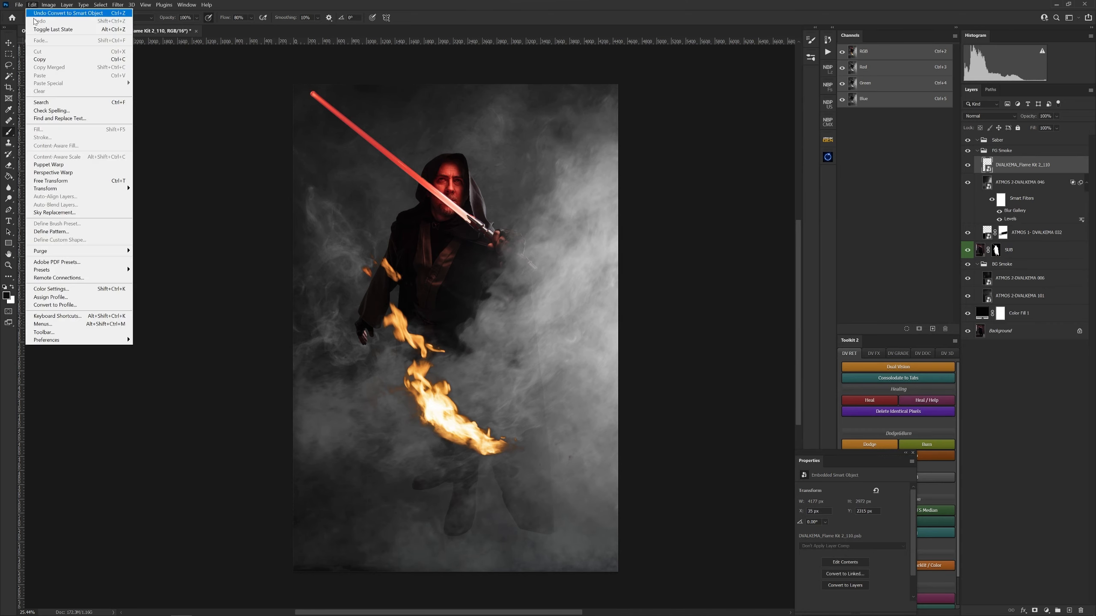
left_click(86, 165)
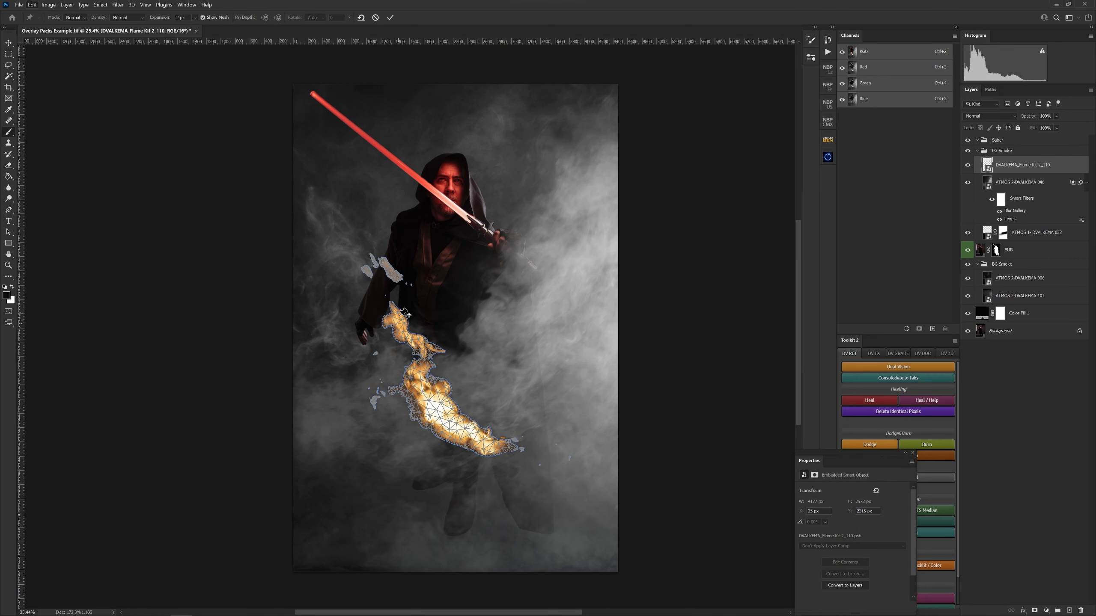
left_click(505, 445)
left_click_drag(435, 404, 420, 401)
left_click_drag(413, 328, 426, 321)
left_click_drag(420, 281, 442, 283)
left_click_drag(420, 373, 410, 347)
left_click_drag(386, 264, 392, 237)
left_click_drag(402, 250, 372, 272)
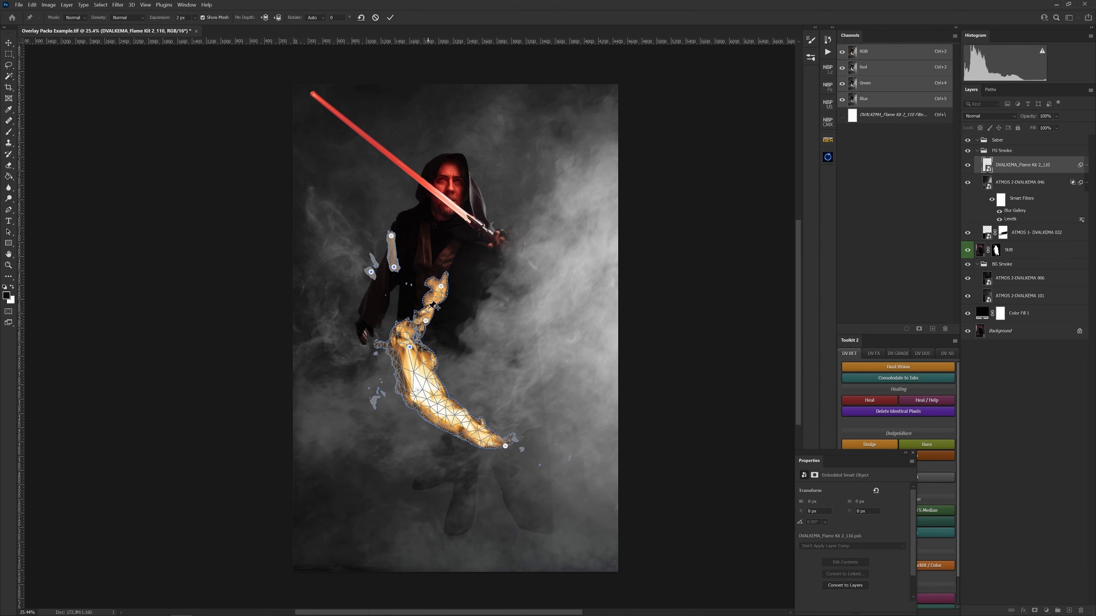
key("Return")
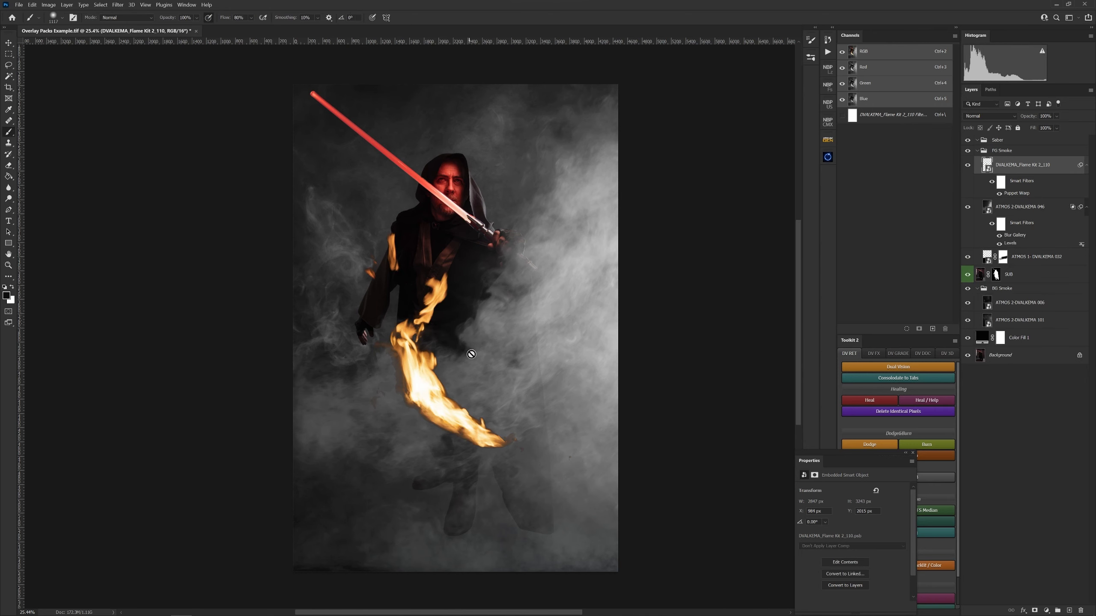
Step: Switch the DVALKEMA_Flame Kit 2_110 layer to Screen blending, and delete that flame layer from the FG Smoke group
left_click(1000, 120)
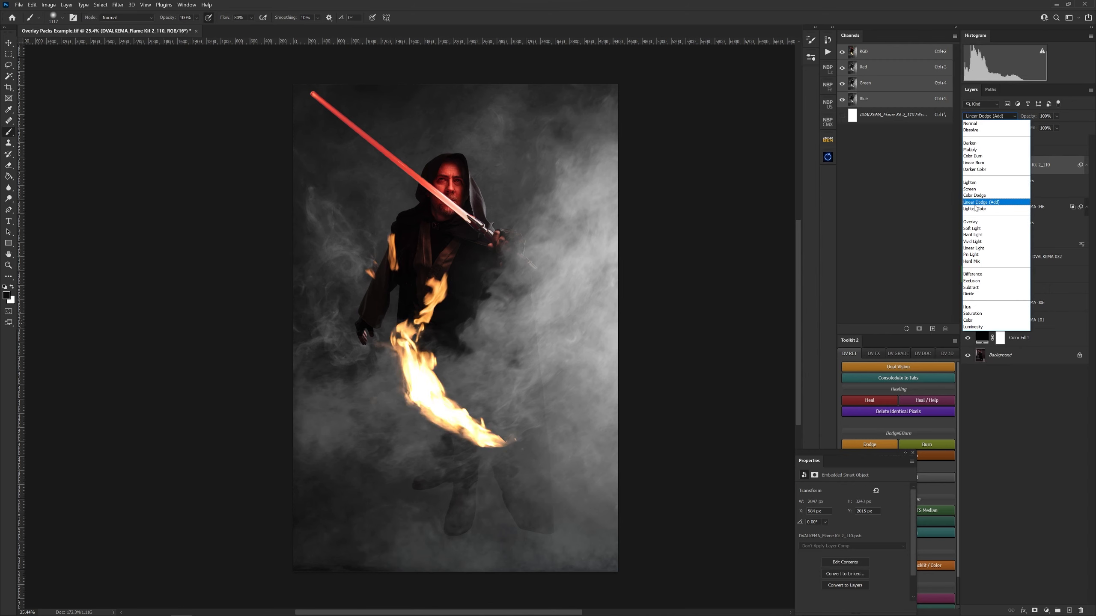
left_click(976, 189)
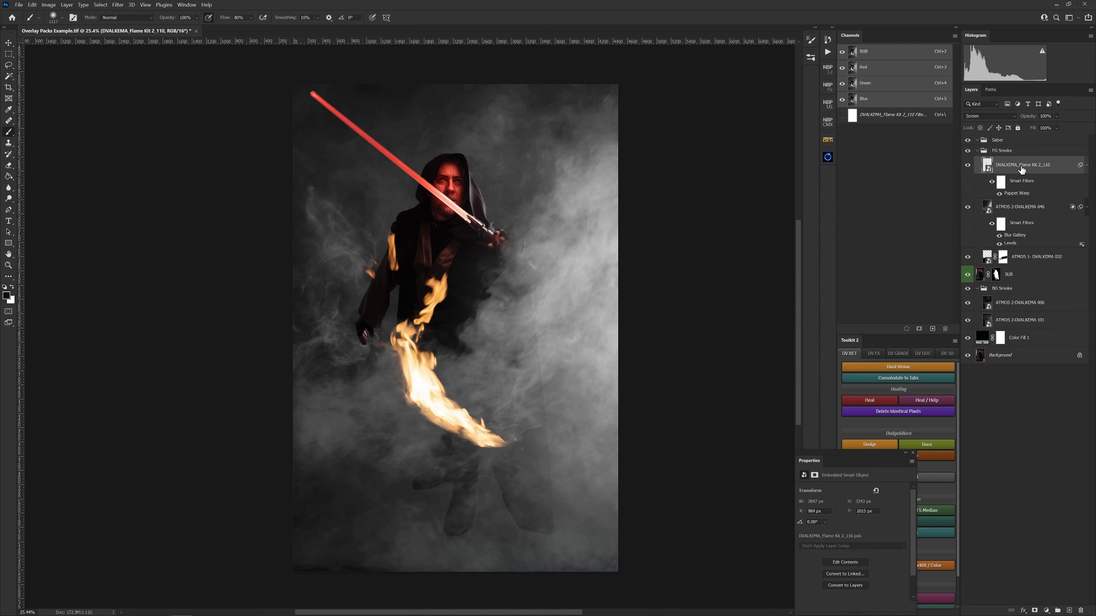
key("Delete")
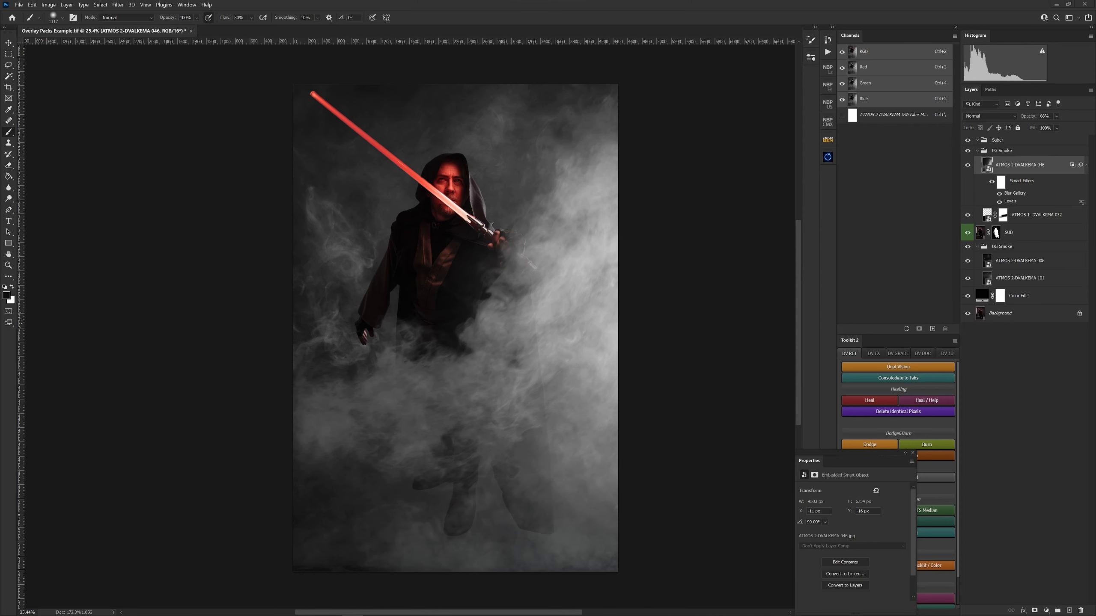
Step: Place the green SaberFX-DVALKEMA 006 overlay from the Saber FX DV folder into the lightsaber document and blend it with Screen
key("alt+Tab")
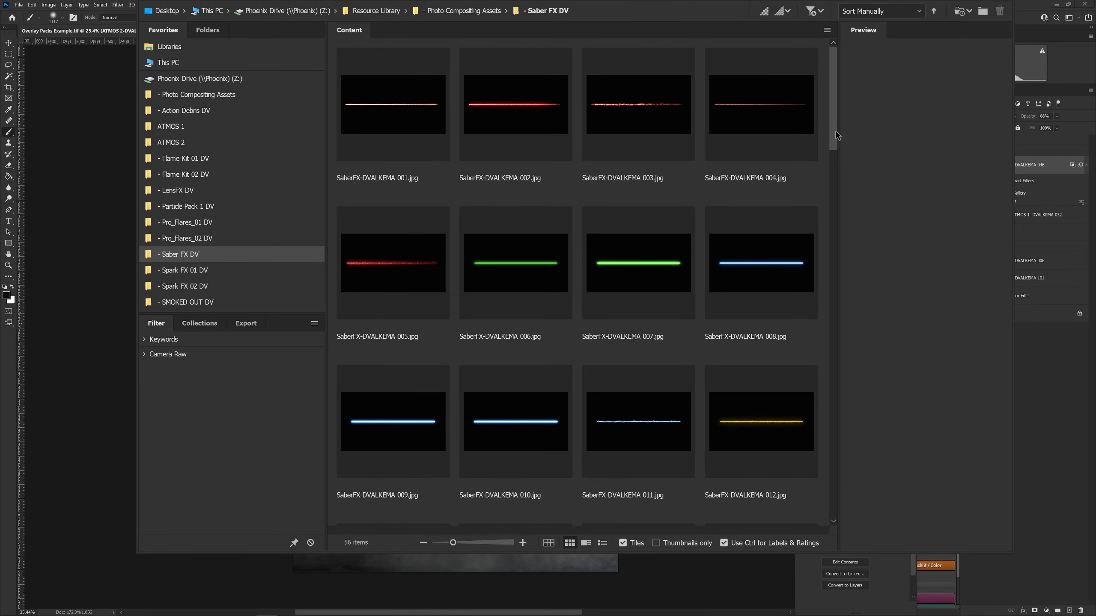
mouse_move(833, 134)
left_mouse_down()
mouse_move(827, 486)
mouse_move(844, 119)
mouse_move(841, 165)
mouse_move(844, 139)
mouse_move(843, 154)
left_mouse_up()
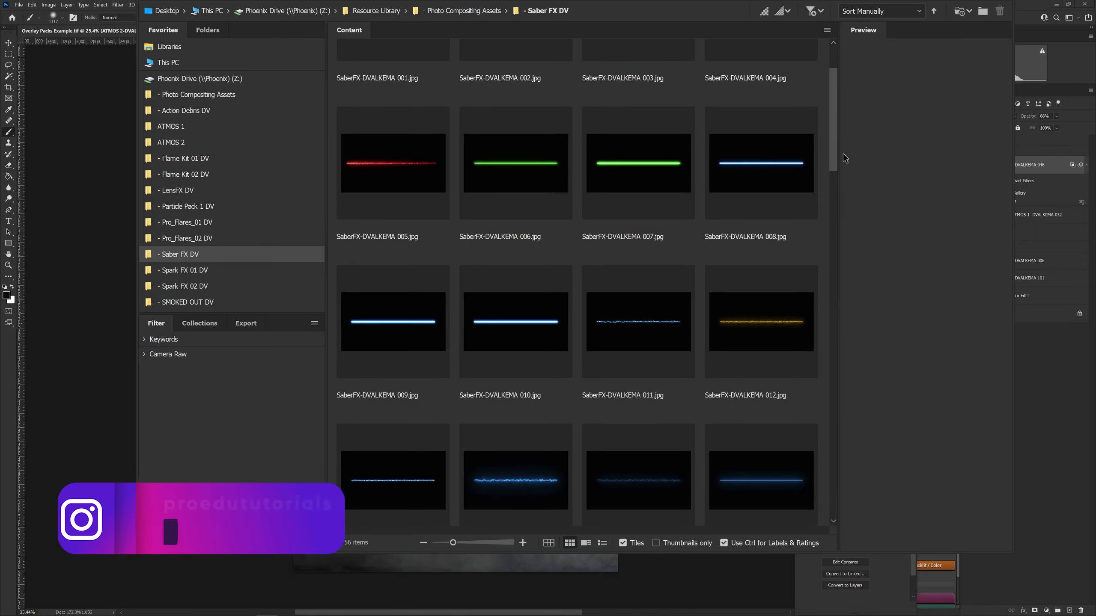
left_click(507, 192)
left_click_drag(507, 191, 399, 572)
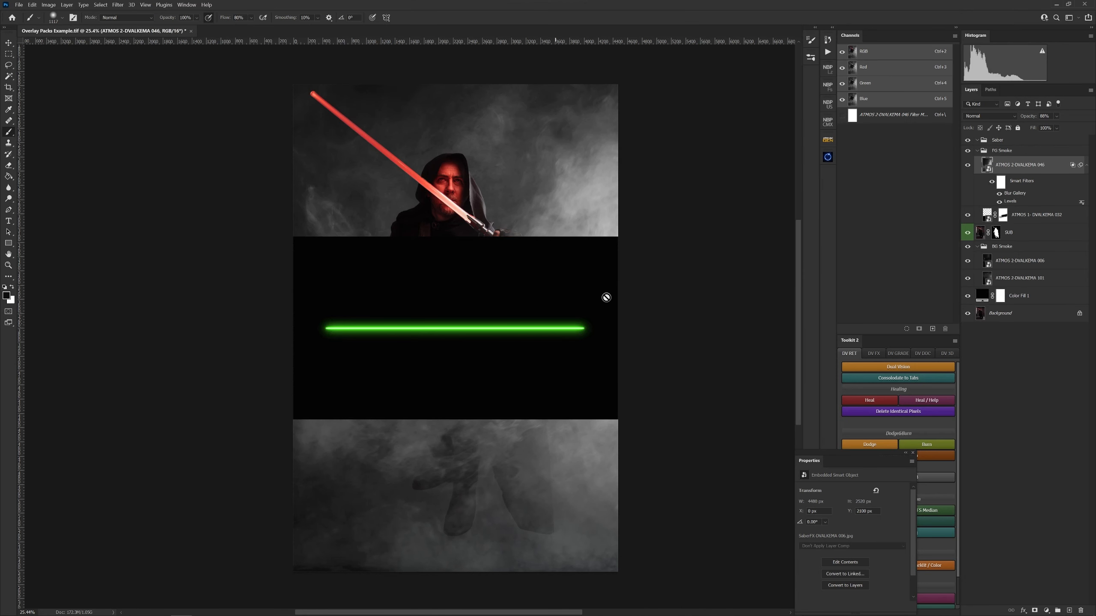
left_click(990, 117)
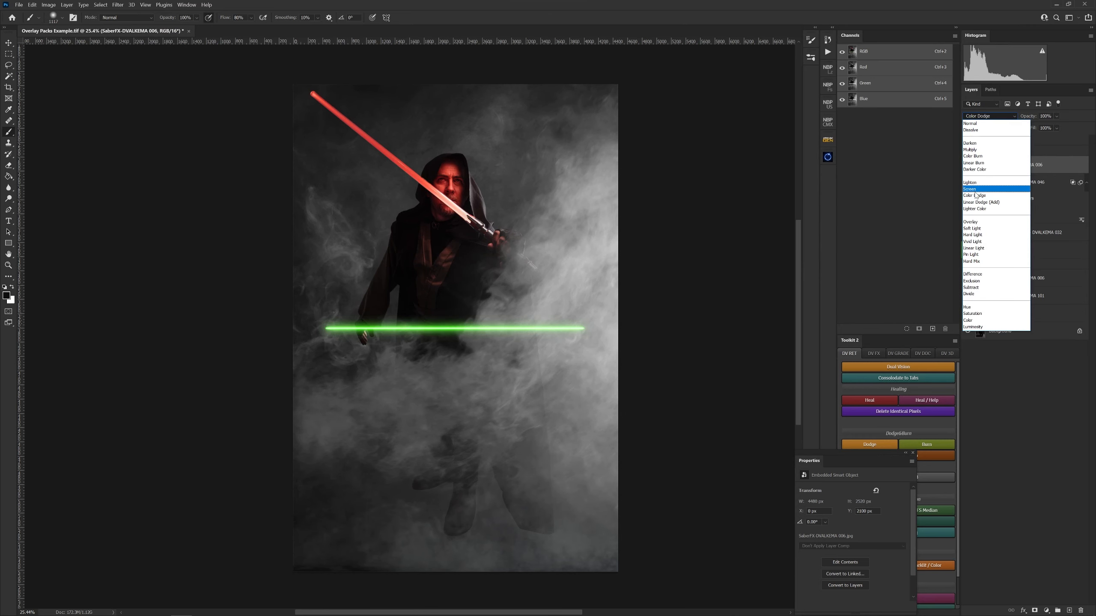
left_click(978, 193)
Step: Move the green saber onto the red blade, rotate it about 38.35° from the hilt end, and scale it to about 22.7%
key("ctrl")
key("ctrl+t")
left_click_drag(543, 328, 438, 225)
key("alt")
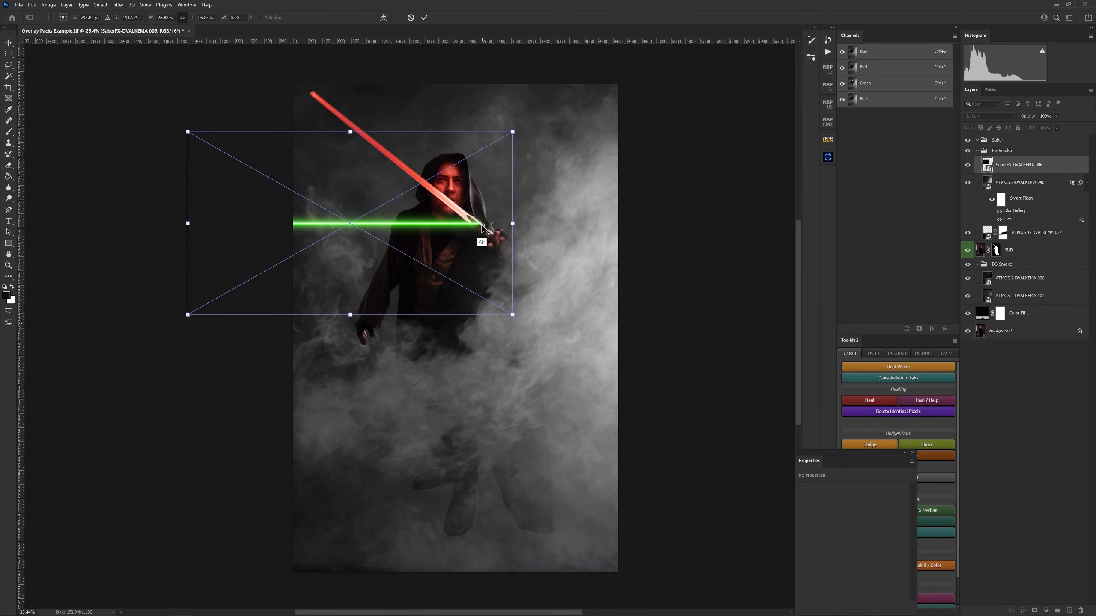
left_click_drag(295, 102, 422, 48)
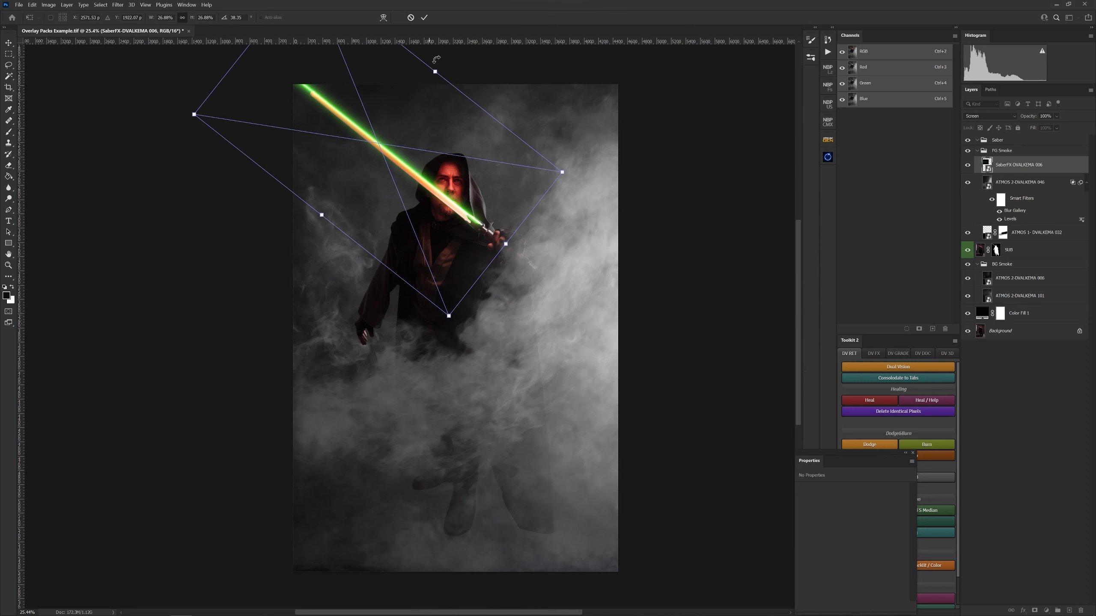
left_click_drag(488, 232, 485, 234)
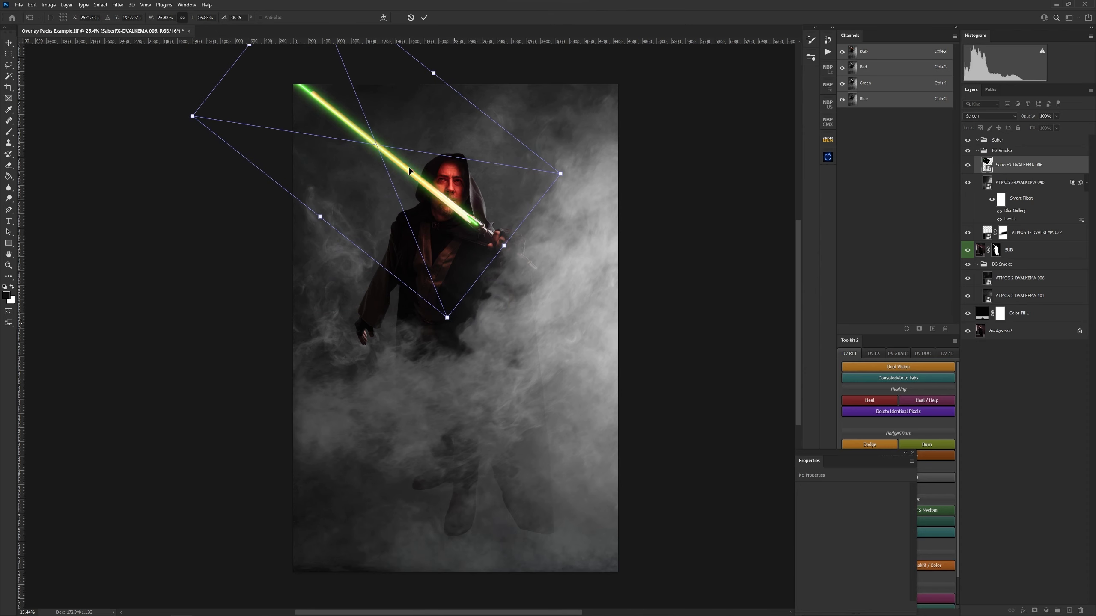
left_click_drag(250, 47, 289, 80)
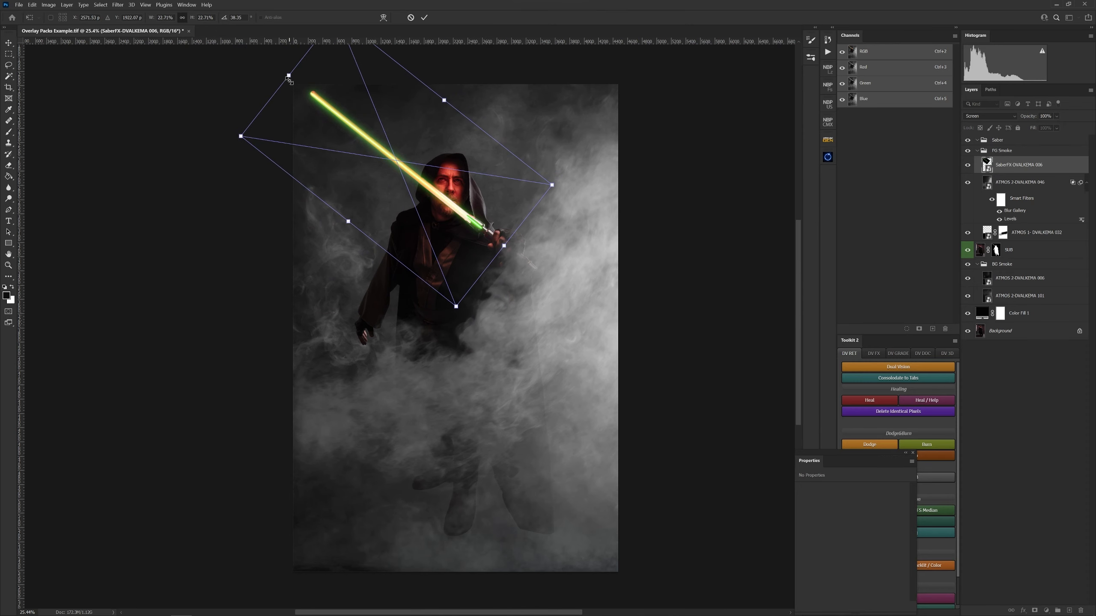
Step: Thicken the saber to about 49.9% height, align it over the blade at 38.57° with about 22.1% width, and apply the transform
left_click_drag(445, 99, 483, 72)
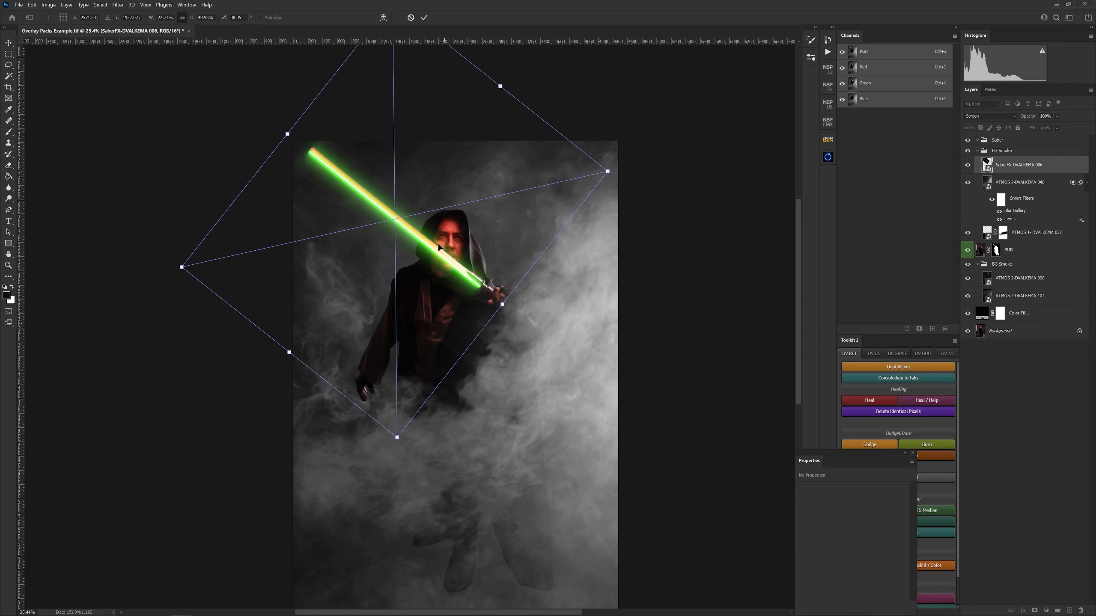
left_click_drag(430, 253, 422, 247)
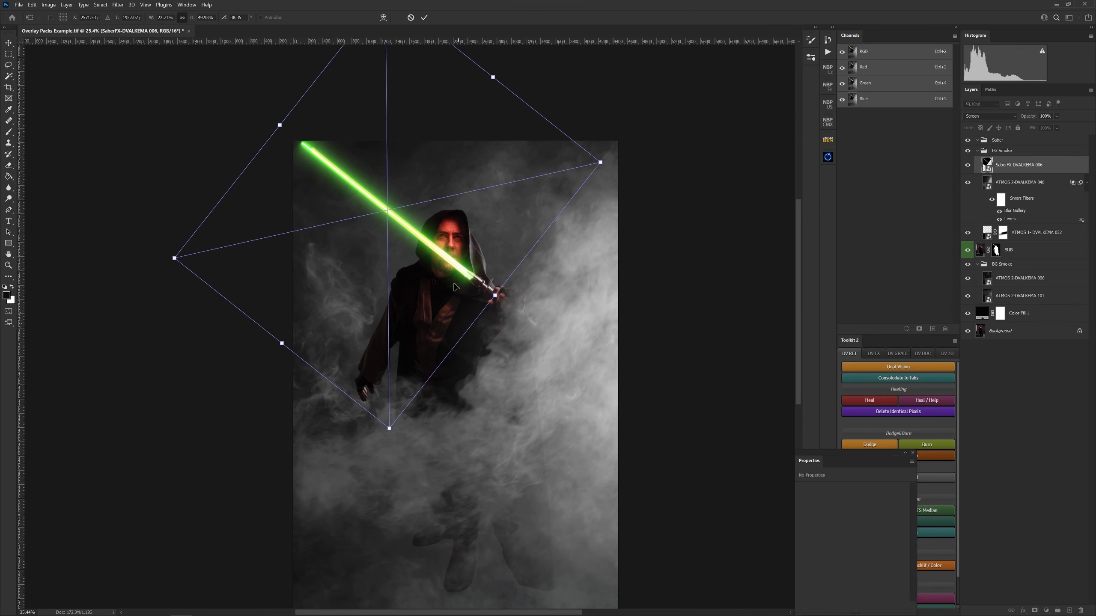
left_click(469, 276, "alt")
left_click_drag(257, 121, 259, 119)
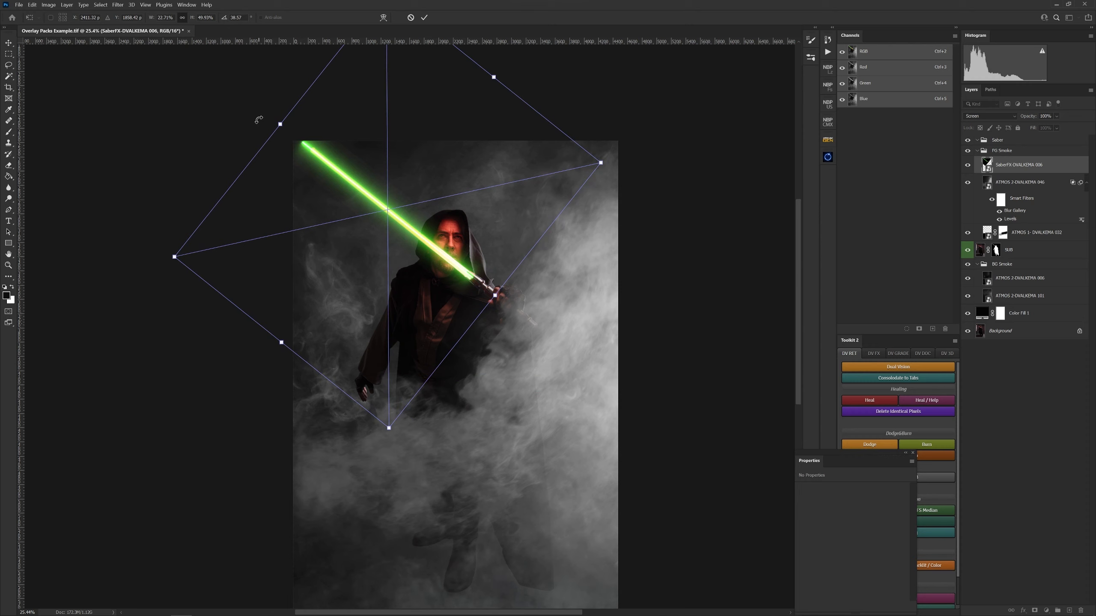
left_click_drag(281, 124, 286, 130)
key("Return")
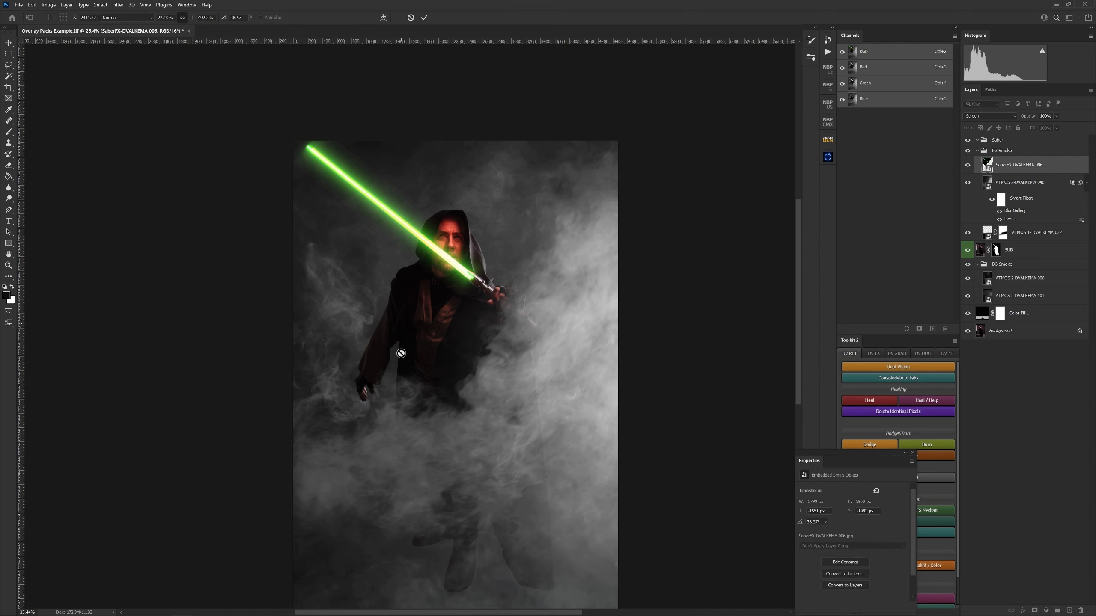
Step: Move the SaberFX-DVALKEMA 006 layer out of FG Smoke and into the Saber group
key("b")
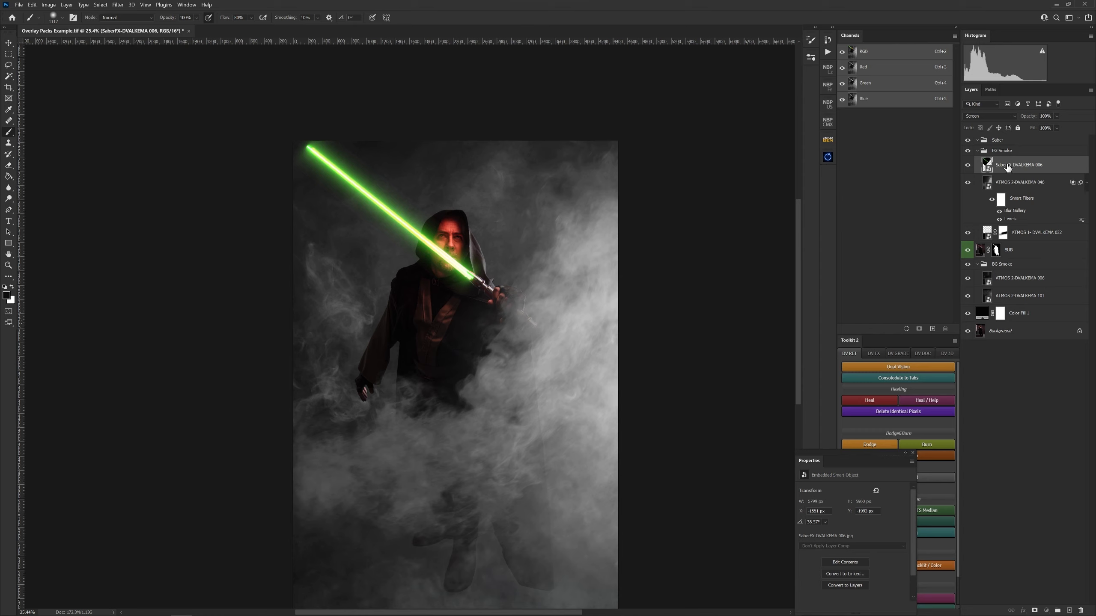
key("ctrl+bracketright")
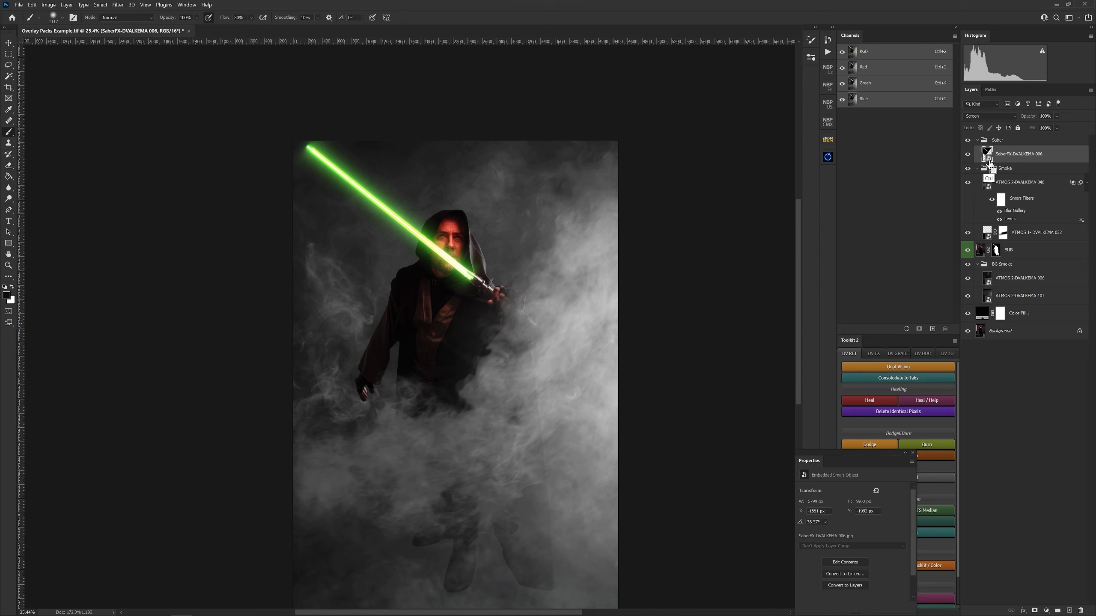
key("alt")
Step: Colorize the saber red with a Hue/Saturation smart filter, using hue 17 and saturation 54
key("ctrl+u")
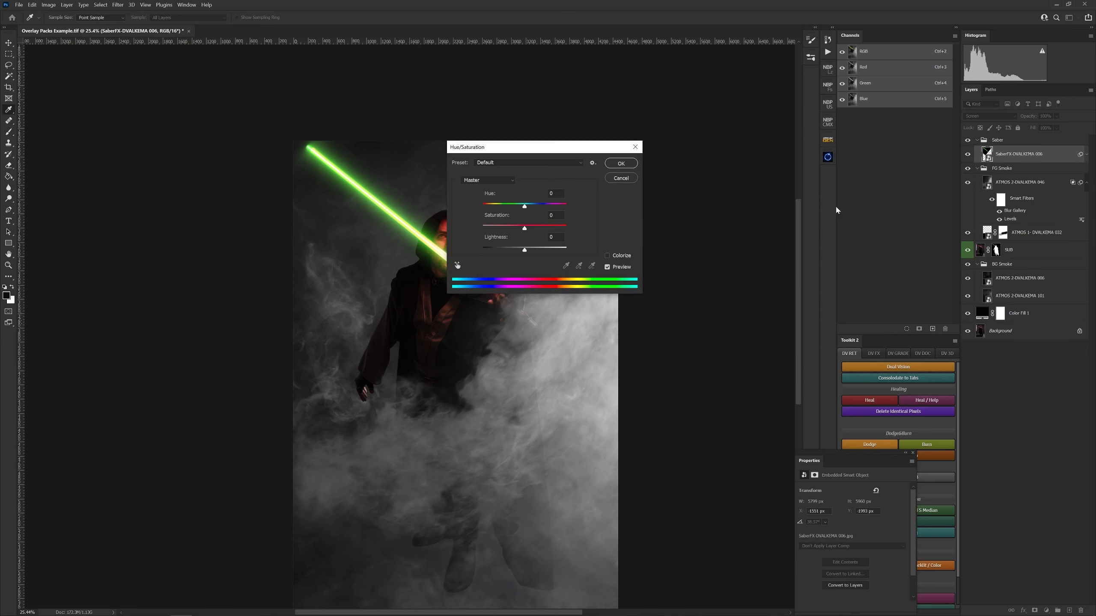
left_click_drag(540, 147, 674, 103)
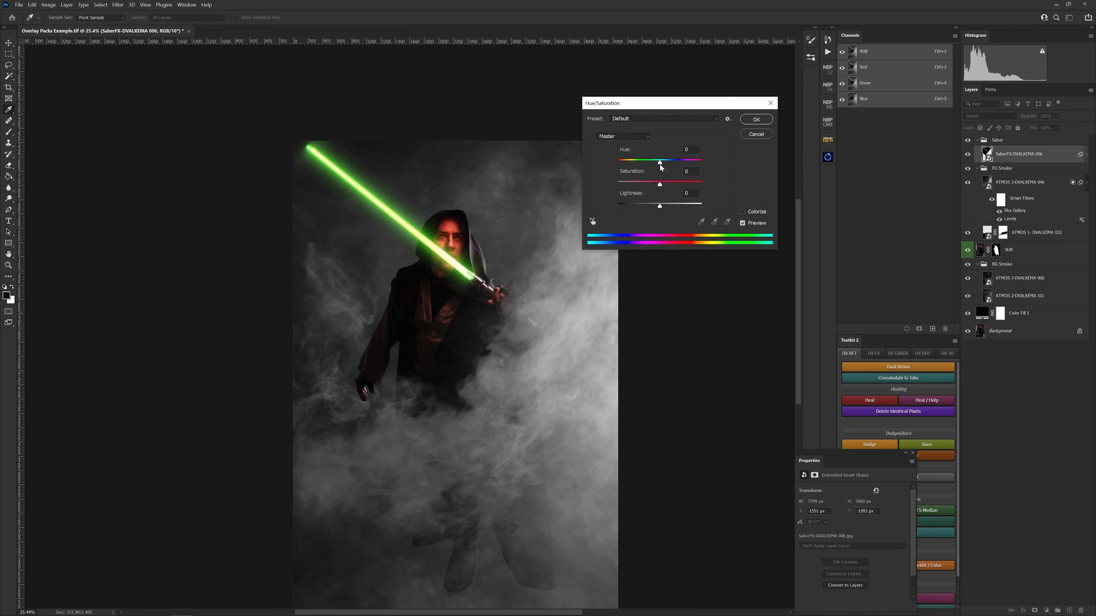
left_click(741, 212)
mouse_move(668, 163)
left_mouse_down()
mouse_move(622, 164)
mouse_move(667, 183)
left_mouse_up()
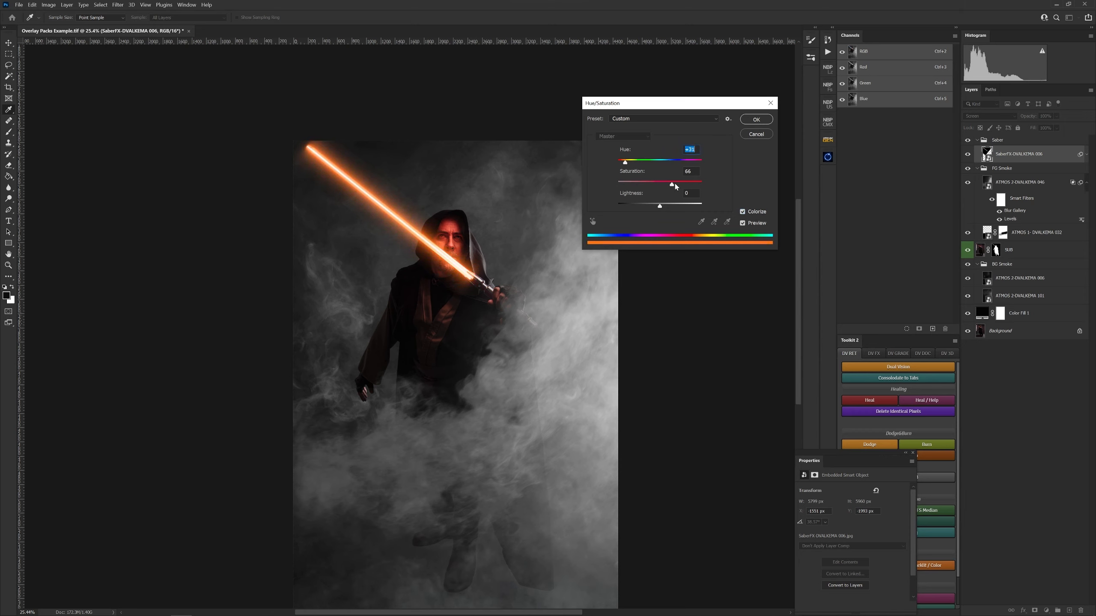
left_click_drag(663, 184, 622, 165)
left_click(756, 120)
key("b")
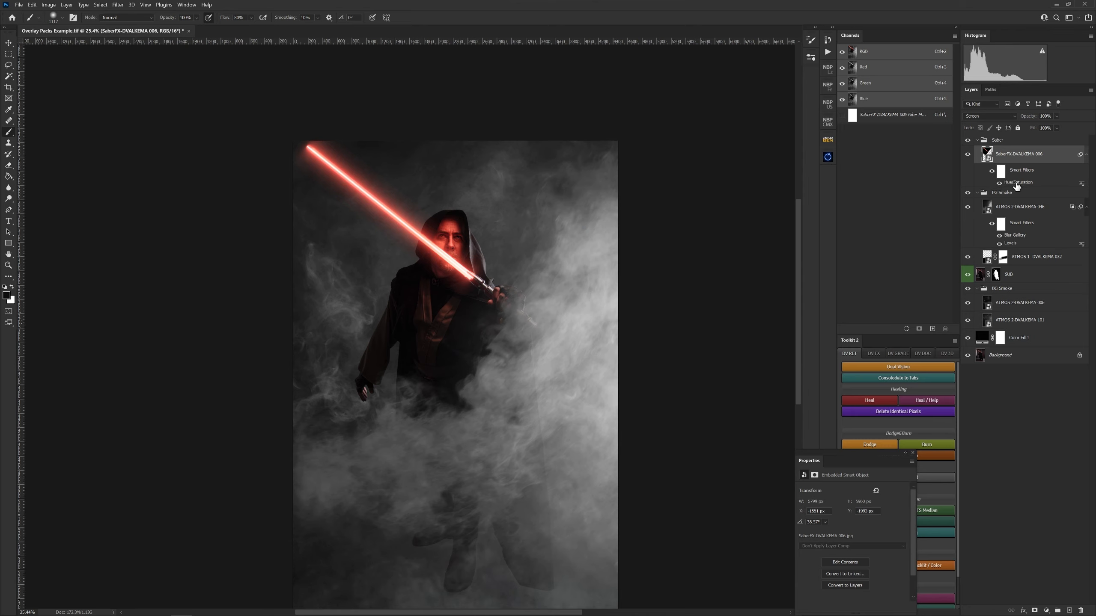
Step: Try a hue of 360 in the saber's existing Hue/Saturation smart filter
double_click(1015, 183)
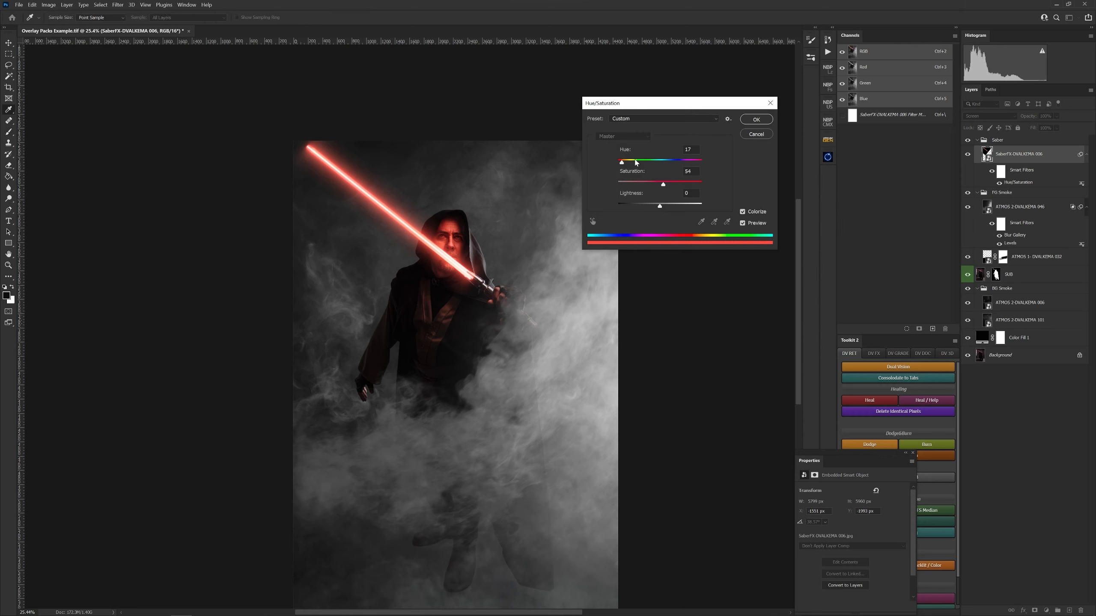
left_click_drag(623, 162, 705, 160)
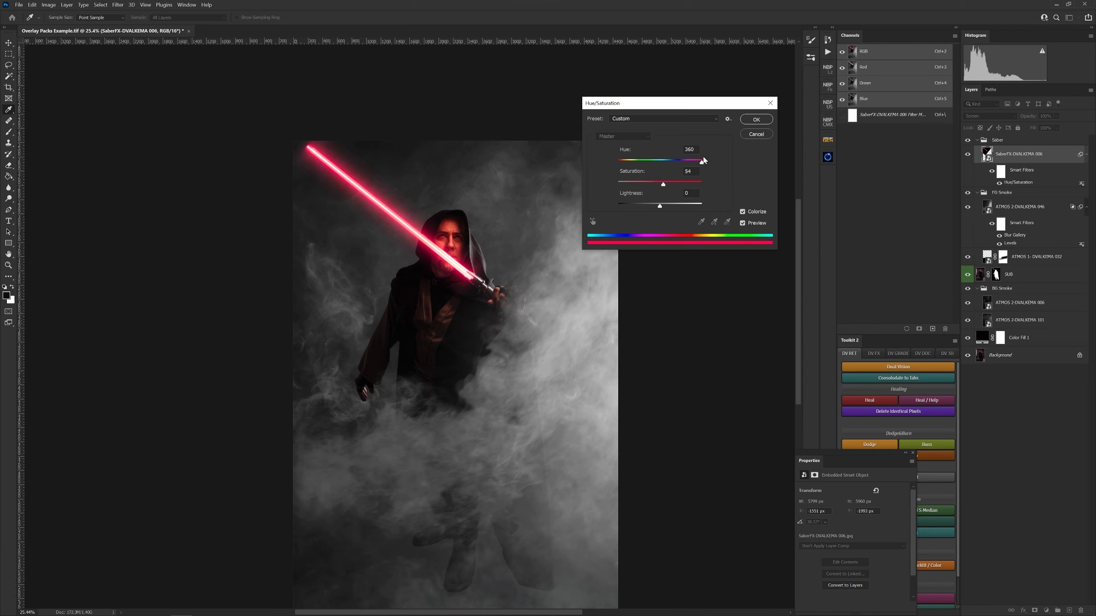
left_click_drag(700, 162, 700, 161)
left_click(755, 134)
Step: Add a Hue/Saturation adjustment layer above the SaberFX-DVALKEMA 006 layer and clip it to the saber
left_click(1086, 154)
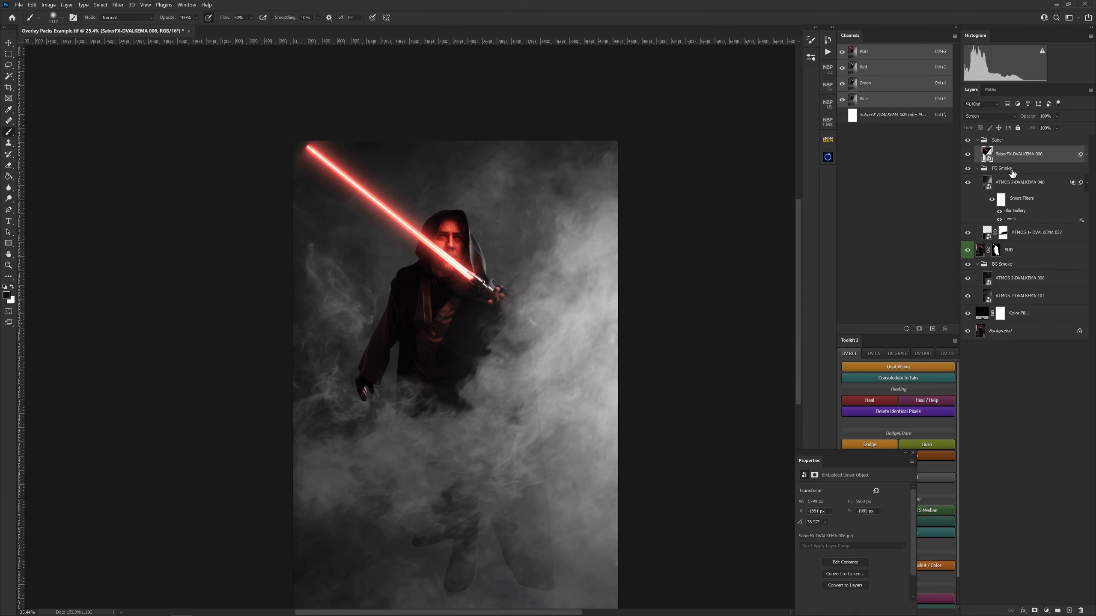
left_click(1047, 609)
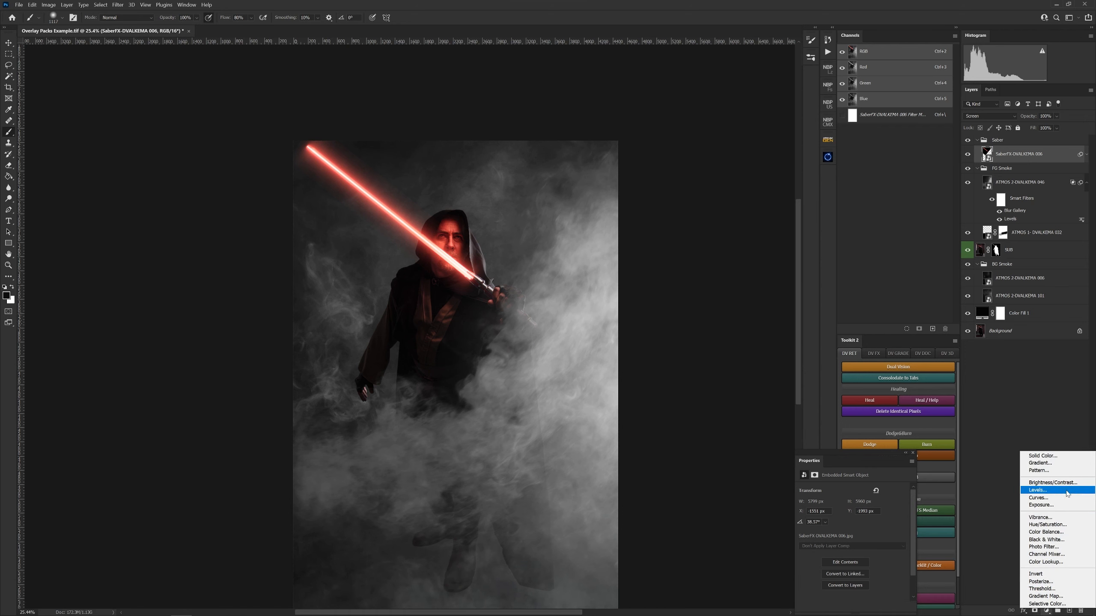
left_click(1049, 525)
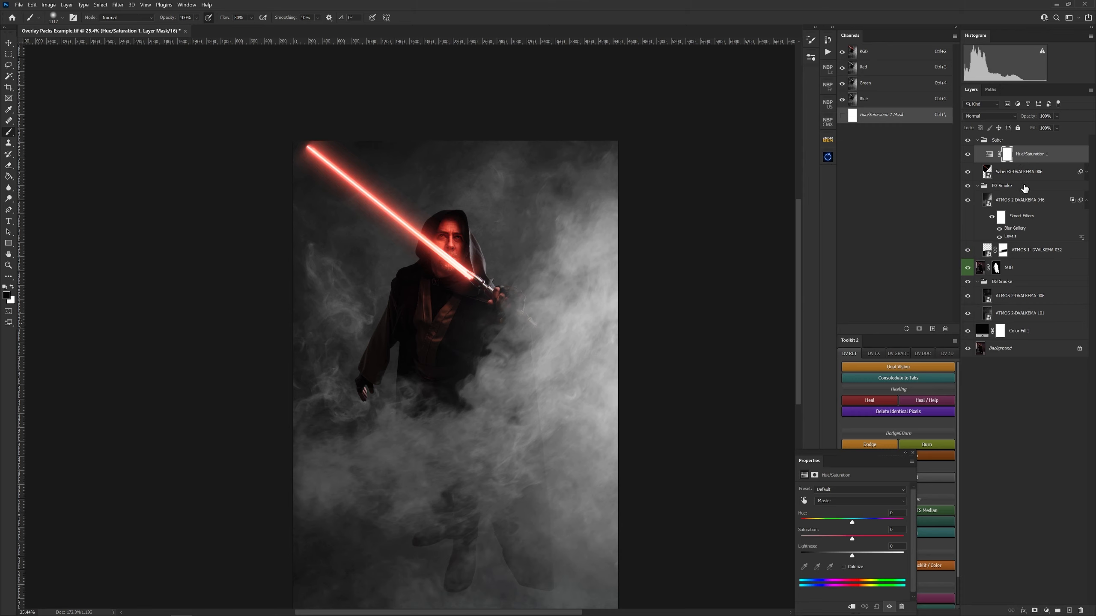
left_click(1049, 611)
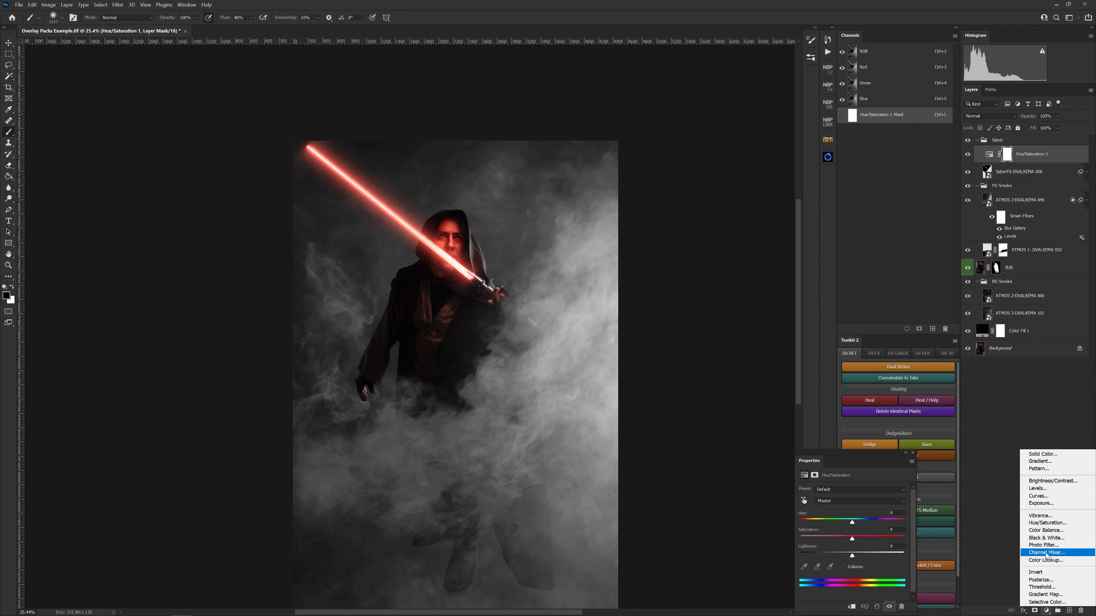
left_click(1035, 162)
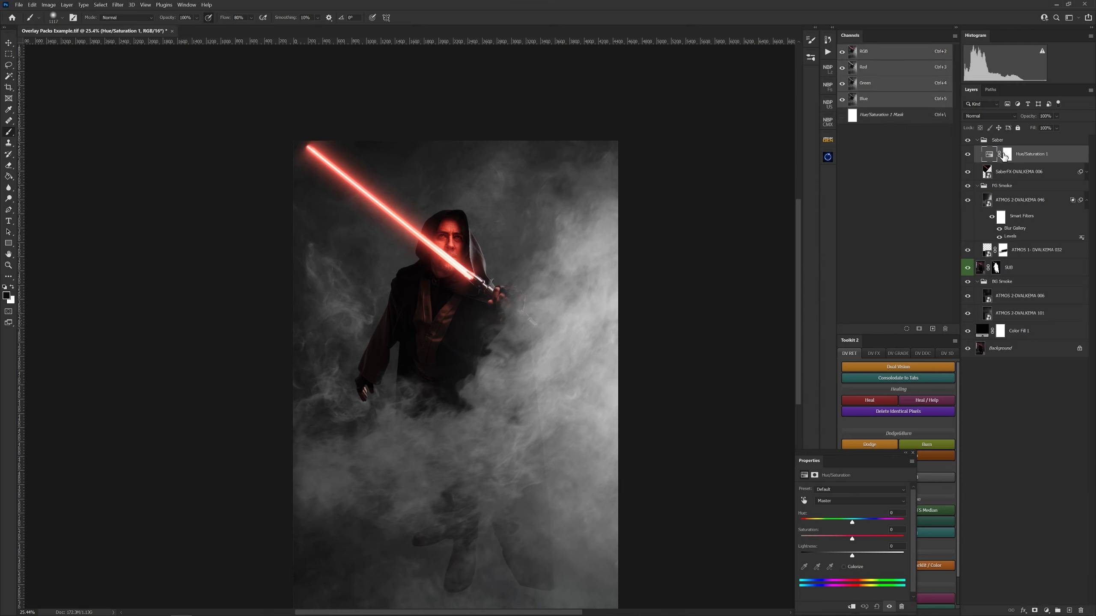
left_click(1022, 160, "alt")
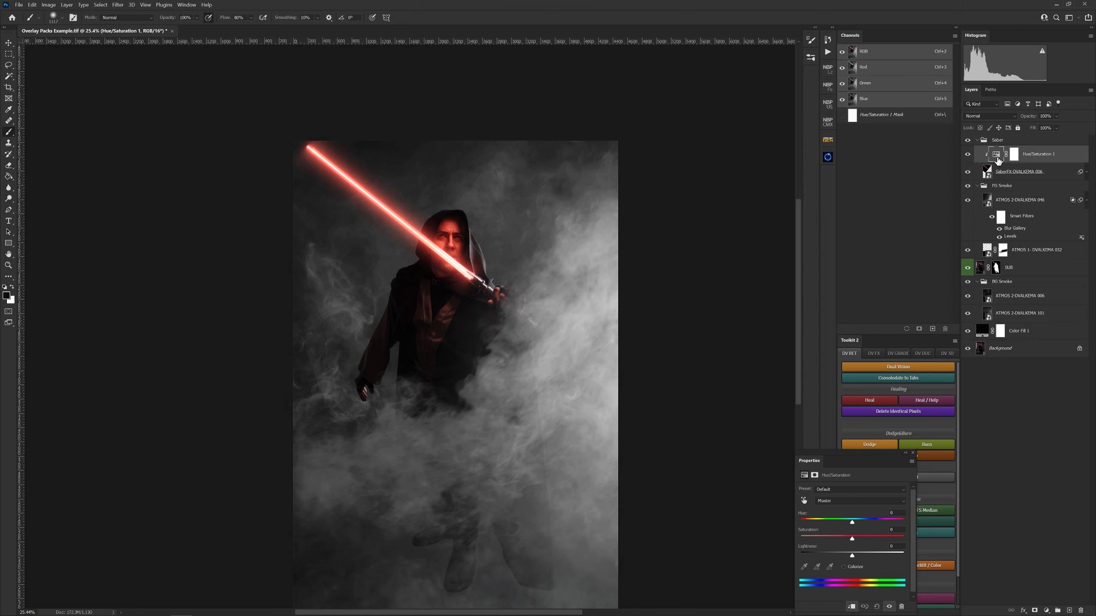
Step: Try recolouring the saber to cyan by shifting the clipped adjustment layer's hue to about -175
left_click_drag(817, 461, 697, 229)
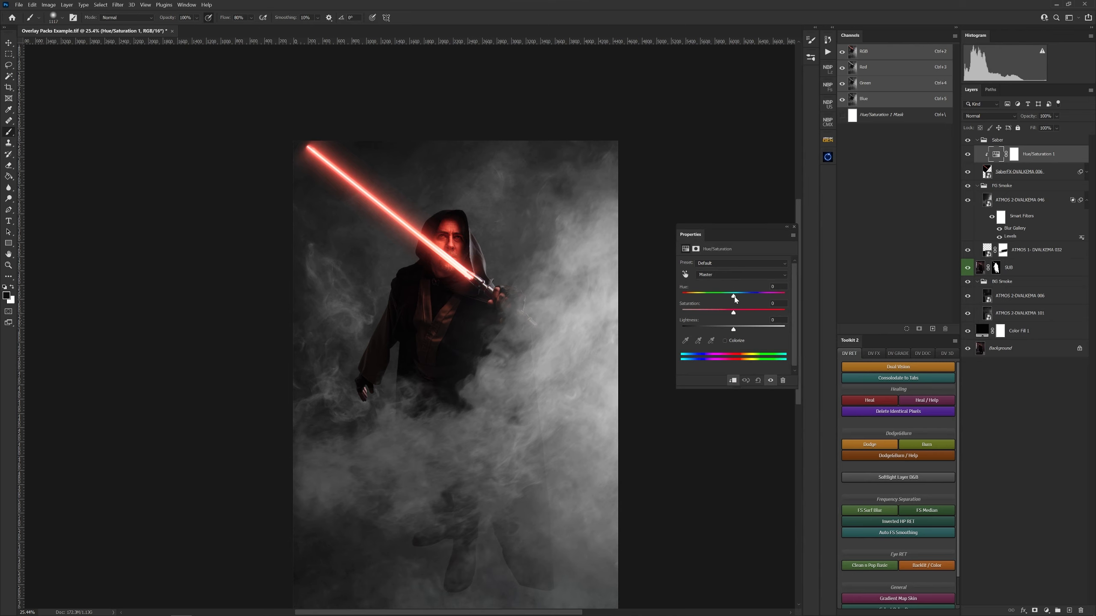
left_click_drag(734, 298, 762, 296)
left_click_drag(771, 290, 683, 302)
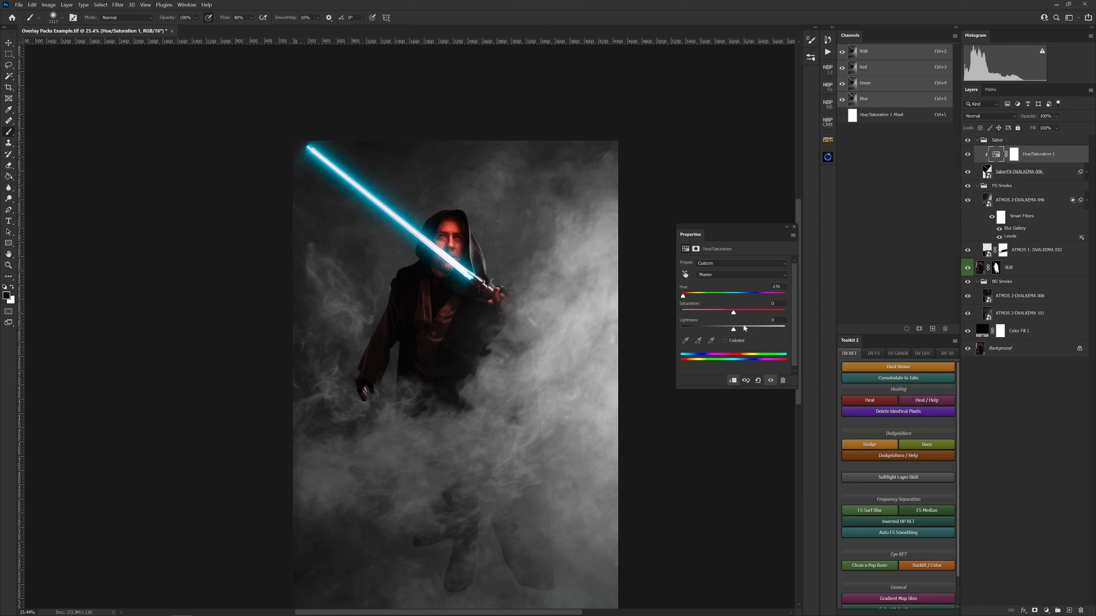
Step: Colorize the clipped Hue/Saturation adjustment with a red hue and set its saturation to 72
left_click(733, 341)
left_click_drag(748, 294, 683, 299)
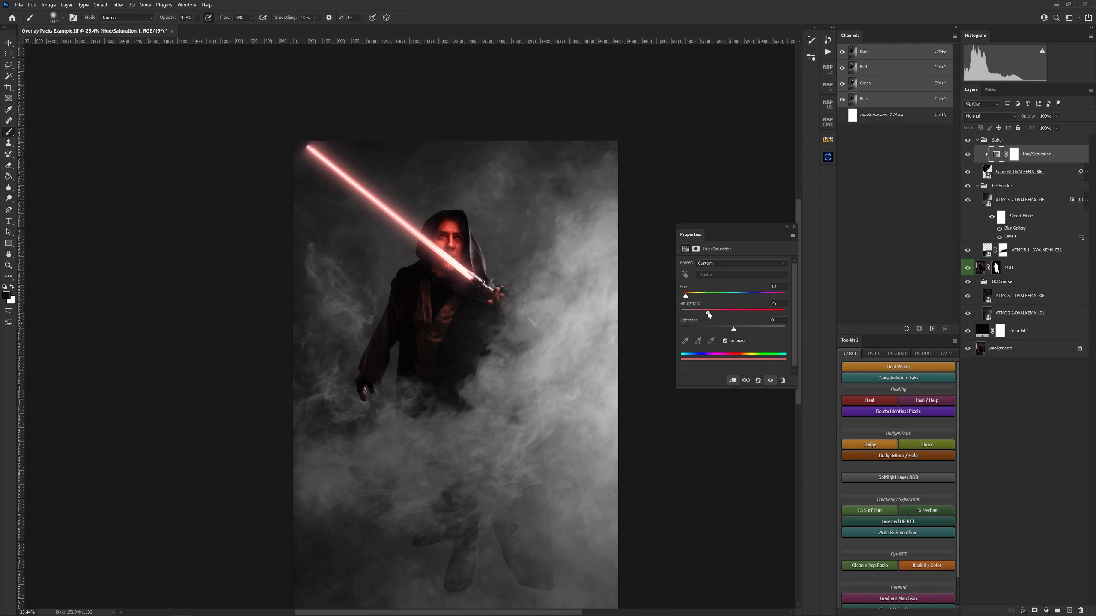
left_click_drag(734, 312, 757, 311)
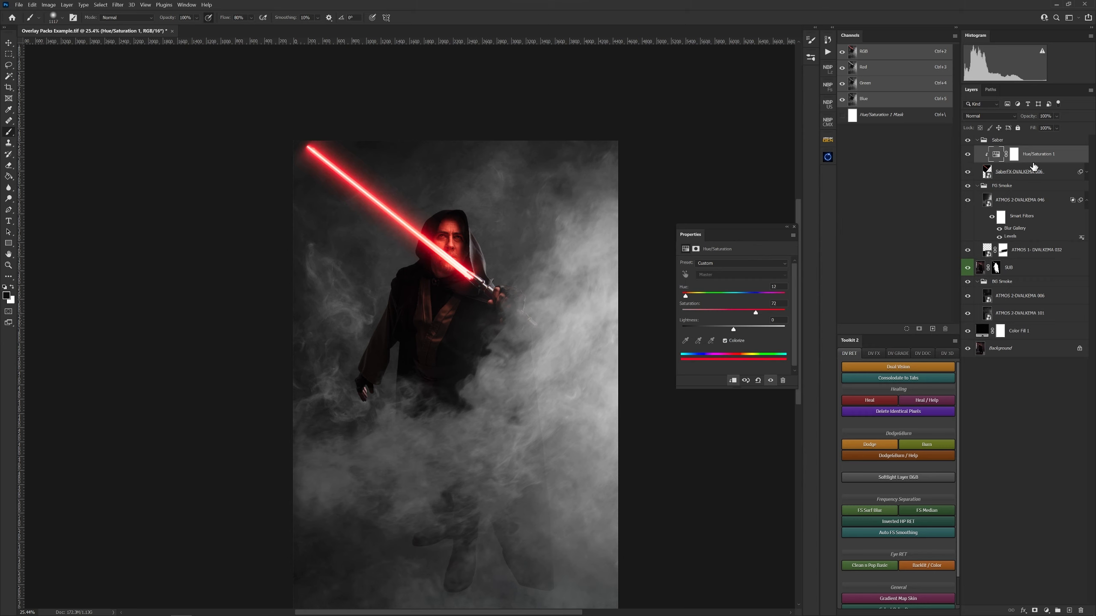
Step: Toggle the clipped Hue/Saturation layer's visibility to compare the saber's colour with and without the adjustment
left_click(969, 154)
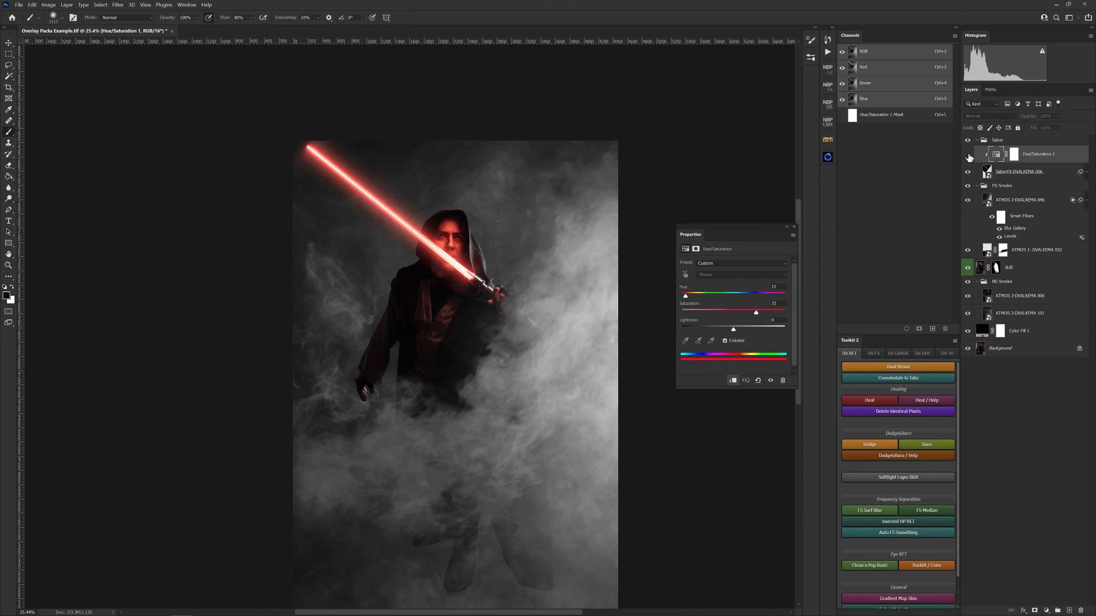
left_click(969, 155)
left_click(968, 154)
left_click(968, 155)
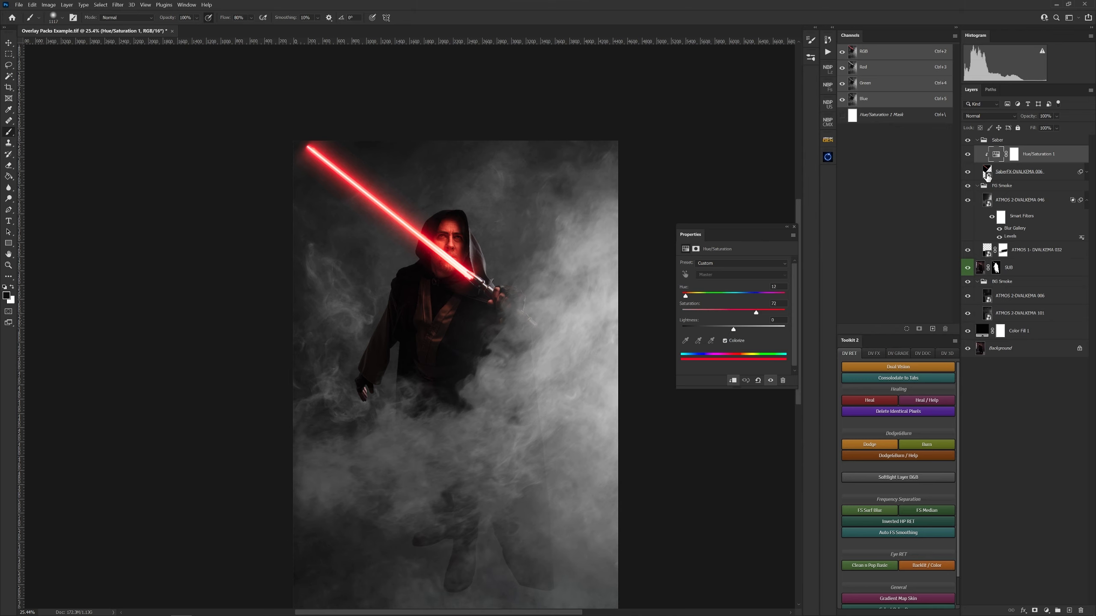
Step: Collapse the Saber and FG Smoke groups and hide both of them
left_click(982, 142)
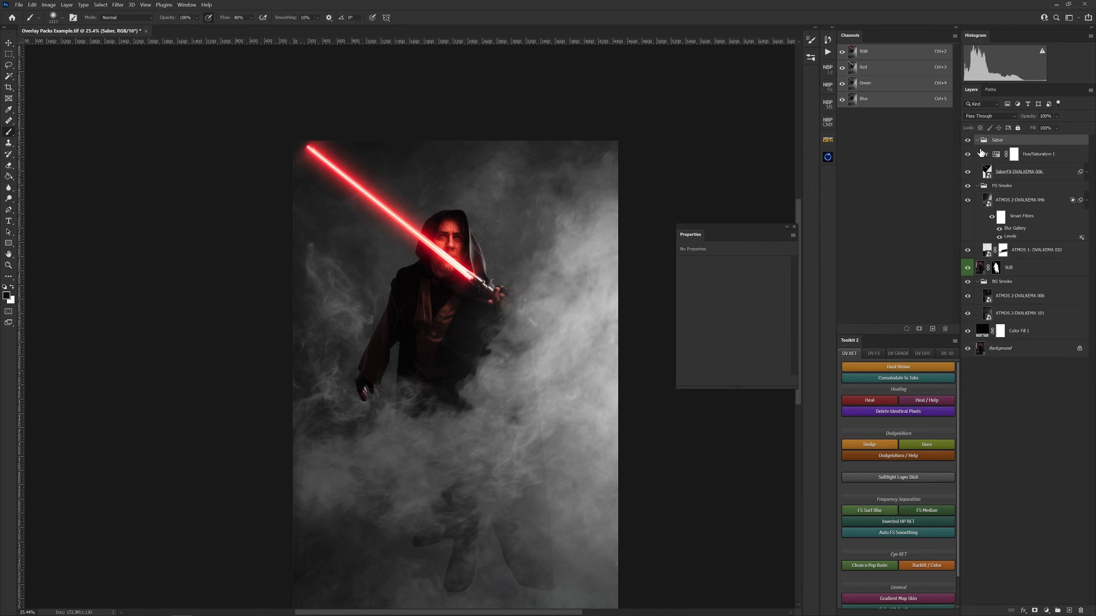
left_click(978, 140)
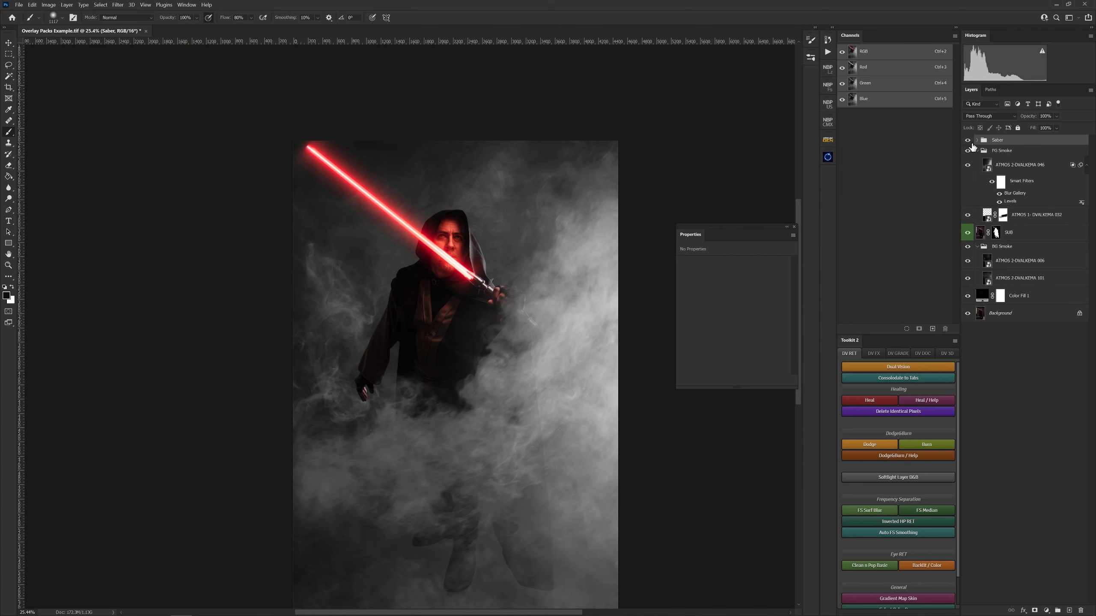
left_click_drag(565, 296, 573, 252)
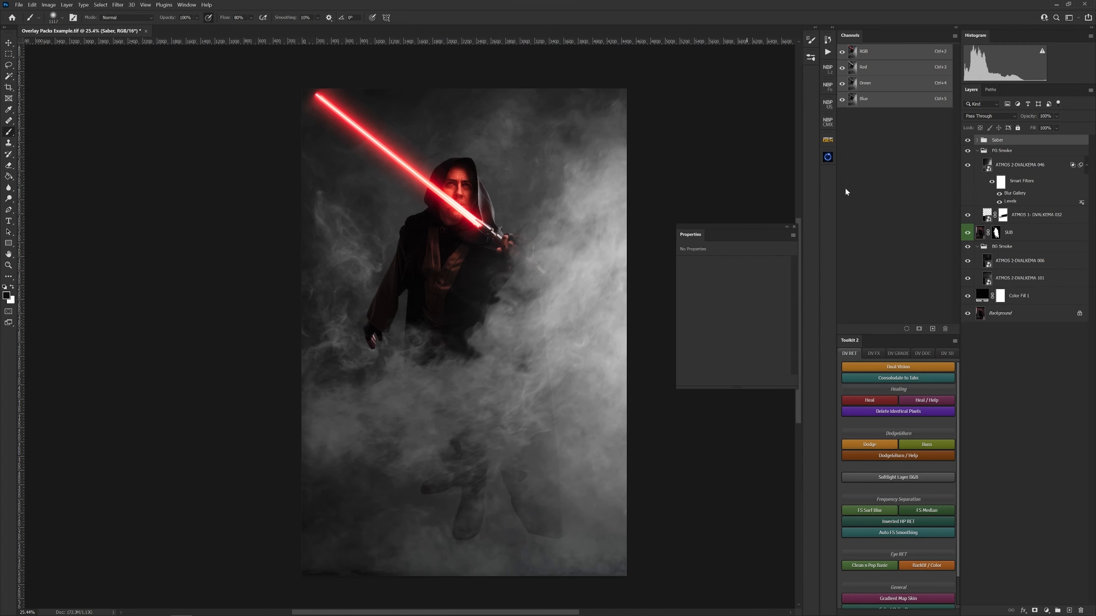
left_click(1014, 261)
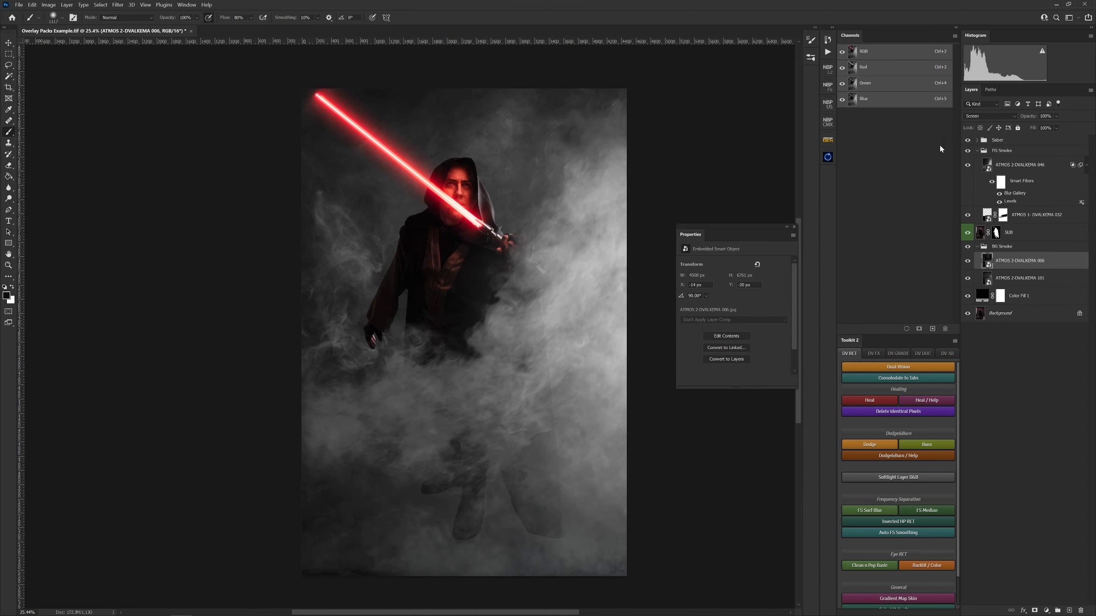
left_click(977, 151)
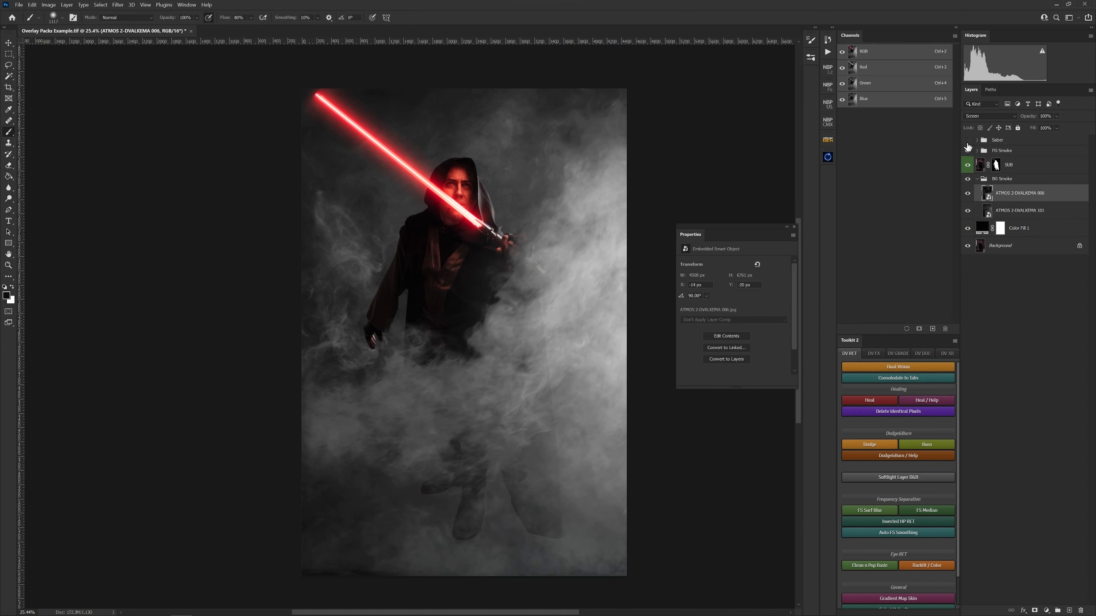
left_click(968, 151)
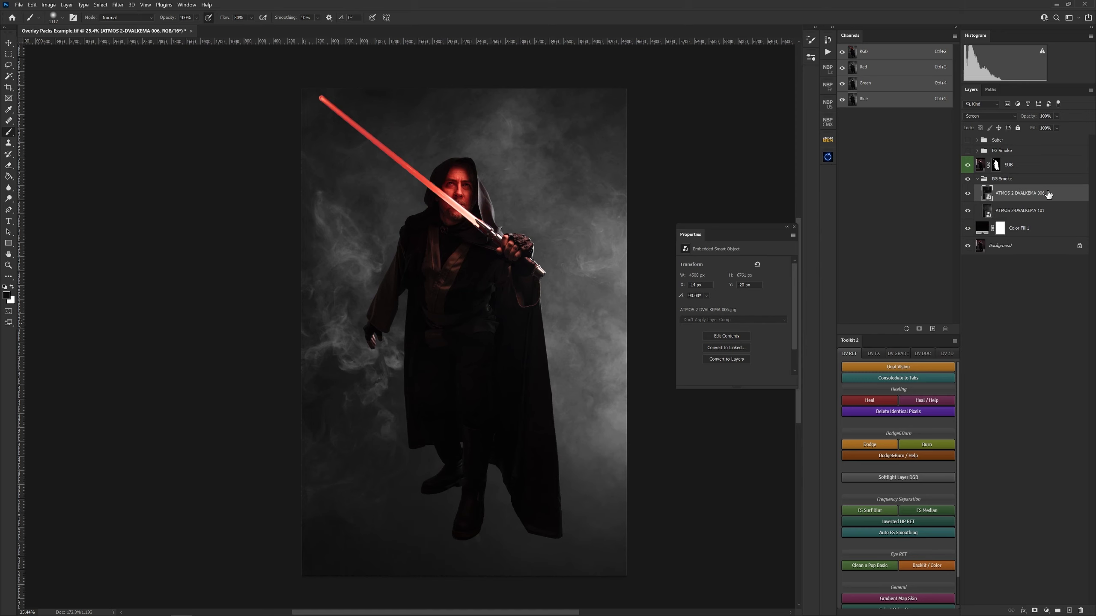
Step: Colorize the ATMOS 2-DVALKEMA 006 smoke at hue 206 and saturation 16, and copy its smart filter to ATMOS 2-DVALKEMA 101
key("ctrl+u")
left_click(743, 212)
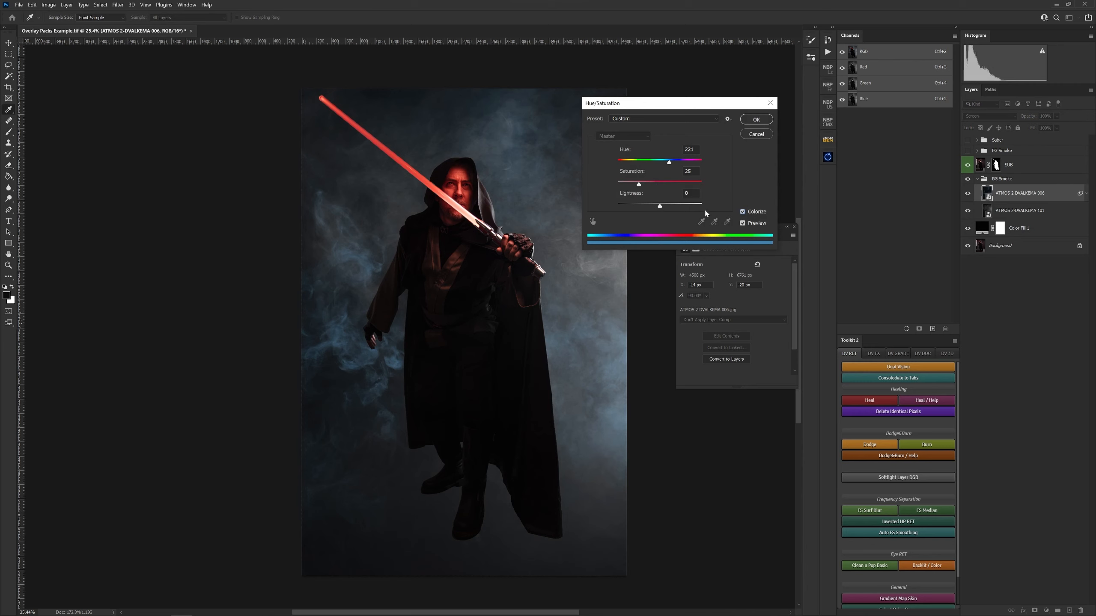
left_click_drag(668, 162, 667, 167)
left_click(756, 120)
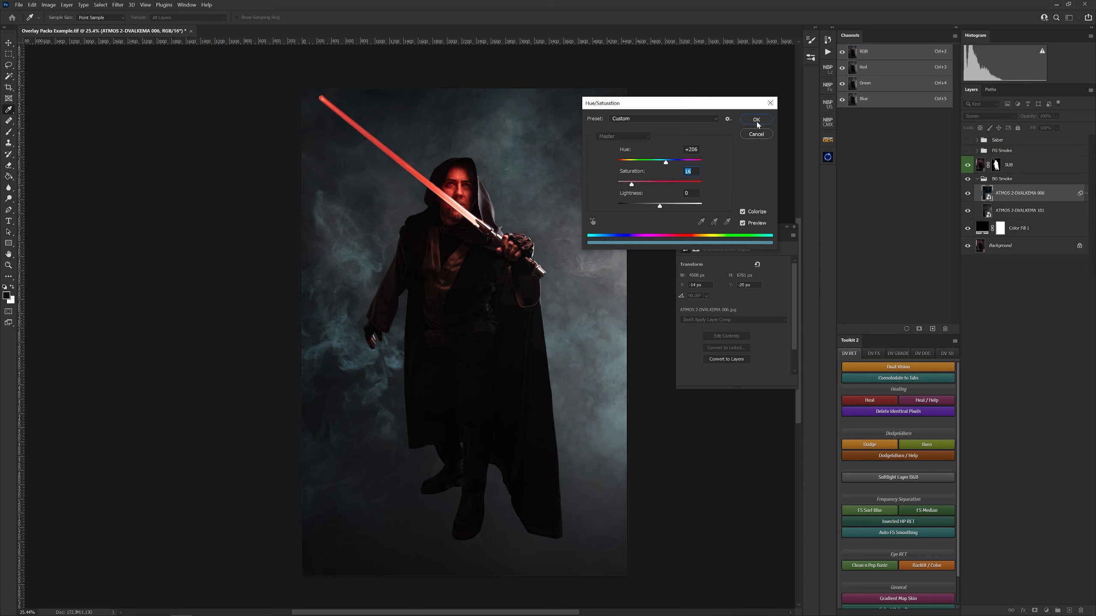
left_click(1086, 194)
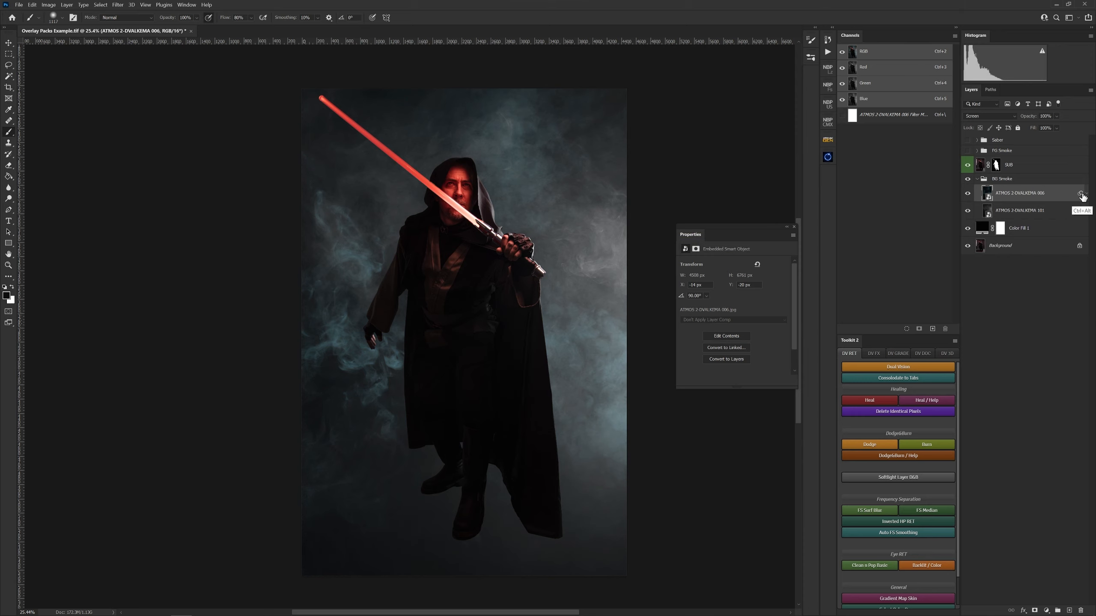
left_click_drag(1081, 196, 1079, 212)
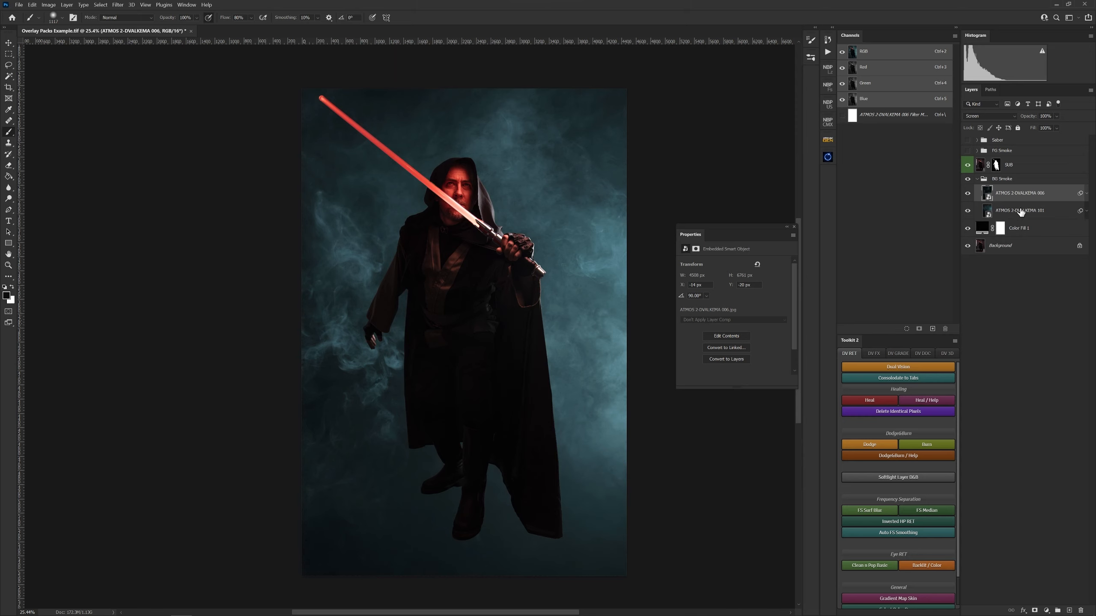
Step: Clear the smart filters from the ATMOS 2-DVALKEMA 006 and ATMOS 2-DVALKEMA 101 layers
right_click(1080, 195)
left_click(1052, 210)
right_click(1081, 211)
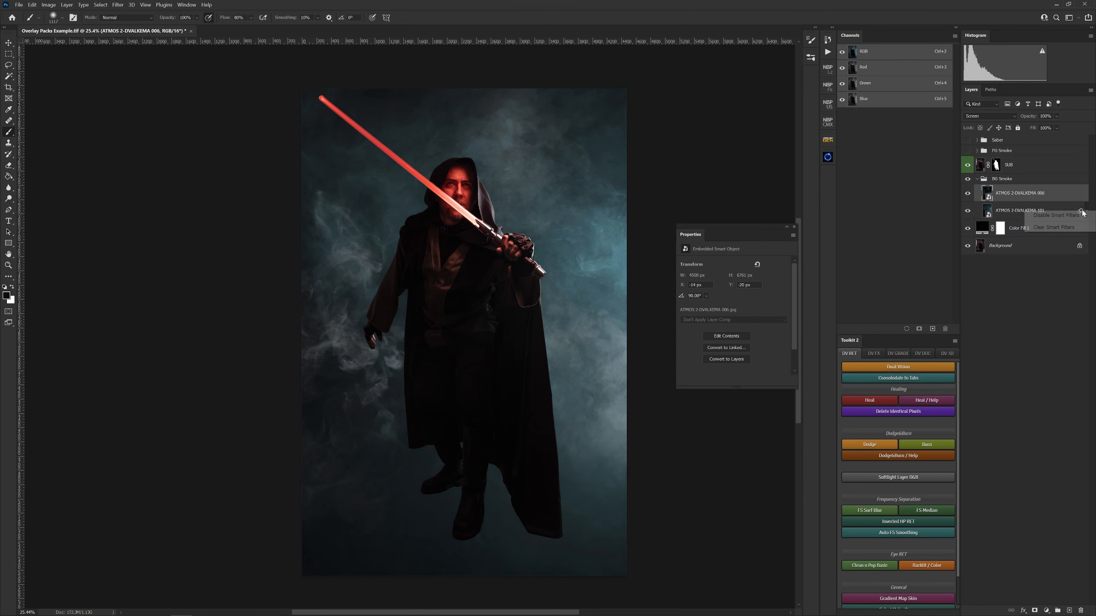
left_click(1054, 227)
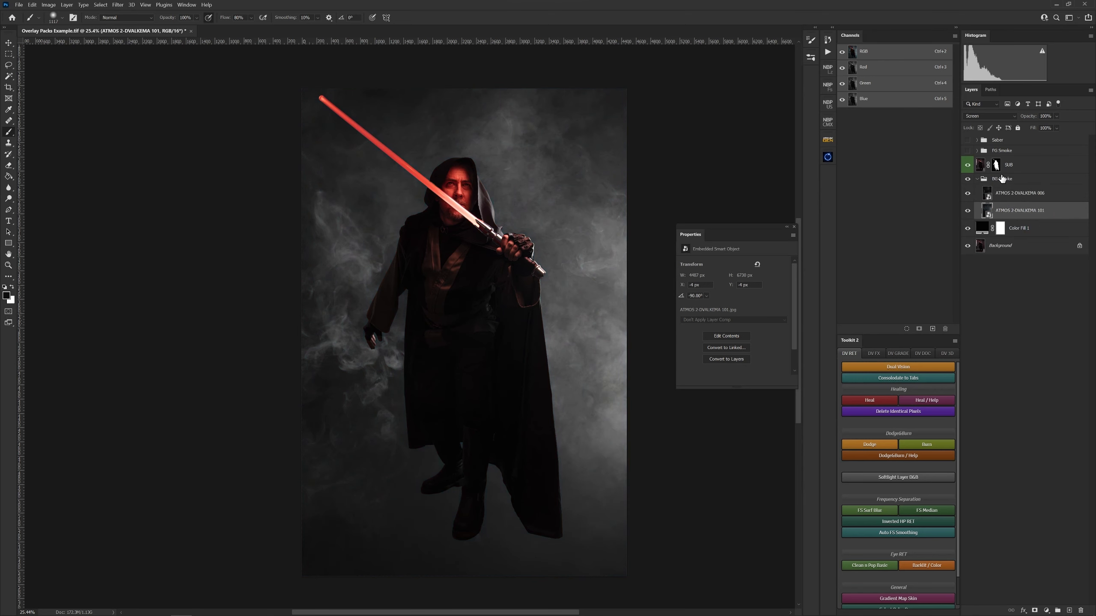
Step: Set the BG Smoke group's blend mode to Screen
left_click(1009, 198)
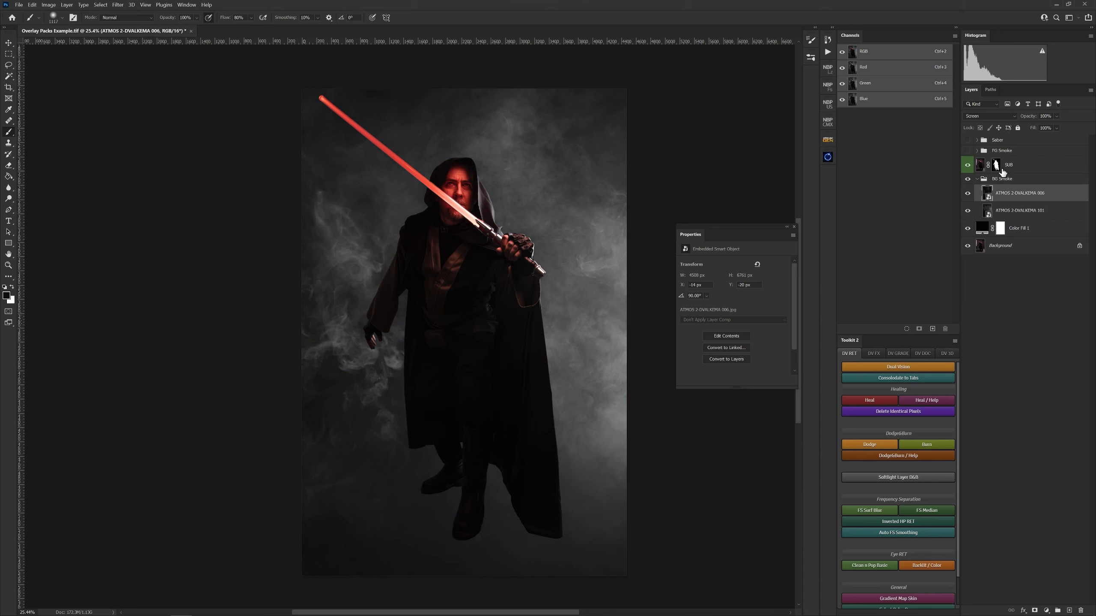
left_click(1004, 181)
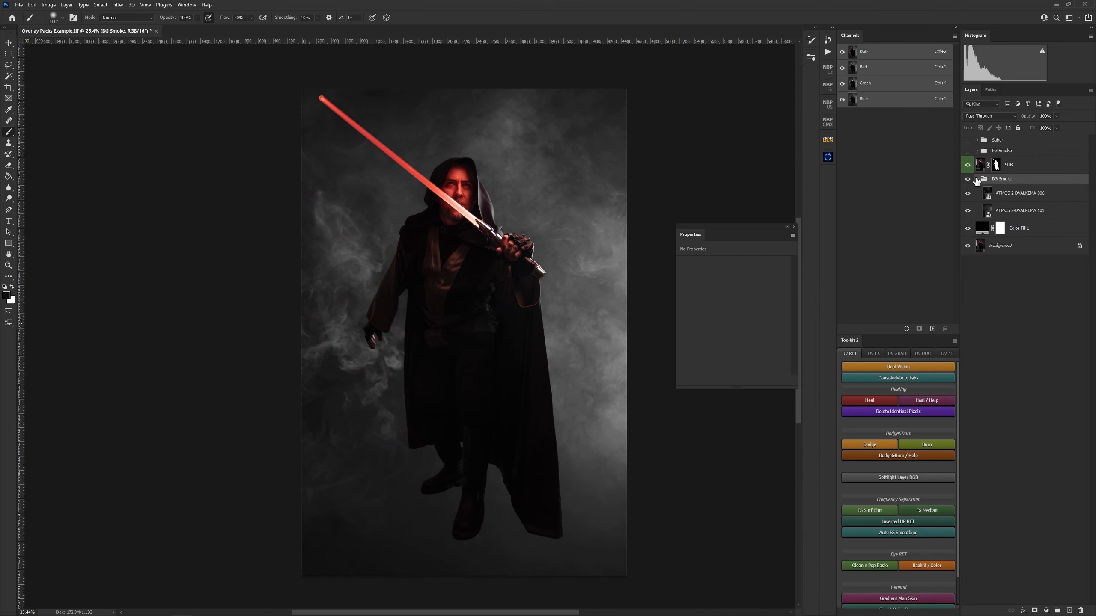
left_click(991, 120)
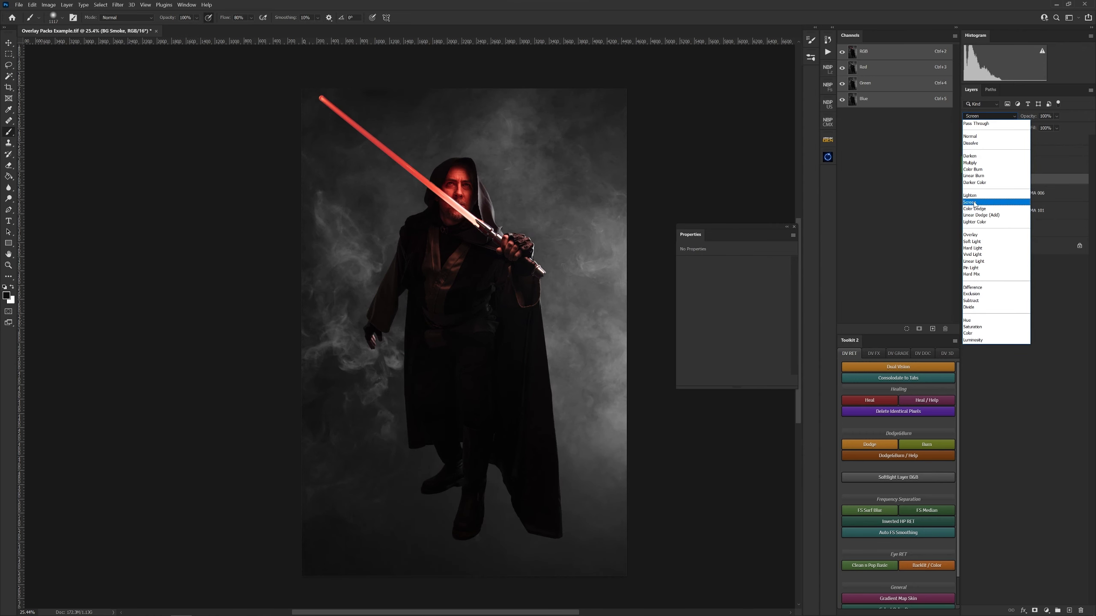
left_click(975, 203)
Step: Add a Hue/Saturation adjustment layer above ATMOS 2-DVALKEMA 006 inside the BG Smoke group
left_click(1005, 200)
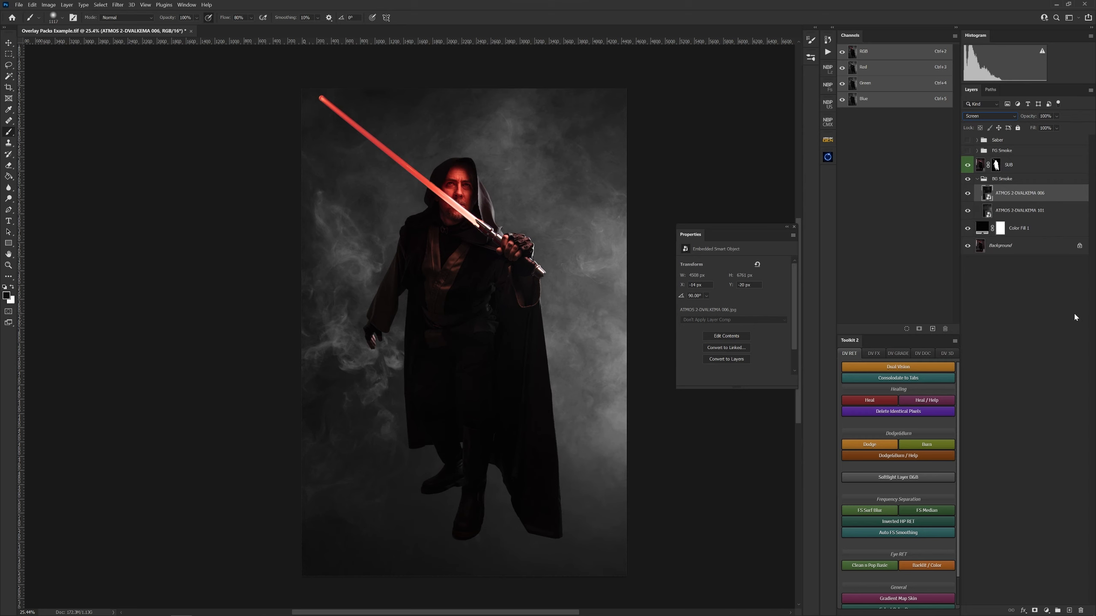
left_click(1047, 610)
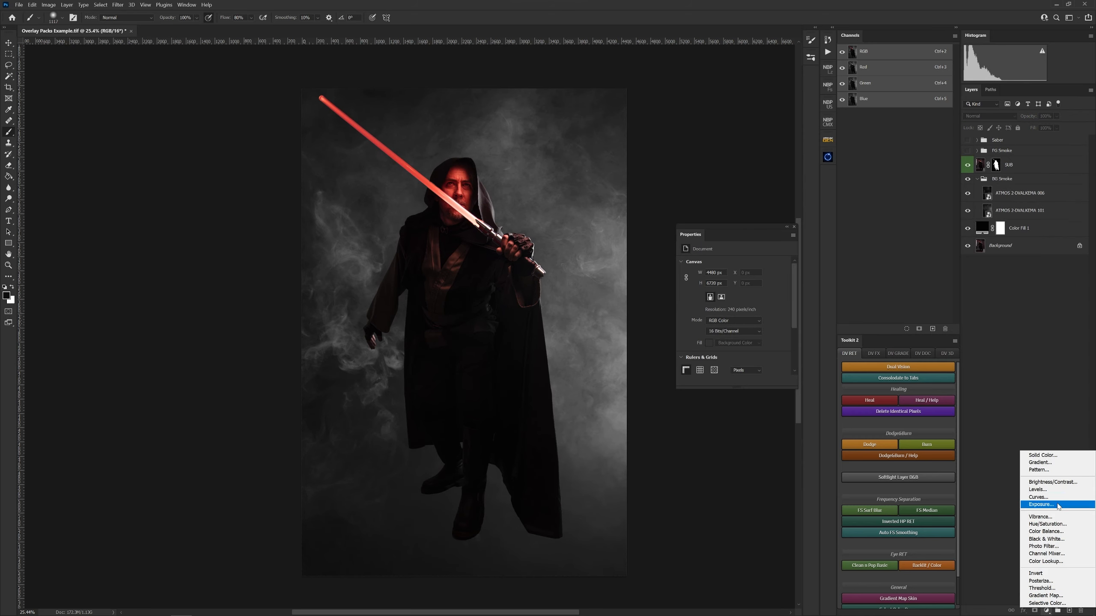
left_click(1049, 524)
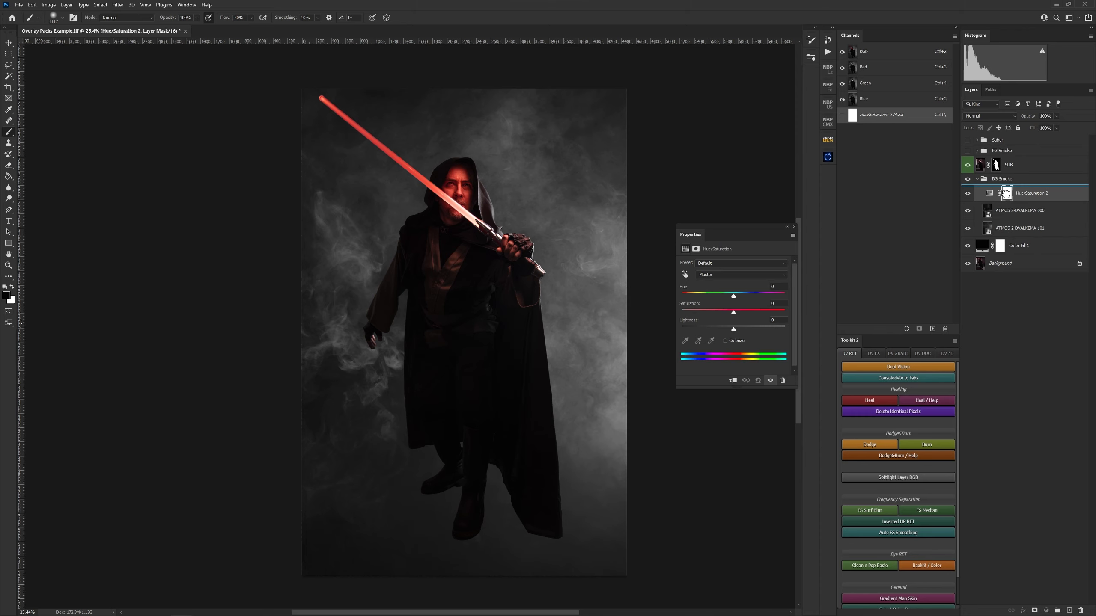
Step: Move the FG Smoke group out of the BG Smoke group, back above the SUB layer, and reselect the new Hue/Saturation layer
left_click_drag(1006, 193, 1003, 201)
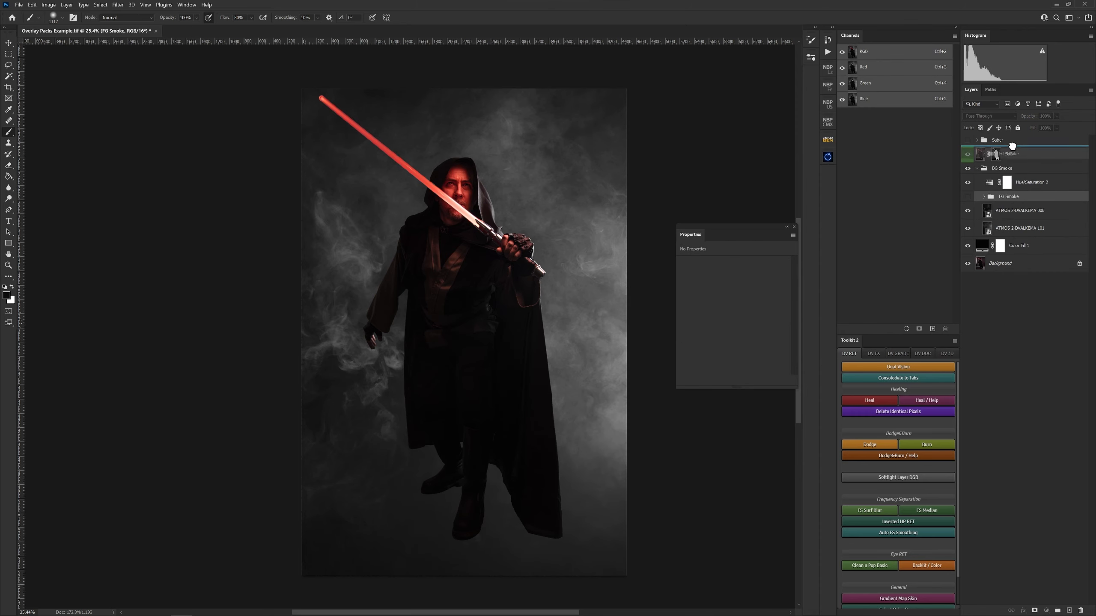
left_click_drag(1012, 148, 1011, 148)
left_click(1012, 196)
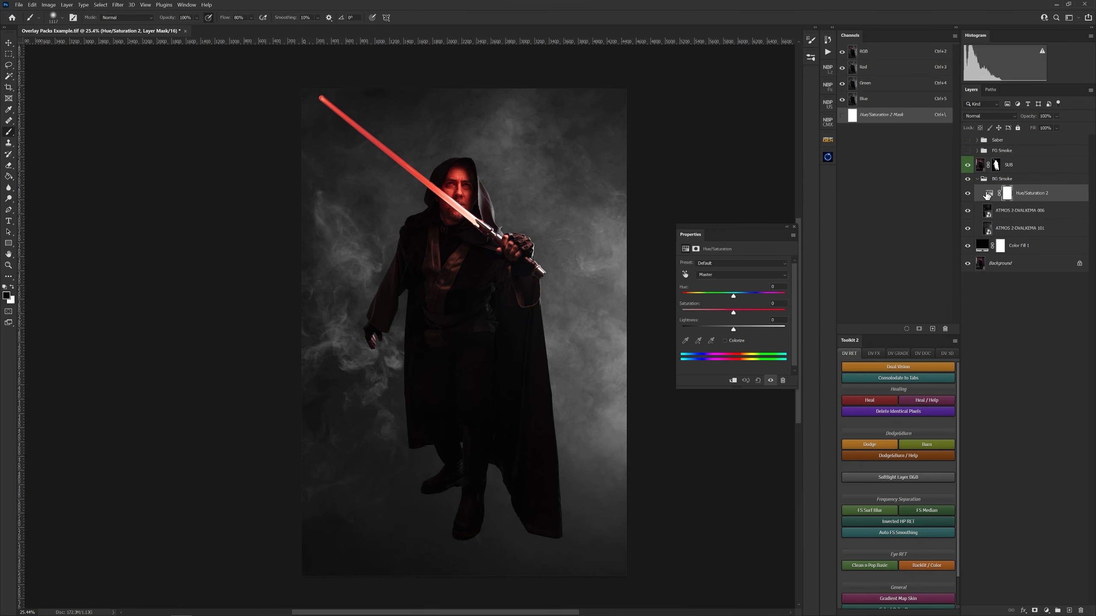
Step: Colorize the BG Smoke group's Hue/Saturation adjustment in teal with the hue at 171
left_click(988, 194)
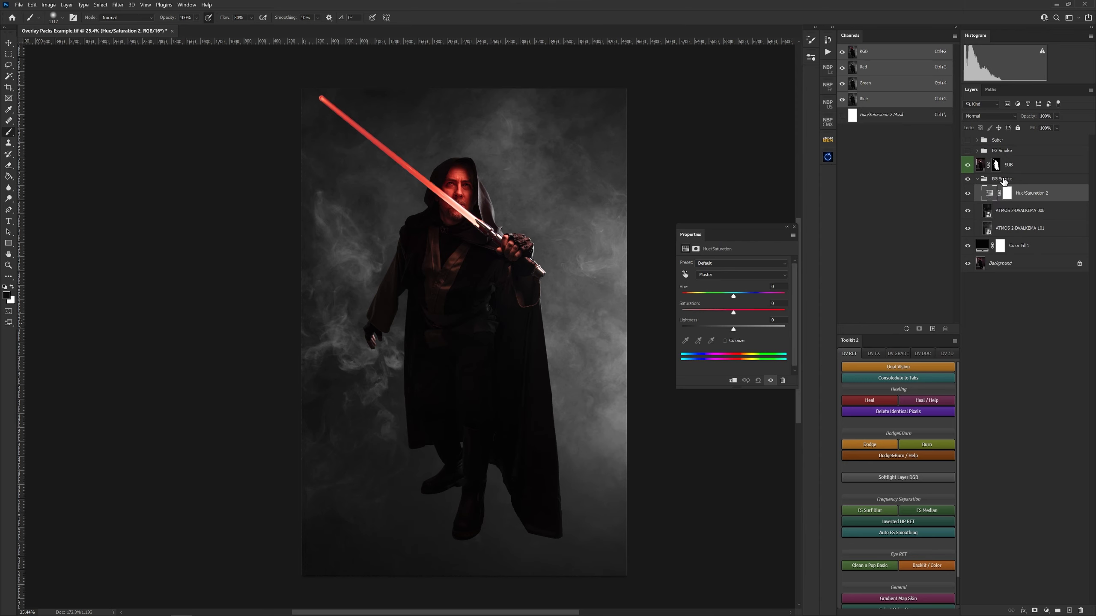
left_click(1002, 180)
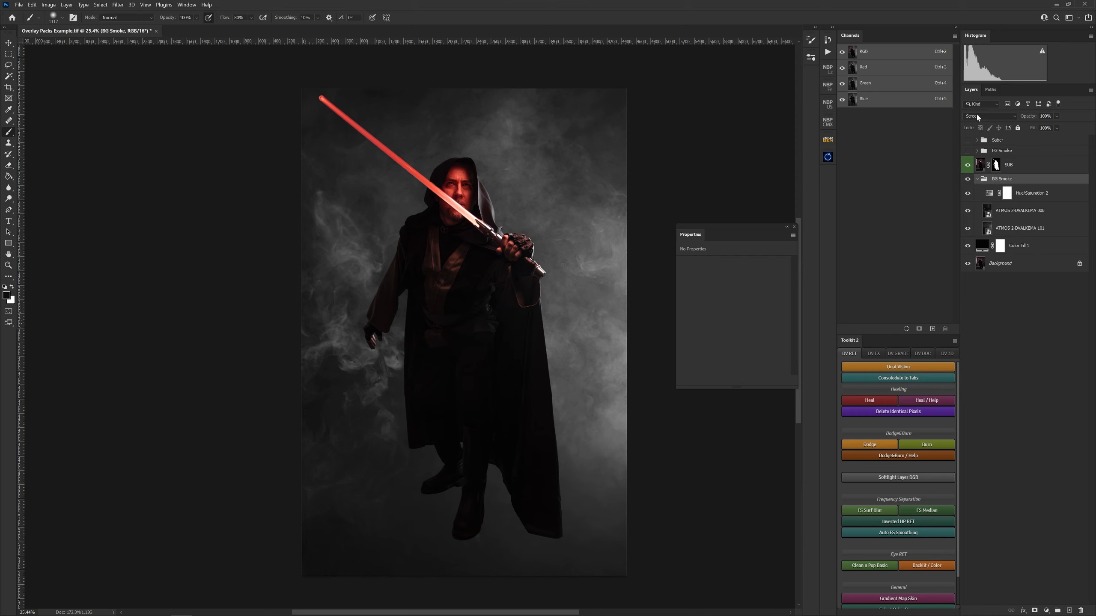
left_click(1007, 193)
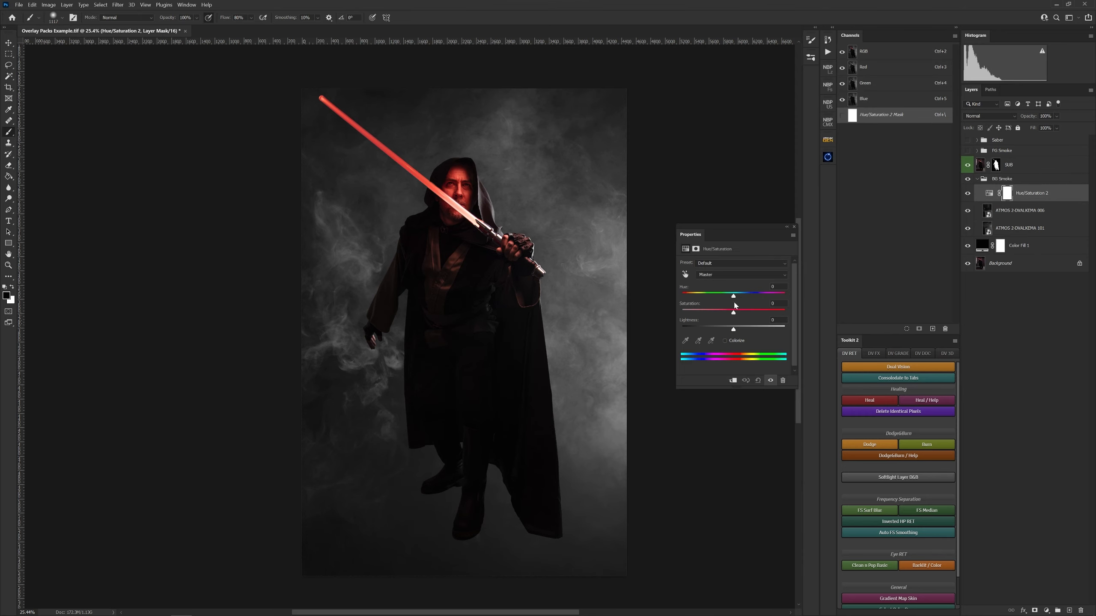
left_click(728, 341)
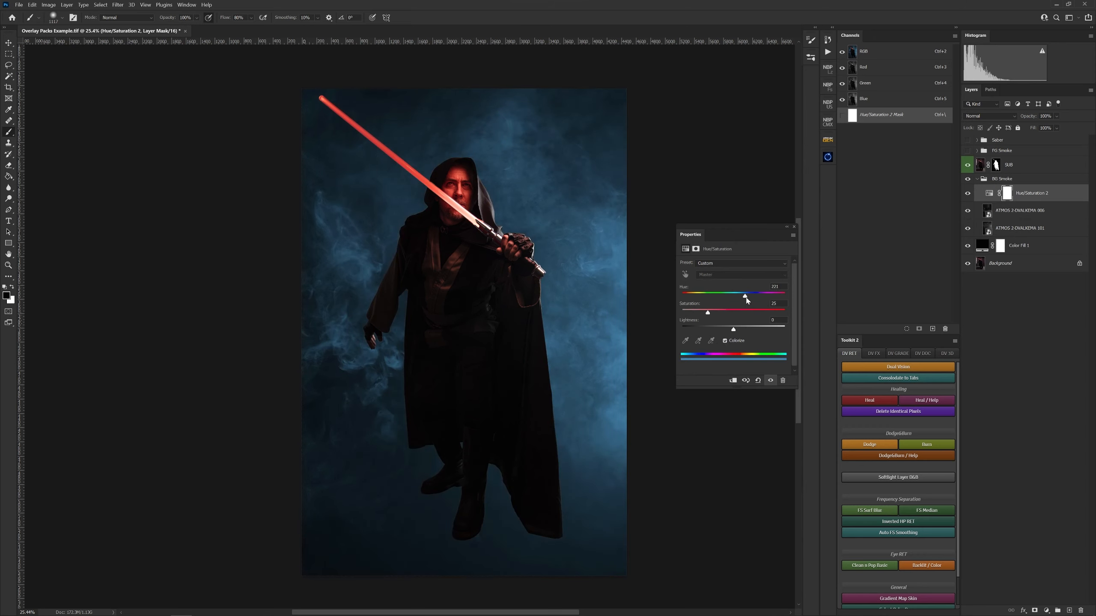
mouse_move(747, 298)
left_mouse_down()
mouse_move(718, 296)
mouse_move(767, 288)
mouse_move(720, 295)
mouse_move(732, 294)
left_mouse_up()
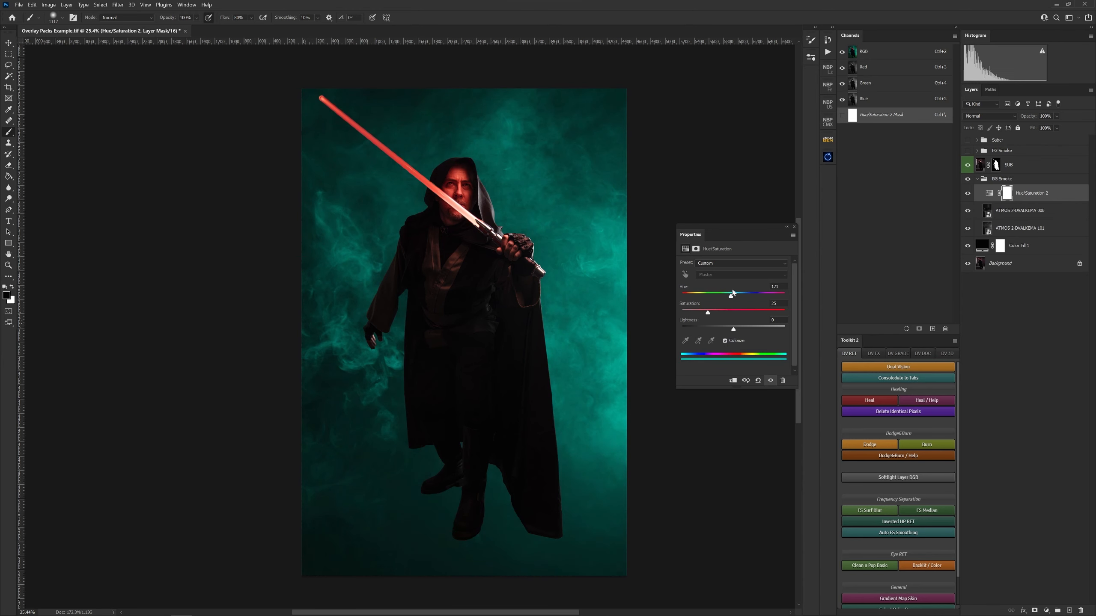
Step: Expand the FG Smoke group, collapse the smart filters of ATMOS 2-DVALKEMA 046 and make the group visible again
left_click(986, 151)
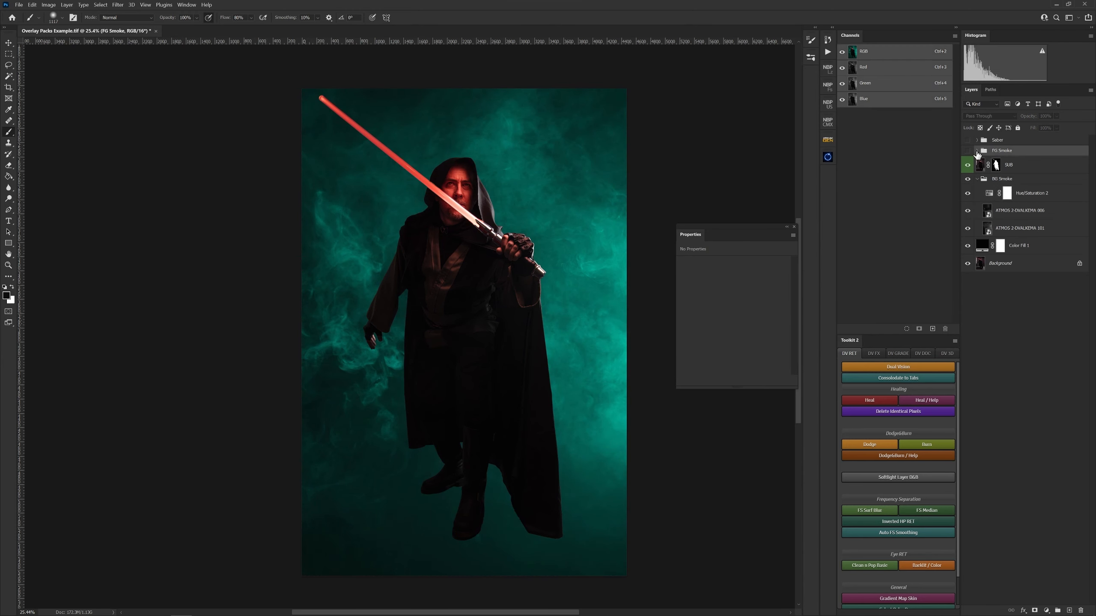
left_click(978, 151)
left_click(1000, 165)
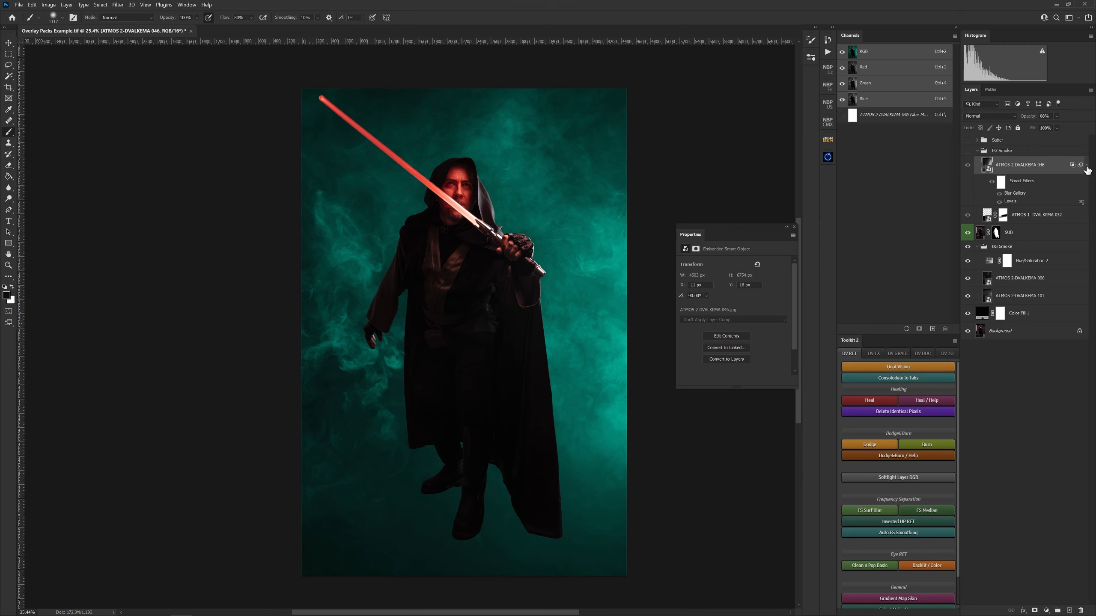
left_click(1086, 165)
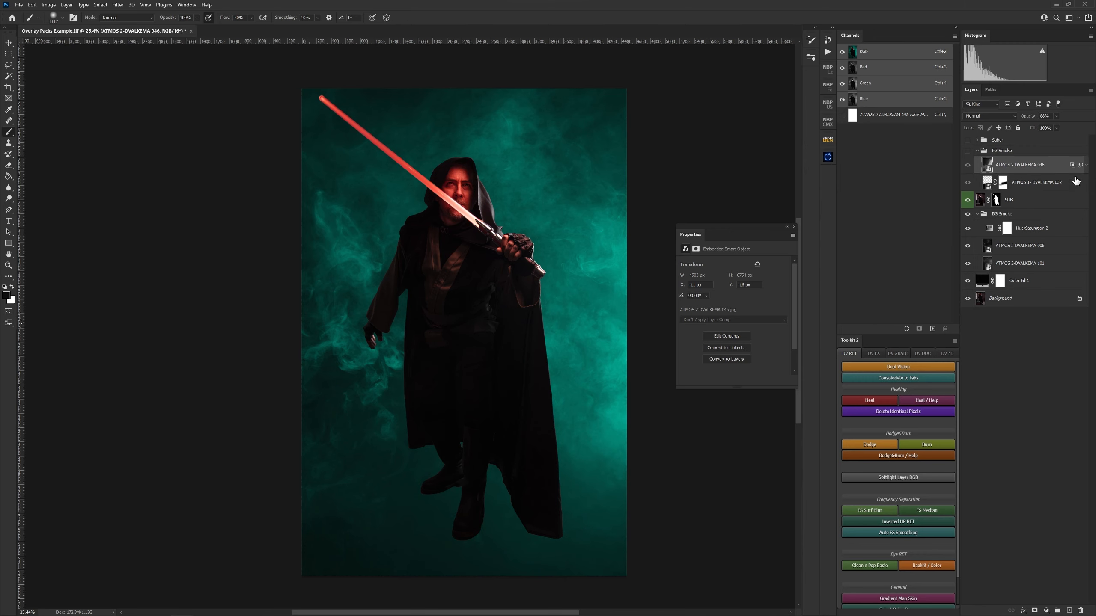
left_click(968, 151)
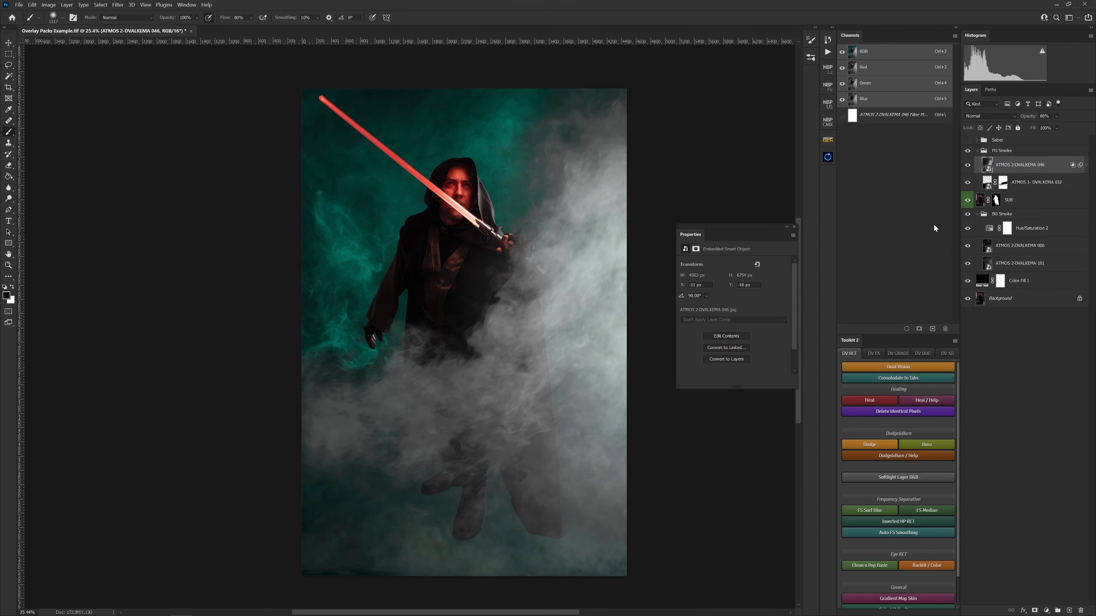
Step: Toggle the visibility of ATMOS 2-DVALKEMA 046 to compare the image with and without that foreground smoke
left_click(969, 165)
left_click(969, 166)
left_click(969, 166)
left_click(968, 166)
left_click(969, 165)
left_click(969, 166)
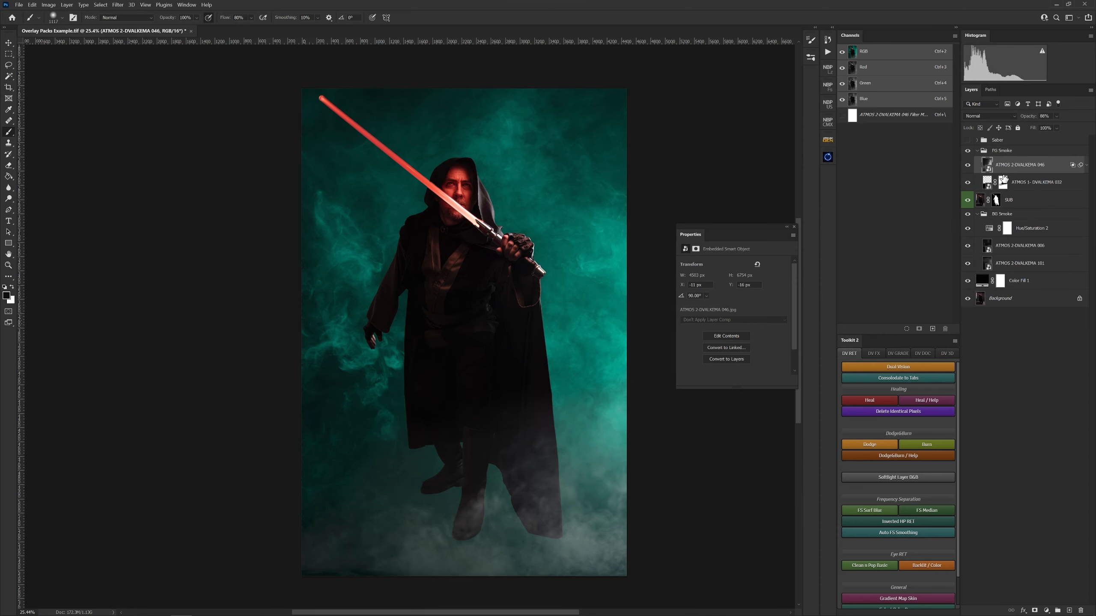
Step: Switch to Adobe Bridge, browse the ATMOS 2 folder and place ATMOS 2-DVALKEMA 066.jpg at the top of the FG Smoke group
key("alt+Tab")
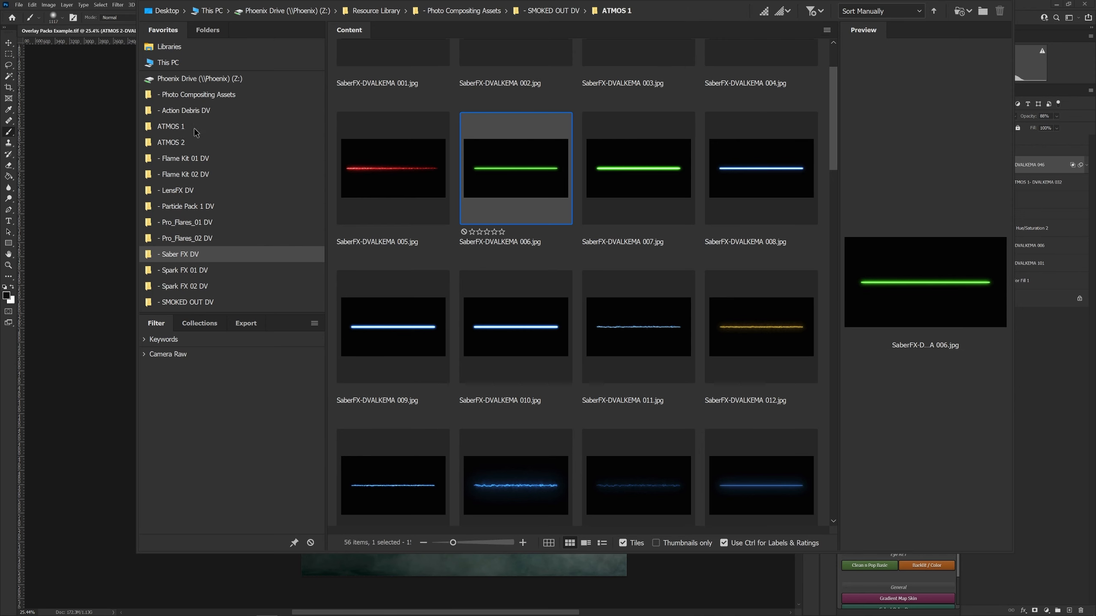
left_click(173, 126)
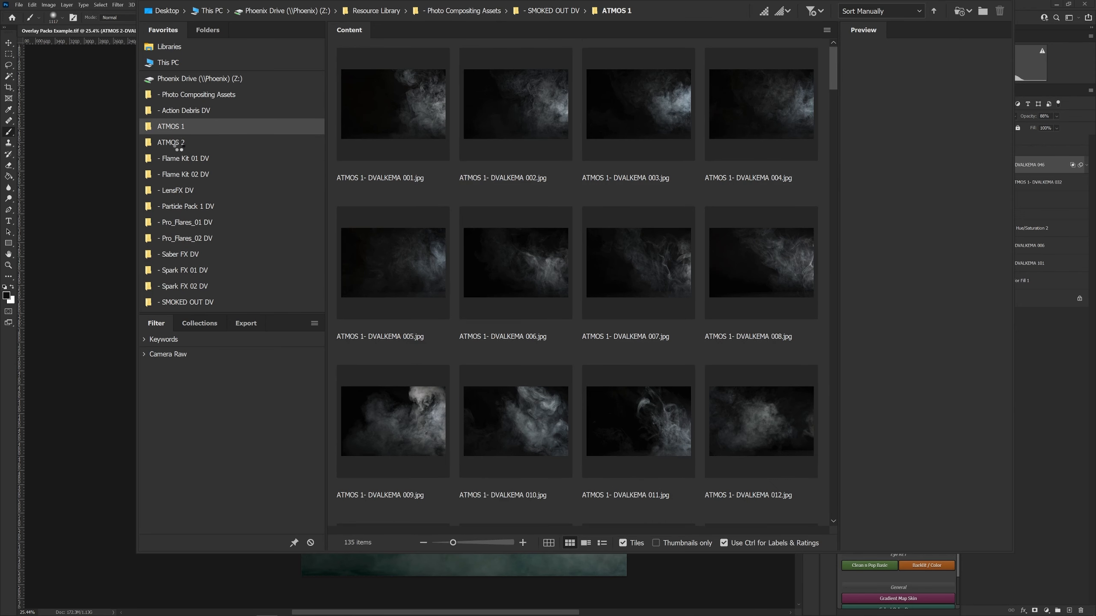
left_click(175, 143)
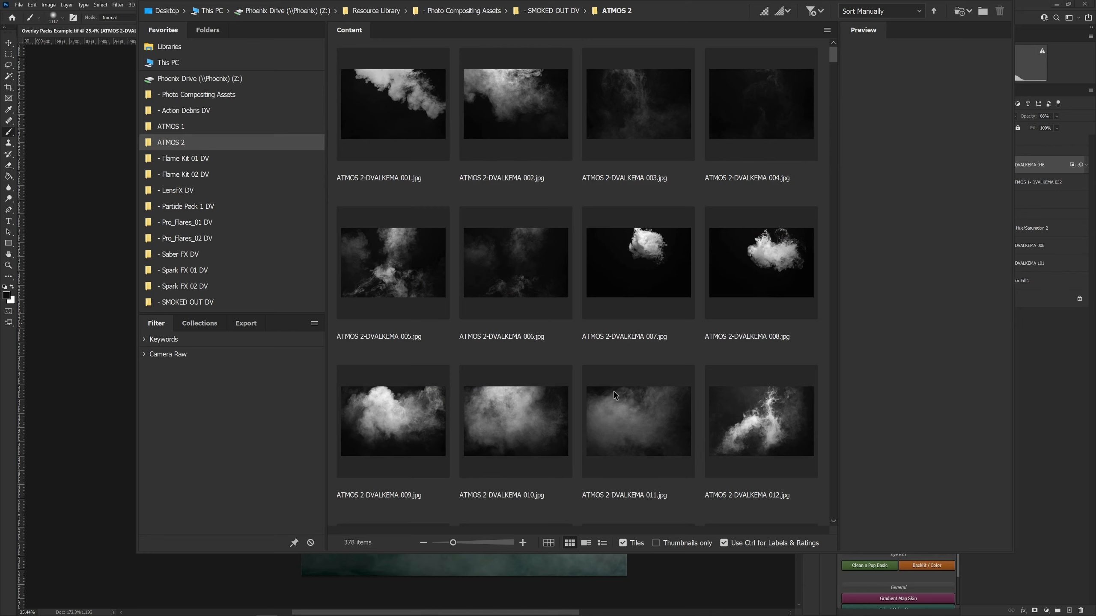
left_click_drag(836, 73, 838, 134)
left_click_drag(511, 208, 444, 567)
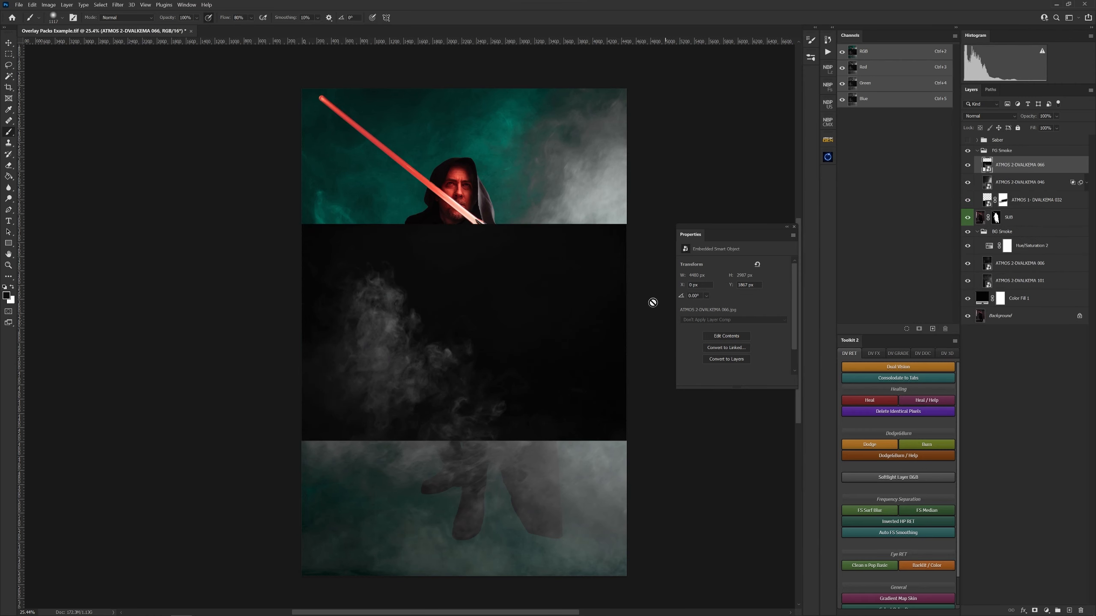
Step: Enlarge ATMOS 2-DVALKEMA 066 past the canvas sides, reposition it over the figure and set its blend mode to Screen
key("ctrl+t")
left_click_drag(627, 225, 729, 154)
left_click_drag(498, 361, 535, 404)
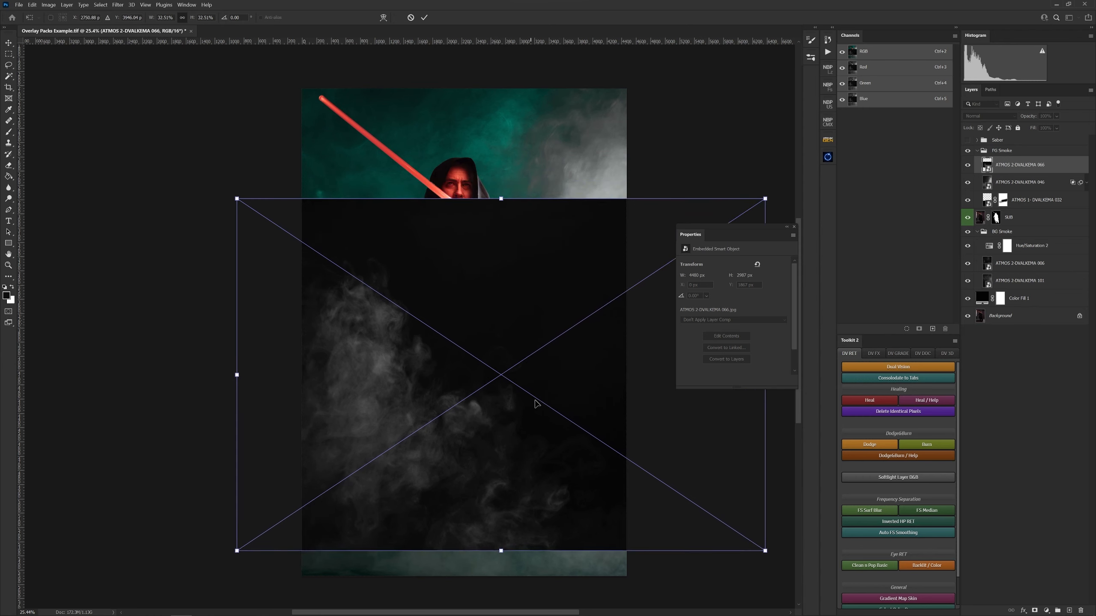
key("Return")
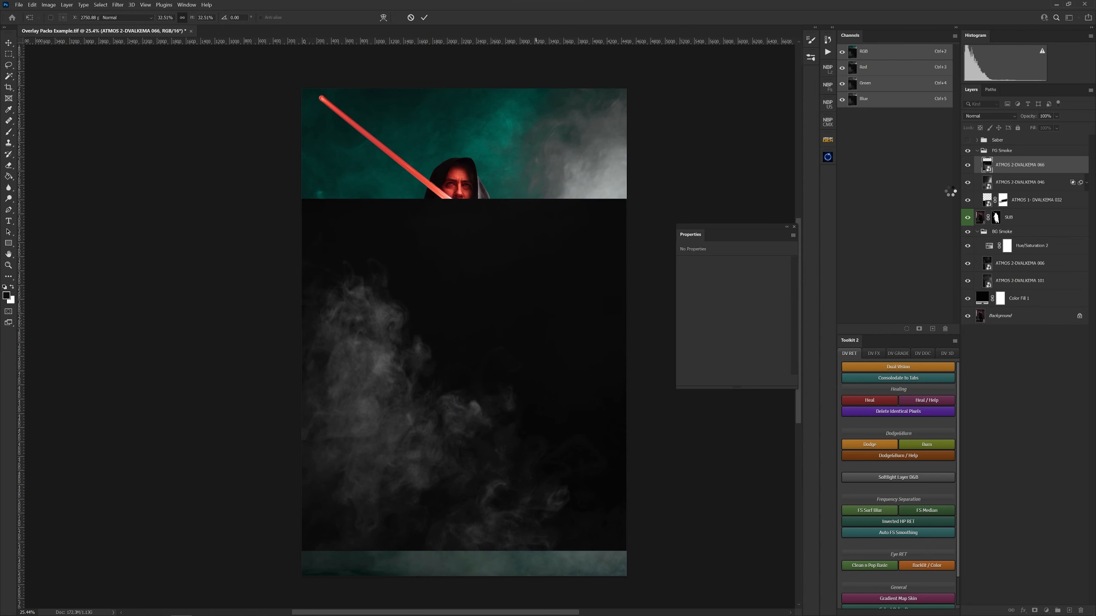
left_click(993, 116)
left_click(988, 189)
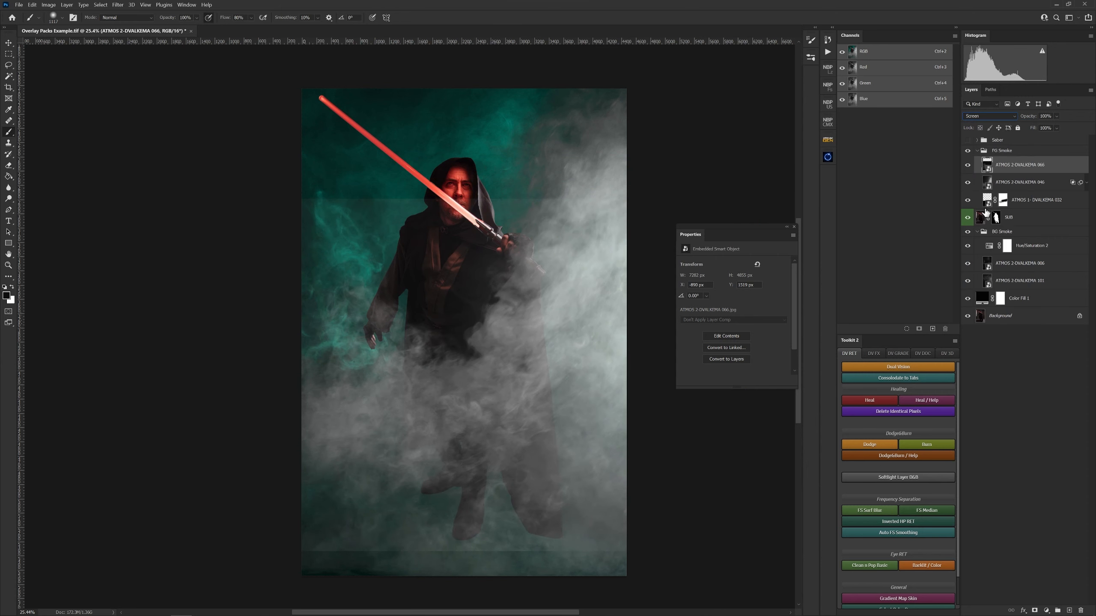
Step: Set the blend mode of the whole FG Smoke group to Screen
left_click(1003, 182)
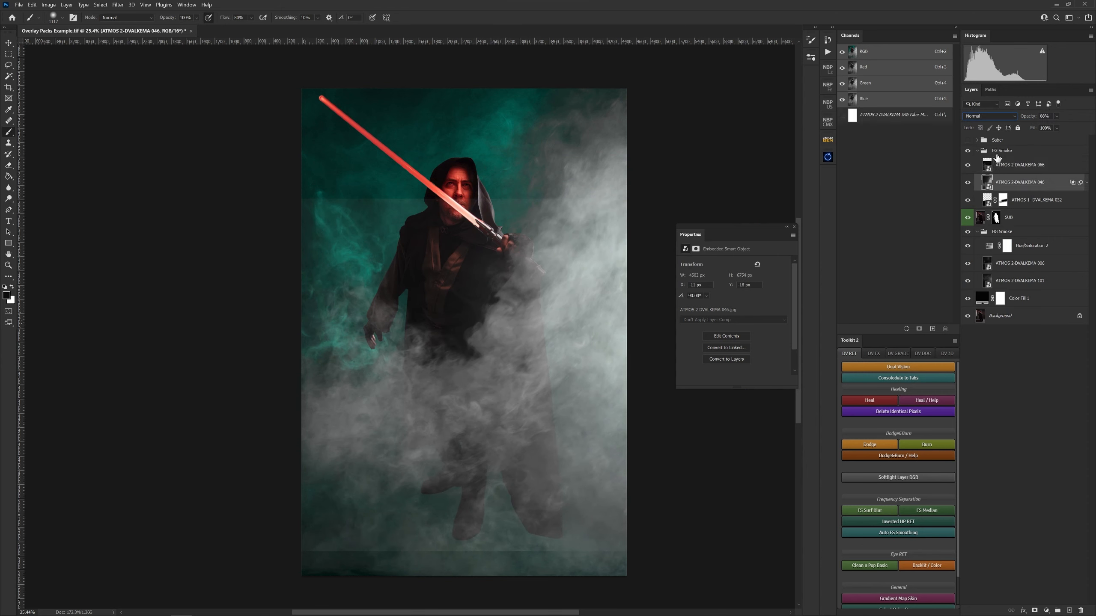
left_click(997, 152)
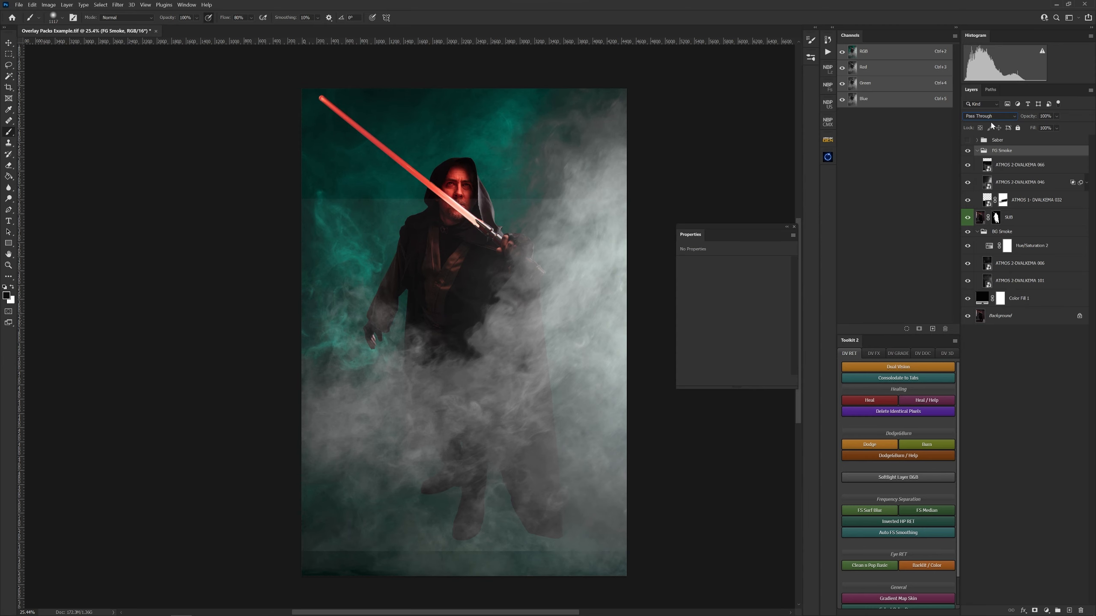
left_click(988, 116)
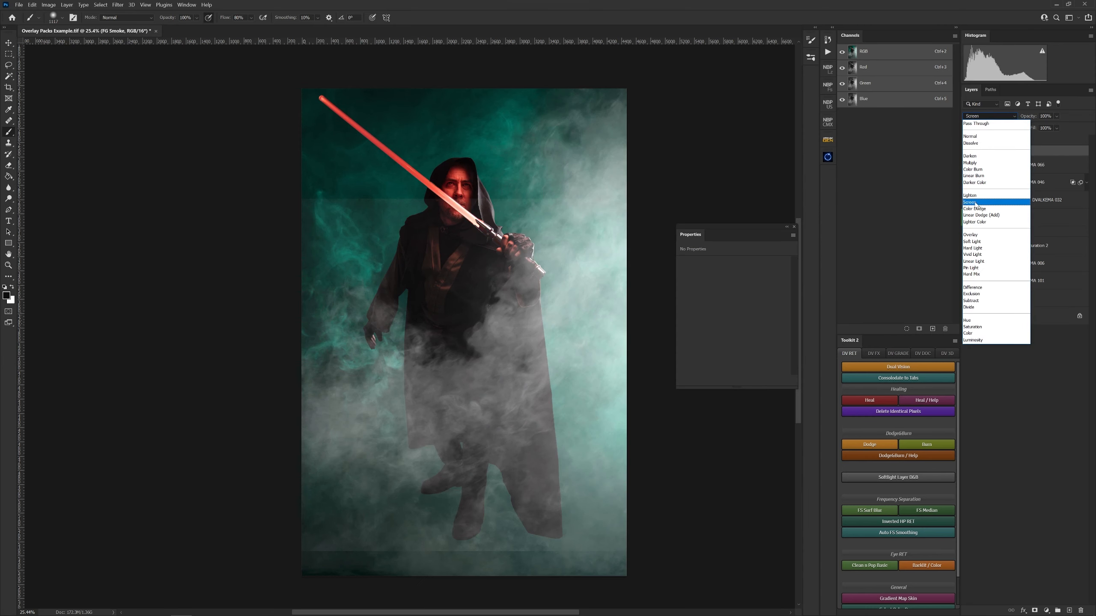
left_click(976, 203)
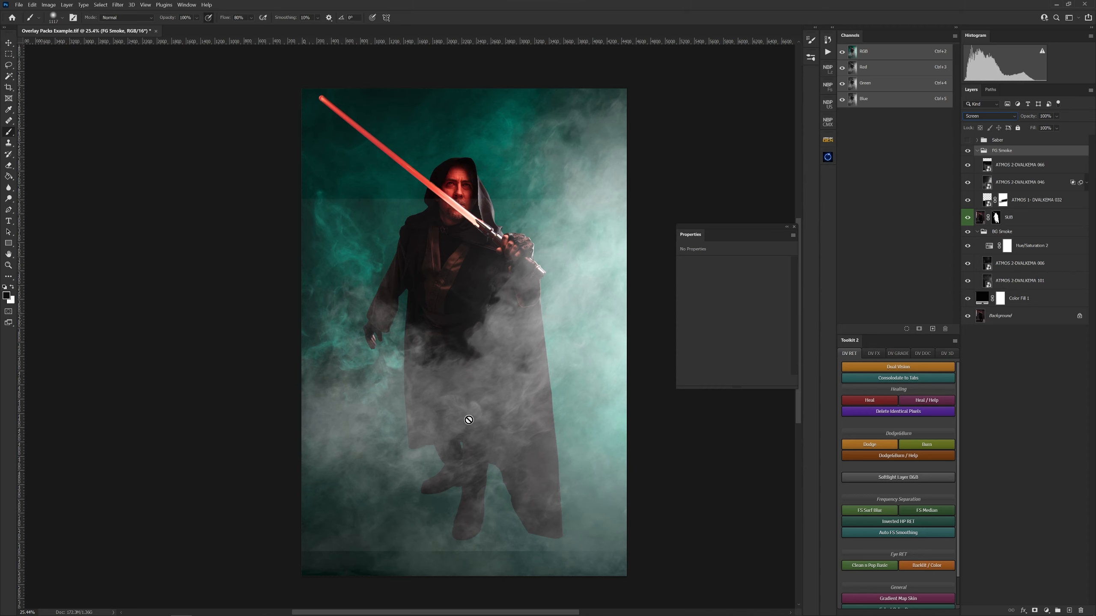
Step: Move ATMOS 2-DVALKEMA 046 out of the FG Smoke group so it sits directly above the group
left_click(1026, 185)
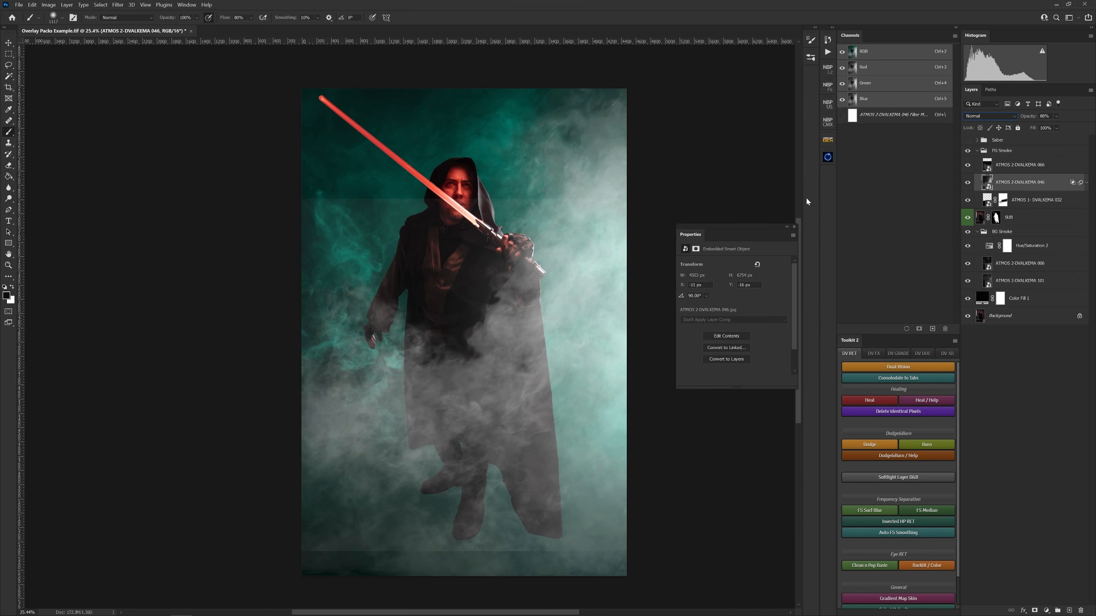
left_click_drag(1003, 184, 1007, 160)
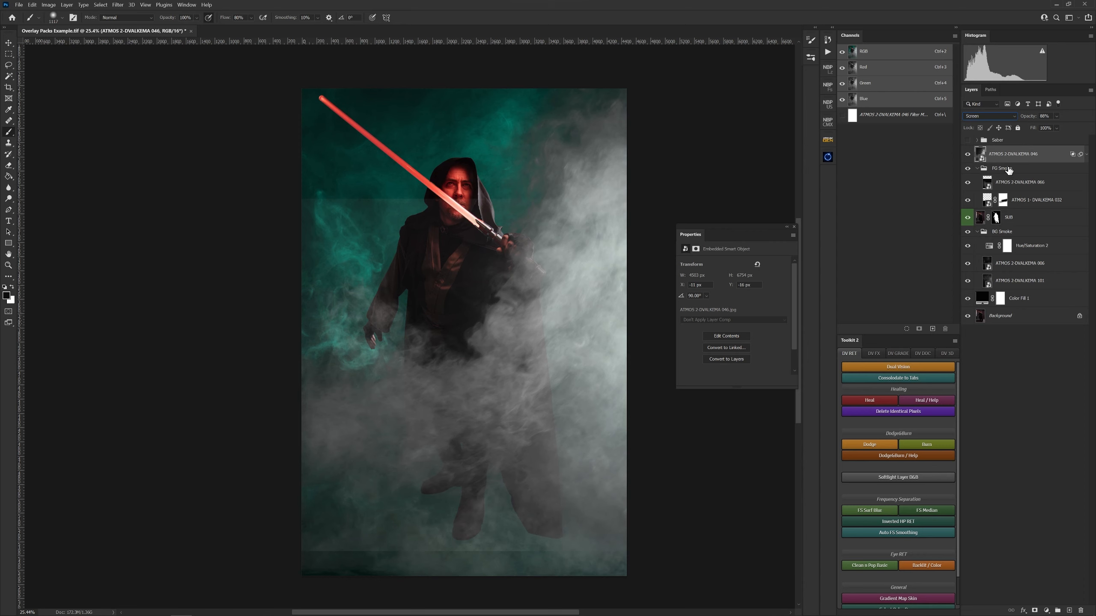
left_click(1009, 169)
left_click(1010, 184)
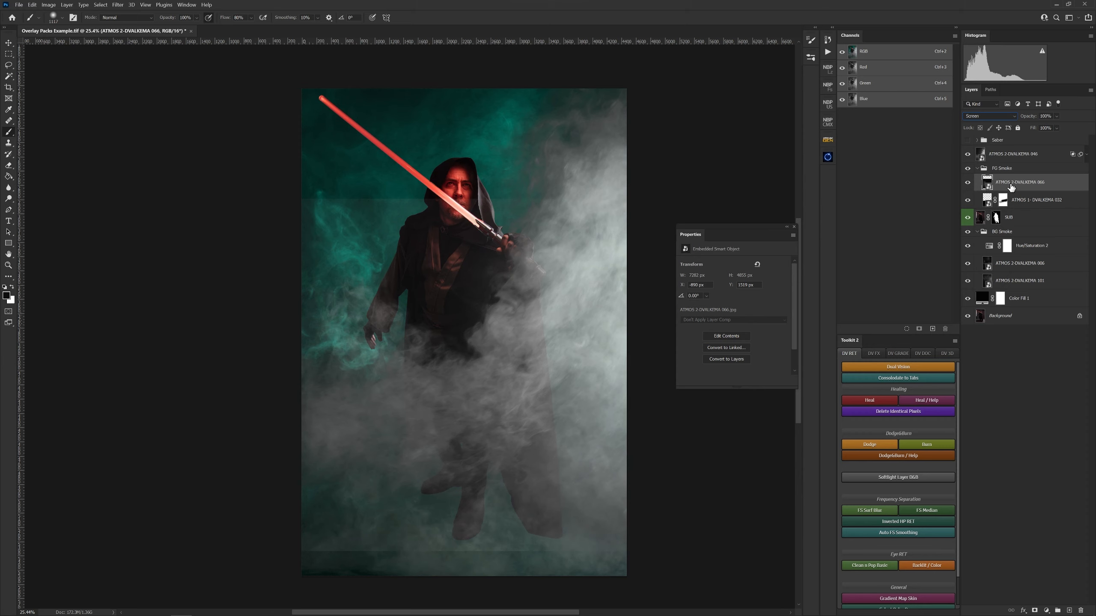
Step: Duplicate the BG Smoke Hue/Saturation adjustment to the top of FG Smoke, compare it on and off, and set its hue to 162 and saturation to 12
left_click(1028, 246)
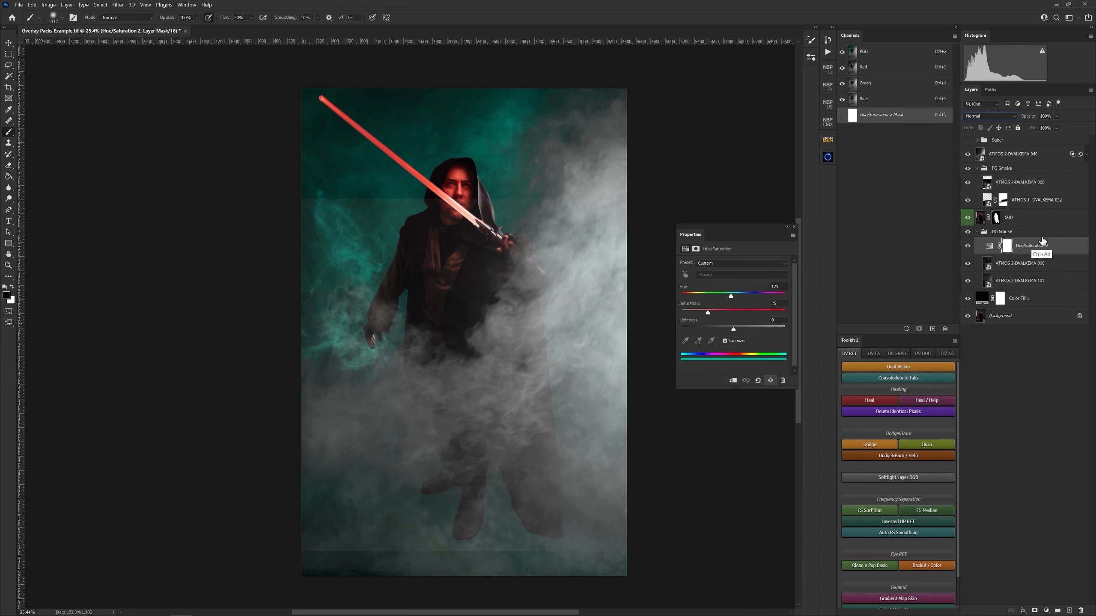
left_click_drag(1028, 247, 1022, 181)
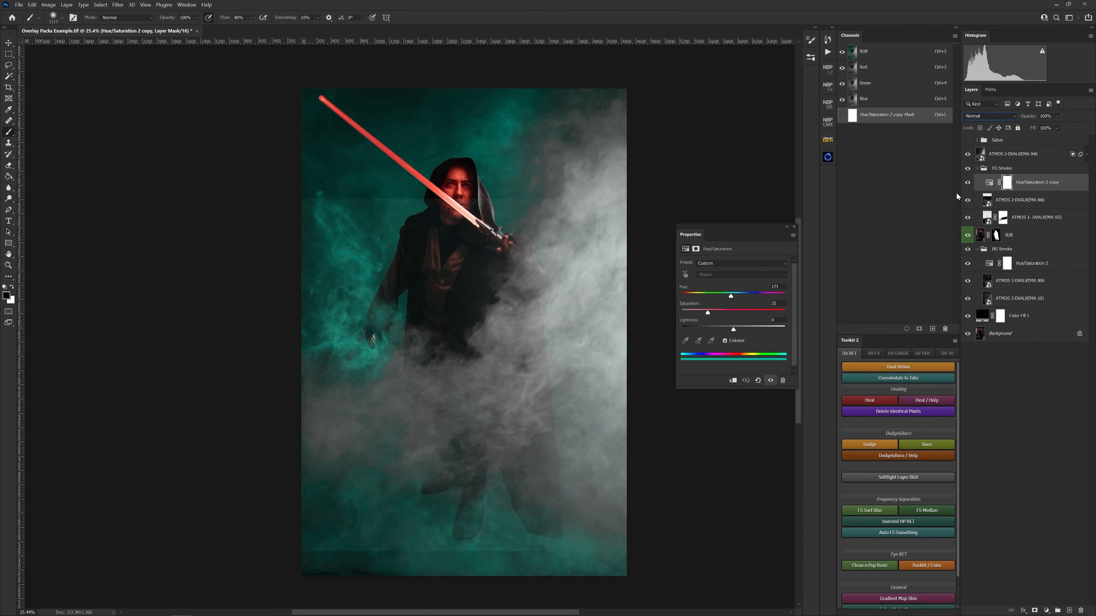
left_click(968, 183)
left_click(970, 183)
left_click(969, 184)
left_click(969, 185)
left_click(990, 184)
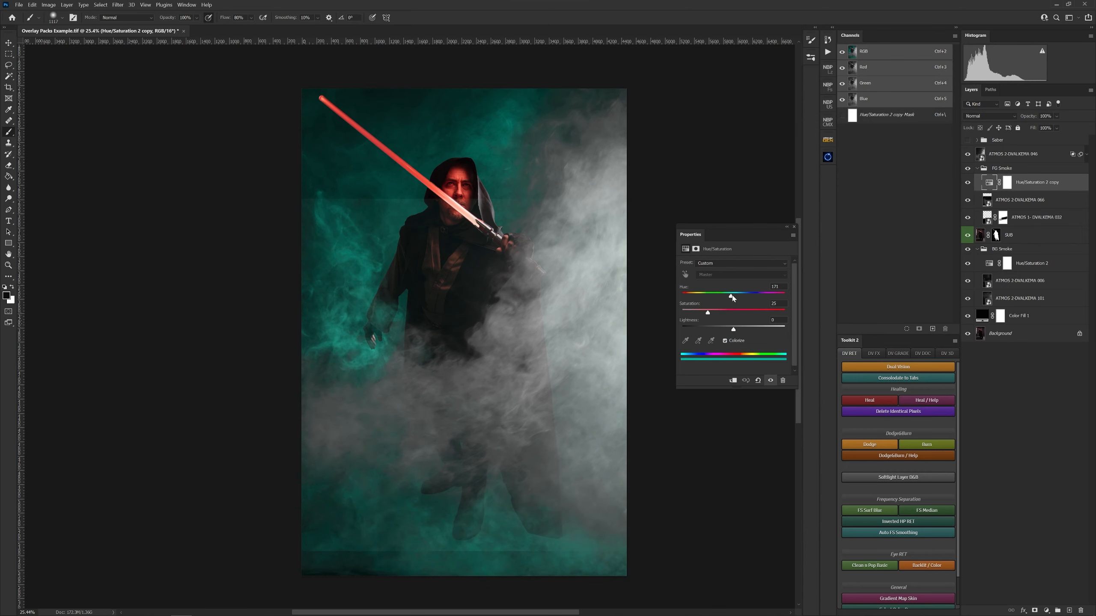
left_click_drag(704, 299, 730, 298)
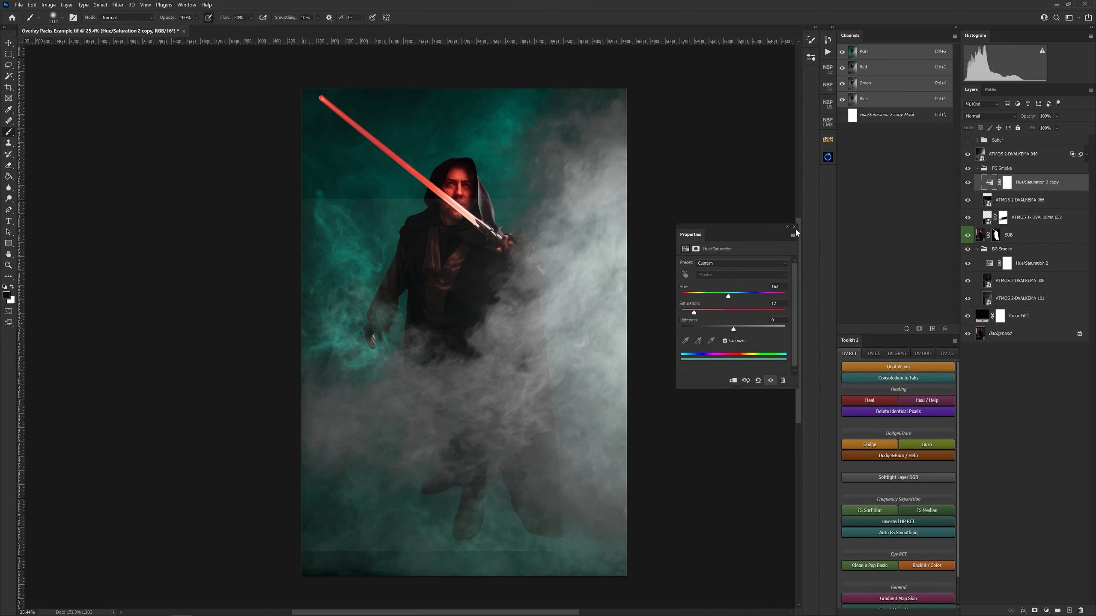
Step: Duplicate the FG Smoke Hue/Saturation adjustment above ATMOS 2-DVALKEMA 046, clip it to that layer and toggle the smoke's visibility to compare
left_click(1008, 156)
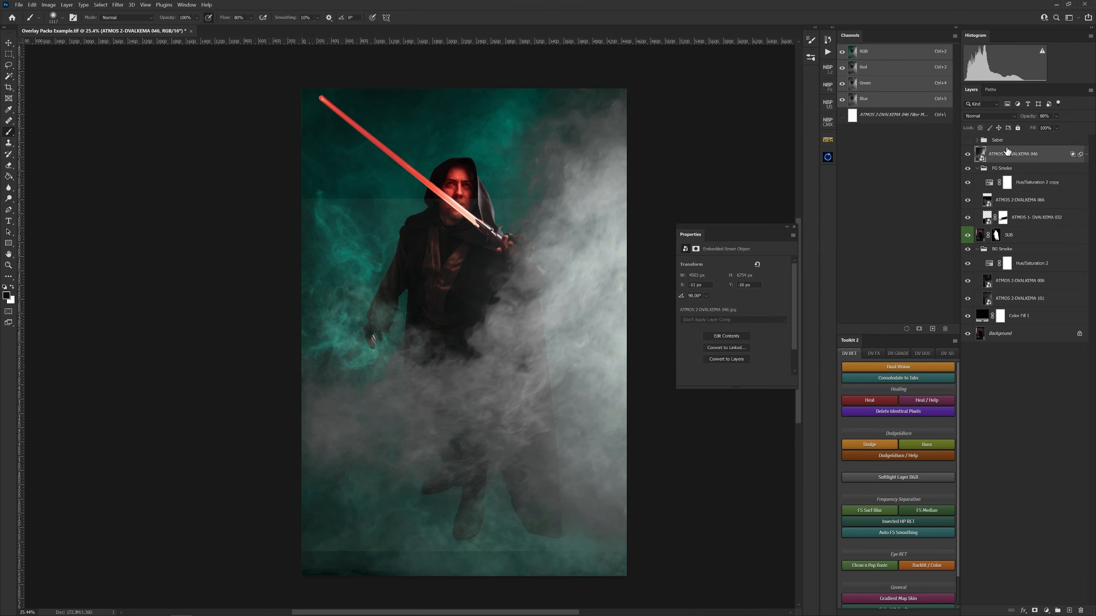
left_click_drag(1026, 185, 1015, 156)
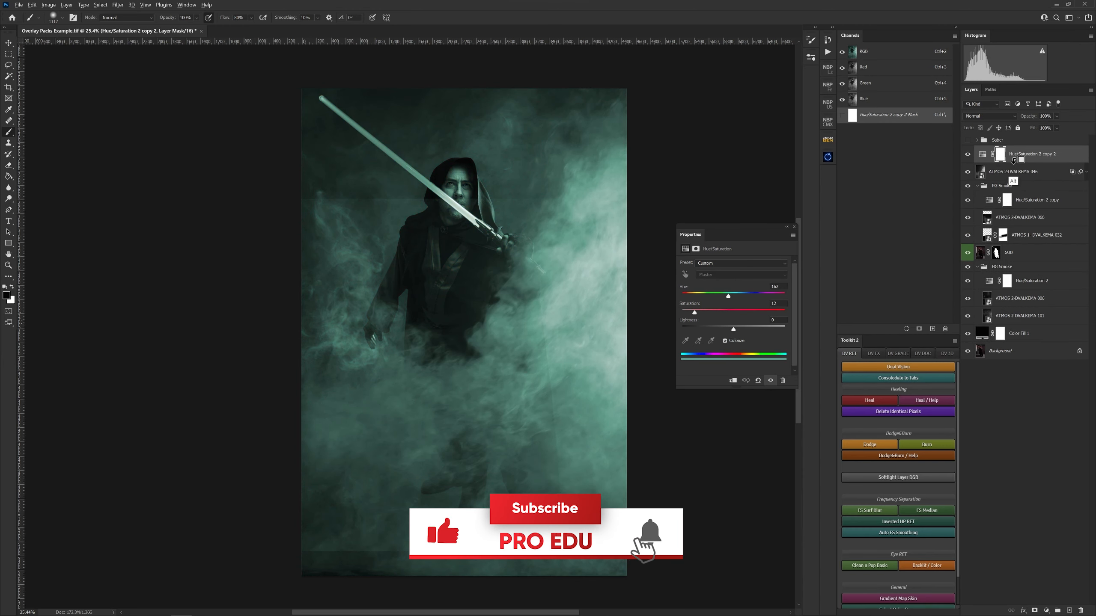
left_click(1013, 162, "alt")
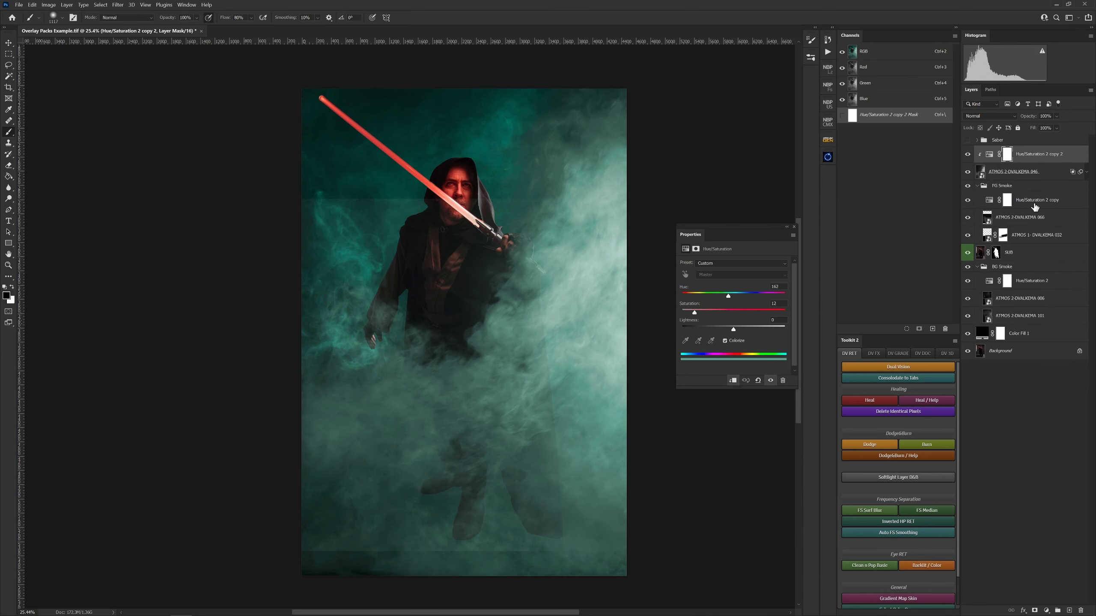
left_click(967, 171)
left_click(967, 171)
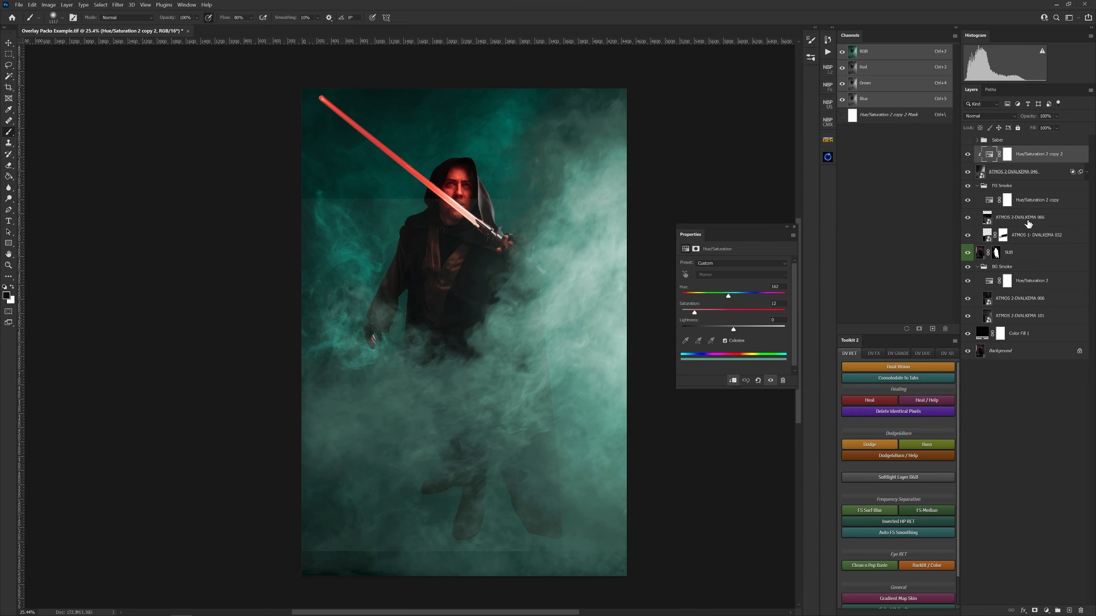
Step: Shift the hue of the BG Smoke group's Hue/Saturation adjustment from teal to blue
left_click(976, 203)
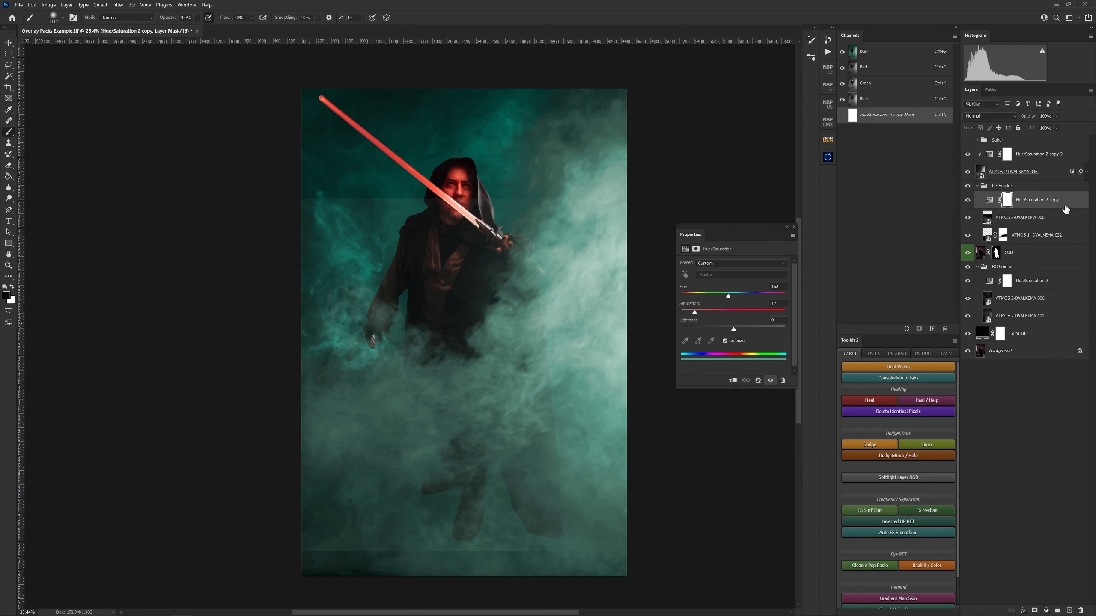
left_click(1047, 175)
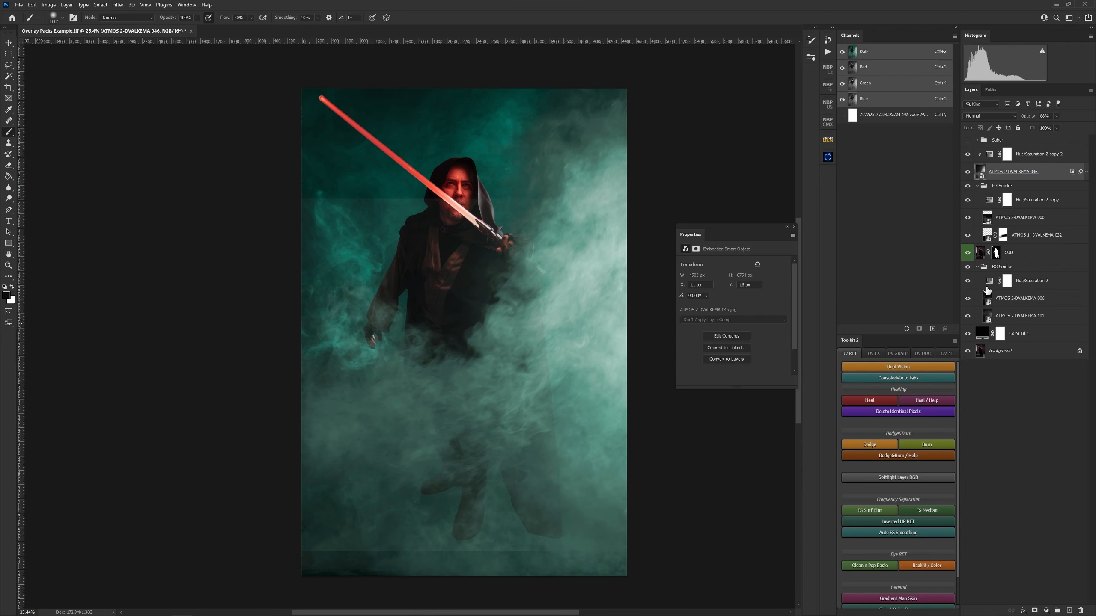
left_click(1031, 279)
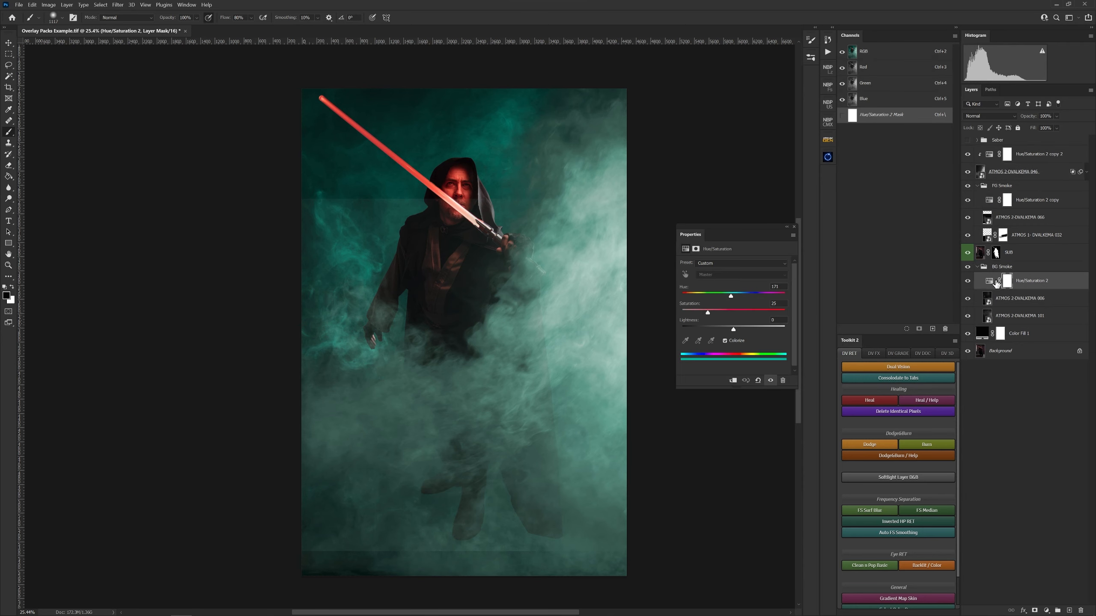
left_click(992, 281)
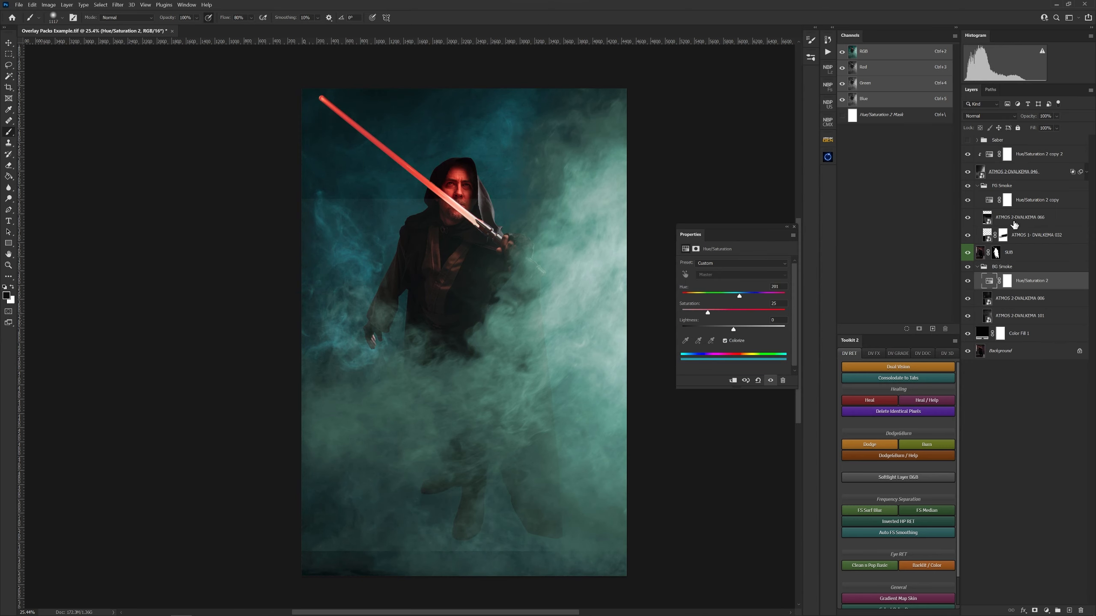
Step: Recolor the FG Smoke group's Hue/Saturation adjustment to pink with the hue at 335 and saturation at 33
left_click(1007, 199)
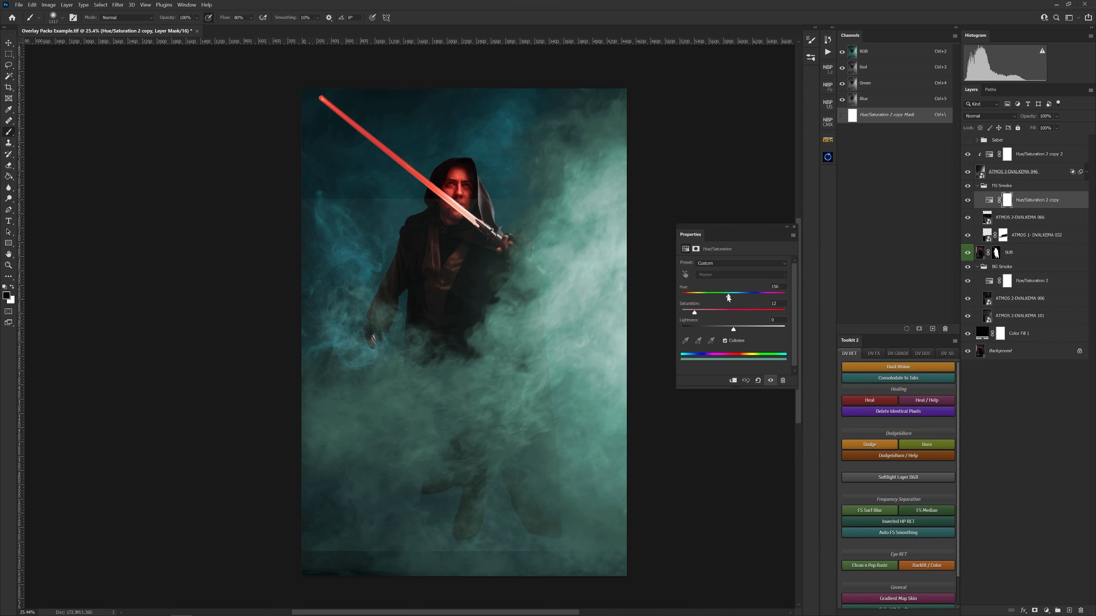
left_click_drag(711, 298, 781, 294)
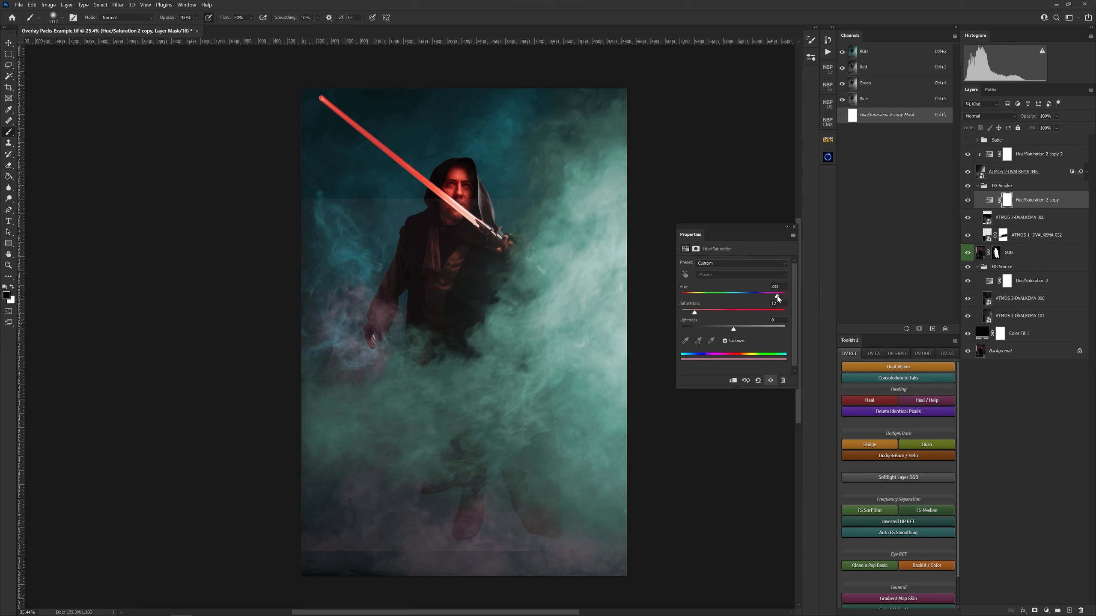
left_click(716, 311)
Step: Replace the adjustment clipped to ATMOS 2-DVALKEMA 046 with a clipped copy of the pink FG Smoke Hue/Saturation adjustment
left_click_drag(1028, 201, 1020, 150)
left_click(1022, 172)
key("Delete")
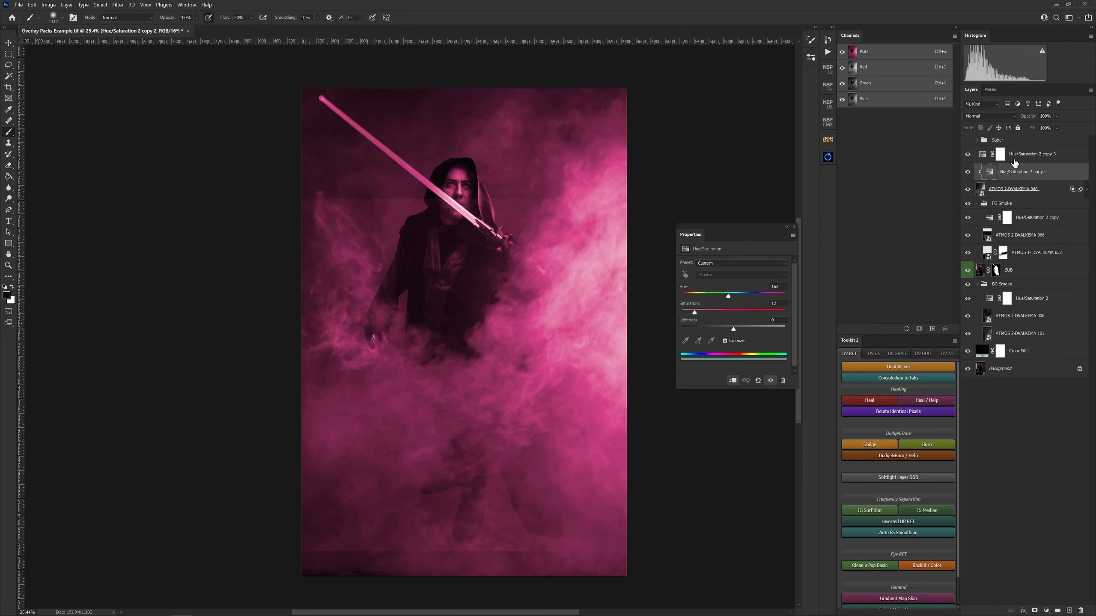
key("Delete")
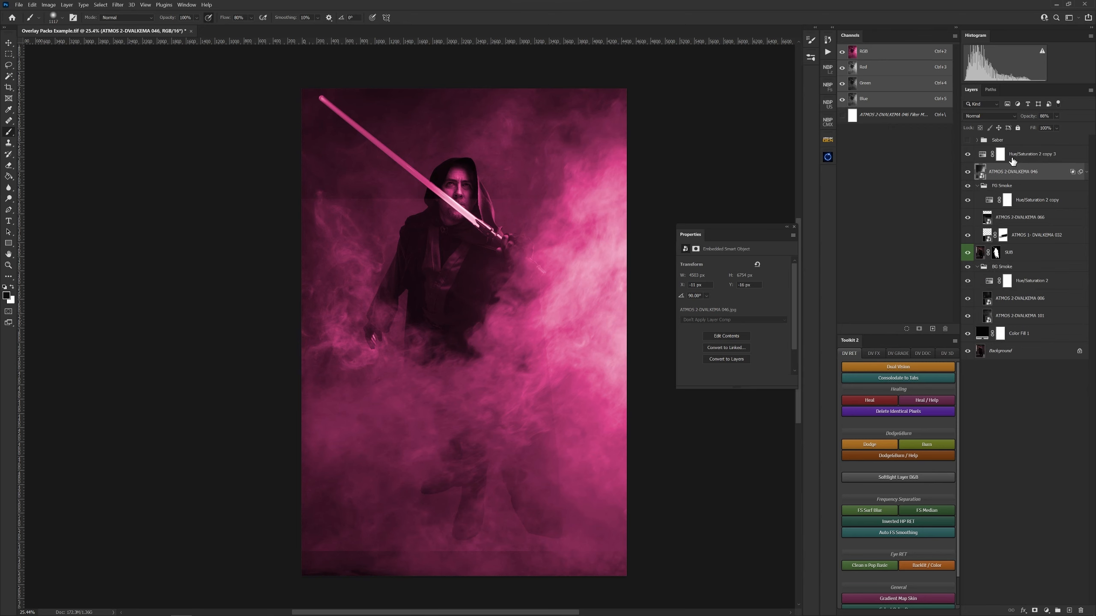
left_click(1013, 161)
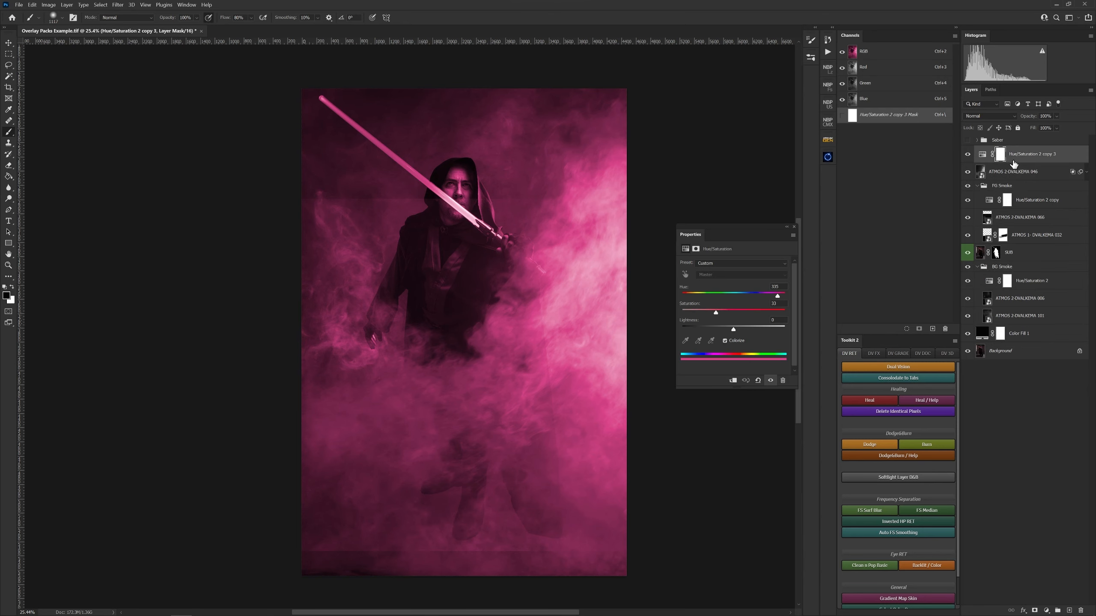
left_click(1012, 163, "alt")
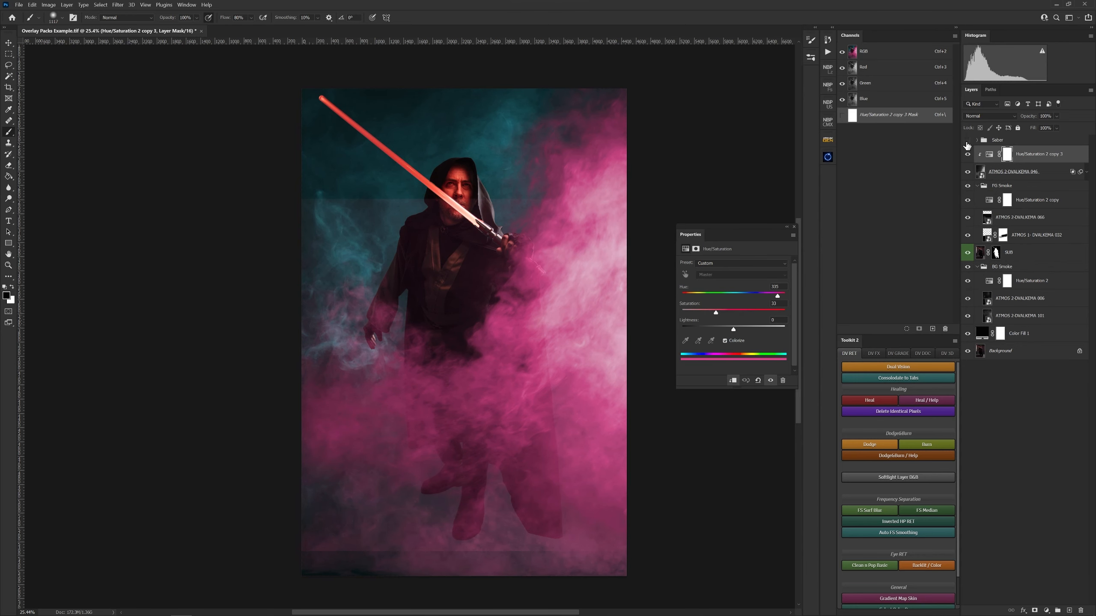
Step: Make the Saber group visible and add a layer mask to ATMOS 2-DVALKEMA 046
left_click(968, 141)
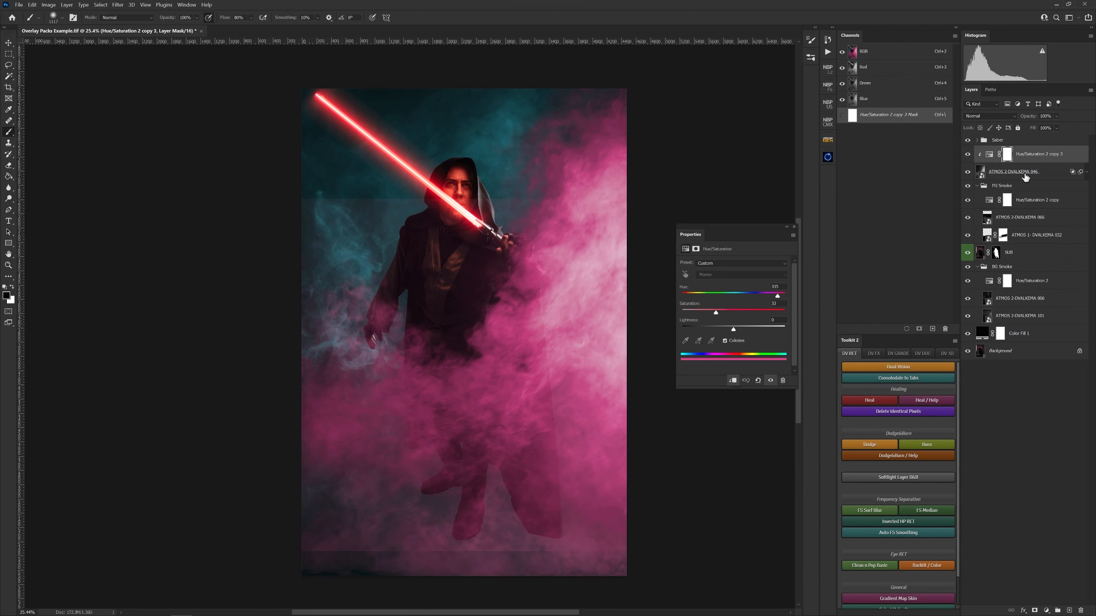
left_click(1040, 175)
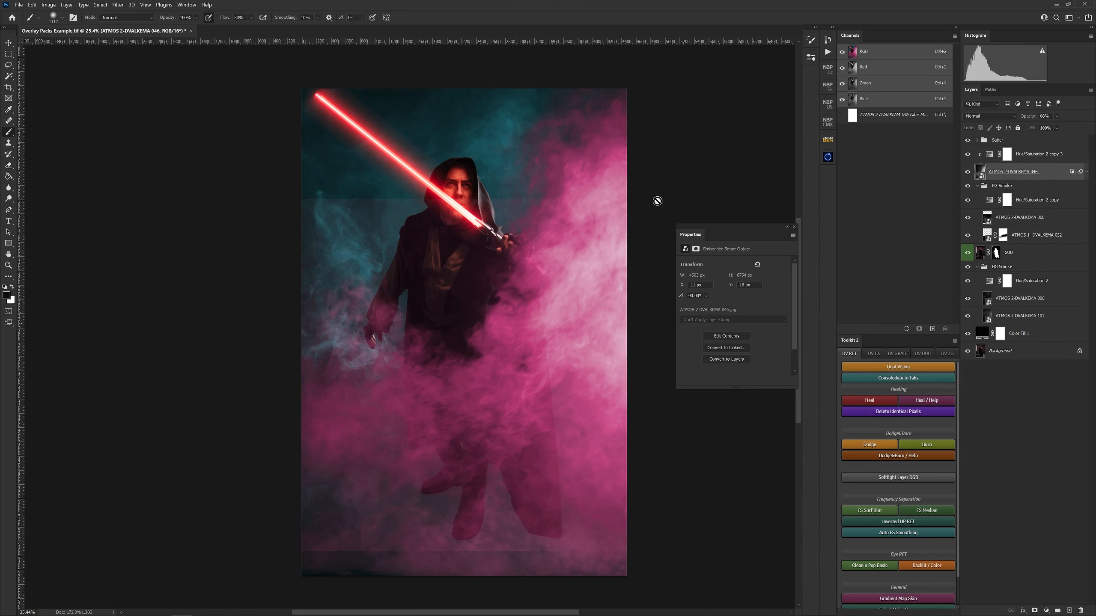
left_click(1035, 610)
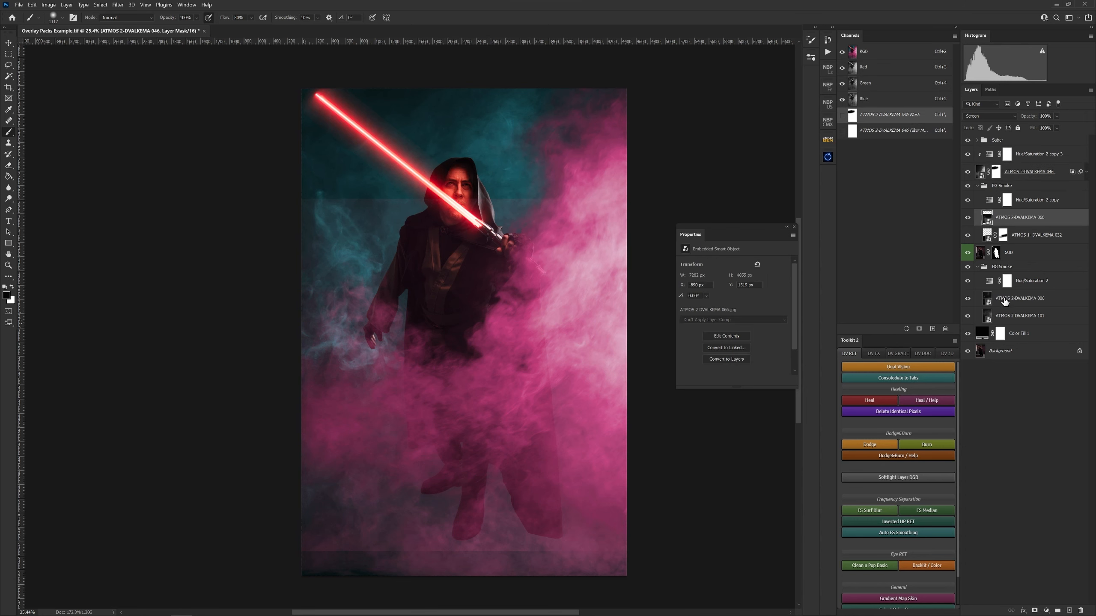
Step: Add a layer mask to ATMOS 2-DVALKEMA 066 and paint out the overlay's hard edges in black
left_click(1005, 220)
left_click(1035, 611)
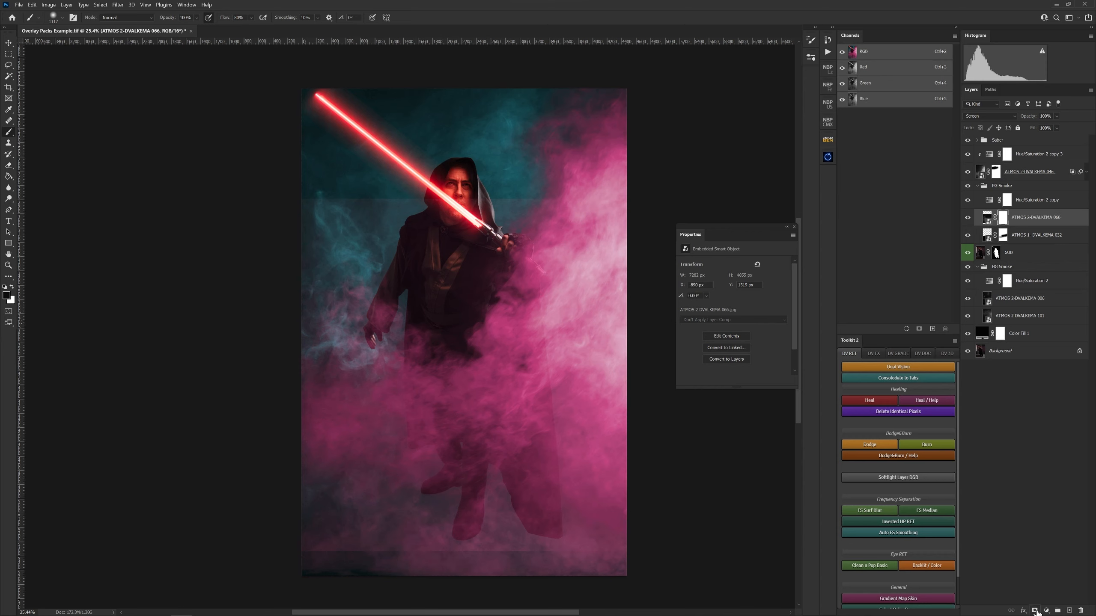
left_click(987, 217)
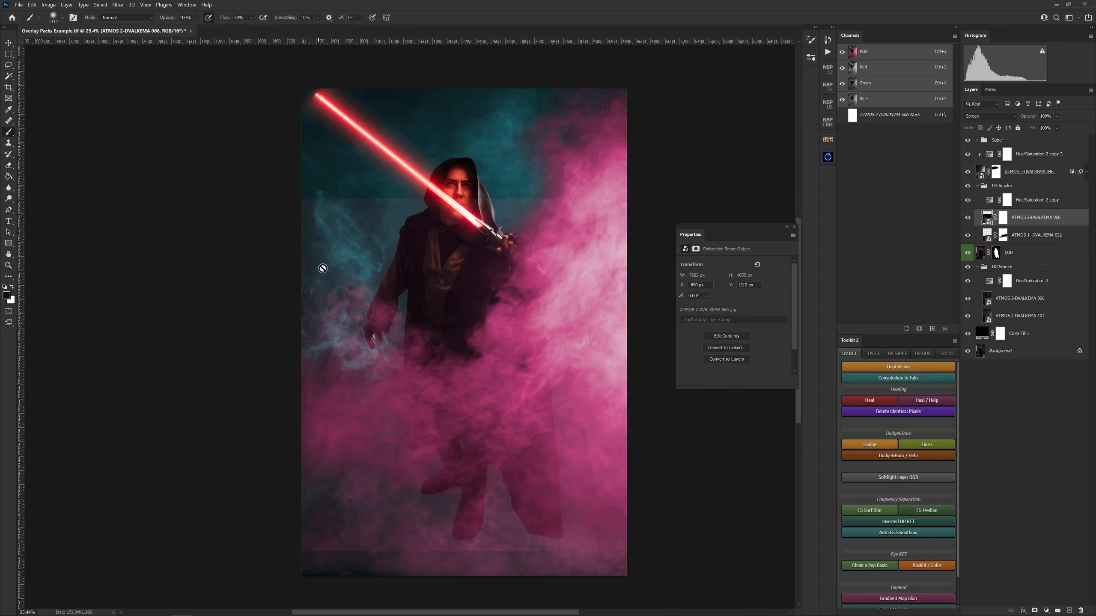
left_click(1003, 219)
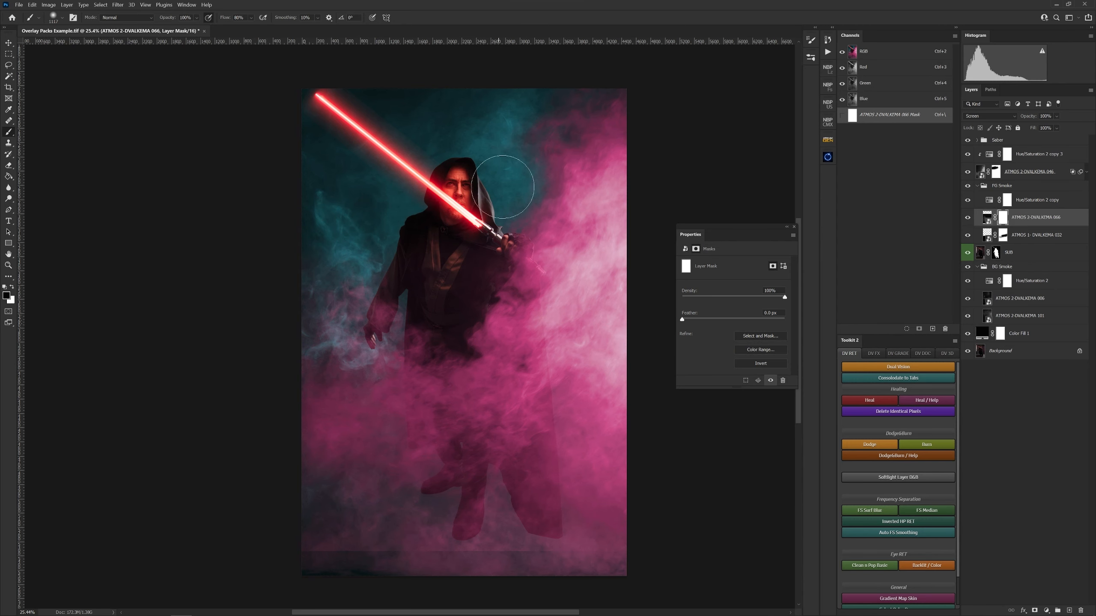
left_click_drag(317, 552, 404, 570)
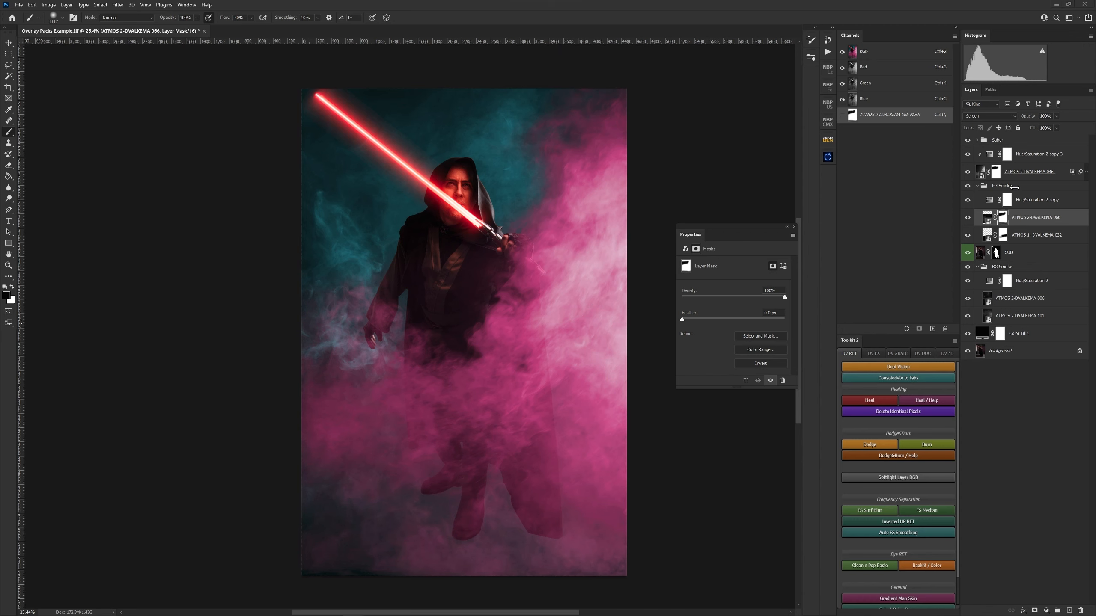
Step: Recolor the FG Smoke group's Hue/Saturation adjustment to a muted blue with the hue at 198 and saturation at 8
left_click(990, 200)
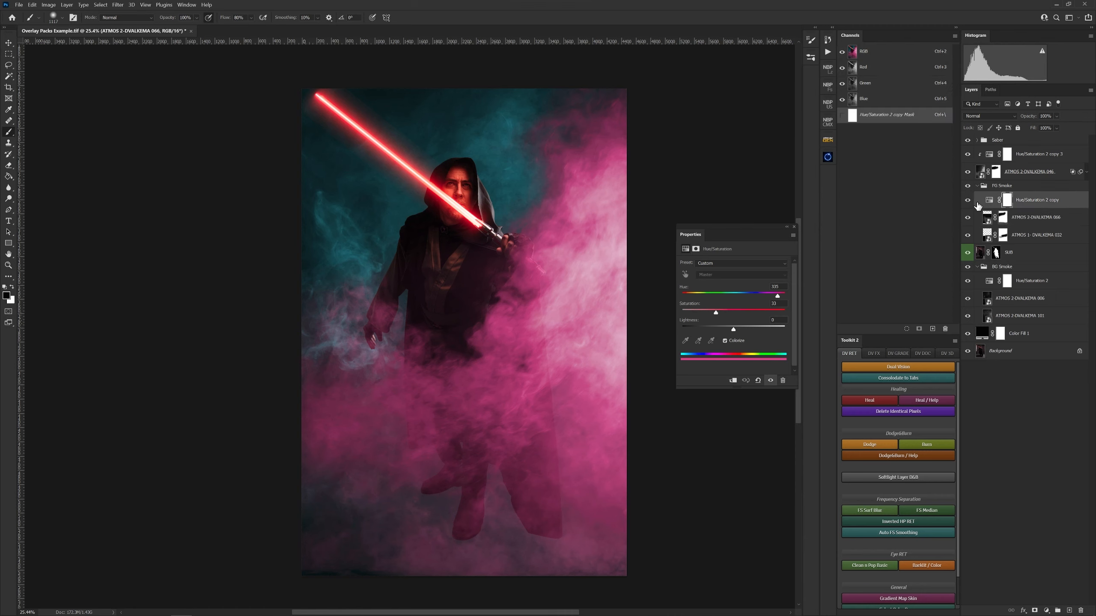
left_click(989, 200)
left_click_drag(700, 316, 698, 313)
left_click(739, 295)
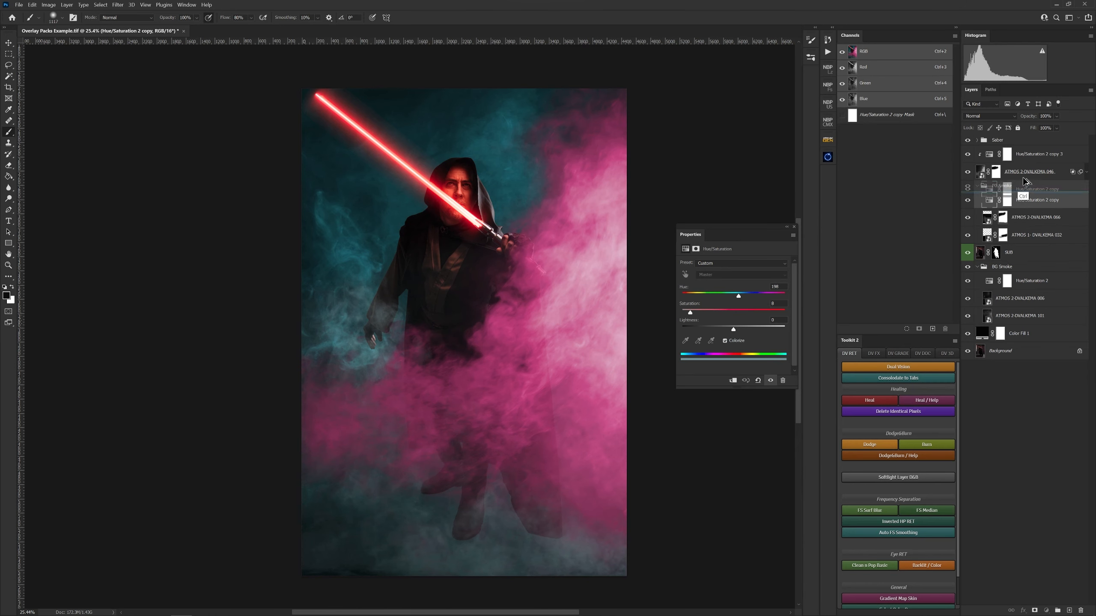
Step: Replace the pink adjustment clipped to ATMOS 2-DVALKEMA 046 with a copy of the muted blue one, and copy it into BG Smoke
left_click_drag(1026, 158, 1028, 162)
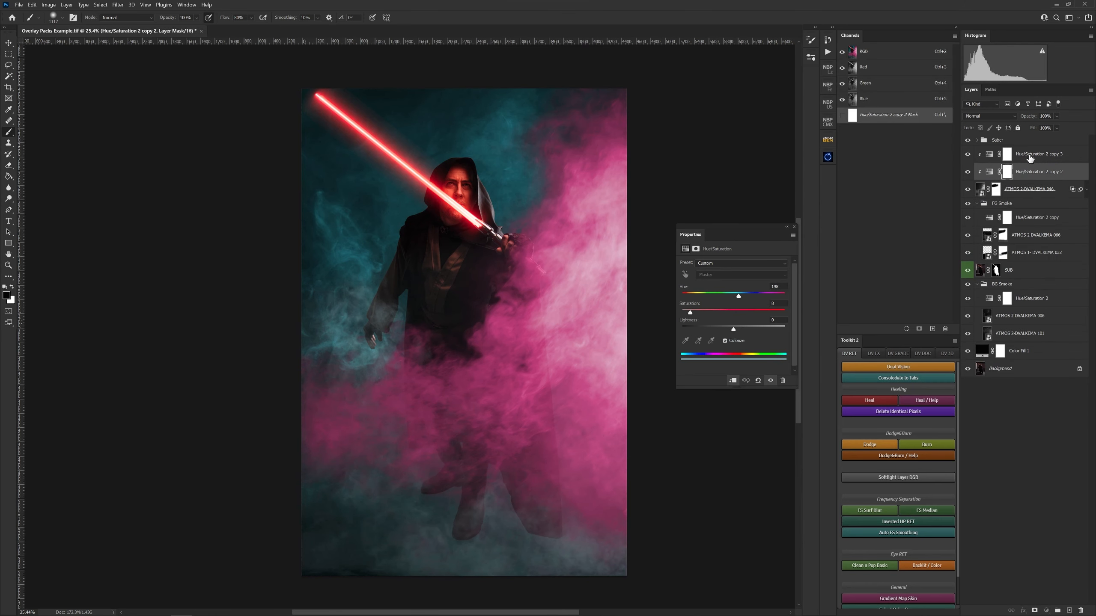
left_click(1028, 159)
key("Delete")
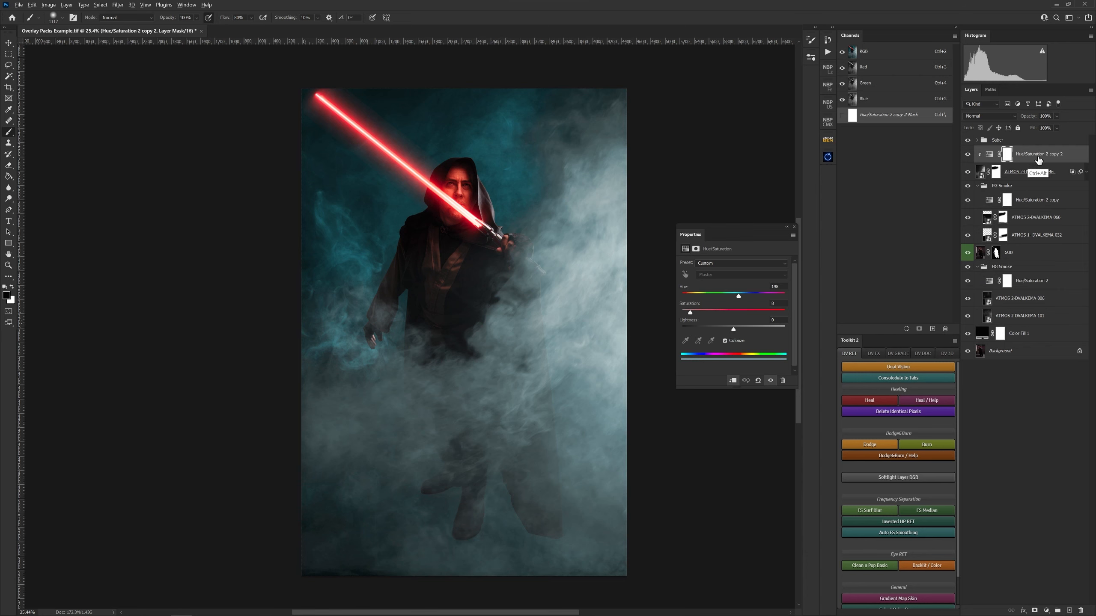
left_click_drag(1017, 278, 1012, 307)
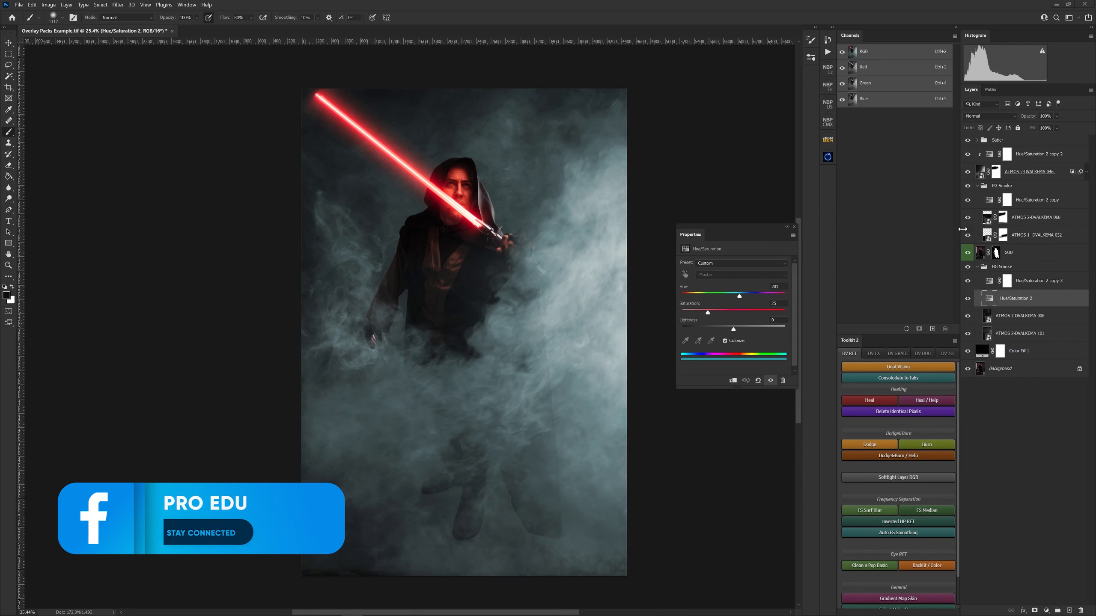
Step: Move the ATMOS 2-DVALKEMA 046 overlay down to about Y 1103 px
left_click(1017, 171)
left_click(980, 172)
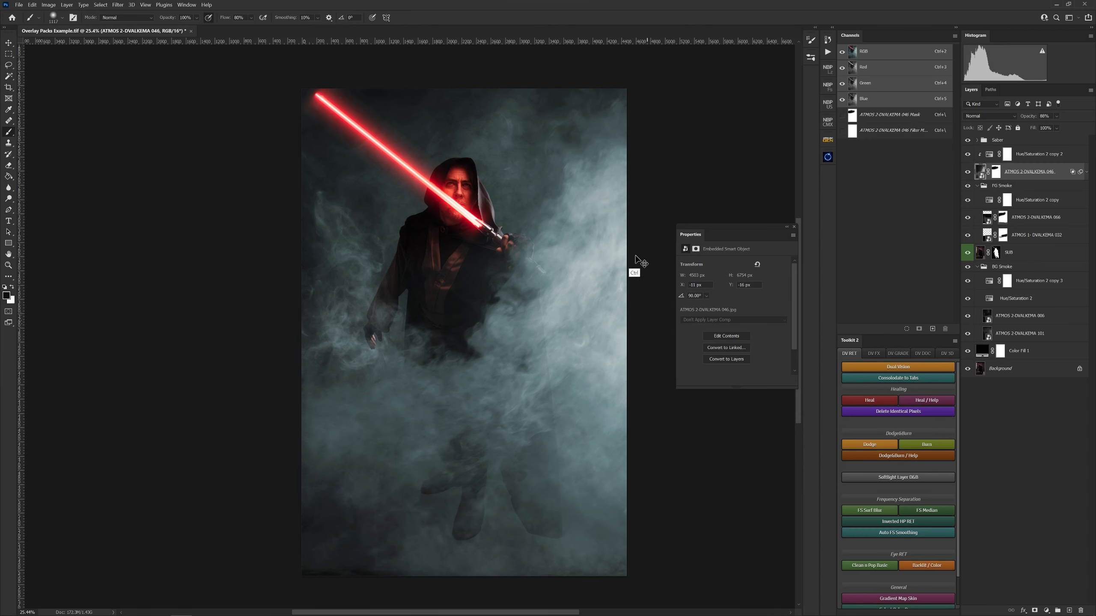
left_click_drag(606, 275, 602, 358)
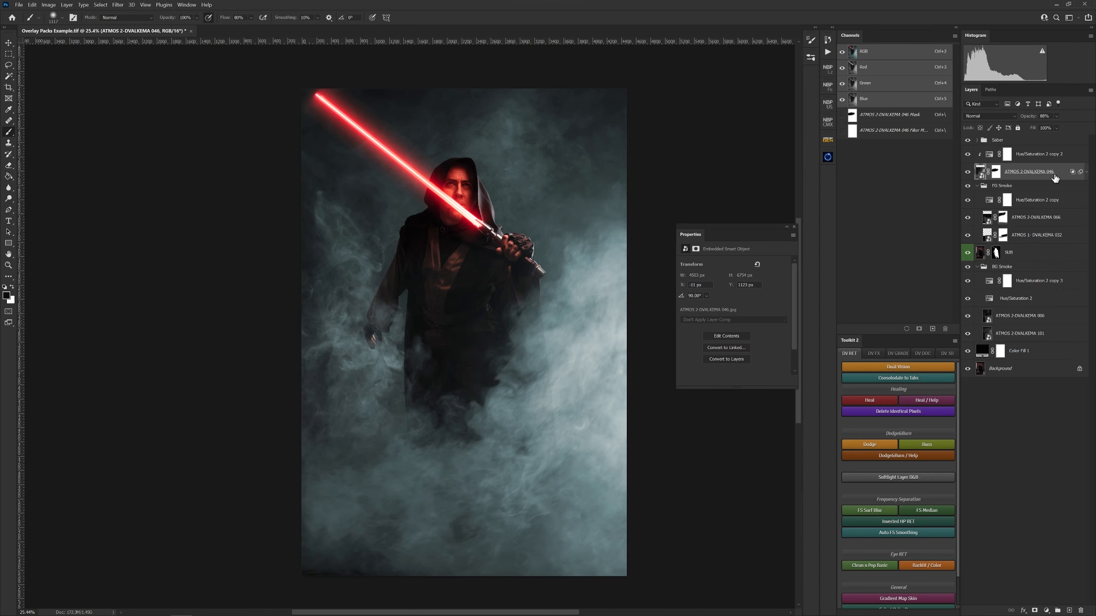
Step: Collapse the FG Smoke and BG Smoke groups and rename the Color Fill 1 layer as BG
left_click(992, 188)
left_click(978, 188)
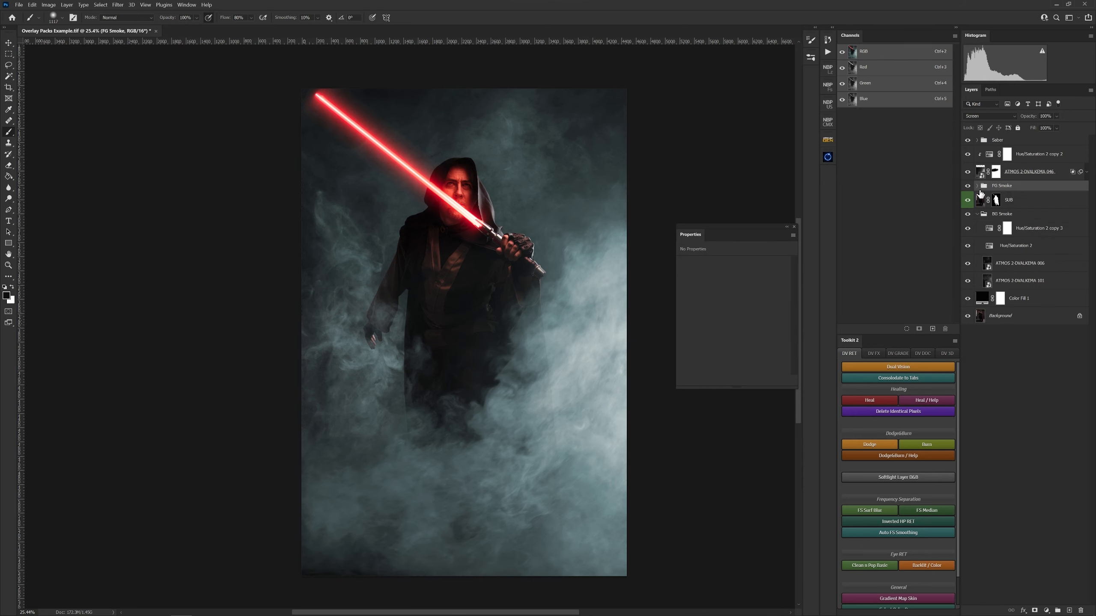
left_click(978, 214)
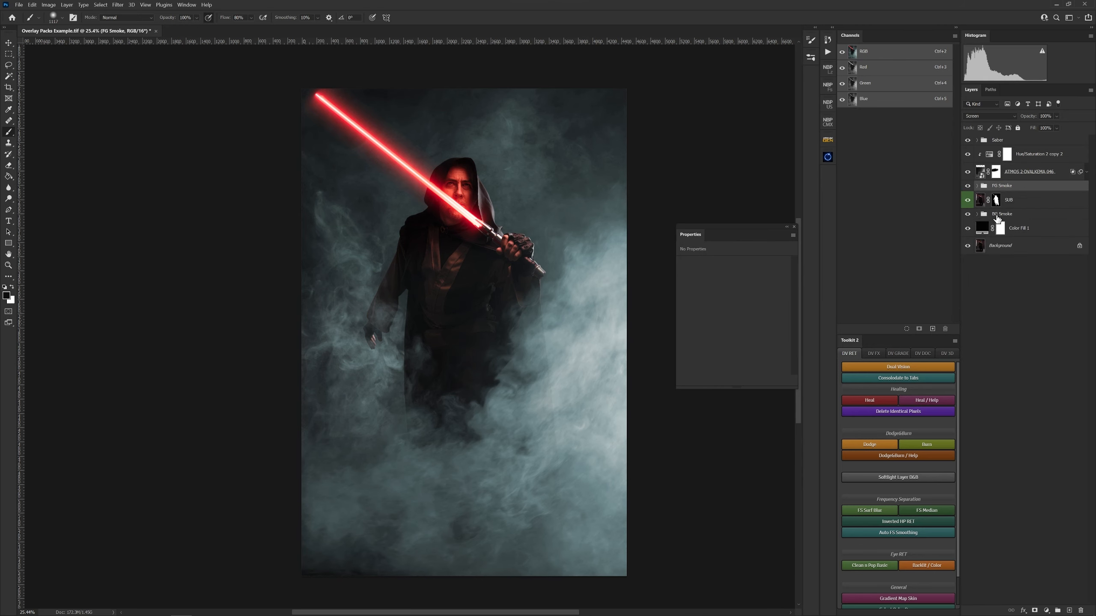
double_click(1018, 228)
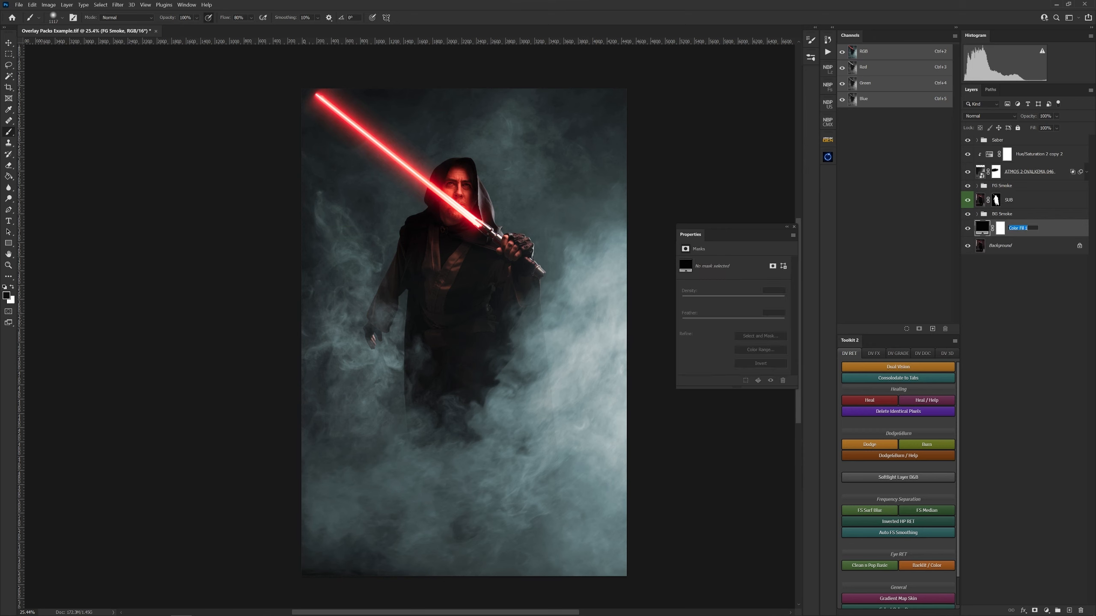
type("BG")
key("Return")
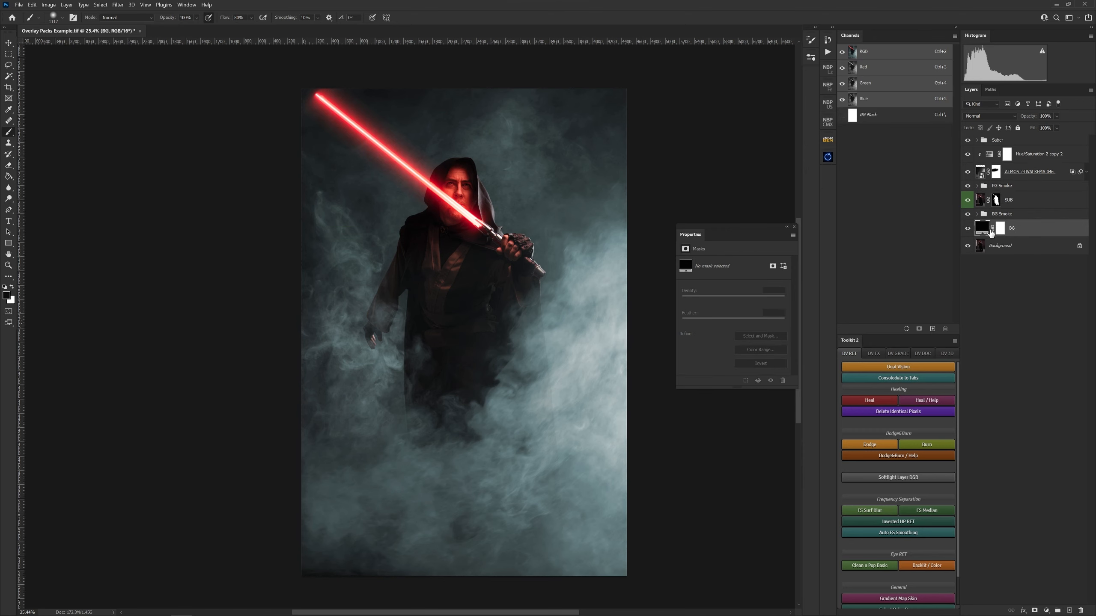
Step: Group ATMOS 2-DVALKEMA 046 with its clipped Hue/Saturation adjustment and name the group Smoke NS
left_click(1001, 214)
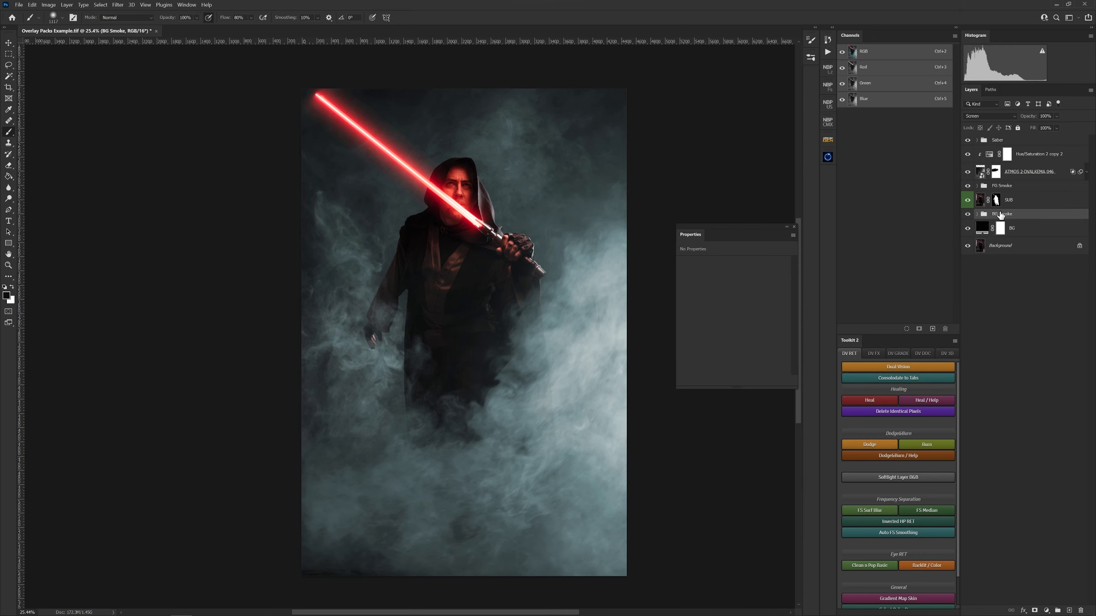
left_click(1010, 202)
left_click(1005, 187)
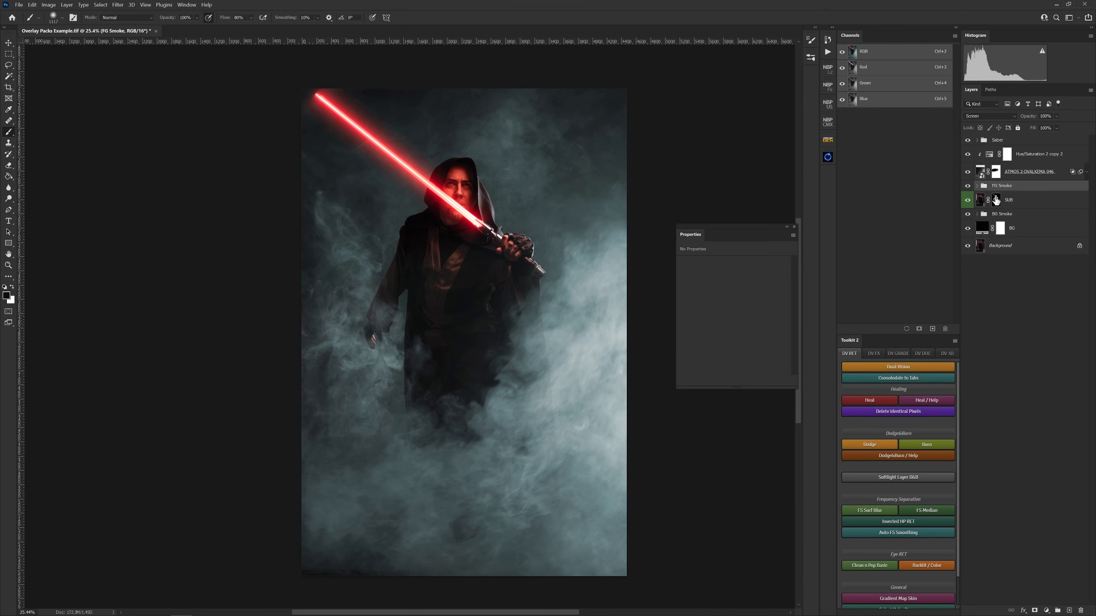
left_click(1029, 156)
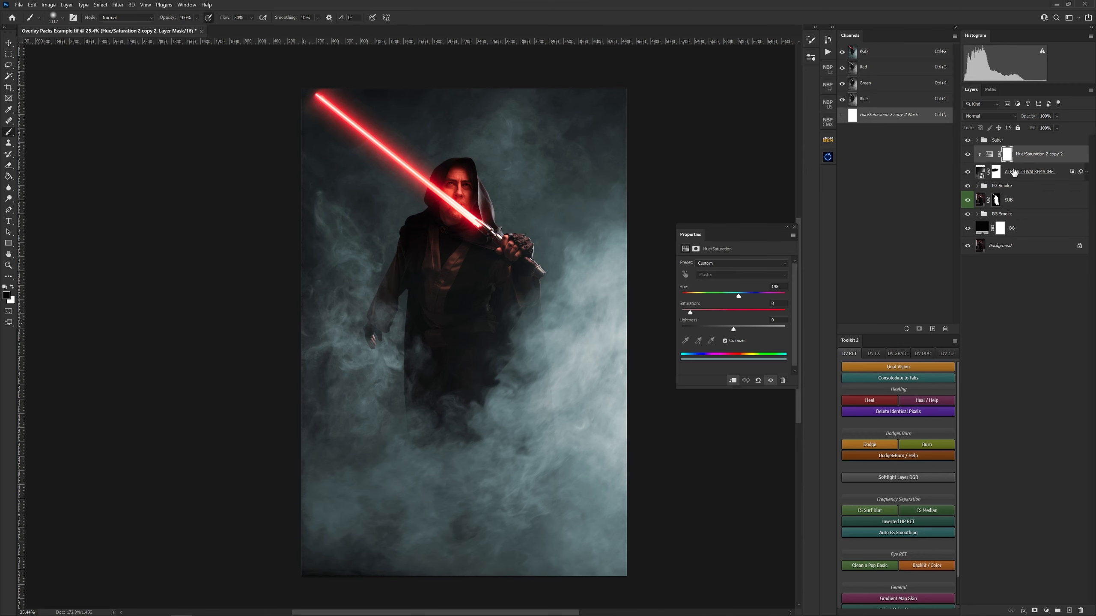
left_click(1057, 173, "shift")
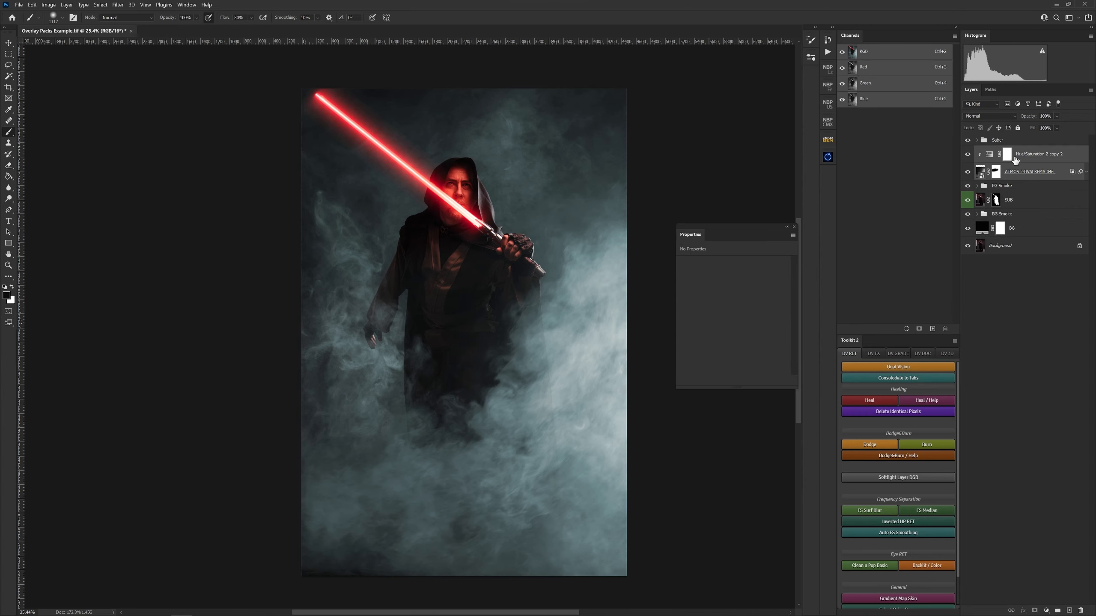
key("ctrl+g")
double_click(999, 150)
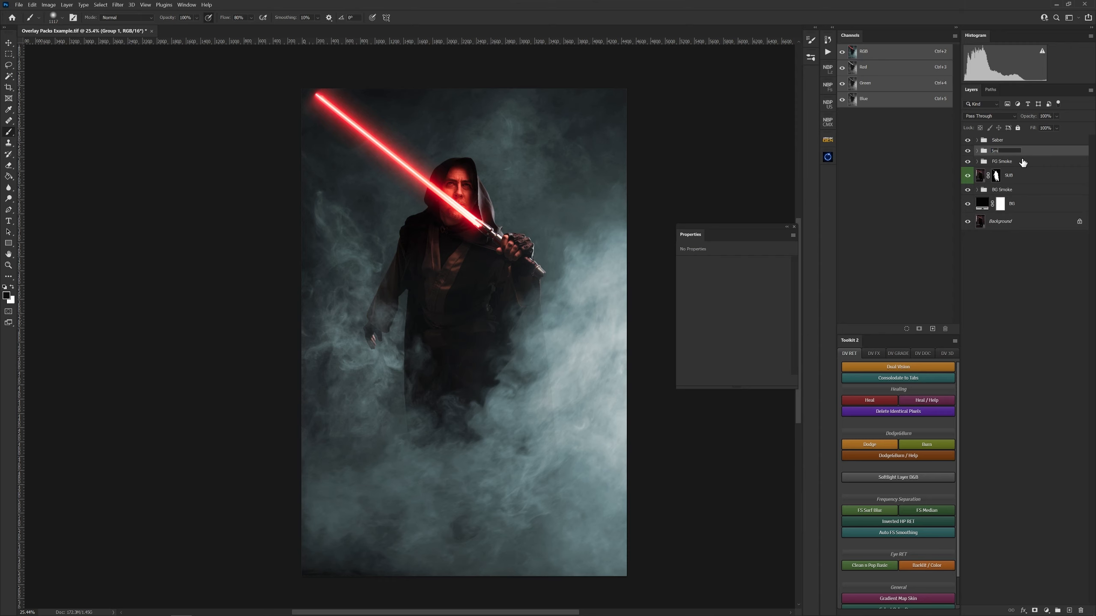
key("Return")
Step: Apply Levels to the SaberFX-DVALKEMA 006 overlay with input black at 14 and input white at 222
left_click(992, 141)
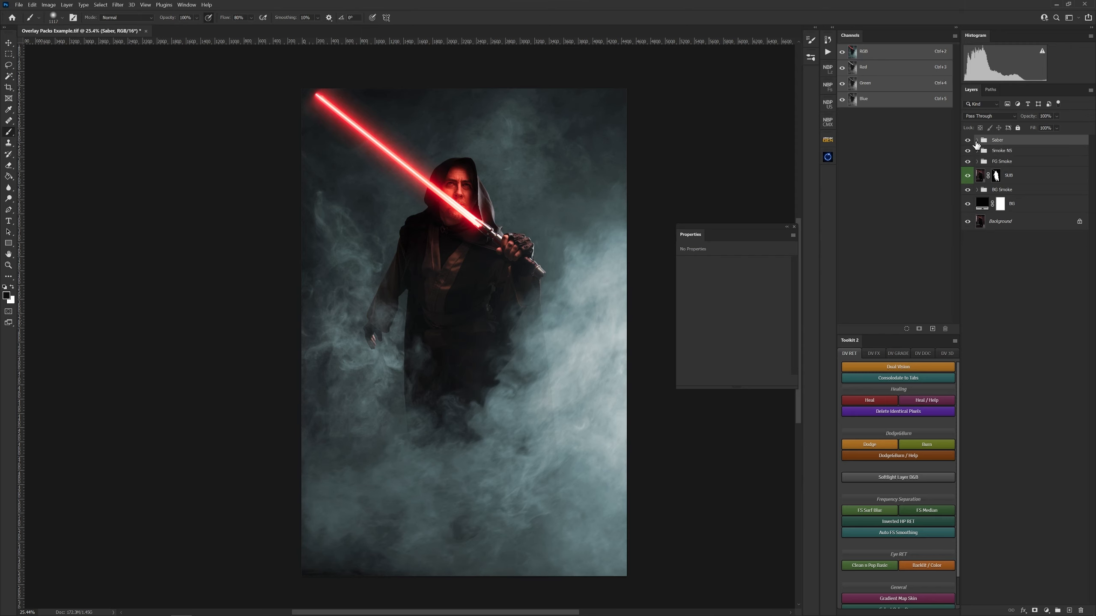
left_click(977, 141)
left_click(1044, 176)
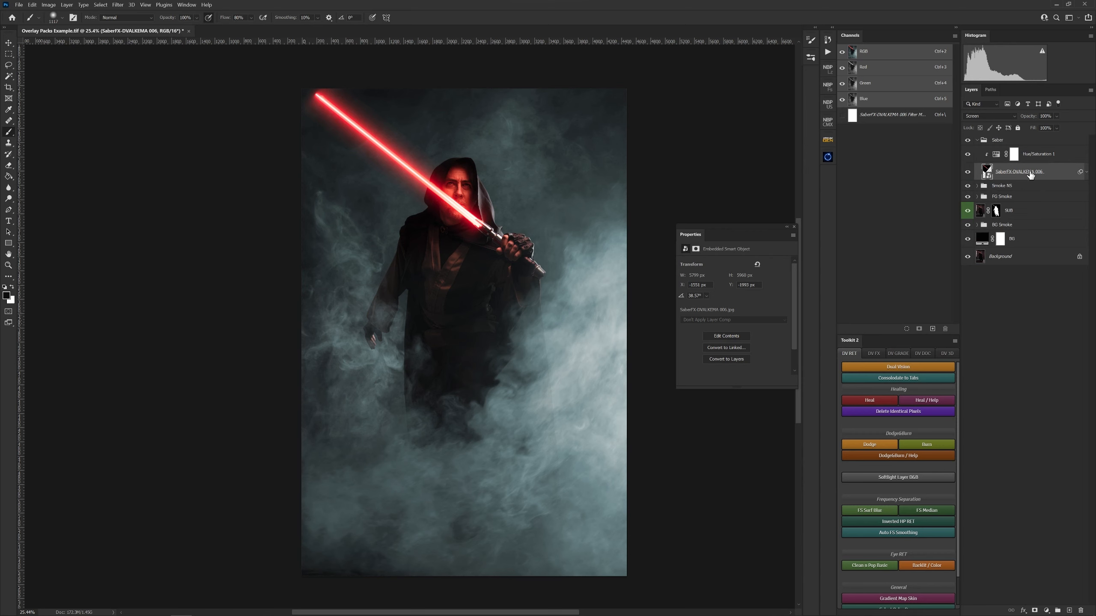
key("ctrl+l")
left_click_drag(729, 255, 714, 255)
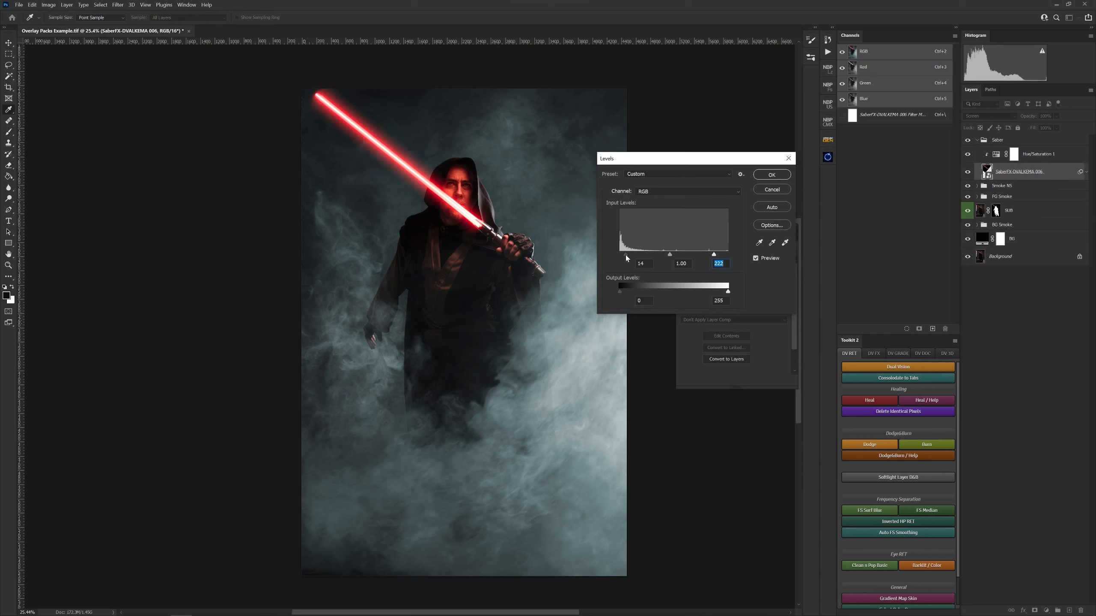
left_click(773, 174)
key("b")
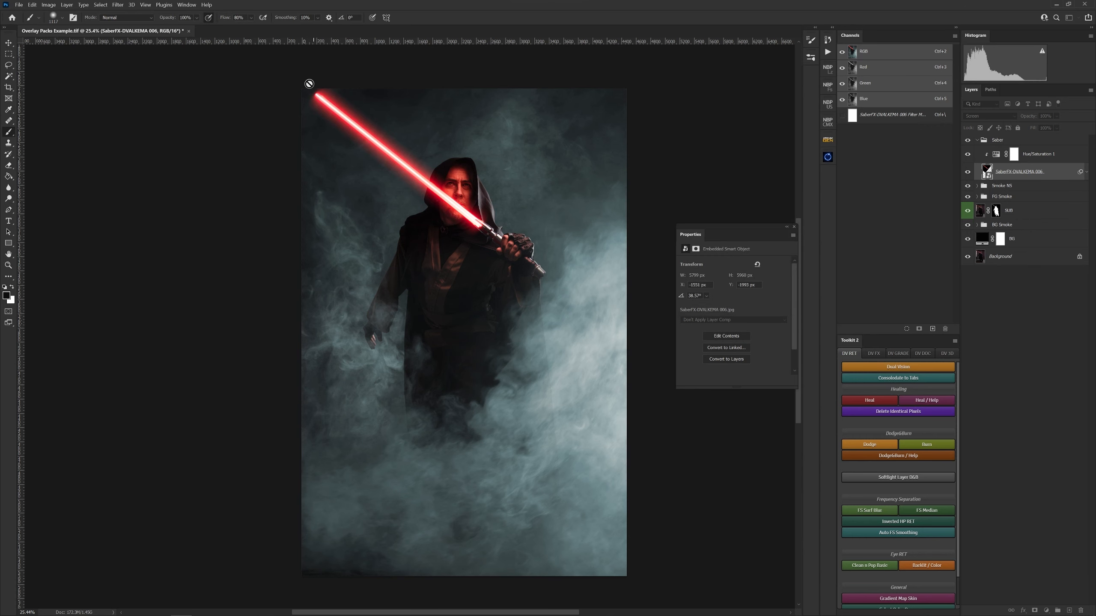
Step: Check the saber blade against the background and collapse the Saber group
left_click_drag(318, 100, 337, 114)
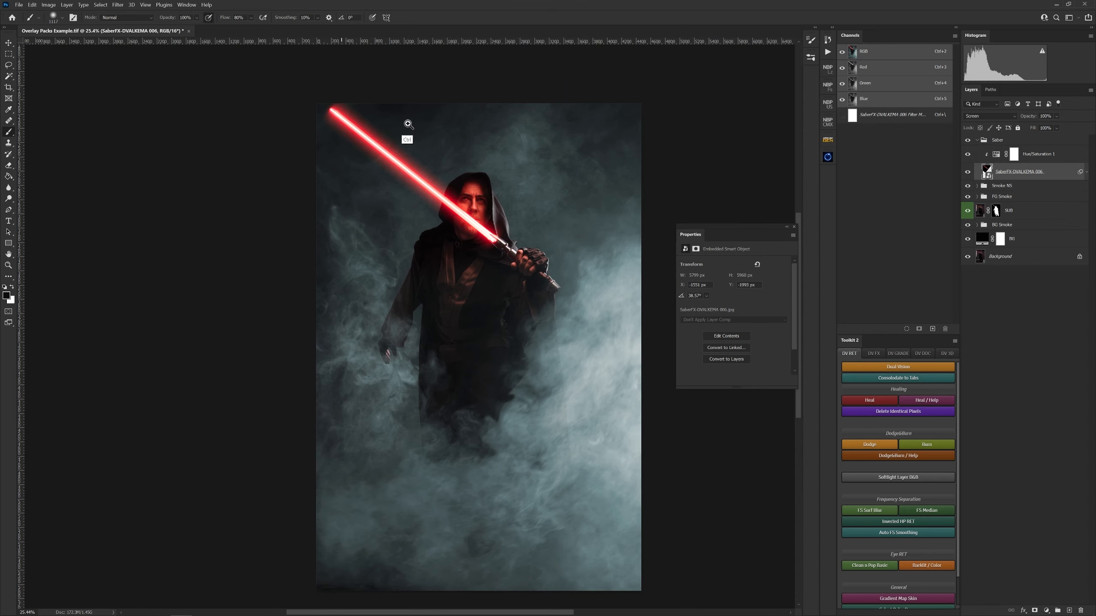
left_click_drag(292, 117, 359, 128)
mouse_move(441, 129)
left_mouse_down()
mouse_move(502, 111)
mouse_move(457, 118)
left_mouse_up()
left_click_drag(510, 185, 363, 144)
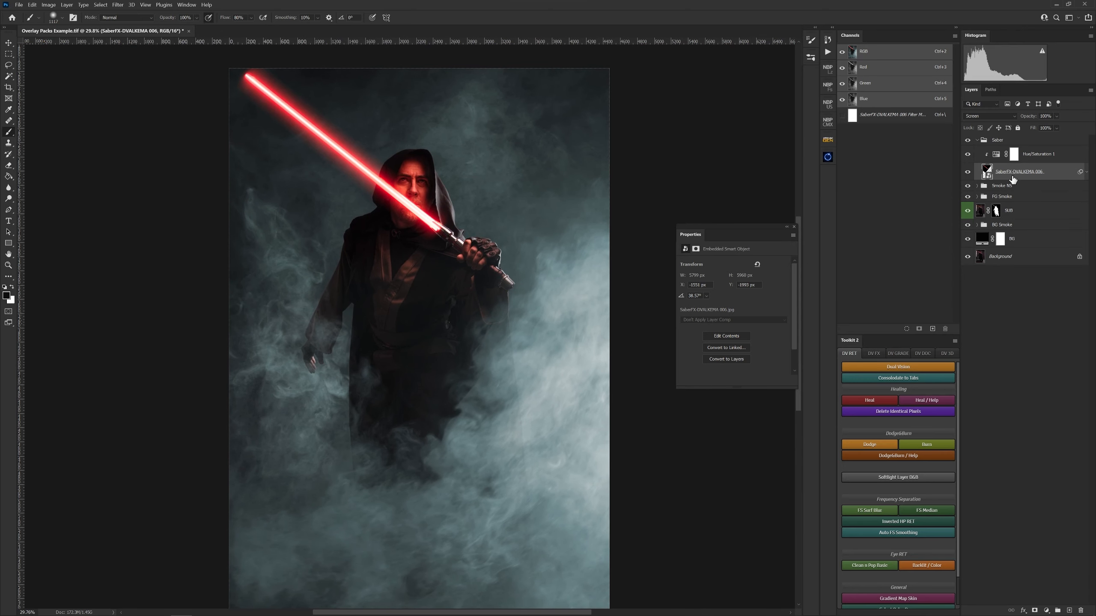
left_click(1020, 142)
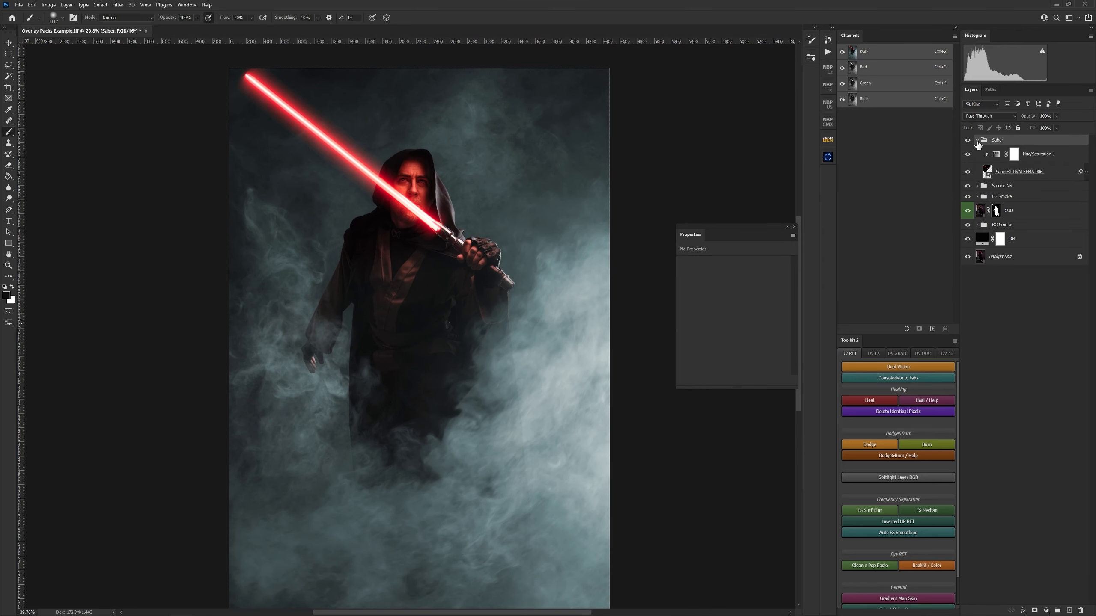
left_click(977, 140)
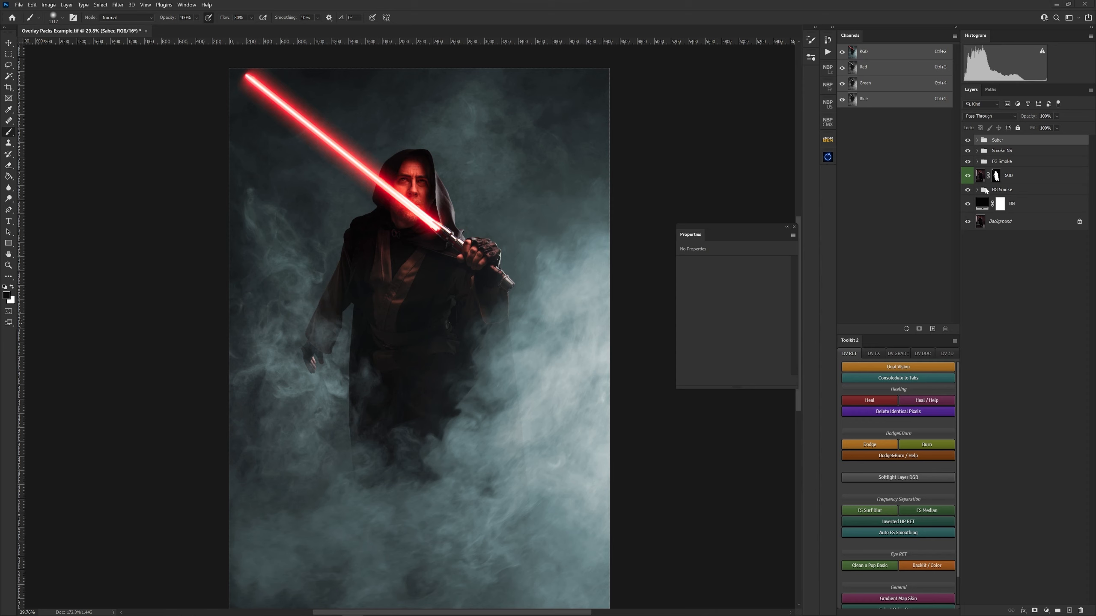
Step: Add a new layer above the Smoke NS group in Overlay blend mode and set the brush flow to 29%
left_click(1000, 154)
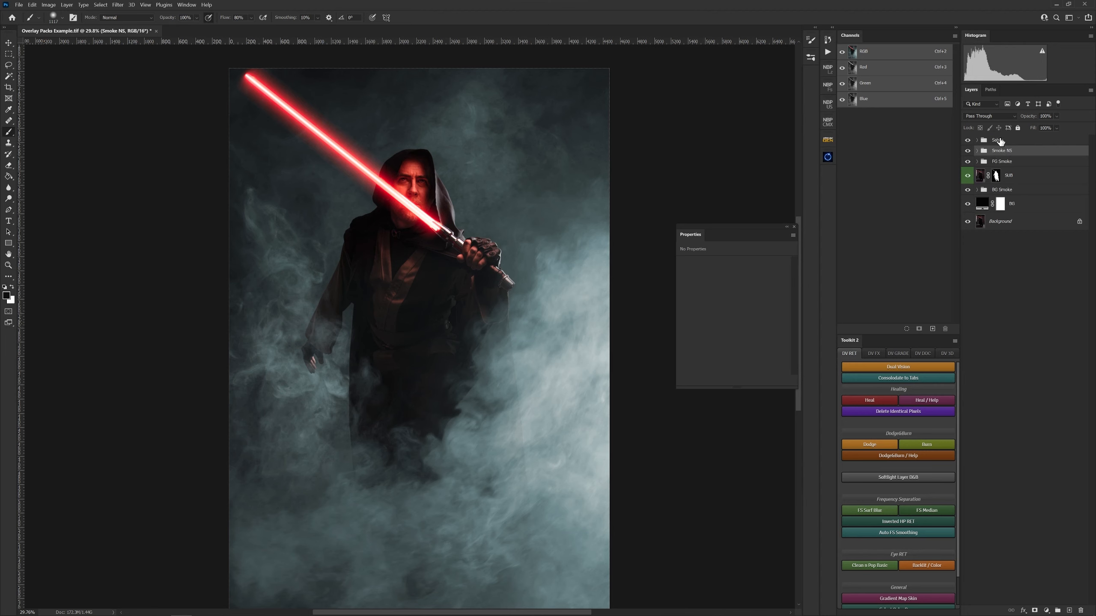
left_click(1070, 610)
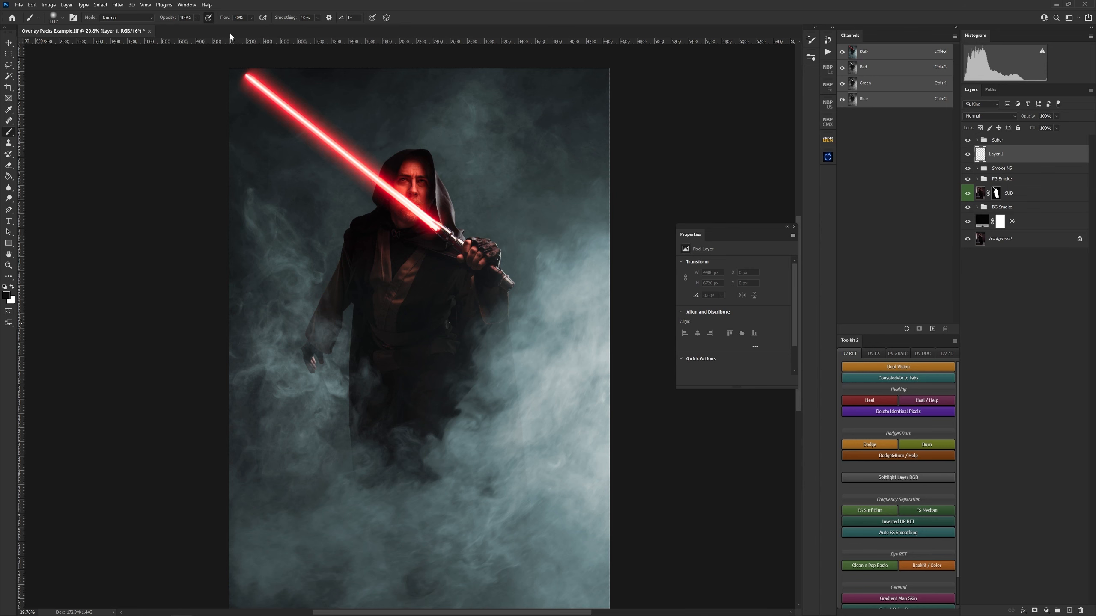
left_click_drag(226, 20, 205, 29)
left_click(992, 116)
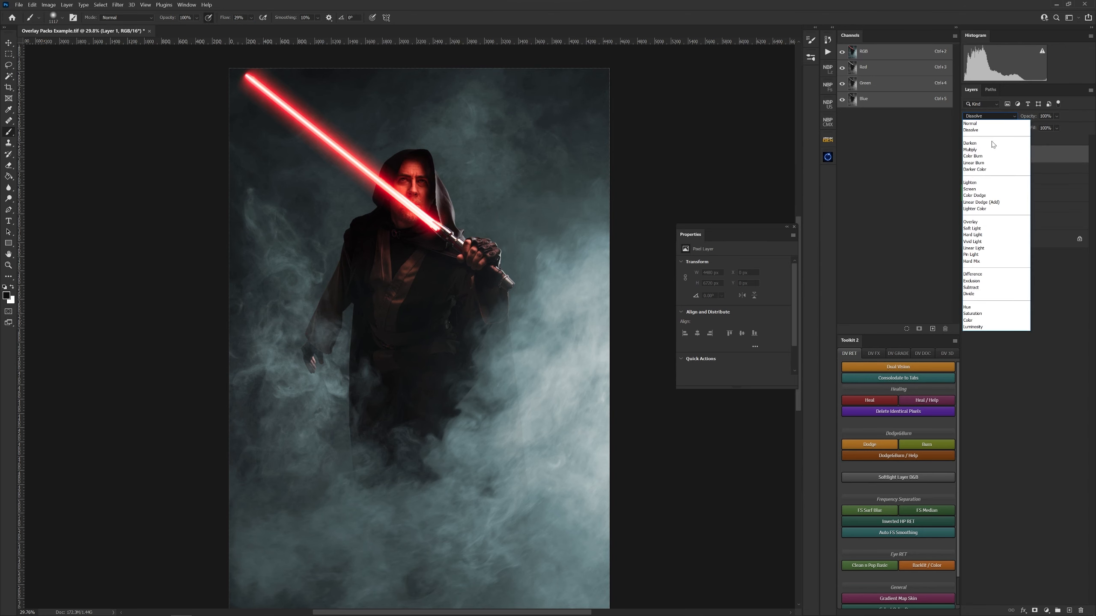
left_click(975, 222)
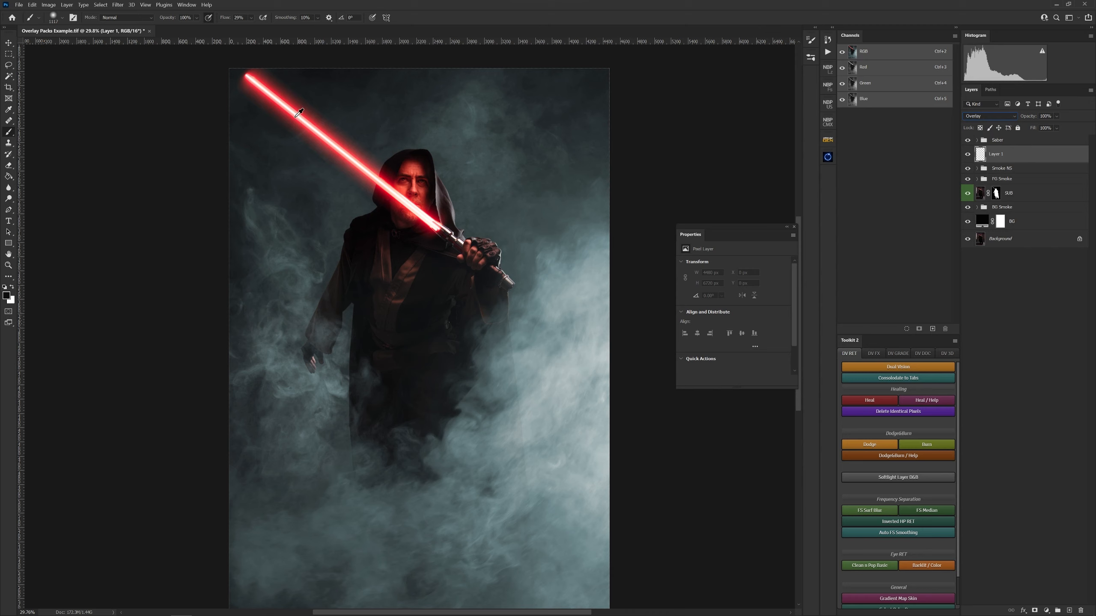
Step: Sample the saber's red and paint a soft red glow over the smoke below the blade beside the figure
left_click(294, 103, "alt")
left_click_drag(292, 103, 288, 106)
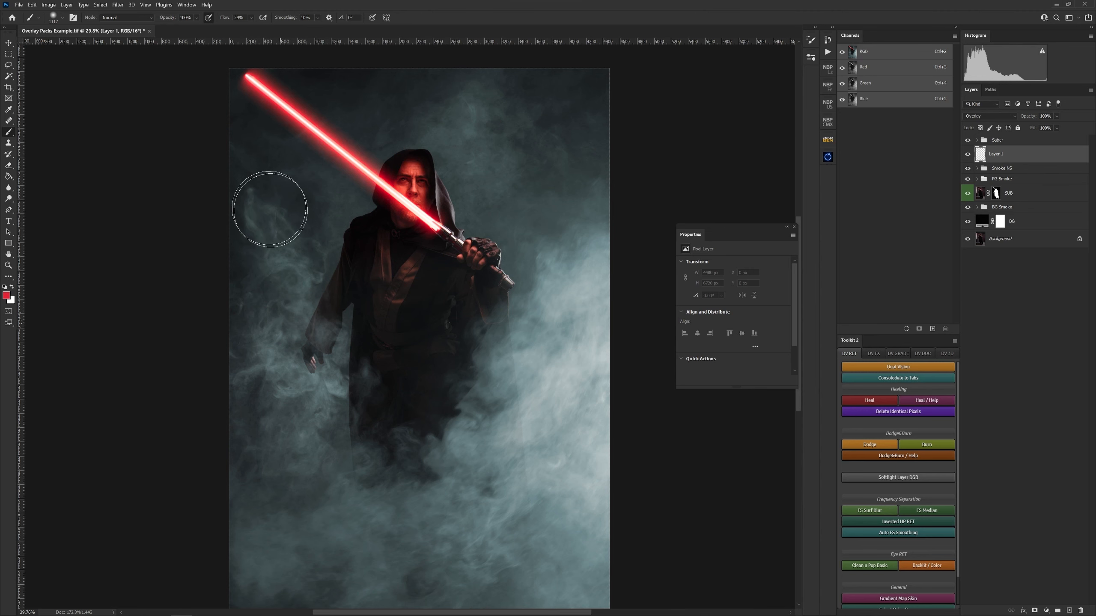
mouse_move(270, 209)
left_mouse_down()
mouse_move(287, 175)
mouse_move(261, 79)
mouse_move(280, 128)
mouse_move(278, 176)
mouse_move(249, 211)
mouse_move(352, 361)
mouse_move(318, 304)
mouse_move(246, 285)
mouse_move(285, 349)
mouse_move(344, 398)
mouse_move(318, 368)
mouse_move(310, 196)
mouse_move(337, 134)
mouse_move(337, 212)
mouse_move(355, 166)
mouse_move(297, 133)
mouse_move(254, 81)
mouse_move(280, 143)
mouse_move(259, 200)
mouse_move(294, 67)
mouse_move(286, 146)
mouse_move(359, 170)
mouse_move(384, 102)
mouse_move(345, 240)
mouse_move(297, 274)
mouse_move(393, 139)
mouse_move(275, 72)
mouse_move(352, 105)
mouse_move(390, 168)
mouse_move(391, 133)
mouse_move(370, 108)
mouse_move(237, 122)
mouse_move(293, 228)
mouse_move(317, 321)
mouse_move(349, 237)
mouse_move(309, 354)
mouse_move(273, 278)
mouse_move(257, 79)
mouse_move(305, 181)
mouse_move(269, 179)
left_mouse_up()
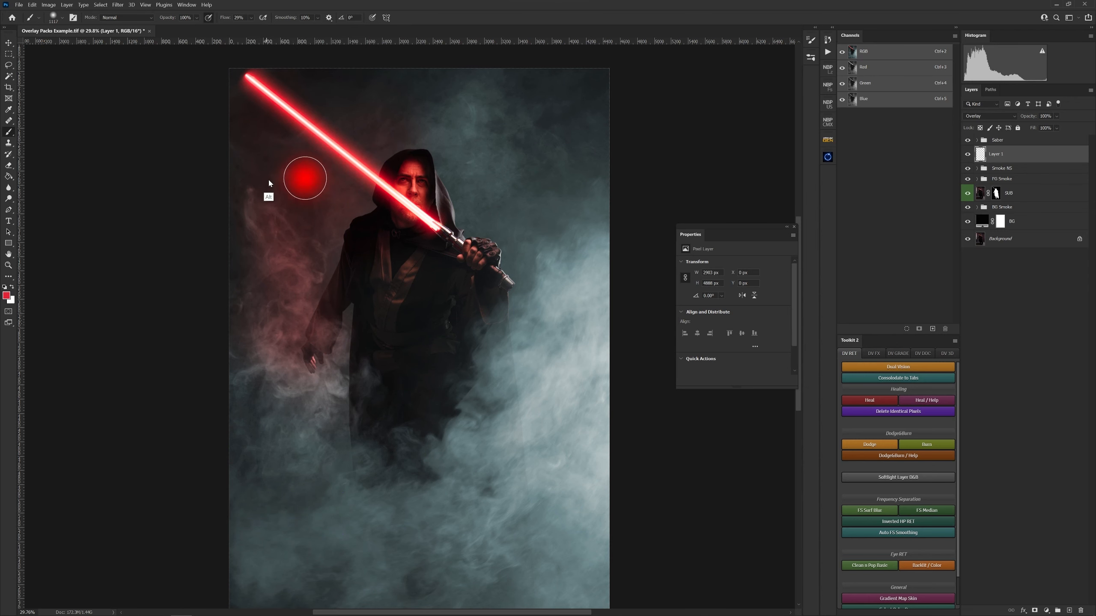
left_click(315, 135, "alt")
left_click_drag(319, 130, 321, 127)
left_click_drag(264, 206, 289, 281)
left_click(306, 149, "alt")
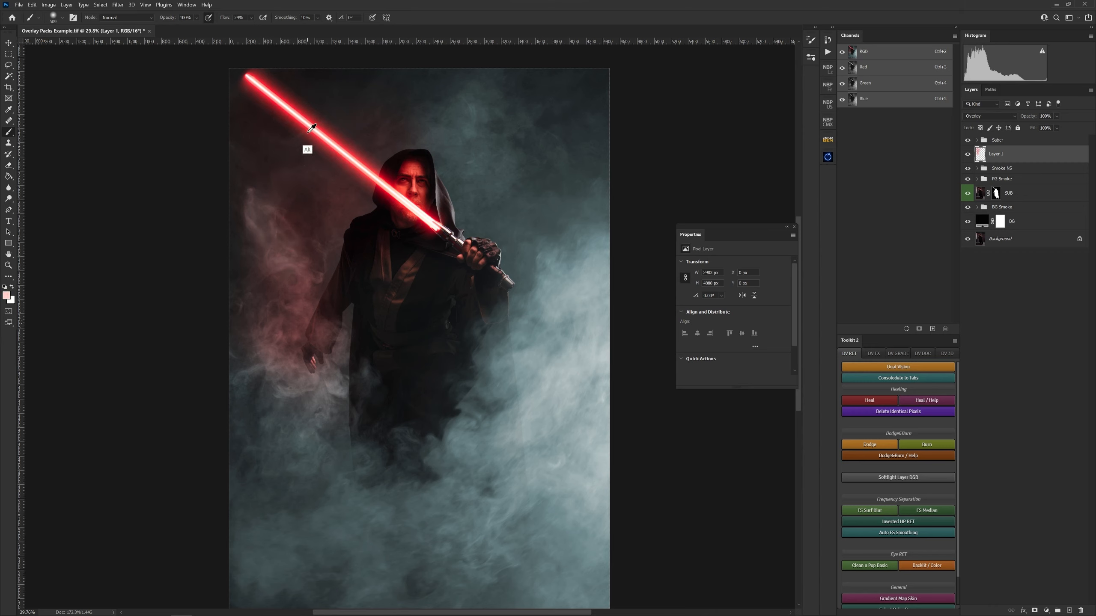
mouse_move(261, 199)
left_mouse_down()
mouse_move(285, 223)
mouse_move(242, 213)
mouse_move(279, 282)
mouse_move(262, 206)
mouse_move(304, 256)
left_mouse_up()
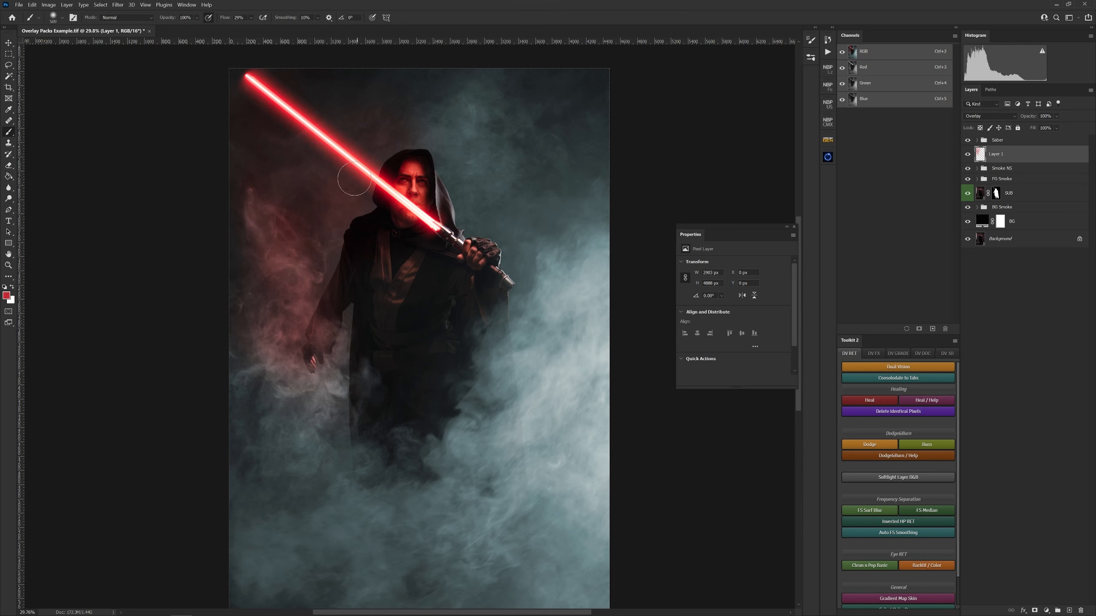
left_click_drag(364, 169, 360, 169)
mouse_move(304, 127)
left_mouse_down()
mouse_move(356, 152)
mouse_move(309, 74)
mouse_move(351, 141)
mouse_move(371, 69)
mouse_move(326, 186)
mouse_move(257, 113)
mouse_move(285, 234)
mouse_move(311, 273)
mouse_move(336, 228)
mouse_move(250, 266)
mouse_move(275, 241)
left_mouse_up()
Step: Try the Blend If This Layer sliders on the red glow layer, and delete that layer
double_click(1038, 154)
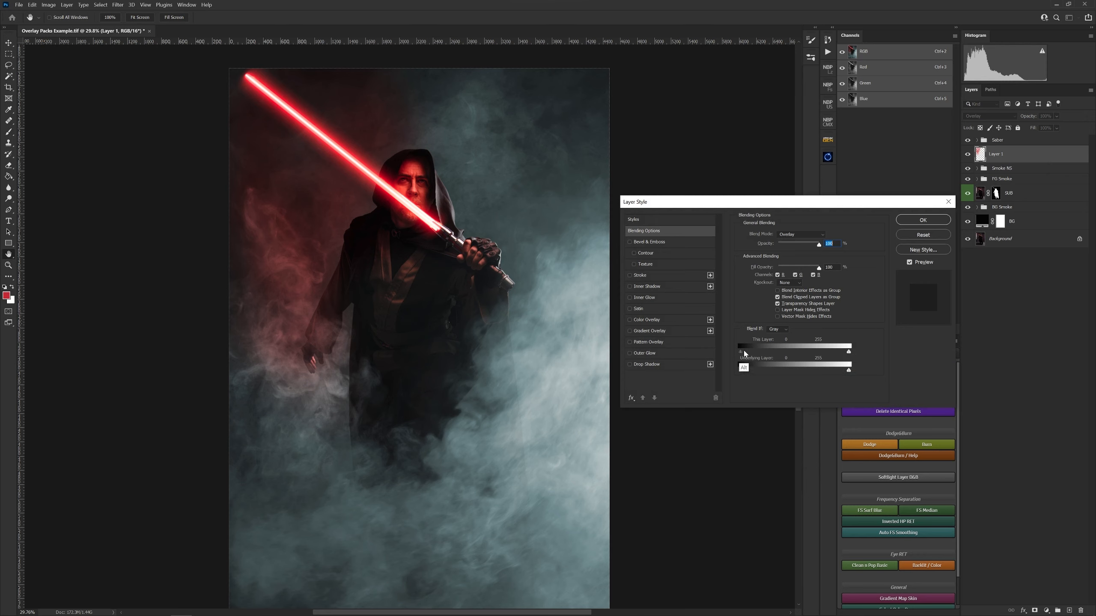
left_click_drag(779, 348, 731, 360)
left_click_drag(848, 350, 780, 352)
left_click(942, 237)
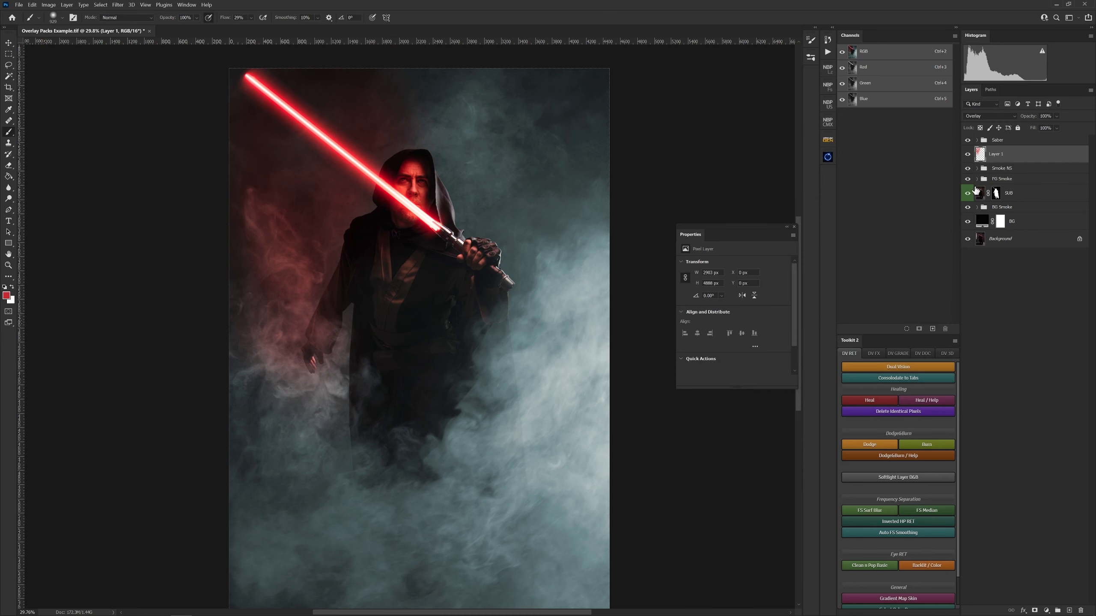
key("Delete")
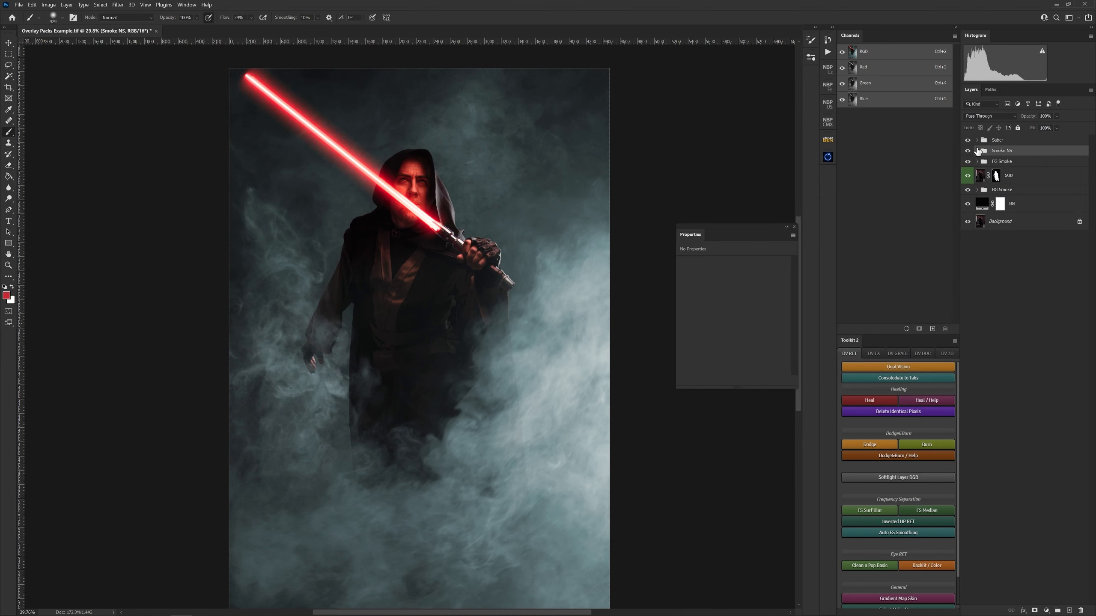
Step: Switch to Adobe Bridge and place DVALKEMA_Flame Kit 1_004.jpg from Flame Kit 01 DV above the Smoke NS group in Screen blend mode
key("alt+Tab")
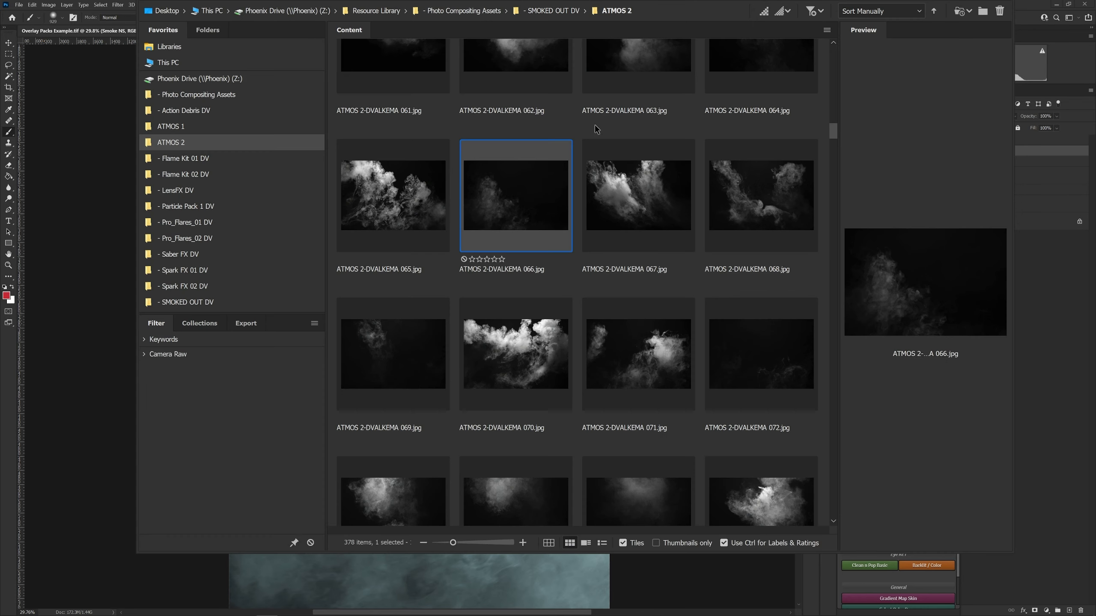
left_click(202, 162)
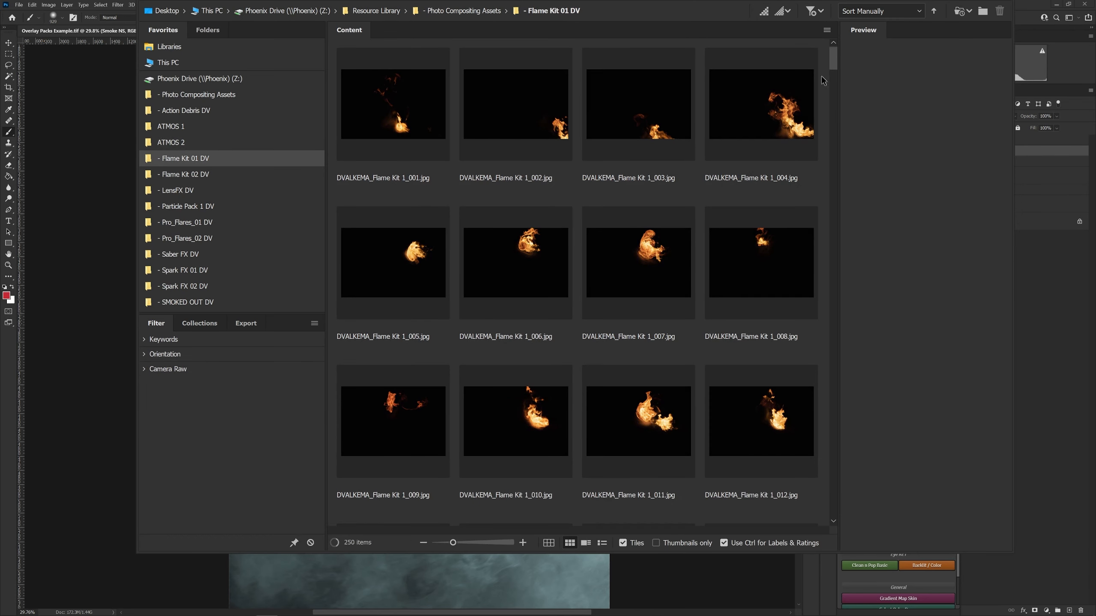
left_click_drag(771, 147, 526, 569)
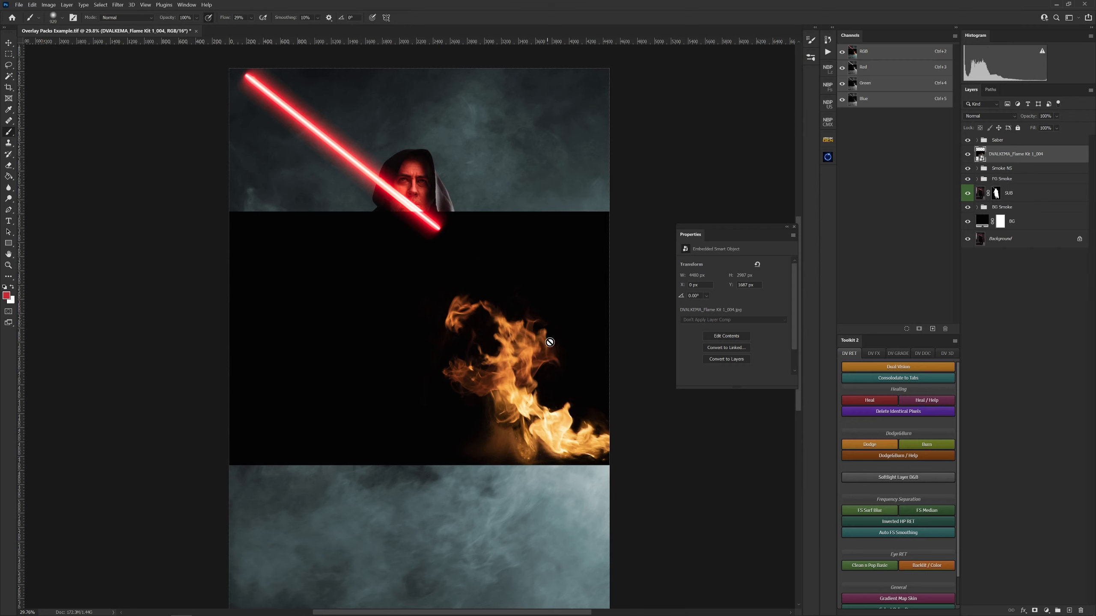
left_click(989, 113)
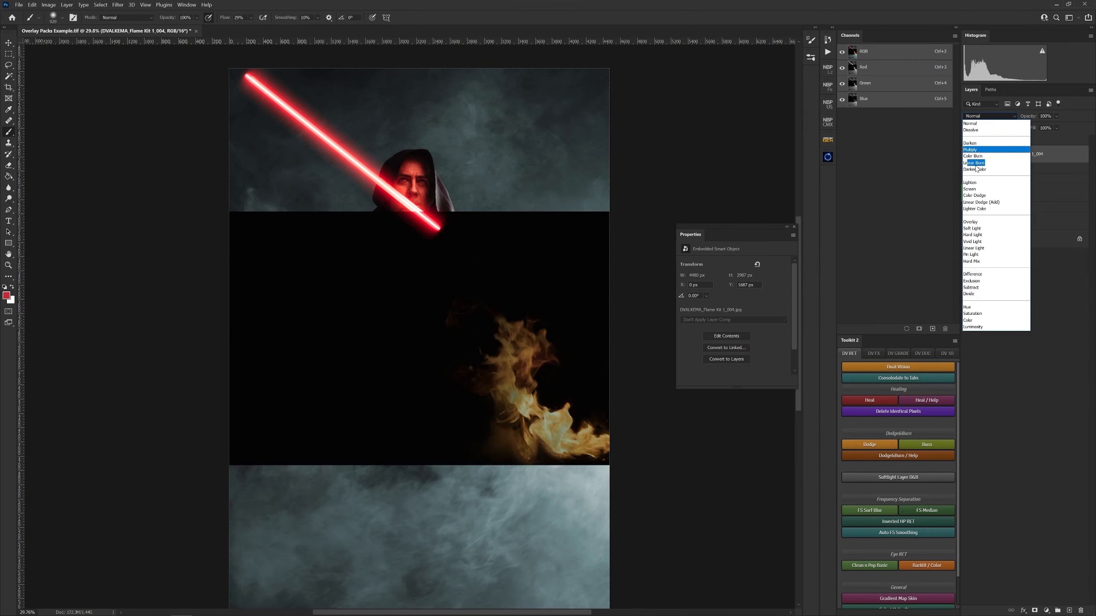
left_click(988, 186)
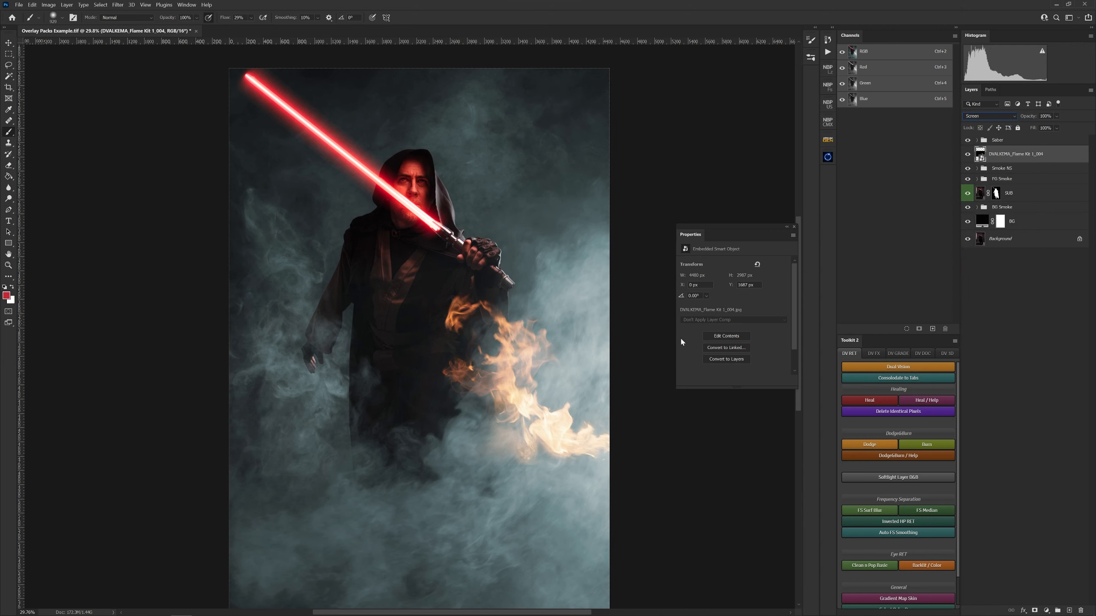
Step: Move the flame up and to the right, behind the figure's shoulder at the image's right edge
left_click_drag(541, 388, 581, 235)
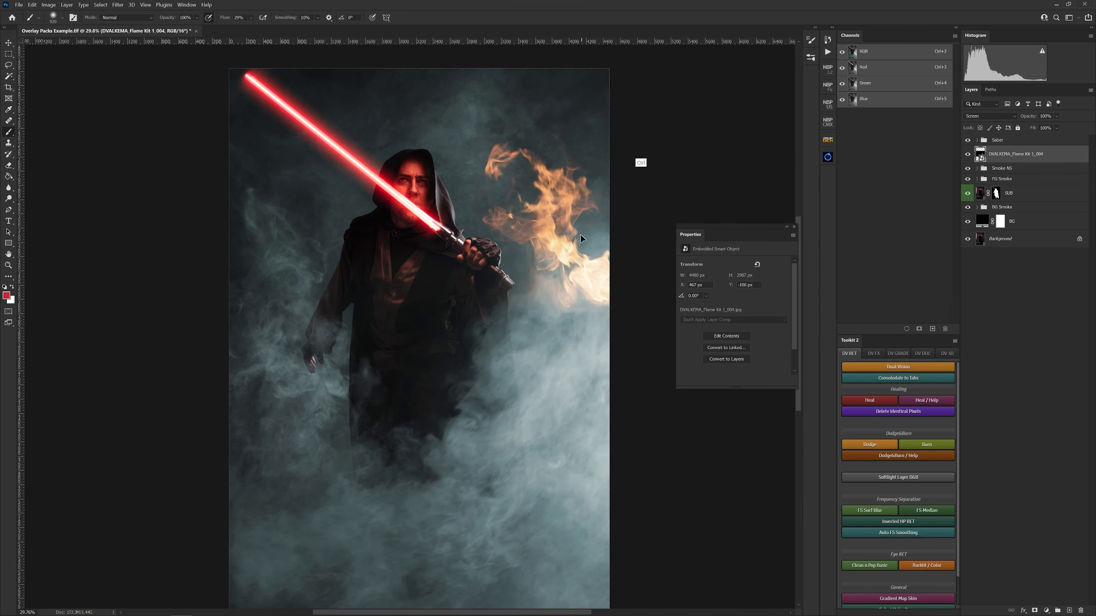
left_click_drag(642, 121, 593, 132)
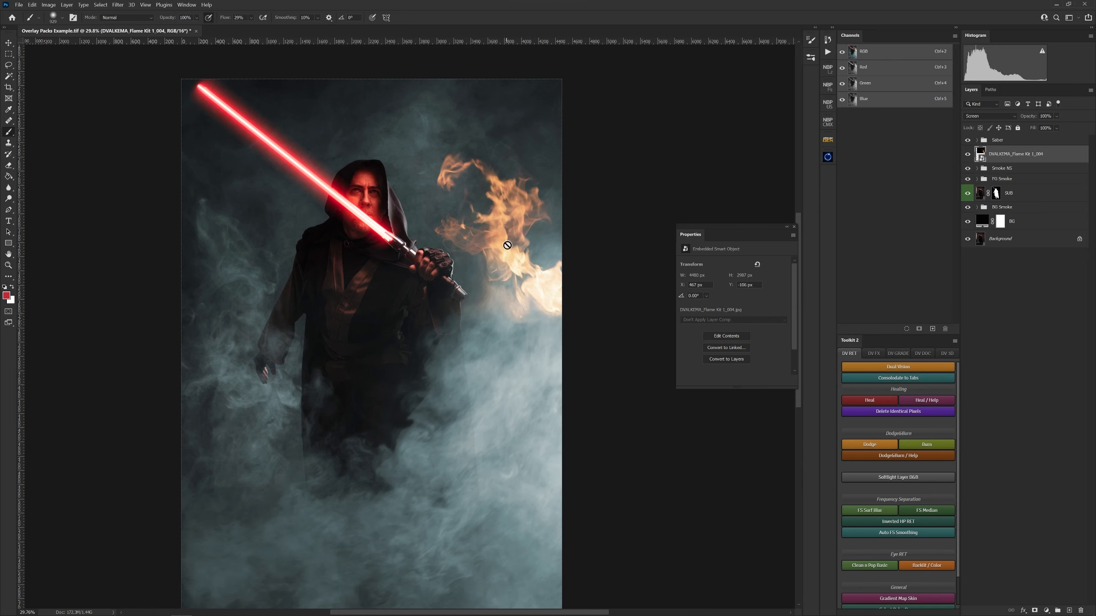
mouse_move(501, 235)
left_mouse_down()
mouse_move(482, 244)
mouse_move(497, 241)
left_mouse_up()
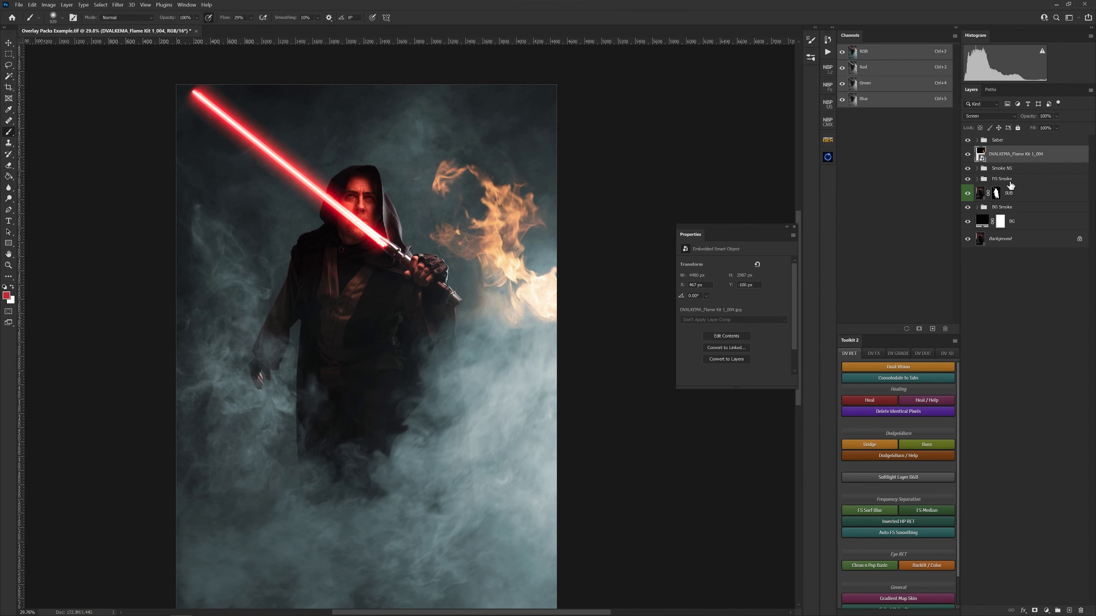
Step: Add a new Overlay layer above the flame layer and paint a soft glow around the flames with their sampled orange and yellow
left_click(1030, 178)
left_click(1023, 160)
left_click(1070, 610)
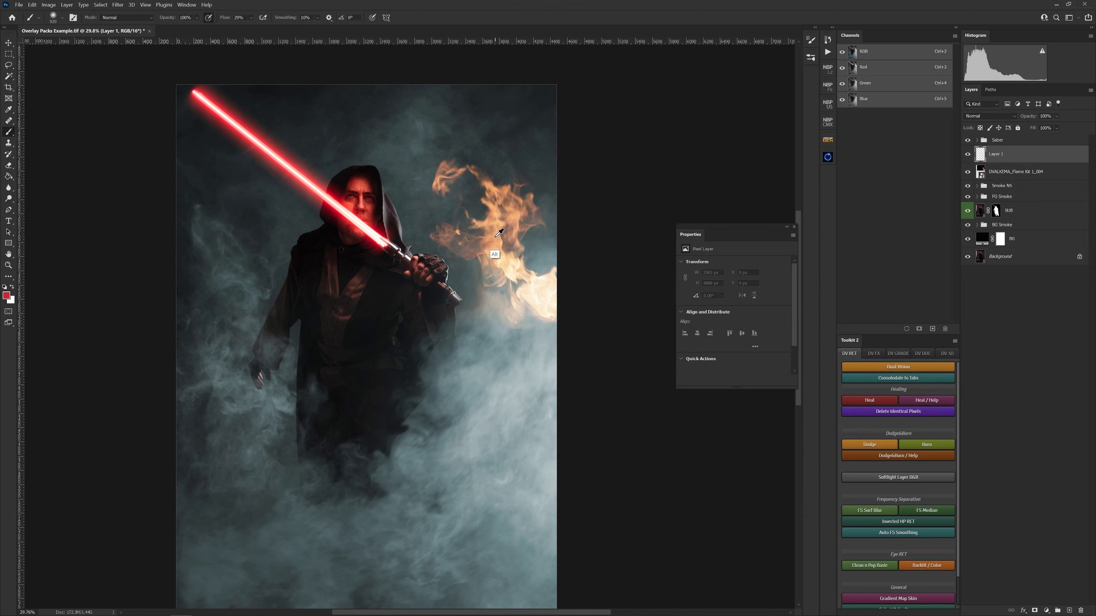
left_click(496, 235, "alt")
left_click(982, 116)
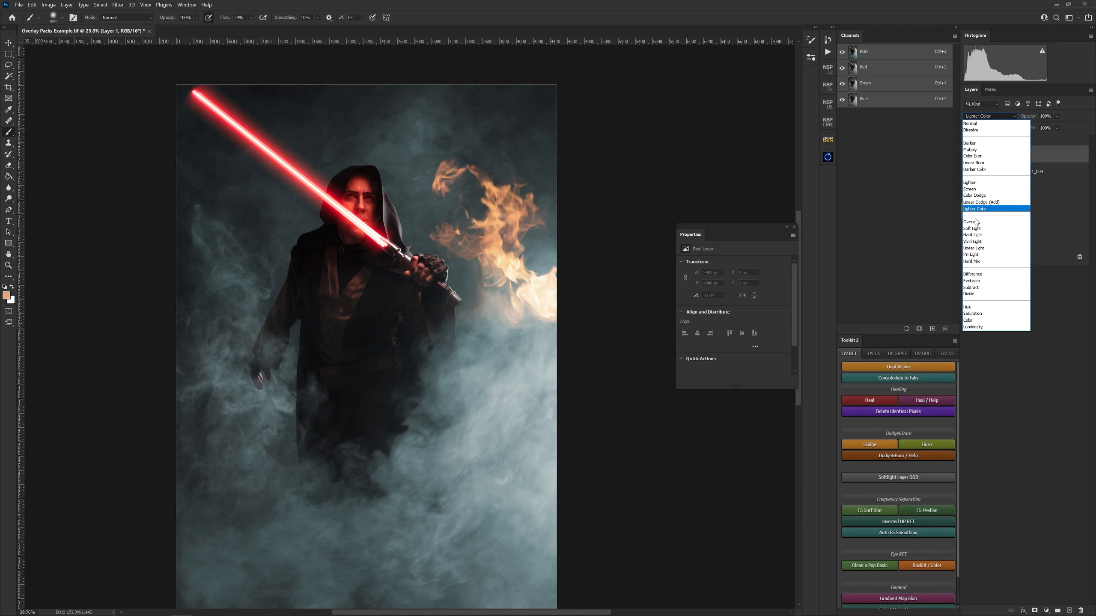
left_click(988, 211)
mouse_move(507, 215)
left_mouse_down()
mouse_move(507, 301)
mouse_move(497, 260)
mouse_move(553, 250)
mouse_move(566, 198)
mouse_move(561, 255)
mouse_move(606, 239)
mouse_move(578, 143)
mouse_move(548, 178)
mouse_move(507, 162)
mouse_move(481, 183)
mouse_move(445, 173)
mouse_move(440, 134)
mouse_move(439, 167)
mouse_move(417, 158)
mouse_move(439, 167)
mouse_move(452, 154)
mouse_move(514, 295)
left_mouse_up()
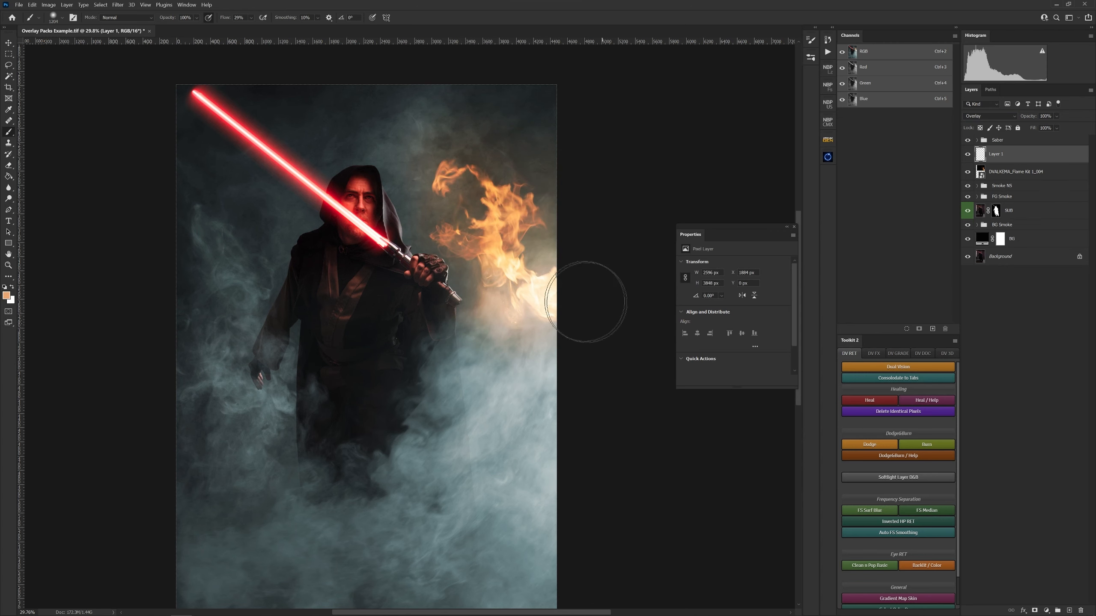
left_click(506, 255, "alt")
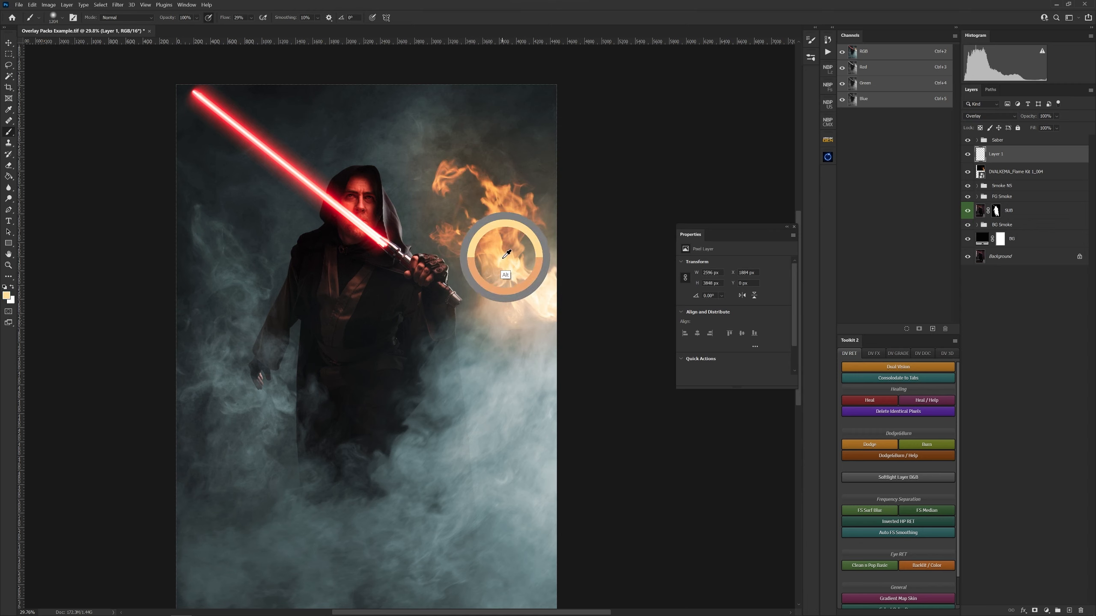
mouse_move(504, 248)
left_mouse_down()
mouse_move(525, 256)
mouse_move(498, 174)
left_mouse_up()
Step: Set the foreground color to a deeper orange (#976330) and paint more glow over the smoke around the flames
left_click(474, 249, "alt")
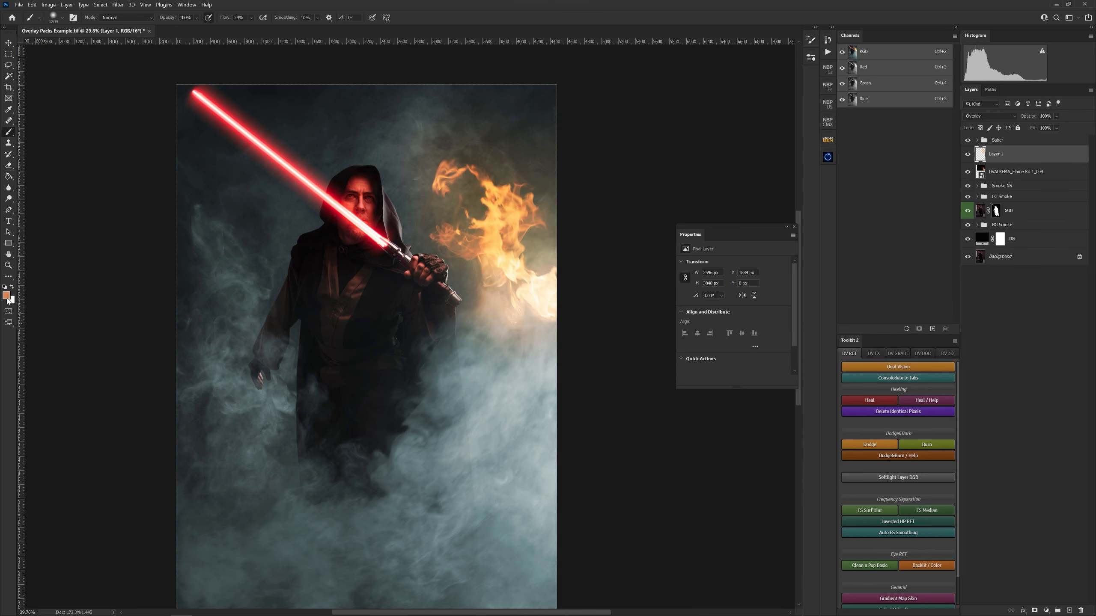
left_click(7, 296)
left_click(743, 382)
left_click(743, 388)
left_click_drag(746, 378, 757, 385)
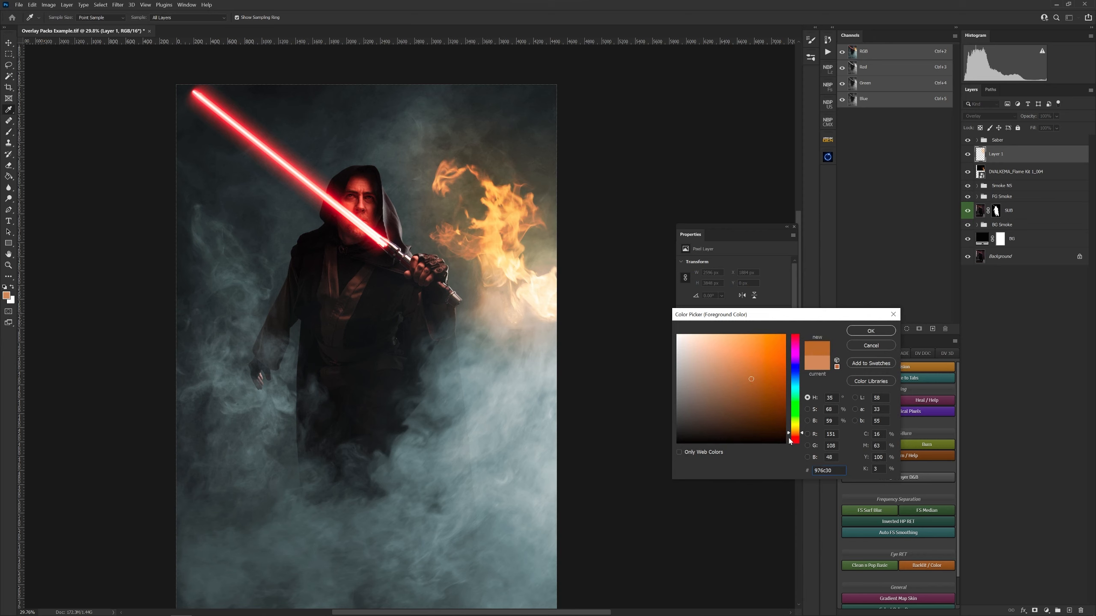
left_click_drag(796, 434, 797, 436)
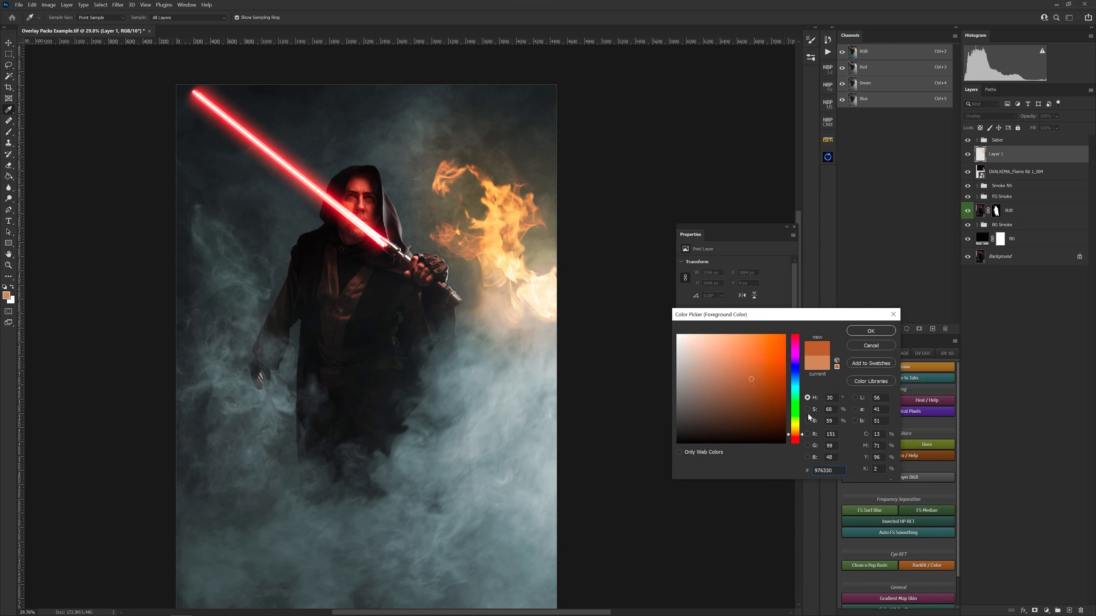
left_click(871, 330)
key("b")
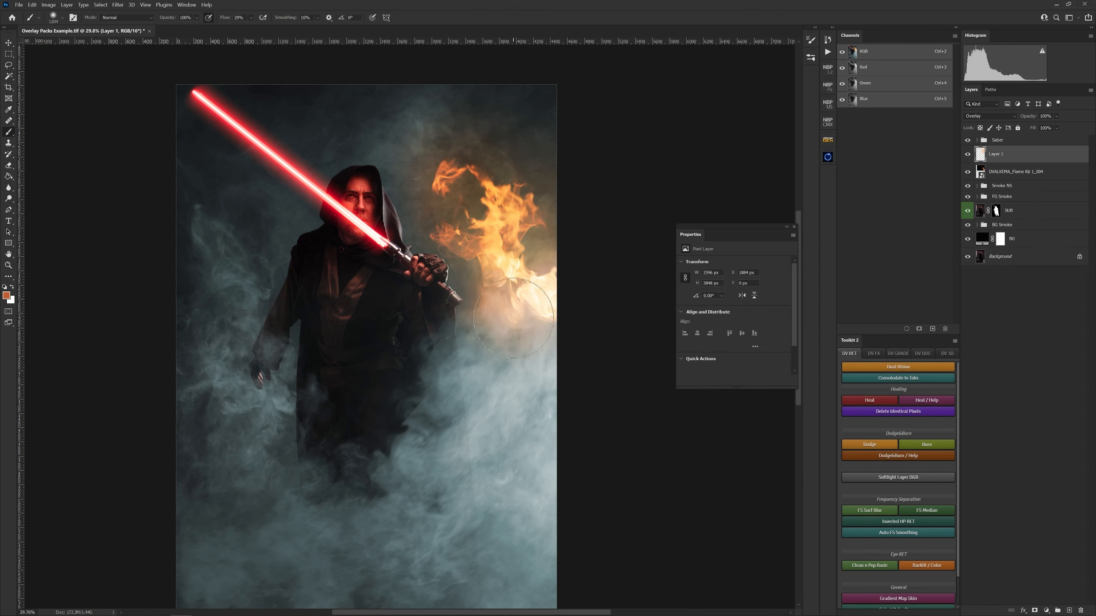
mouse_move(571, 305)
left_mouse_down()
mouse_move(410, 237)
mouse_move(423, 204)
mouse_move(458, 215)
left_mouse_up()
left_click(501, 237, "alt")
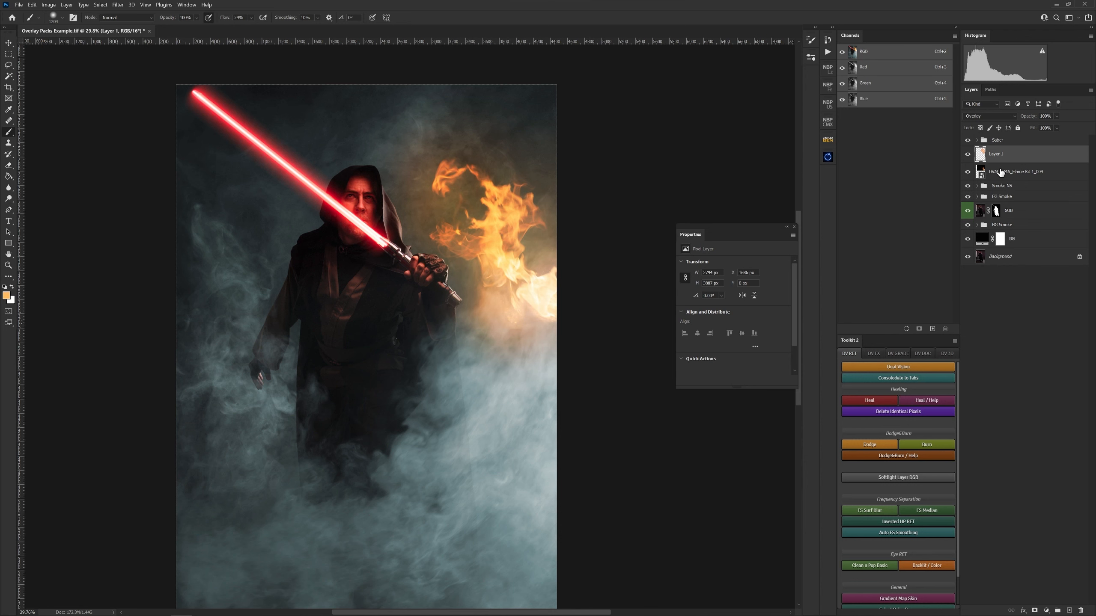
Step: Try the flame and orange glow layers beneath the SUB layer, and return both above the Smoke NS group
left_click(1003, 177, "shift")
left_click_drag(1003, 177, 998, 217)
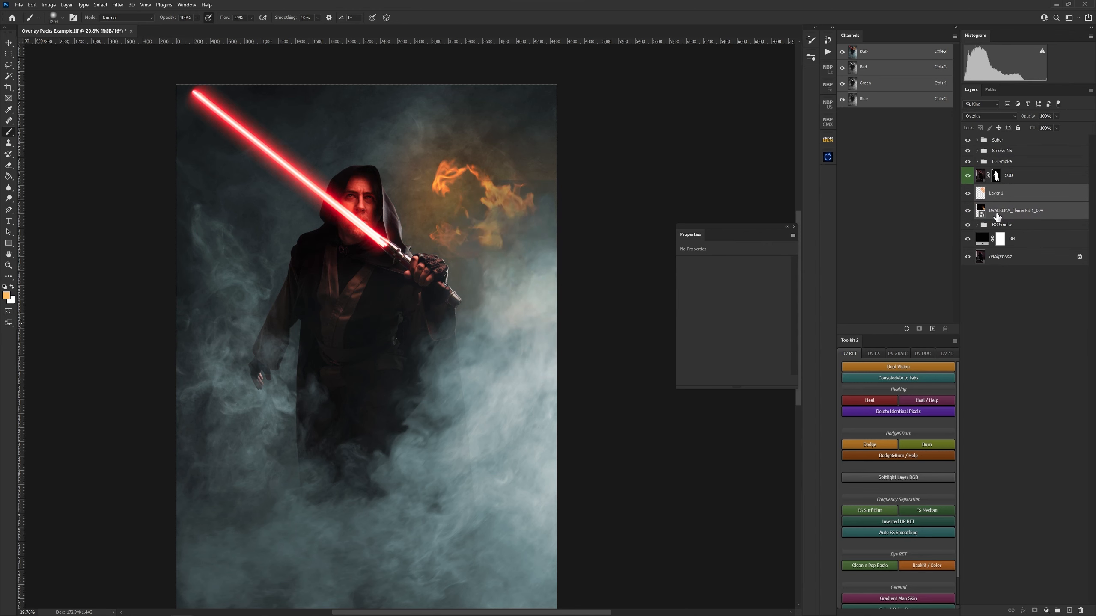
left_click(1007, 197)
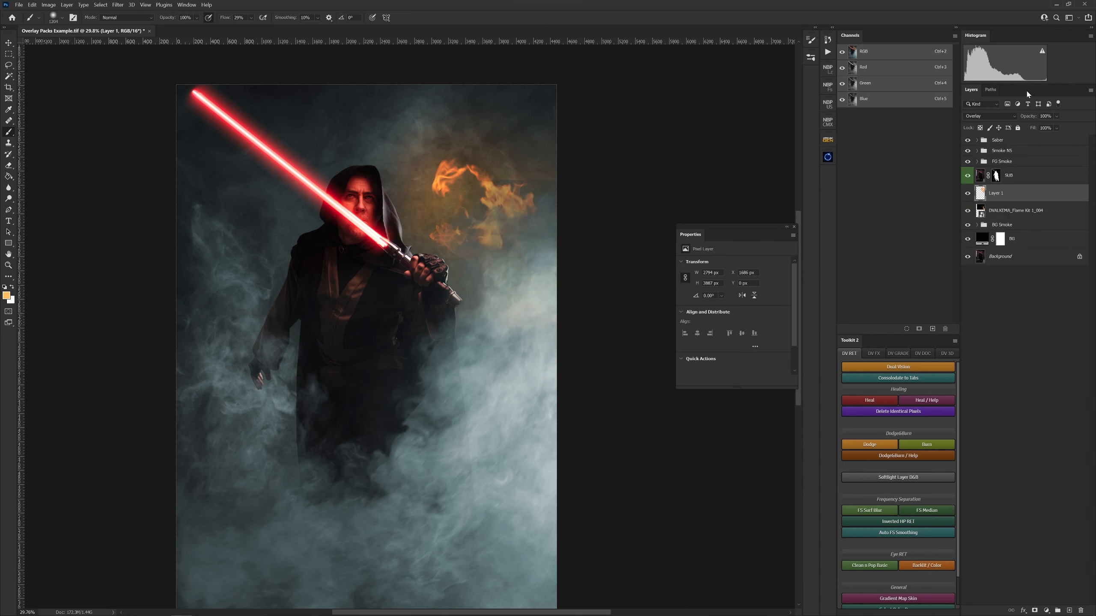
left_click_drag(997, 196, 1008, 147)
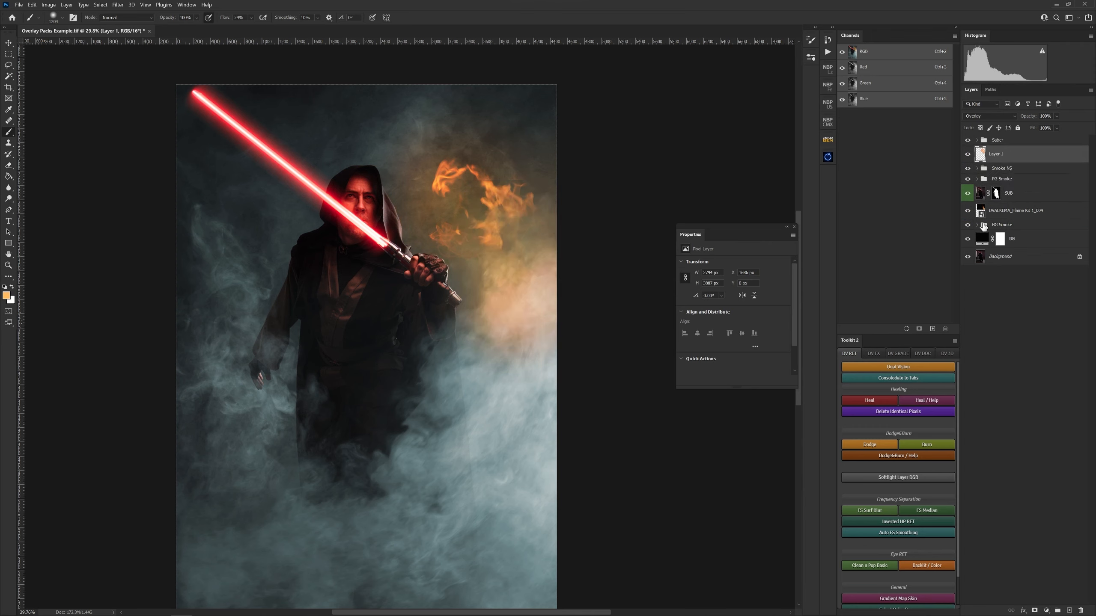
left_click_drag(999, 217, 989, 176)
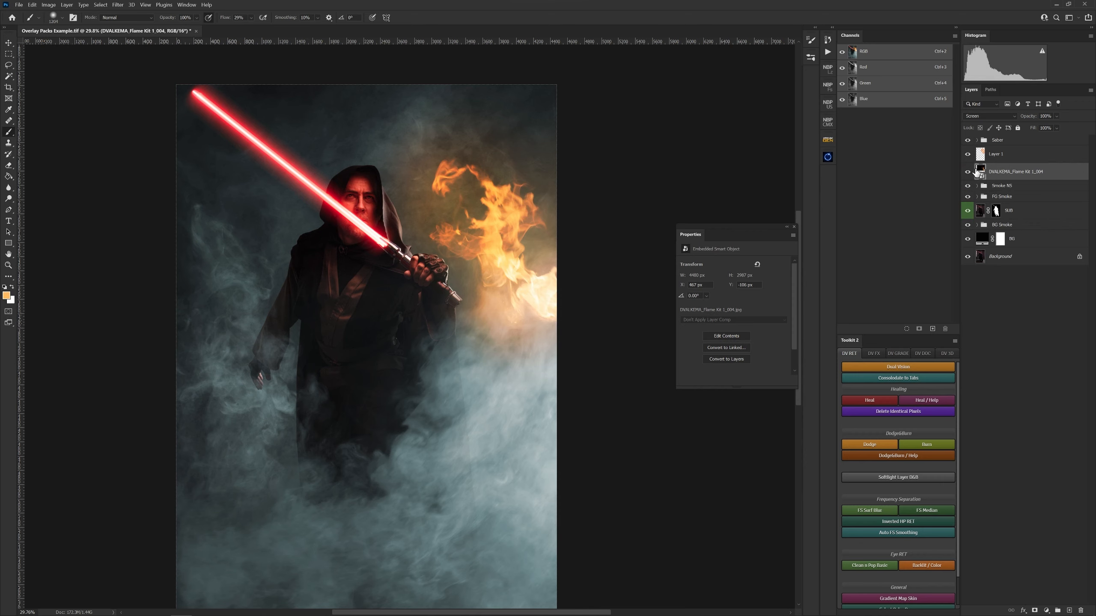
Step: Reorder the layers so SUB sits directly below the Saber group, above the orange glow and flame layers
left_click_drag(1023, 213, 1021, 166)
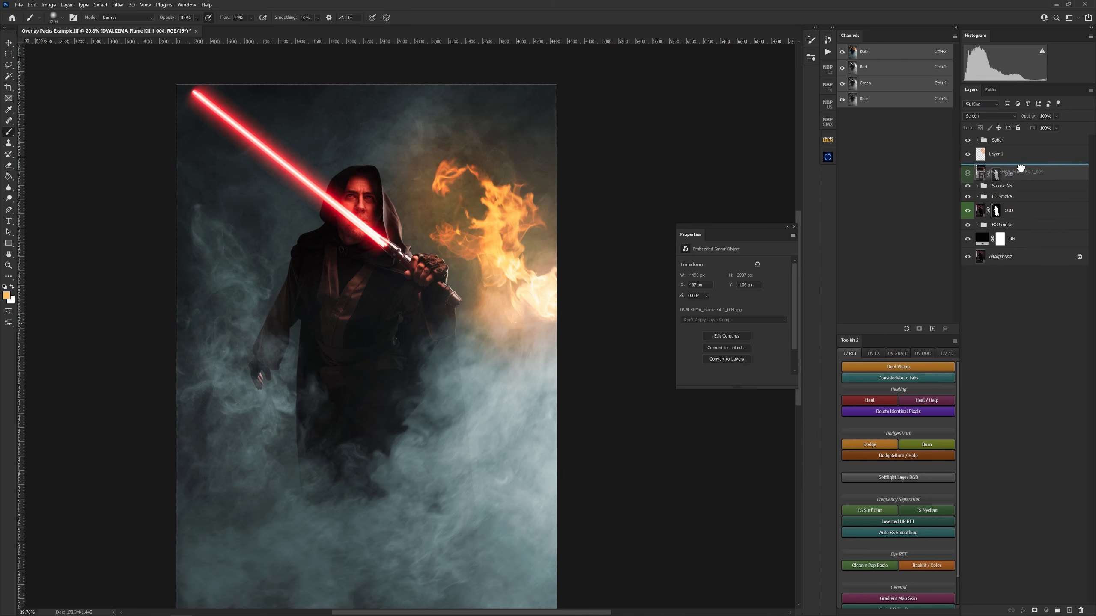
left_click_drag(1021, 168, 1020, 167)
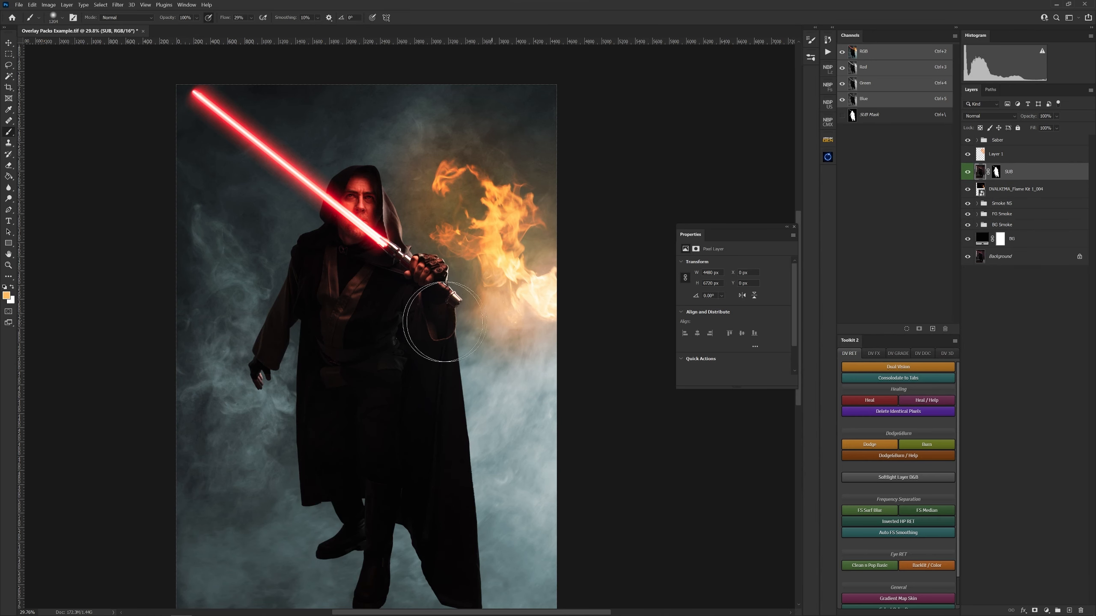
left_click_drag(430, 239, 449, 257)
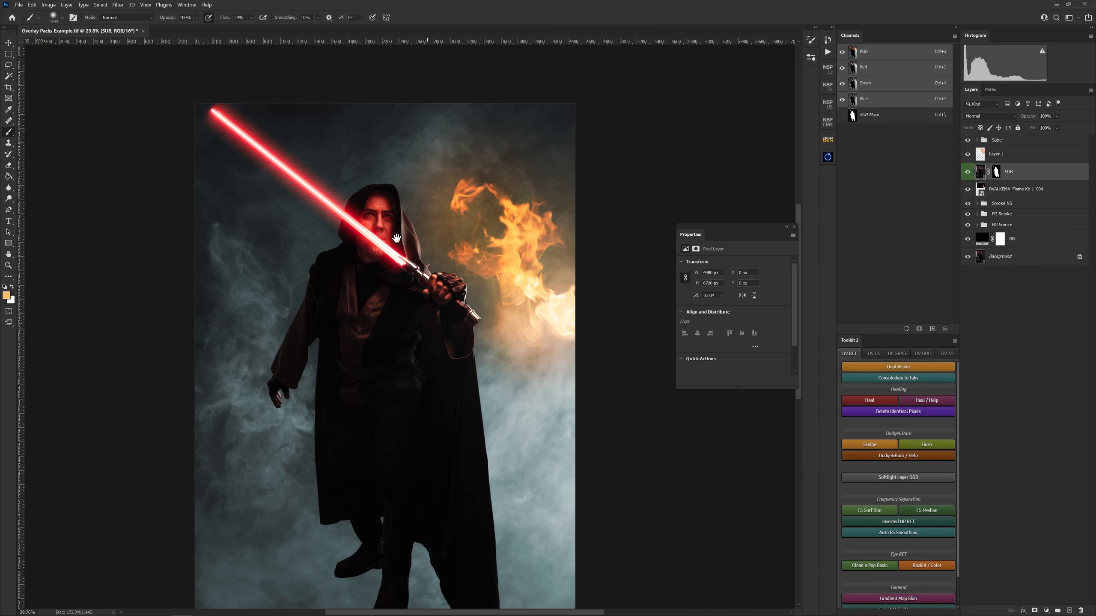
left_click_drag(1016, 160, 1006, 181)
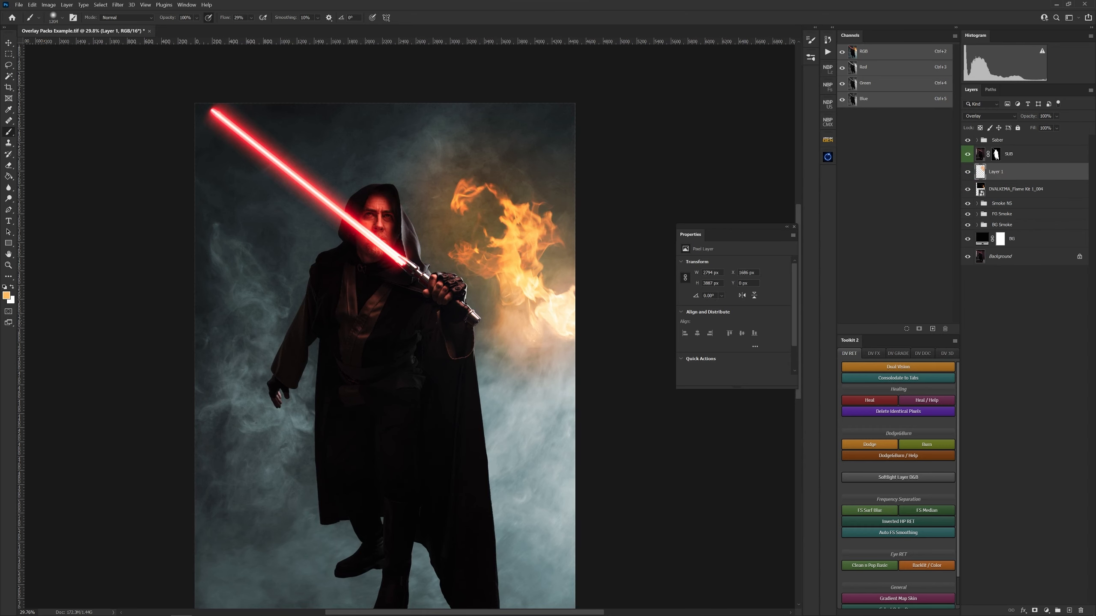
Step: Check the flames close up beside the figure's hands and add a Hue/Saturation adjustment above the Saber group with Colorize enabled
left_click_drag(505, 245, 548, 235)
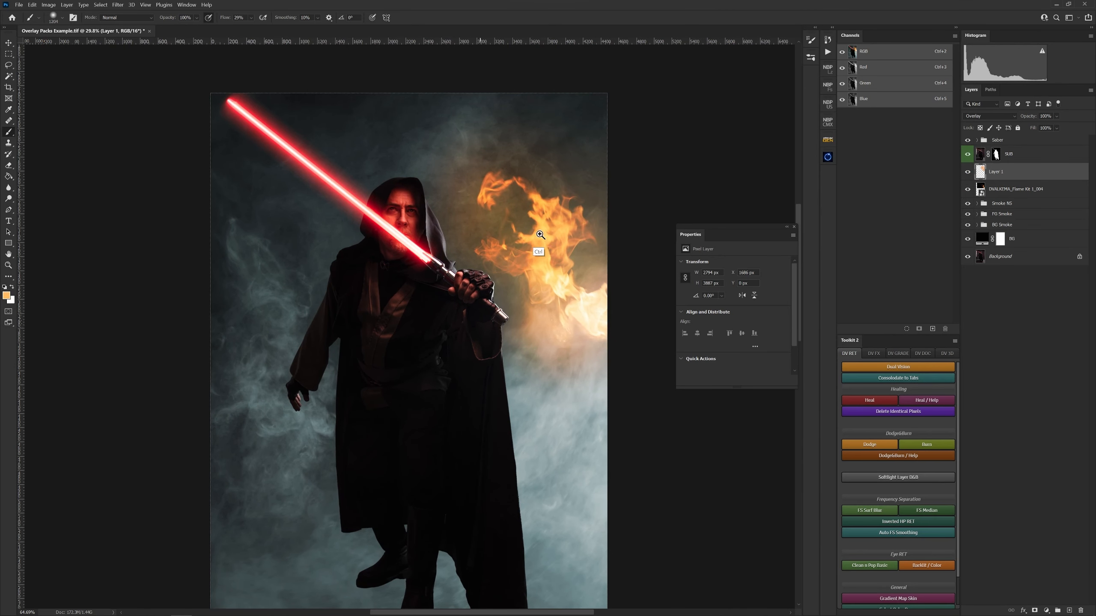
left_click_drag(559, 231, 434, 400)
left_click_drag(534, 385, 506, 320)
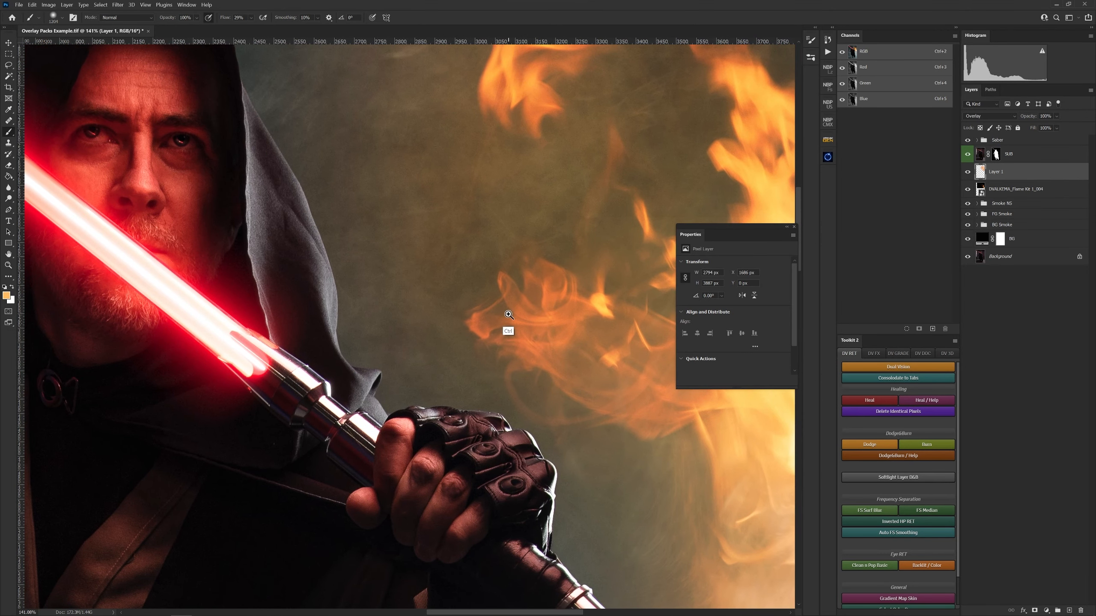
key("ctrl+0")
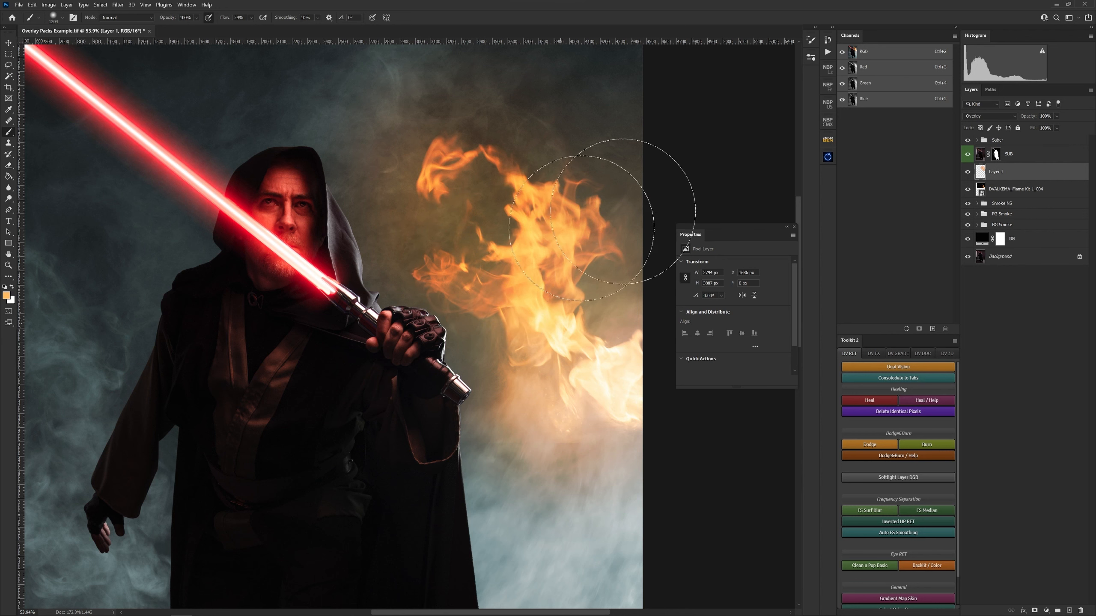
left_click(1011, 155)
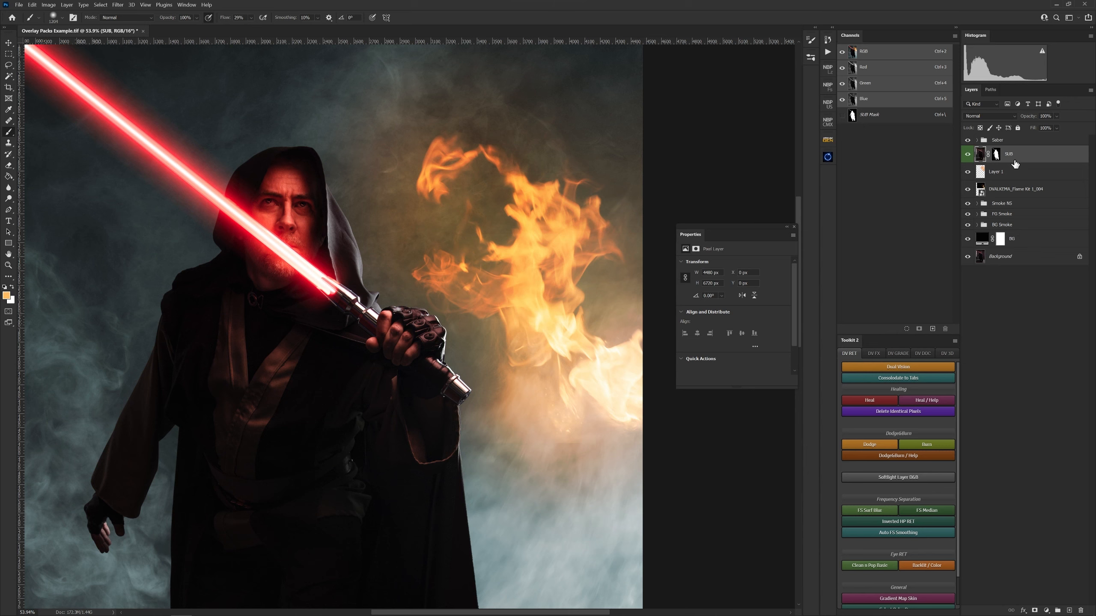
left_click(1034, 408)
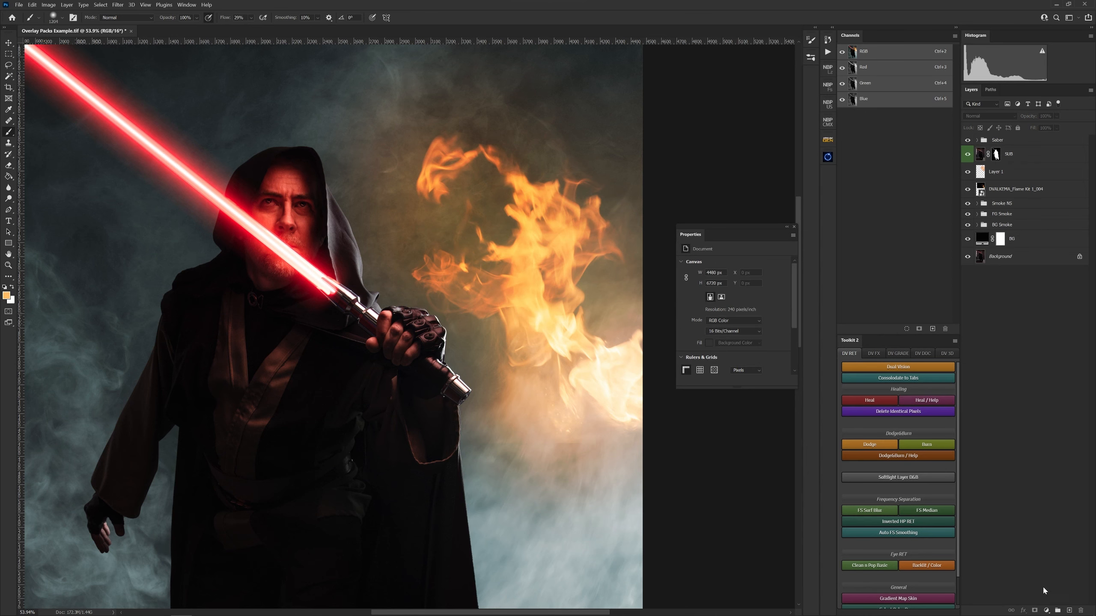
left_click(1048, 612)
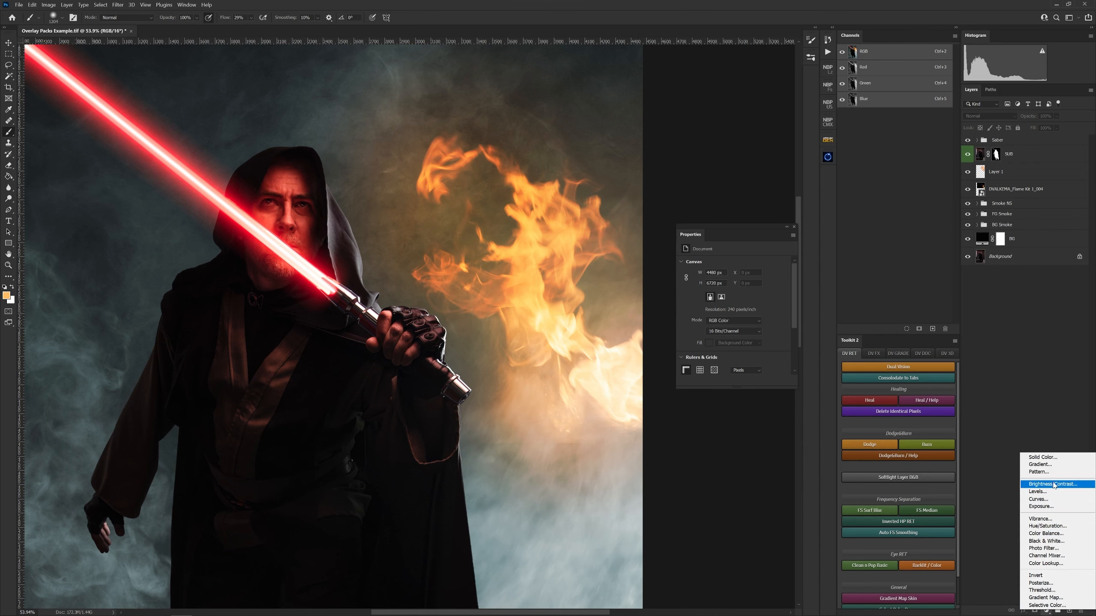
left_click(1047, 526)
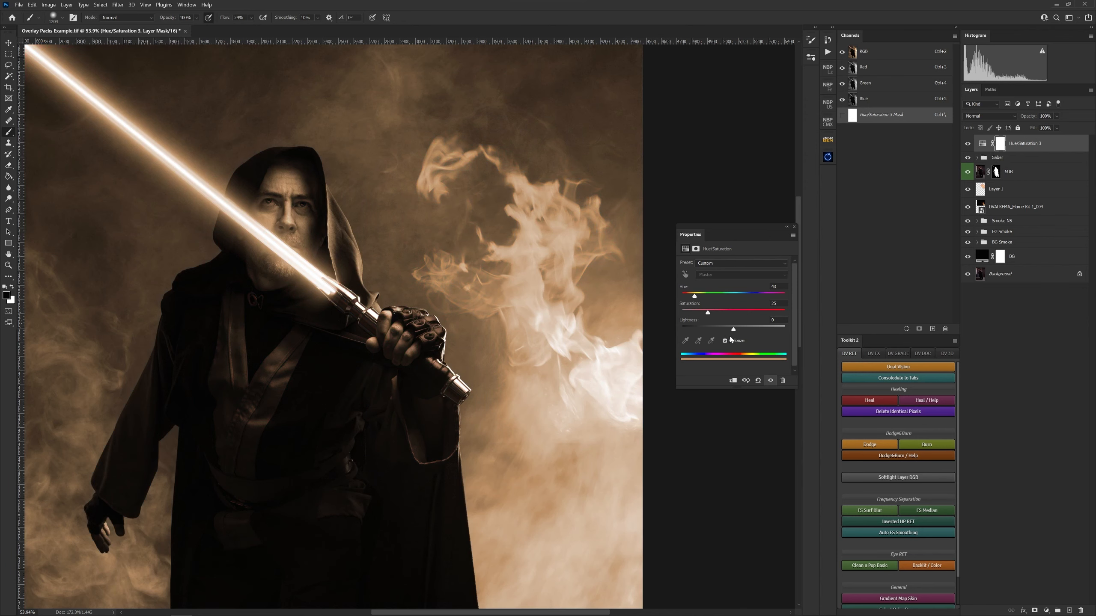
Step: Shift the Hue/Saturation adjustment to a warm orange hue with saturation 48, keeping its blend mode at Normal
left_click_drag(693, 297, 689, 298)
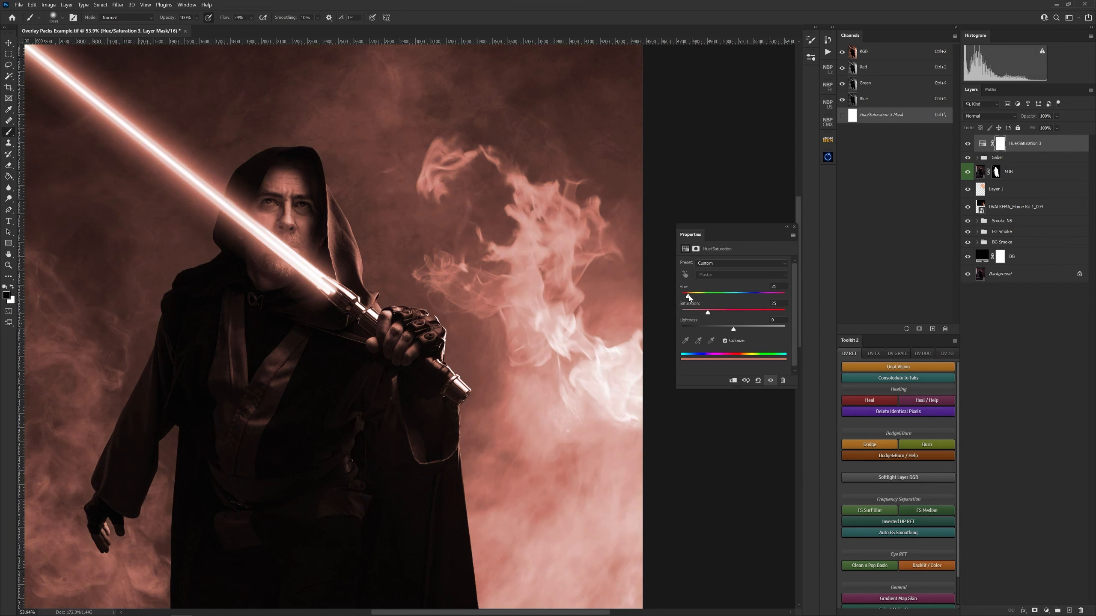
left_click_drag(723, 311, 691, 298)
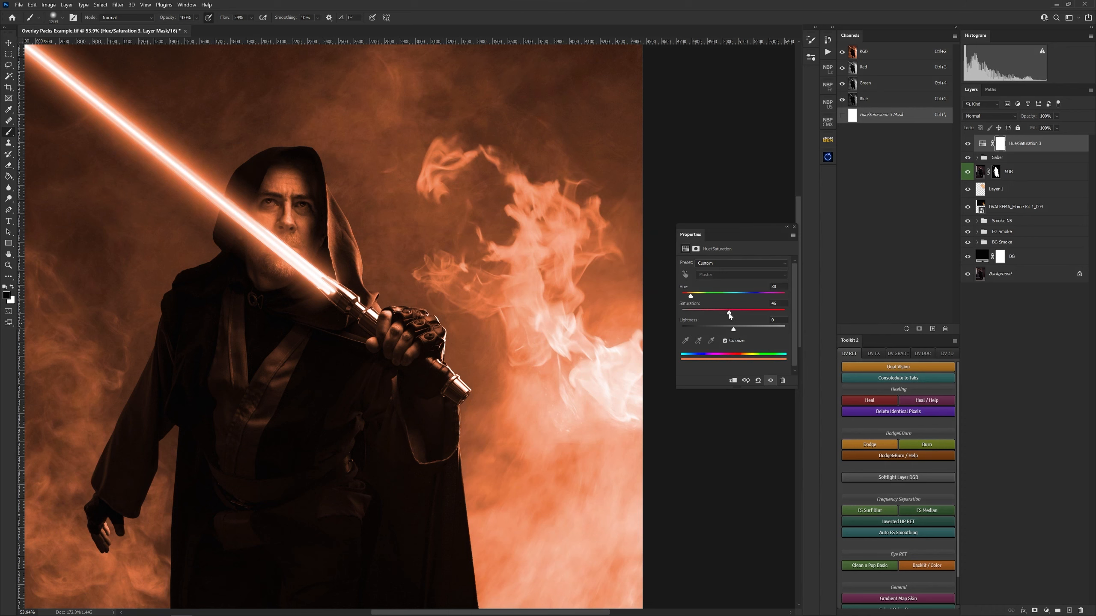
left_click_drag(730, 314, 732, 314)
left_click(988, 117)
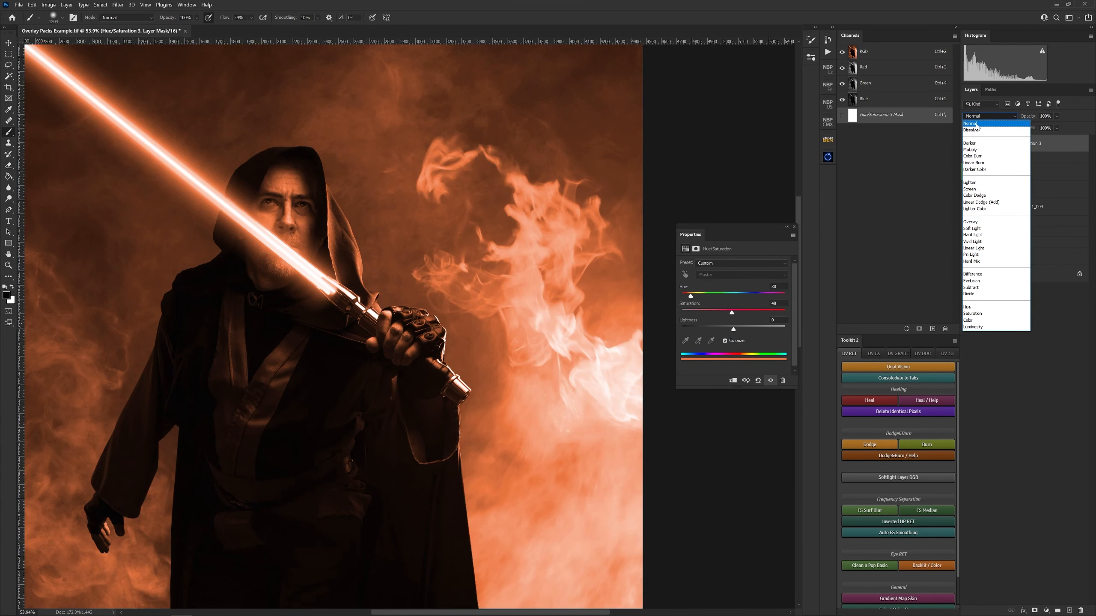
left_click(977, 125)
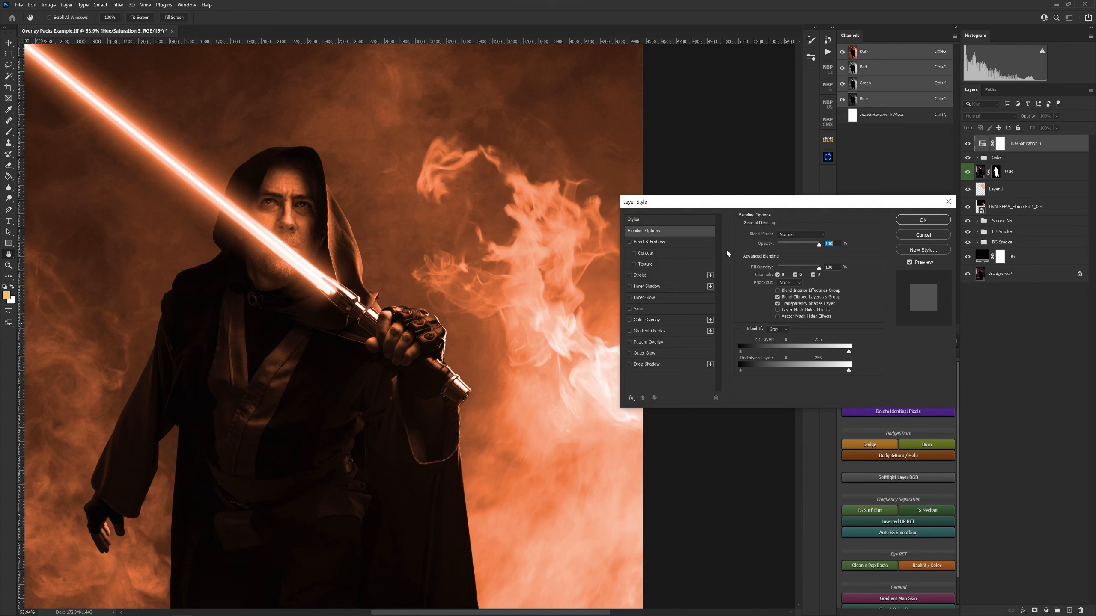
Step: In the adjustment's blending options, raise and split the This Layer black Blend If slider for a gradual shadow falloff
mouse_move(709, 211)
left_mouse_down()
mouse_move(683, 238)
mouse_move(695, 221)
left_mouse_up()
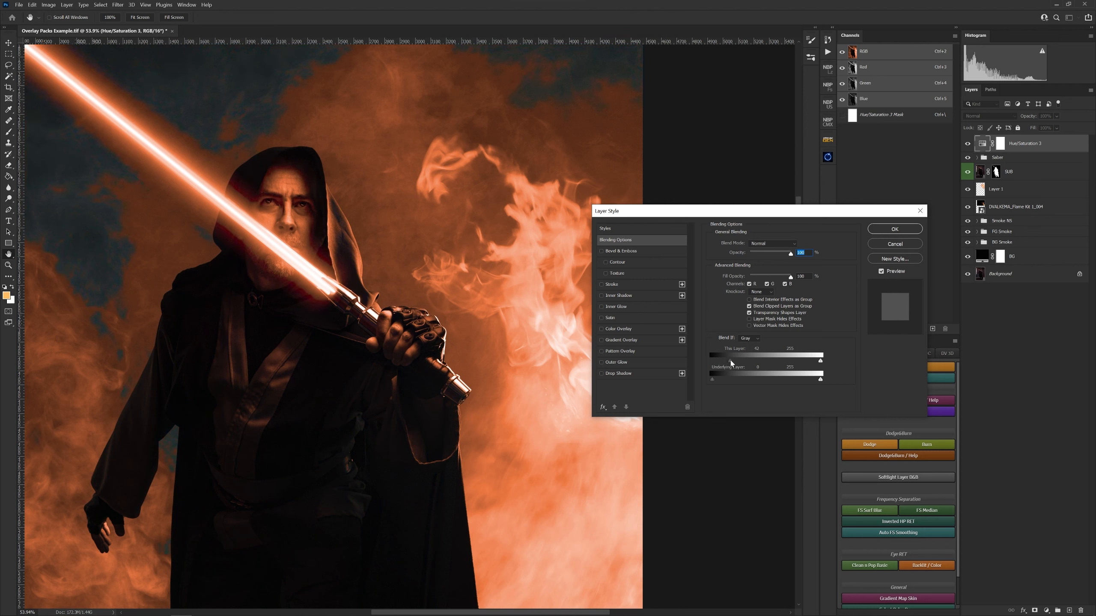
left_click_drag(733, 361, 743, 362)
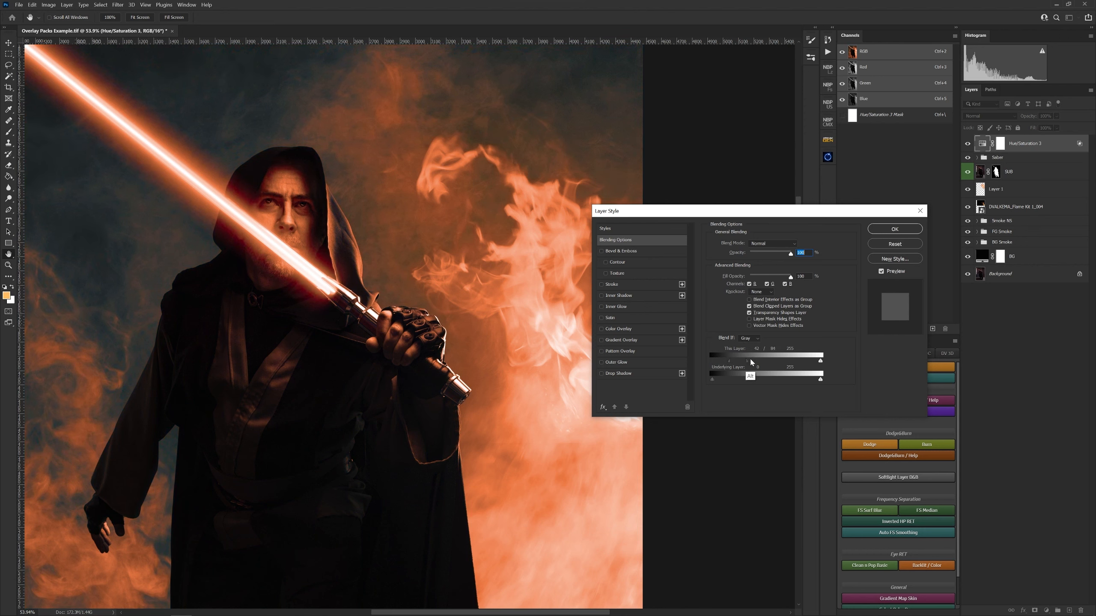
left_click_drag(729, 365, 721, 365)
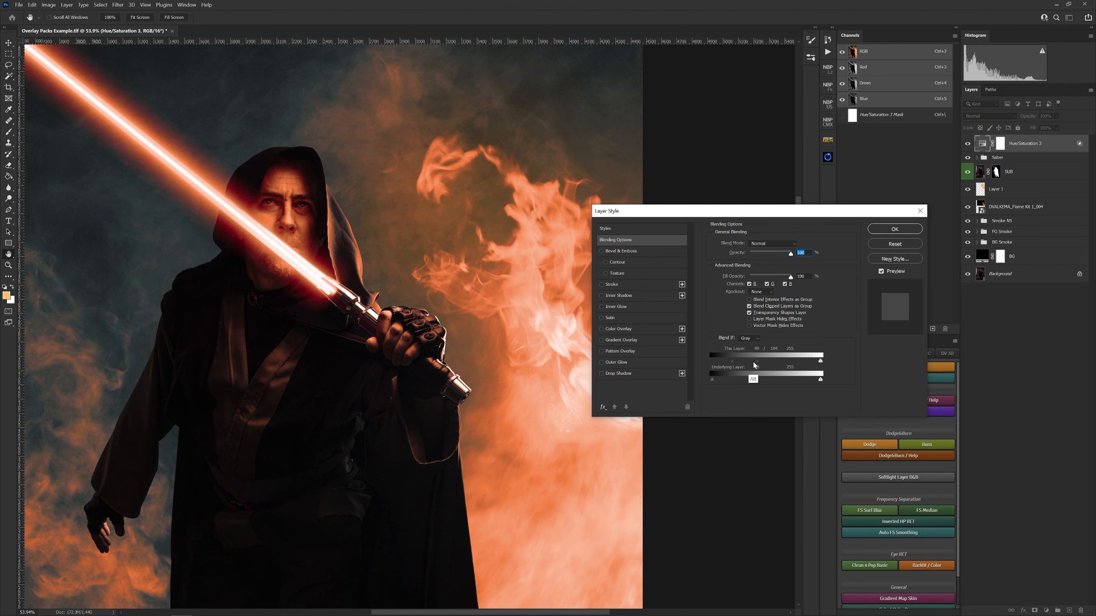
left_click_drag(754, 362, 764, 362)
left_click(893, 230)
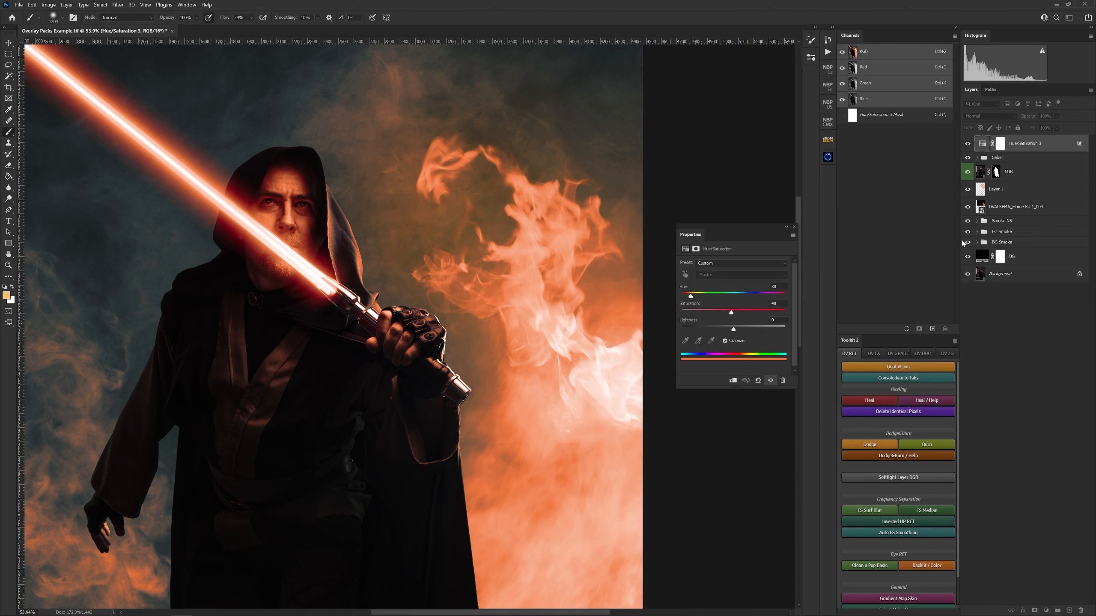
Step: Place the Hue/Saturation adjustment between the Saber group and SUB, and clip it to the SUB layer
left_click_drag(1015, 147, 995, 169)
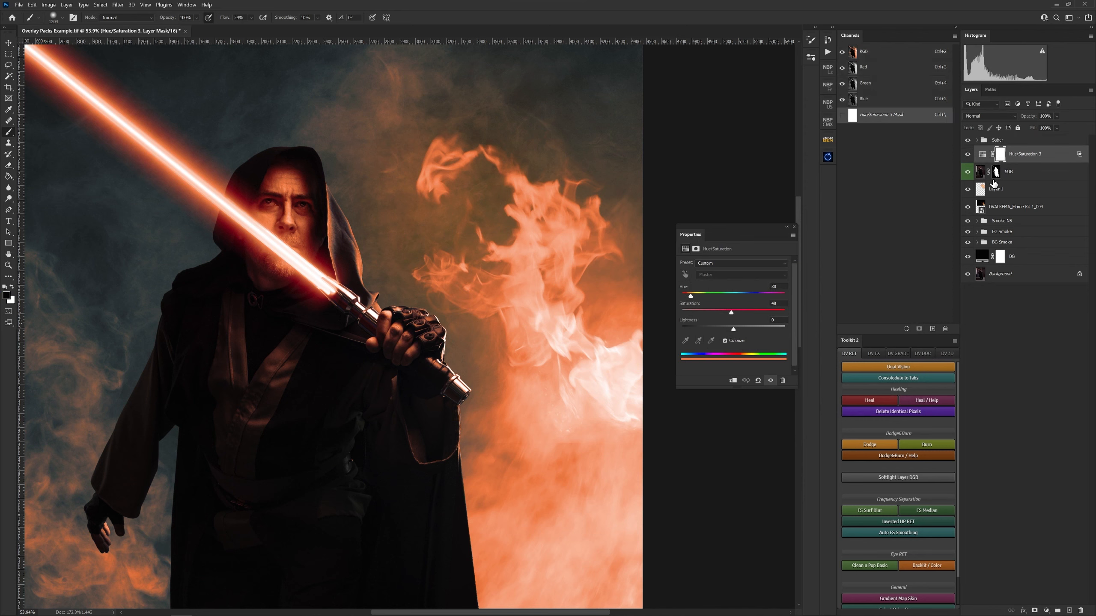
left_click(1012, 161, "alt")
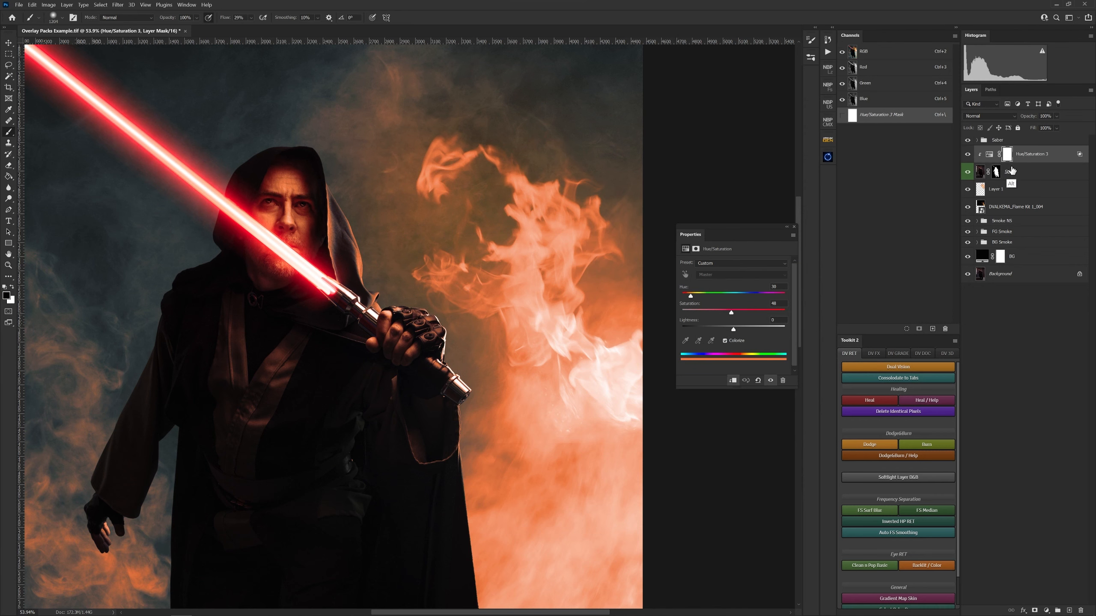
left_click(990, 154)
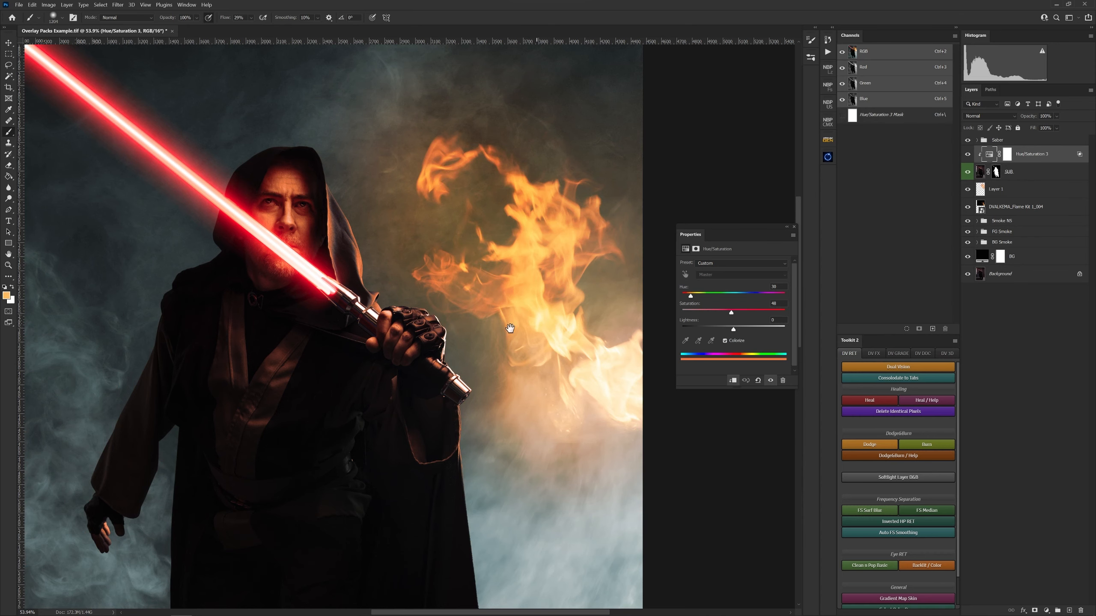
left_click_drag(466, 293, 551, 286)
left_click_drag(411, 219, 375, 192)
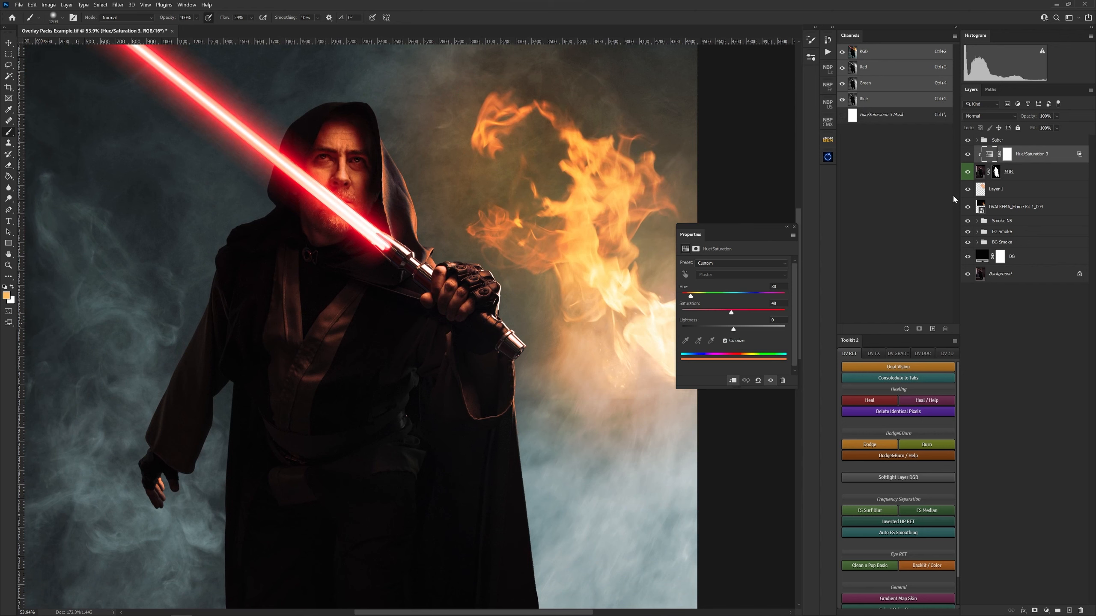
Step: Invert the clipped Hue/Saturation adjustment's layer mask to black
left_click(1006, 157)
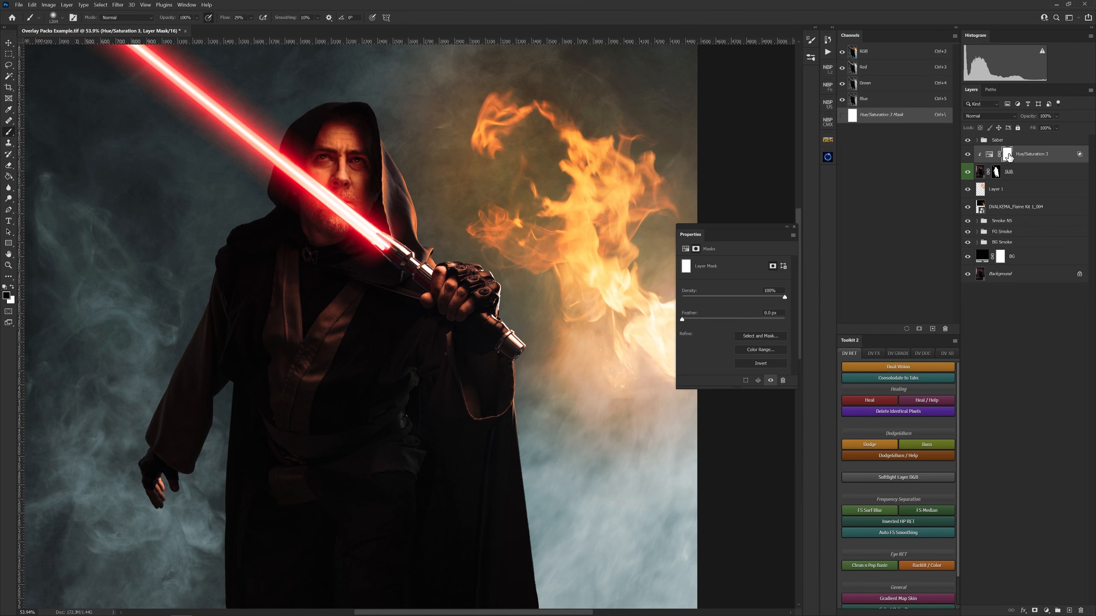
key("ctrl+2")
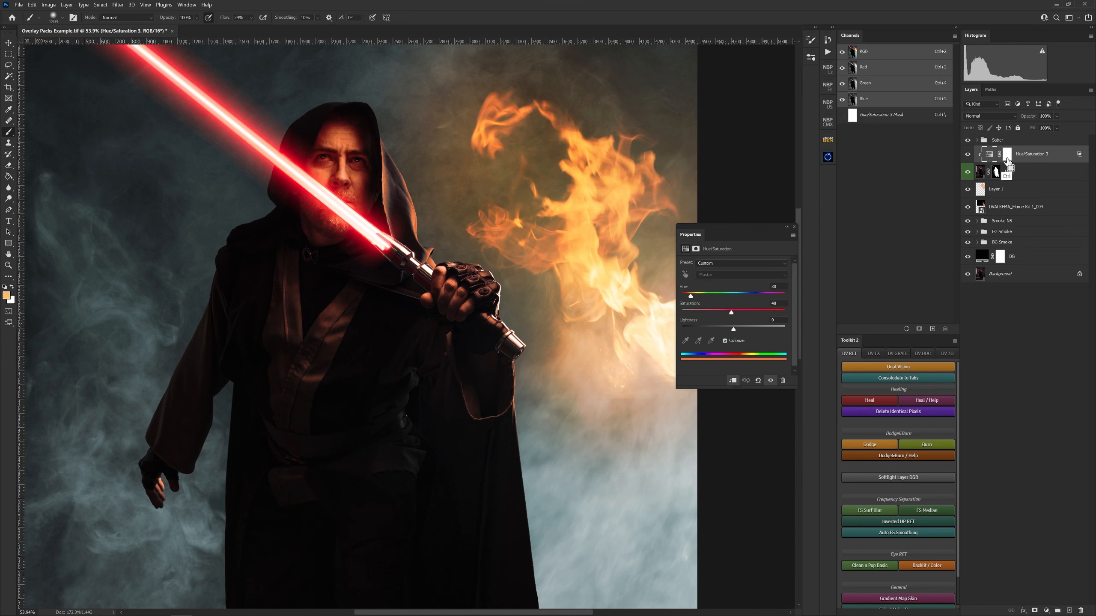
key("ctrl+backslash")
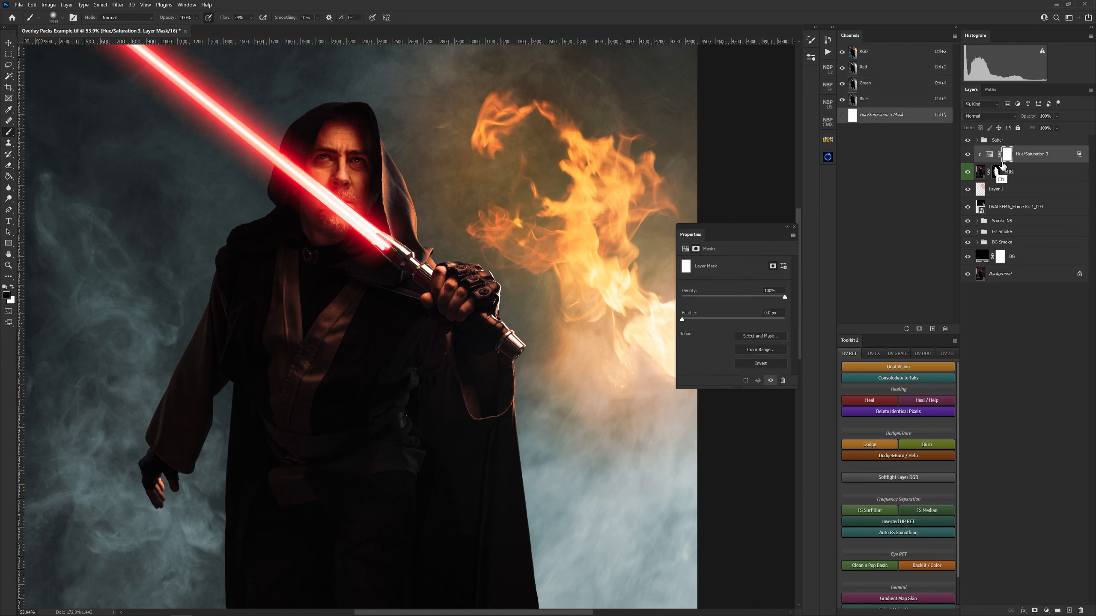
key("ctrl+i")
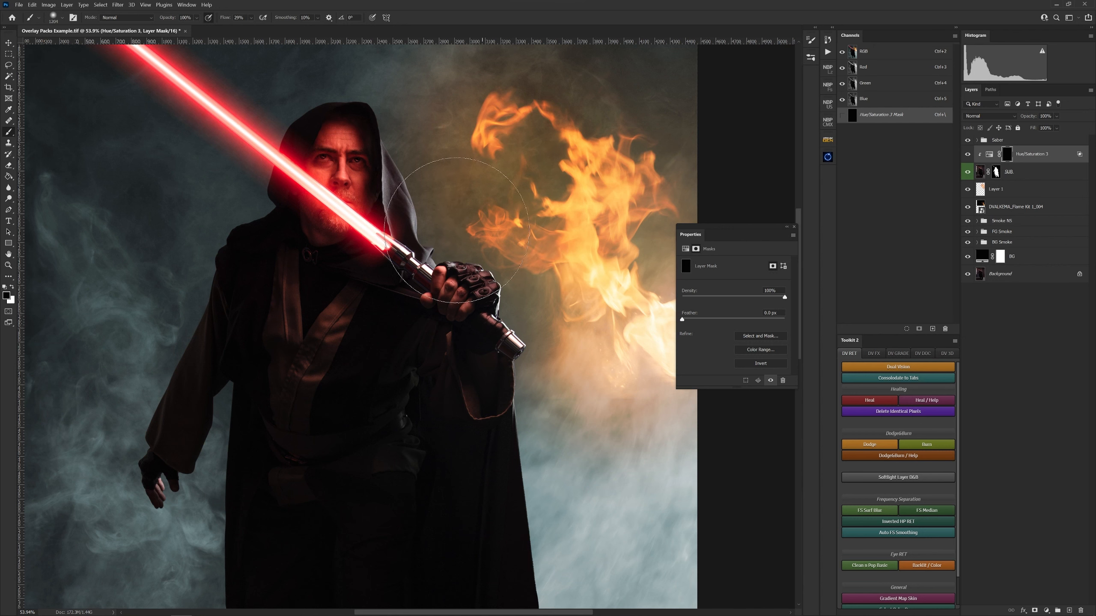
Step: With a smaller white brush at 98% flow, paint the orange toning onto the figure's flame-side hood, hands and sleeve edges through the mask
key("x")
left_click_drag(225, 21, 306, 21)
right_click(320, 123, "alt")
left_click_drag(320, 120, 245, 138)
mouse_move(393, 139)
left_mouse_down()
mouse_move(408, 231)
mouse_move(428, 249)
mouse_move(418, 189)
mouse_move(437, 262)
mouse_move(437, 251)
mouse_move(475, 254)
mouse_move(458, 250)
mouse_move(508, 296)
mouse_move(505, 310)
mouse_move(499, 275)
mouse_move(513, 285)
mouse_move(504, 293)
mouse_move(524, 335)
left_mouse_up()
left_click_drag(164, 481, 169, 505)
mouse_move(519, 382)
left_mouse_down()
mouse_move(519, 406)
mouse_move(521, 366)
mouse_move(527, 374)
left_mouse_up()
mouse_move(520, 307)
left_mouse_down()
mouse_move(516, 325)
mouse_move(479, 347)
mouse_move(548, 266)
left_mouse_up()
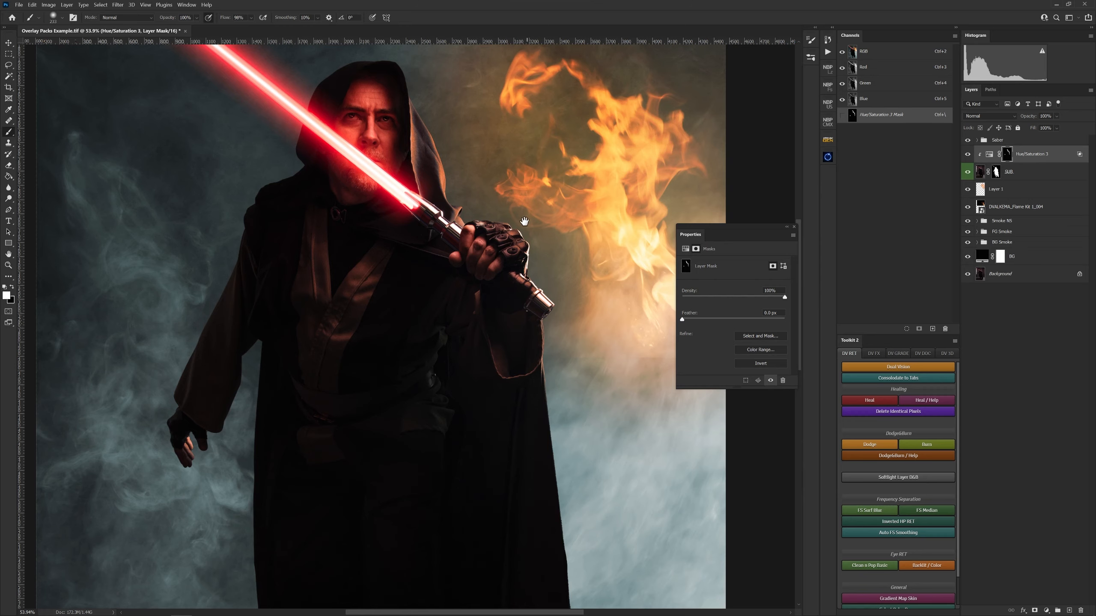
mouse_move(513, 232)
left_mouse_down()
mouse_move(546, 221)
mouse_move(515, 249)
left_mouse_up()
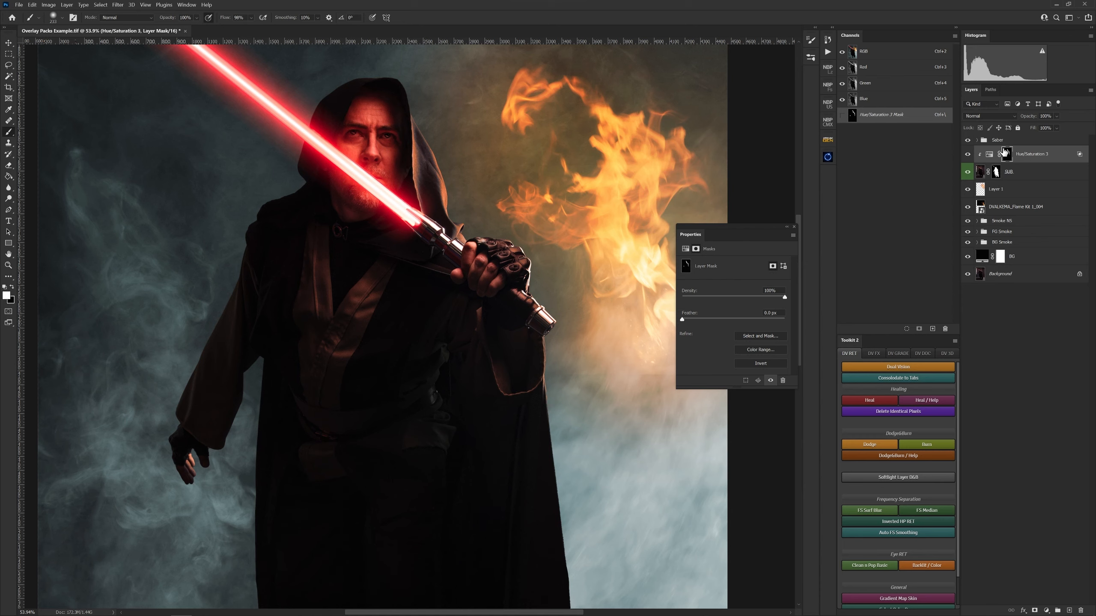
Step: Try the Color Dodge and Screen blend modes on the clipped Hue/Saturation adjustment, and return it to Normal
left_click(996, 116)
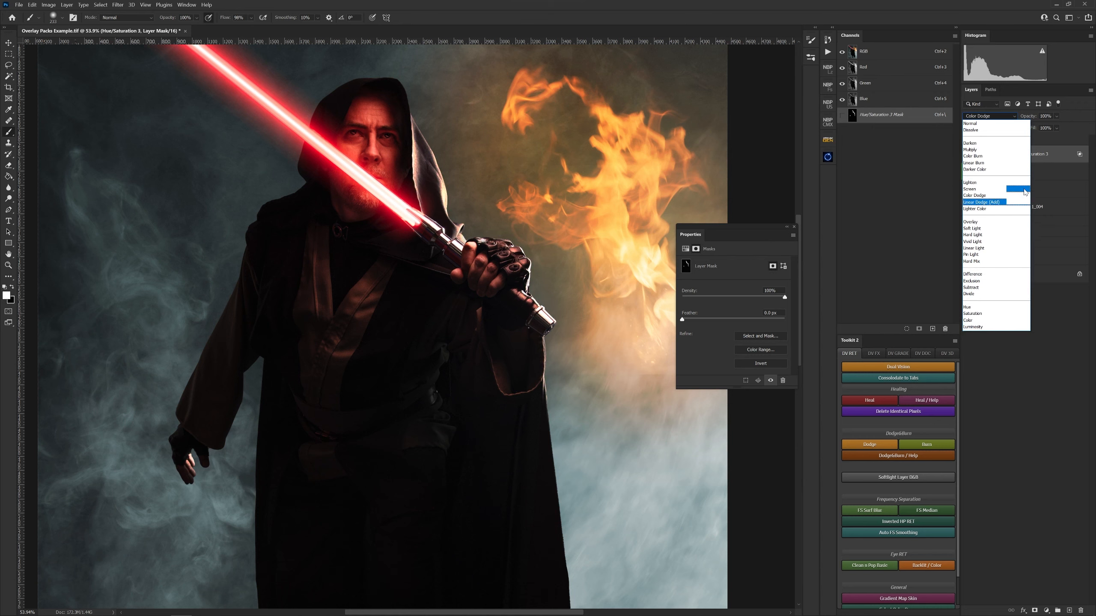
left_click(974, 189)
left_click_drag(458, 225, 451, 254)
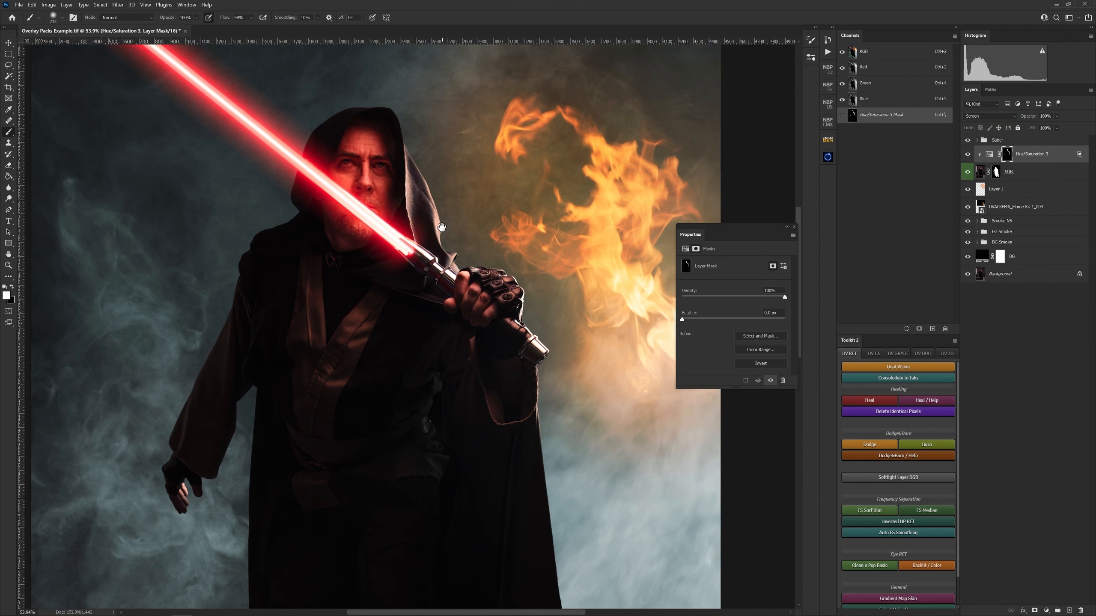
left_click(975, 116)
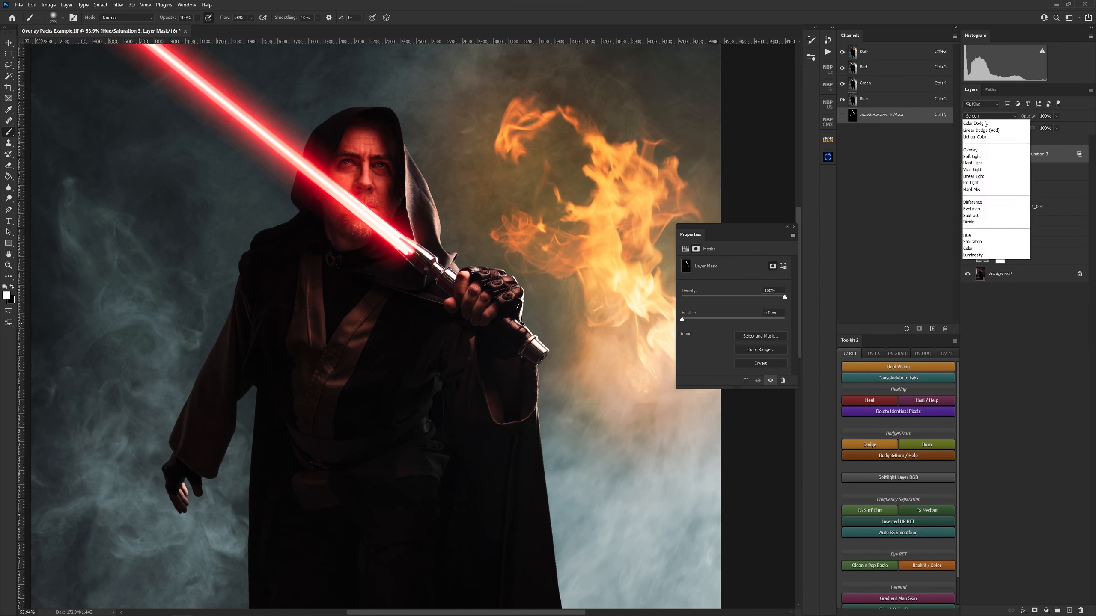
left_click(976, 126)
left_click_drag(519, 242, 477, 212)
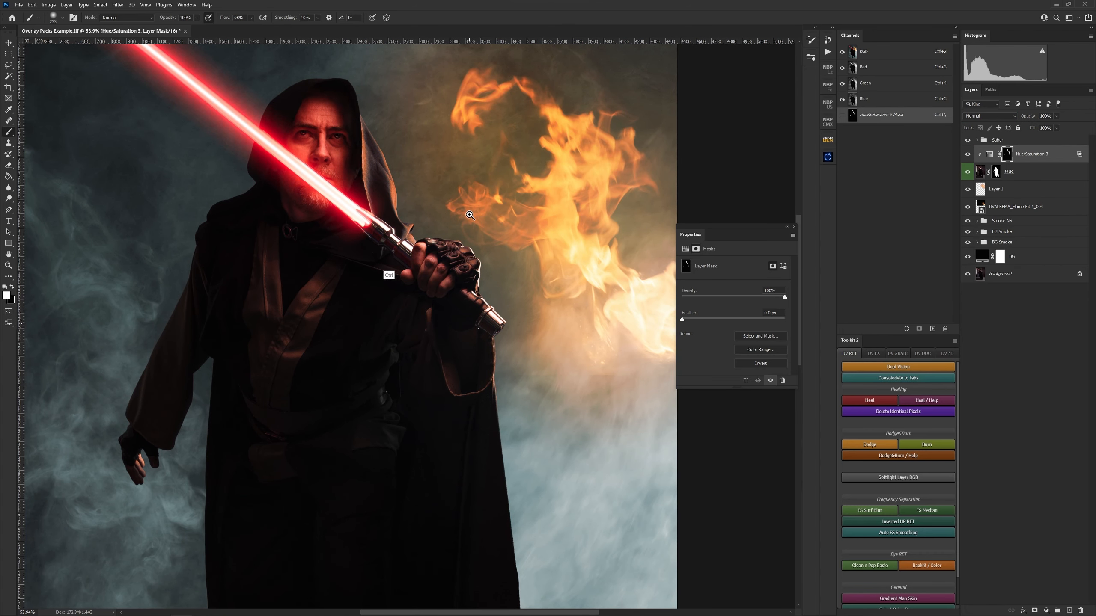
left_click_drag(291, 296, 125, 368)
left_click_drag(436, 229, 456, 219)
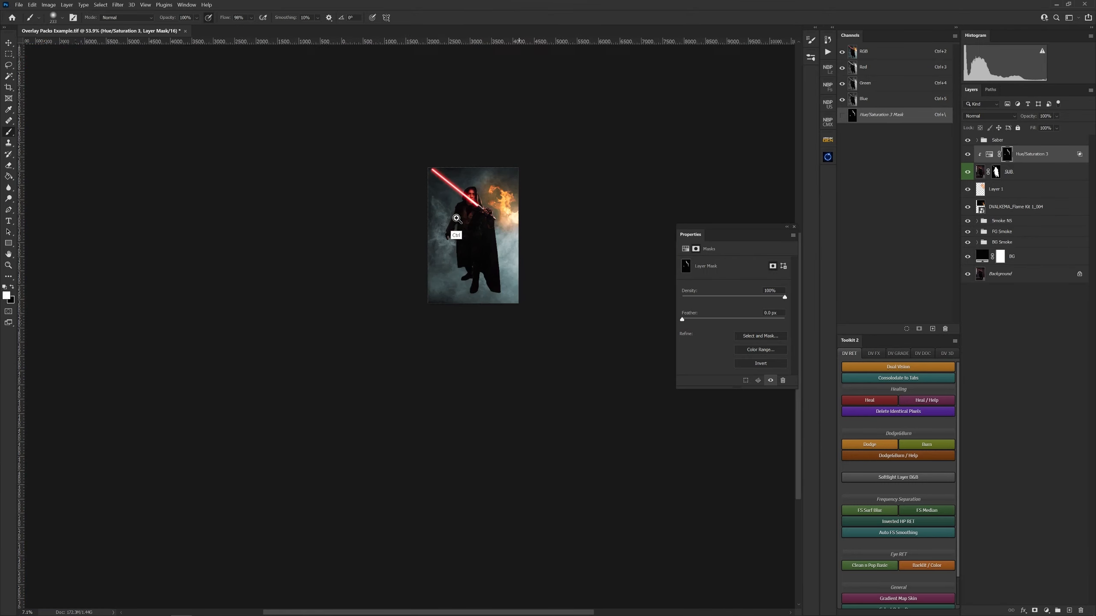